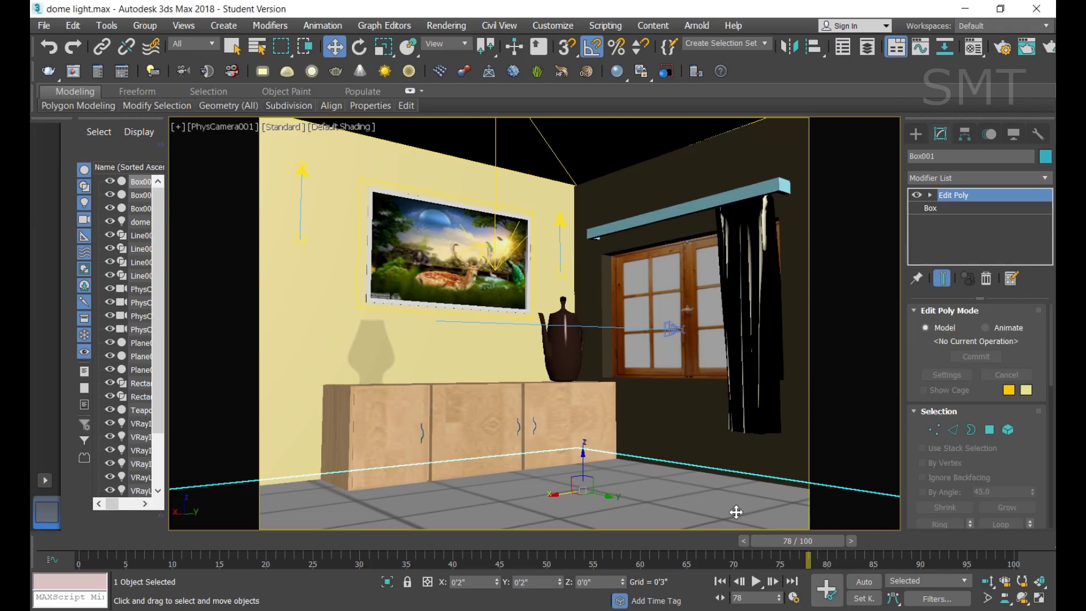
# Run a quick test render of the room, stop it early, and save it to VFB history
pyautogui.hotkey('shift', 'q')
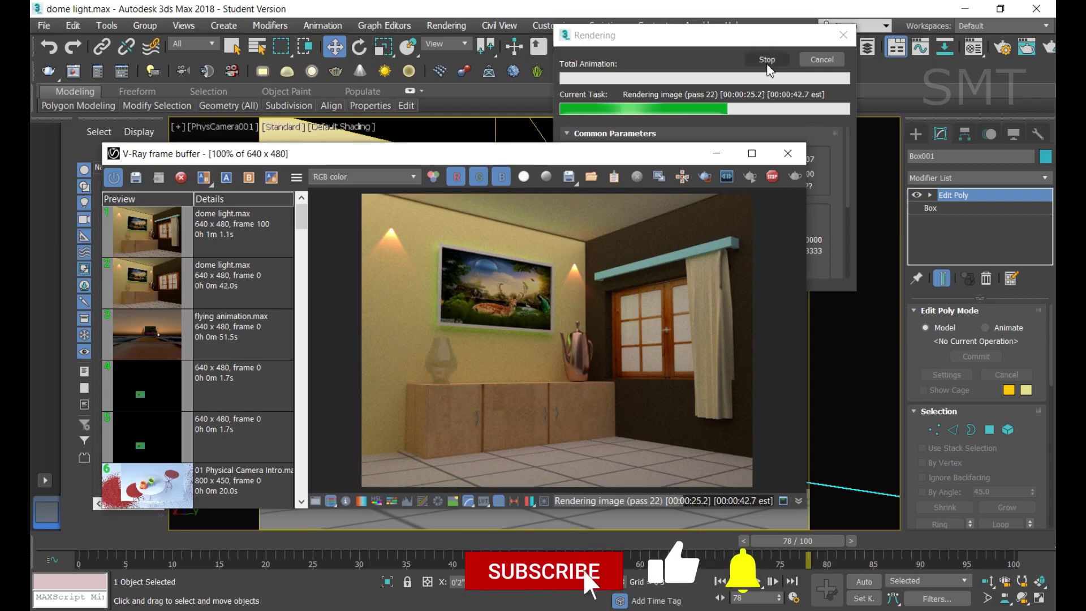
pyautogui.click(768, 61)
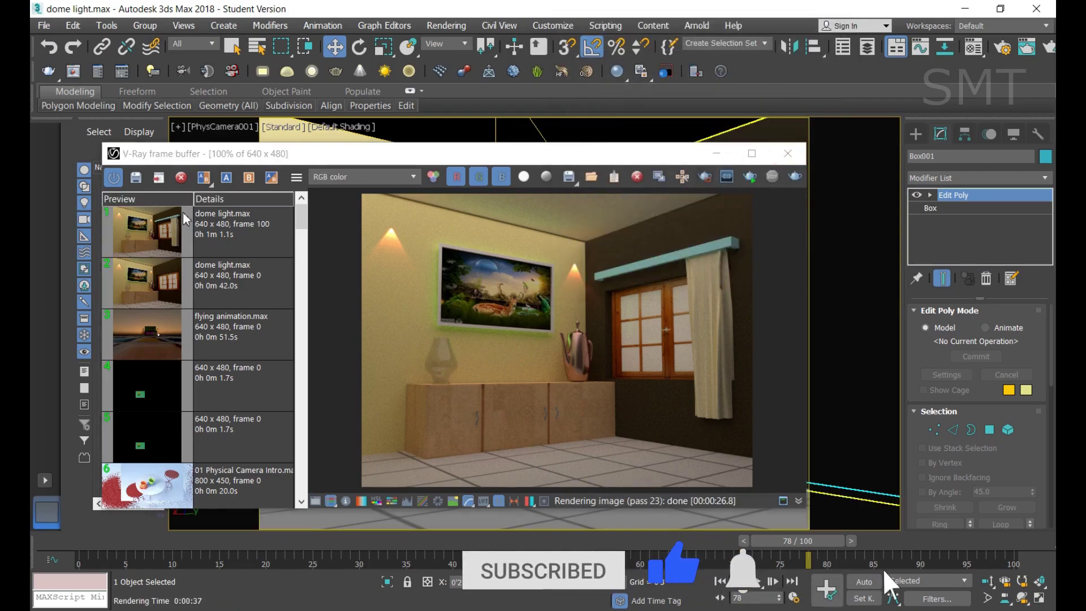
pyautogui.click(139, 179)
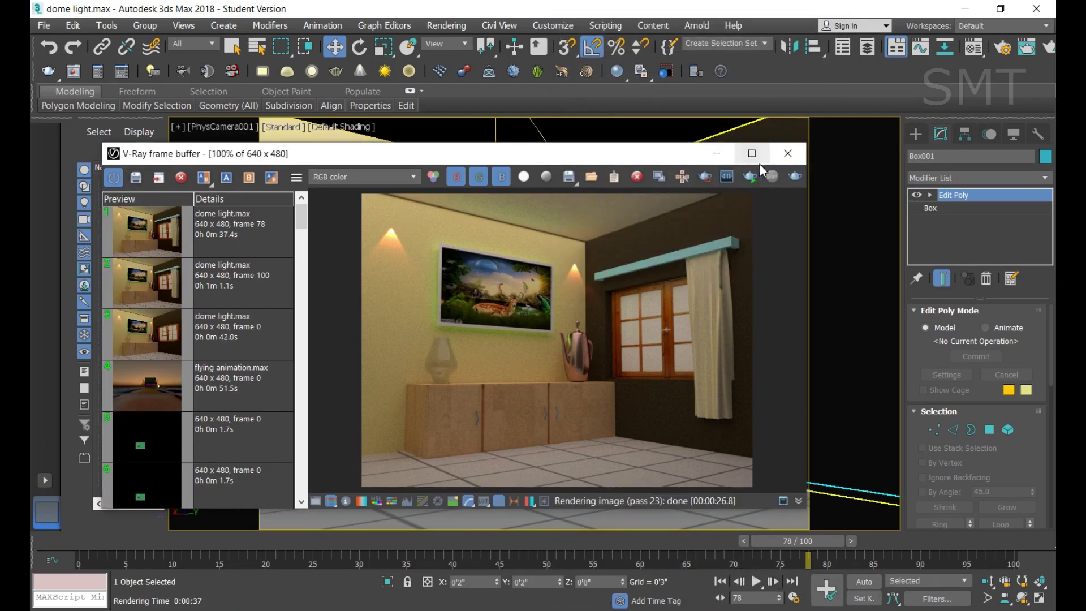
pyautogui.click(788, 154)
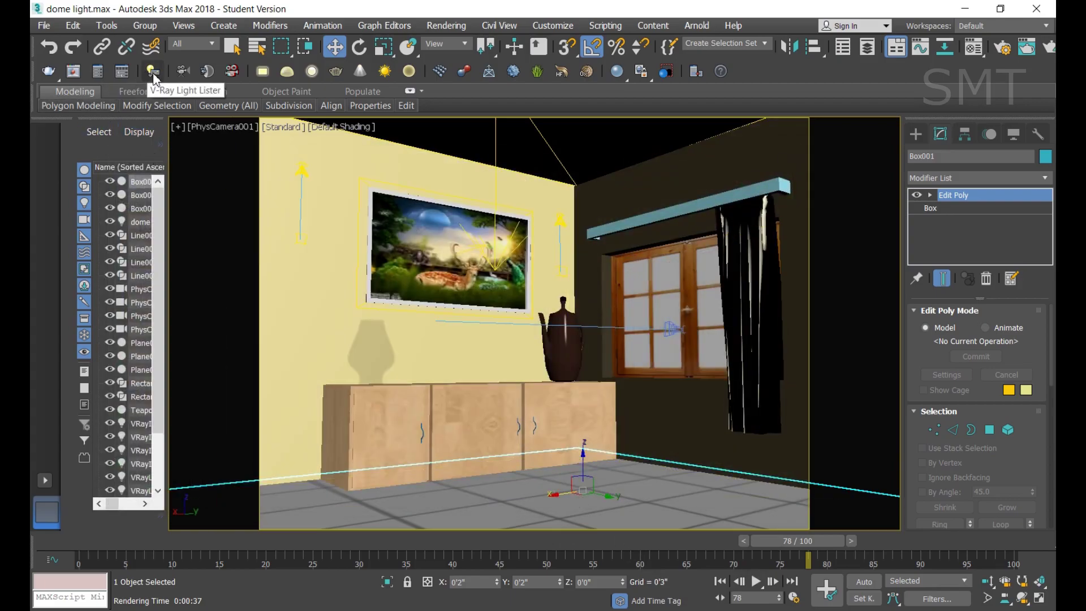
# In the V-Ray Light Lister, switch off VRayLight001, 002, 004 and VRayIES001
pyautogui.click(152, 72)
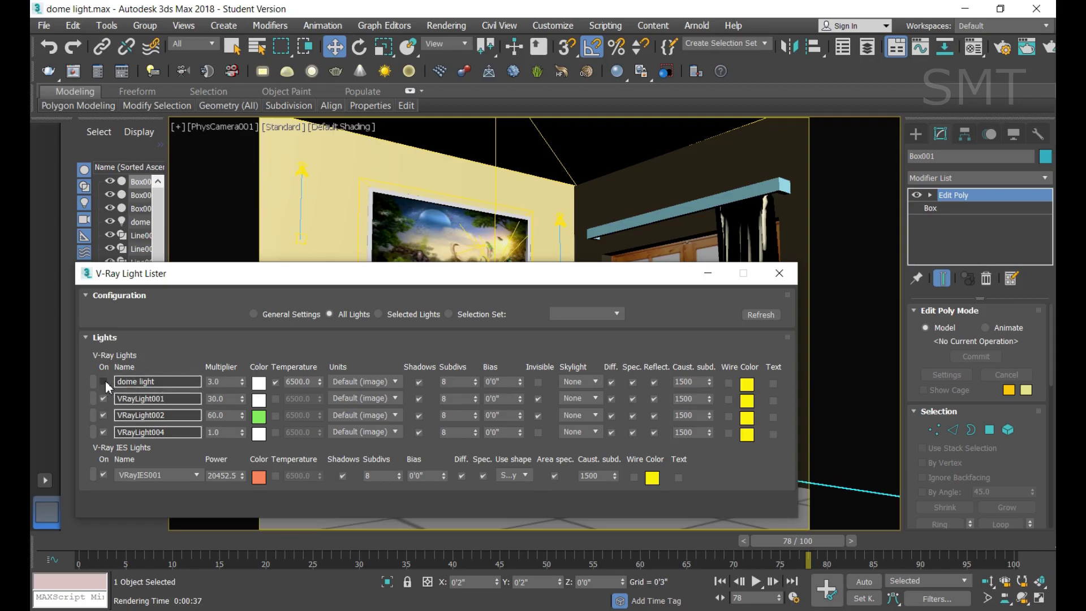
pyautogui.click(102, 399)
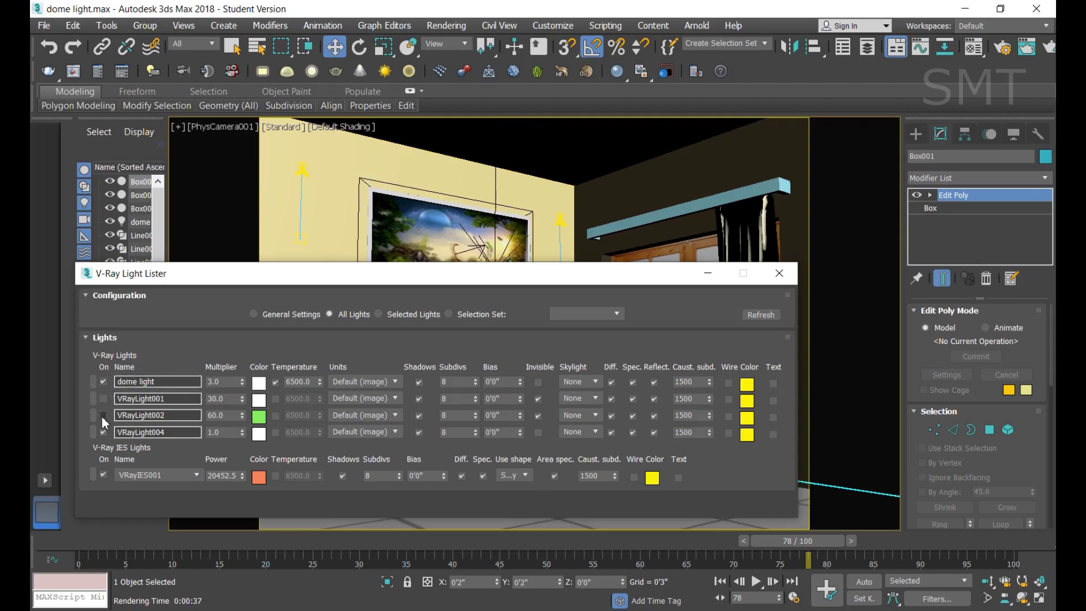
pyautogui.click(103, 475)
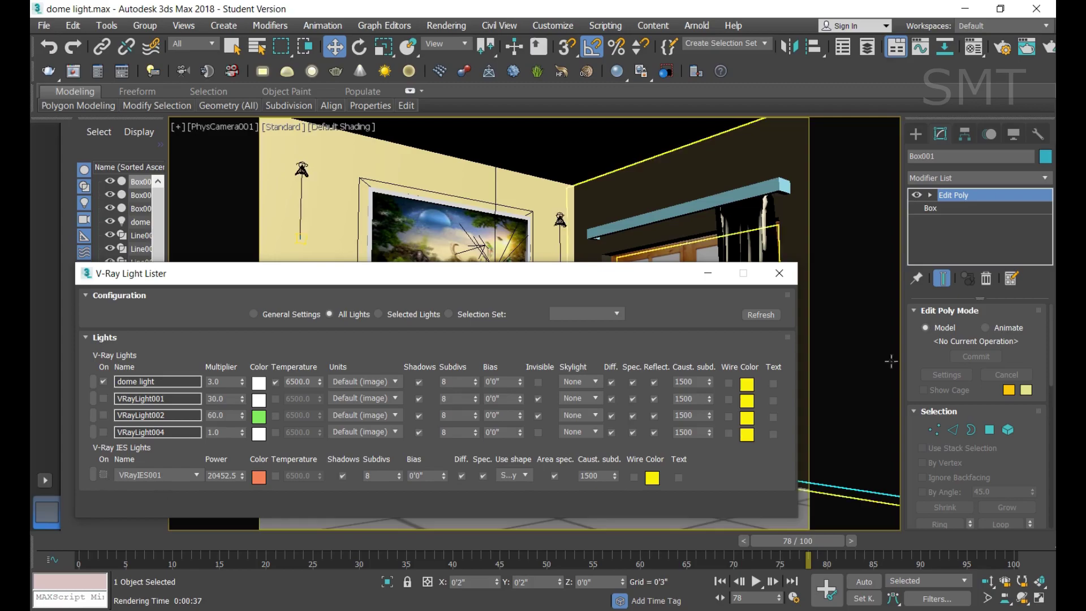
pyautogui.click(779, 273)
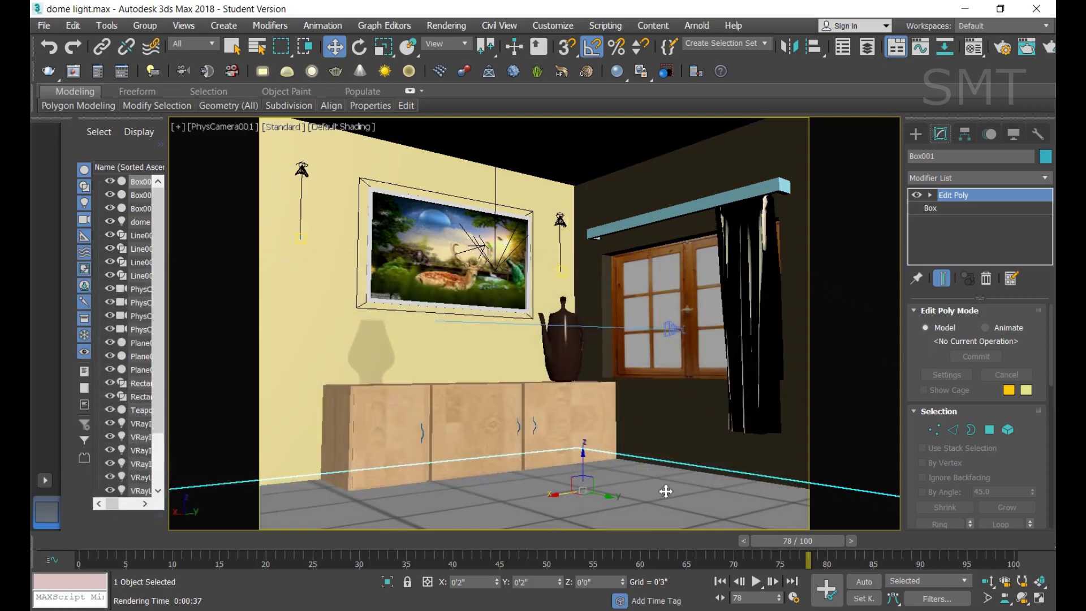
# Render the room with only the dome light, save it, and A/B compare it with the earlier render
pyautogui.hotkey('shift', 'q')
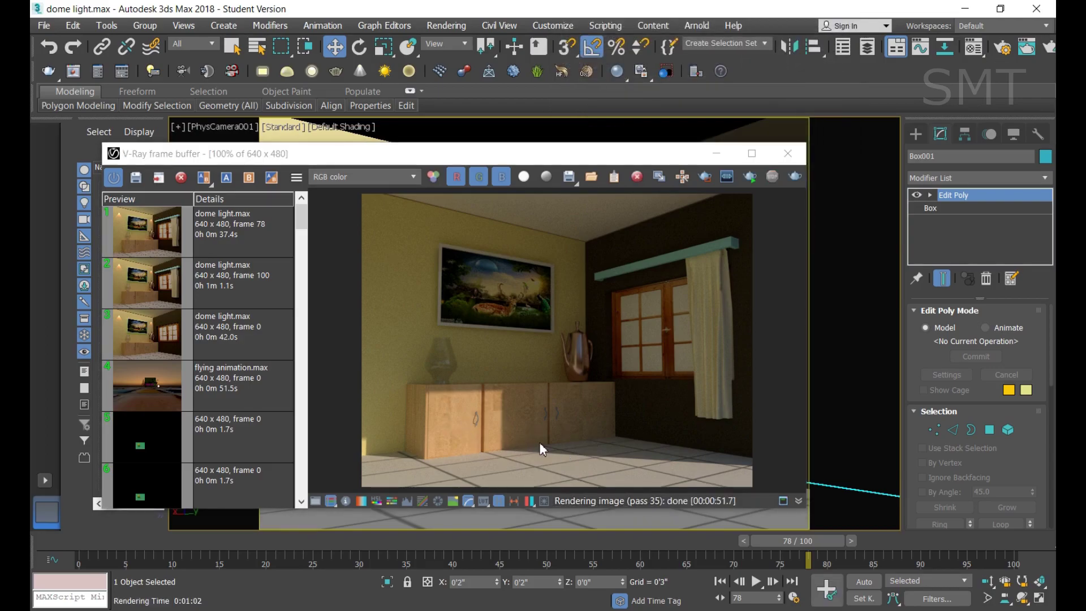
pyautogui.click(135, 177)
pyautogui.click(204, 274)
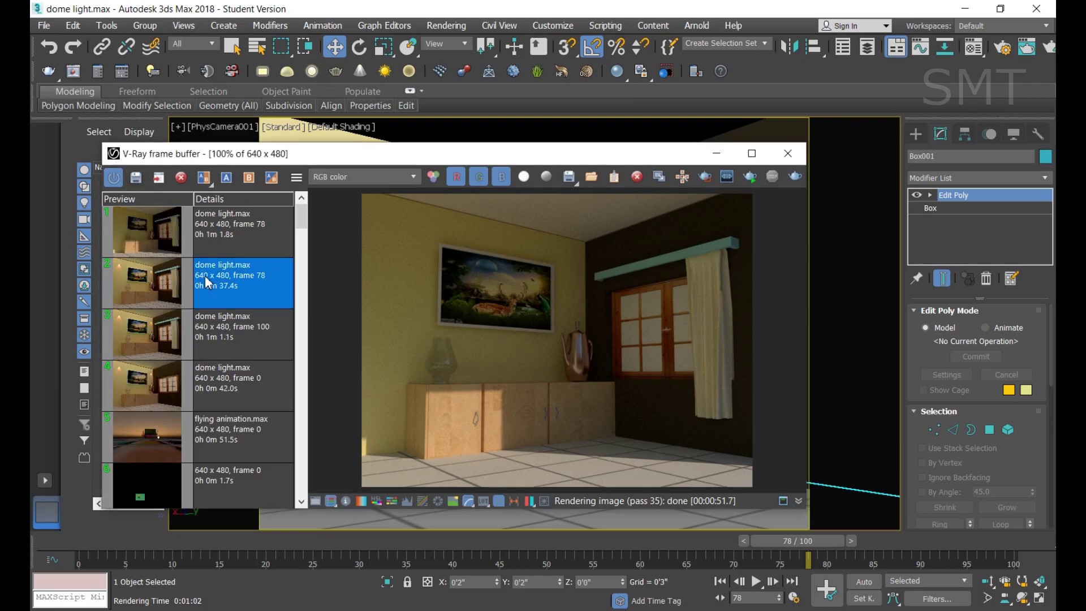
pyautogui.click(226, 179)
pyautogui.click(223, 233)
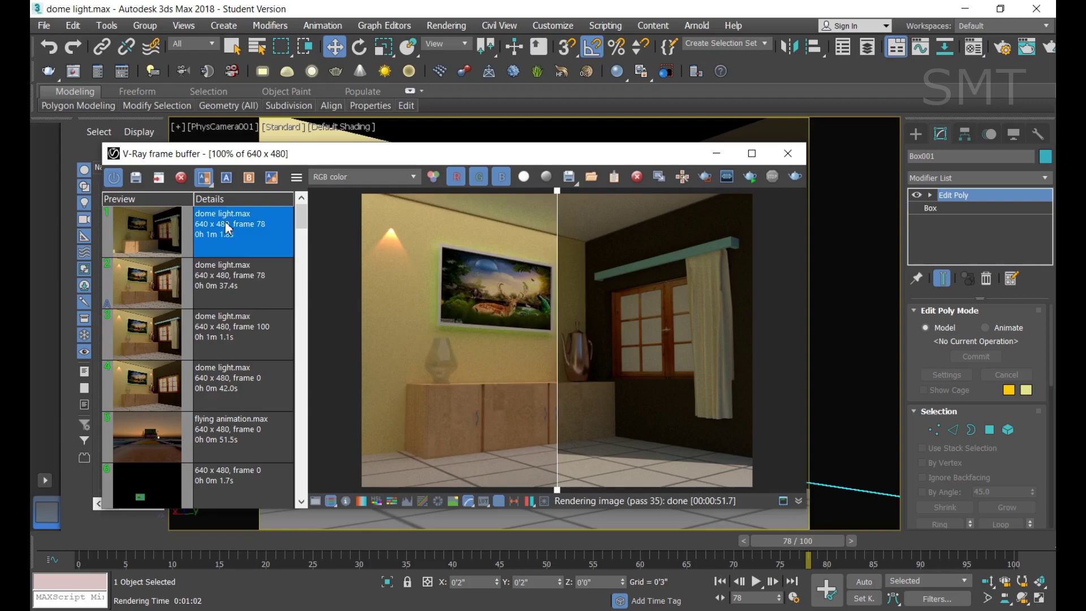
pyautogui.click(251, 182)
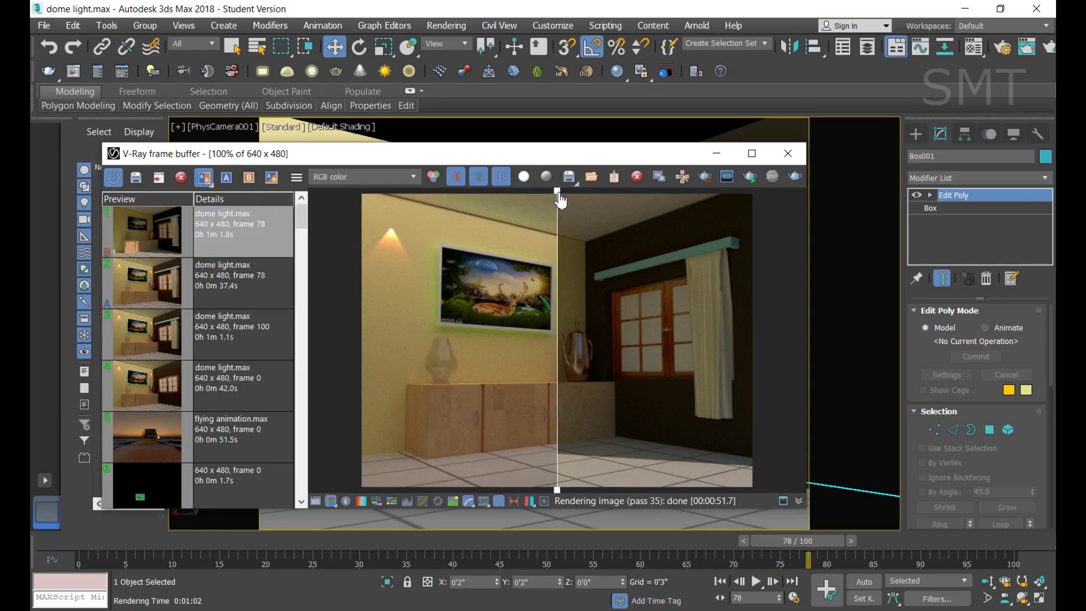
pyautogui.moveTo(561, 195)
pyautogui.mouseDown()
pyautogui.moveTo(400, 215)
pyautogui.moveTo(378, 228)
pyautogui.moveTo(800, 251)
pyautogui.moveTo(358, 262)
pyautogui.moveTo(386, 262)
pyautogui.mouseUp()
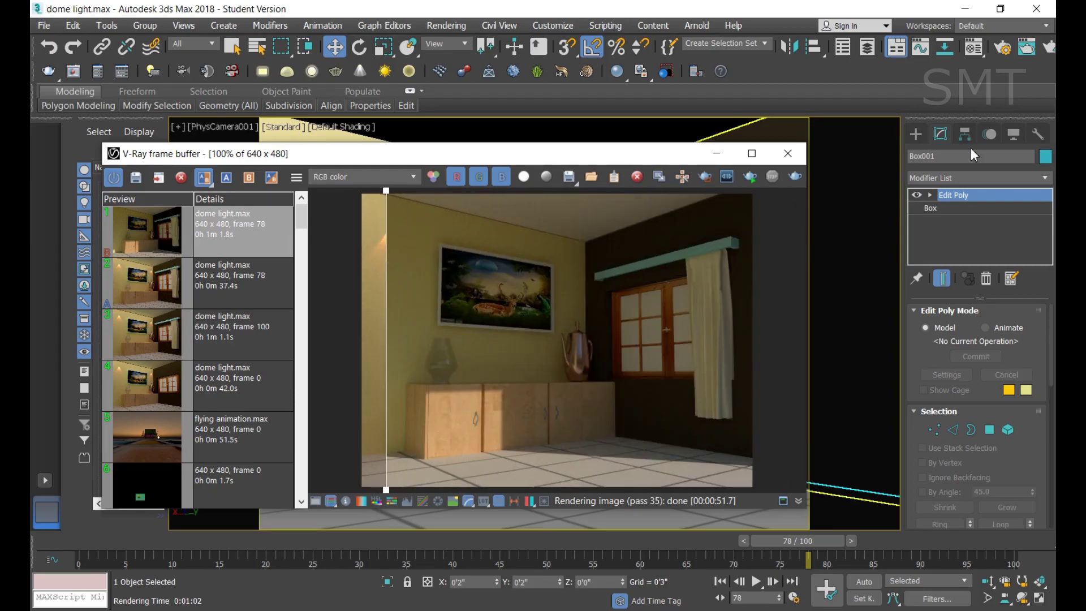
pyautogui.click(789, 154)
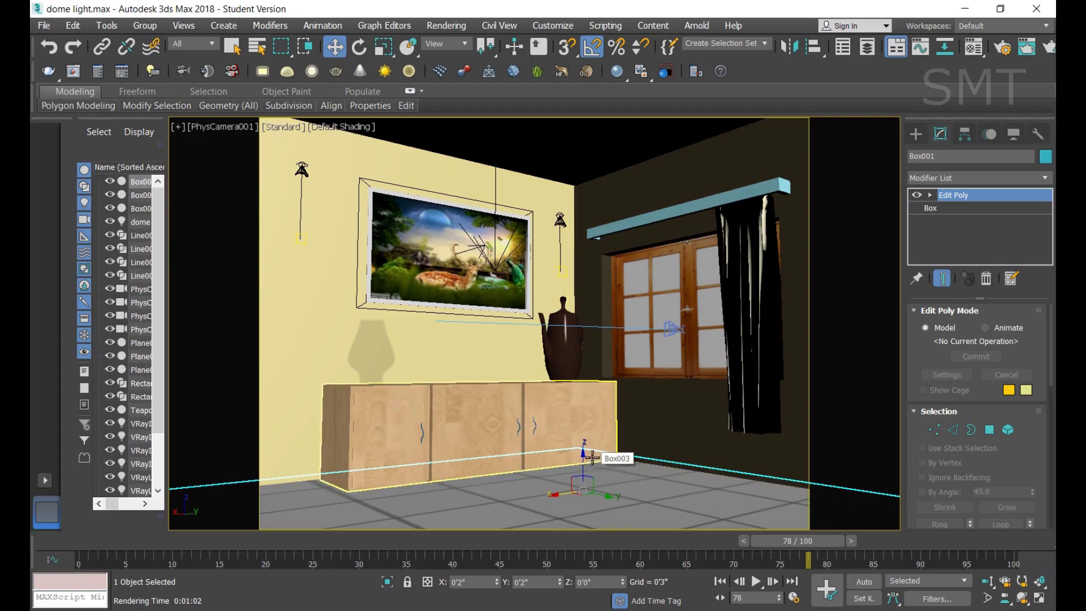
# Switch the PhysCamera001 viewport to Perspective, zoom out, and delete the old dome light
pyautogui.click(262, 219)
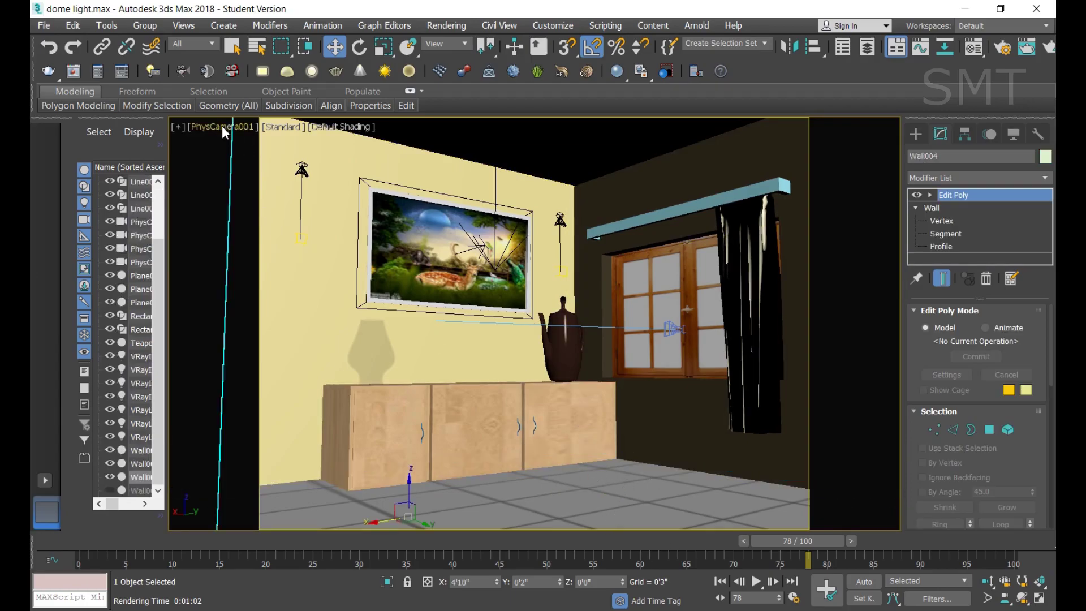
pyautogui.click(225, 129)
pyautogui.click(266, 174)
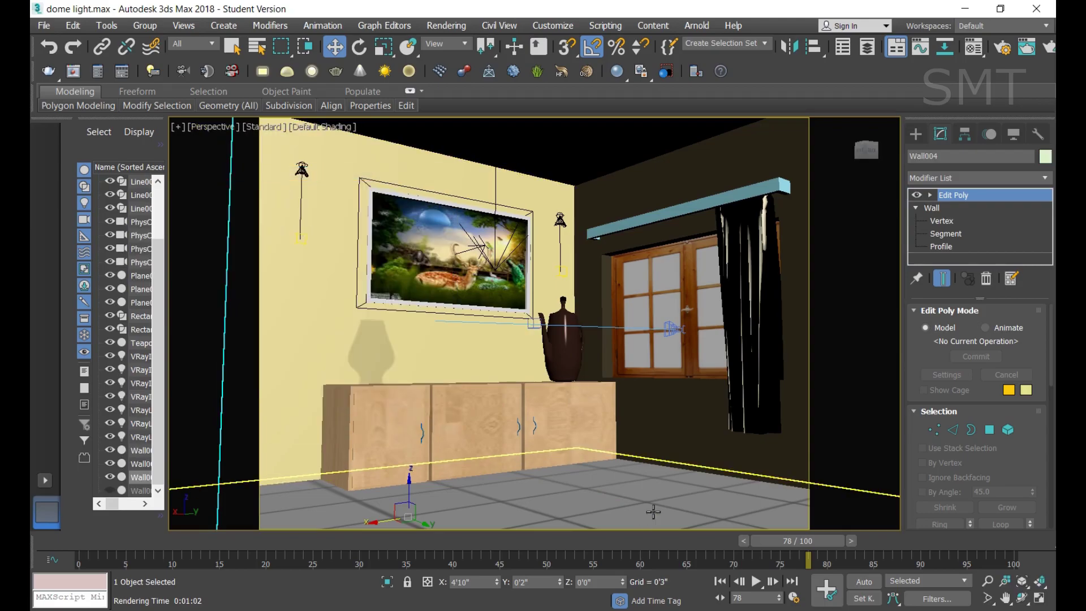
pyautogui.scroll(-5, 645, 453)
pyautogui.scroll(-2, 645, 452)
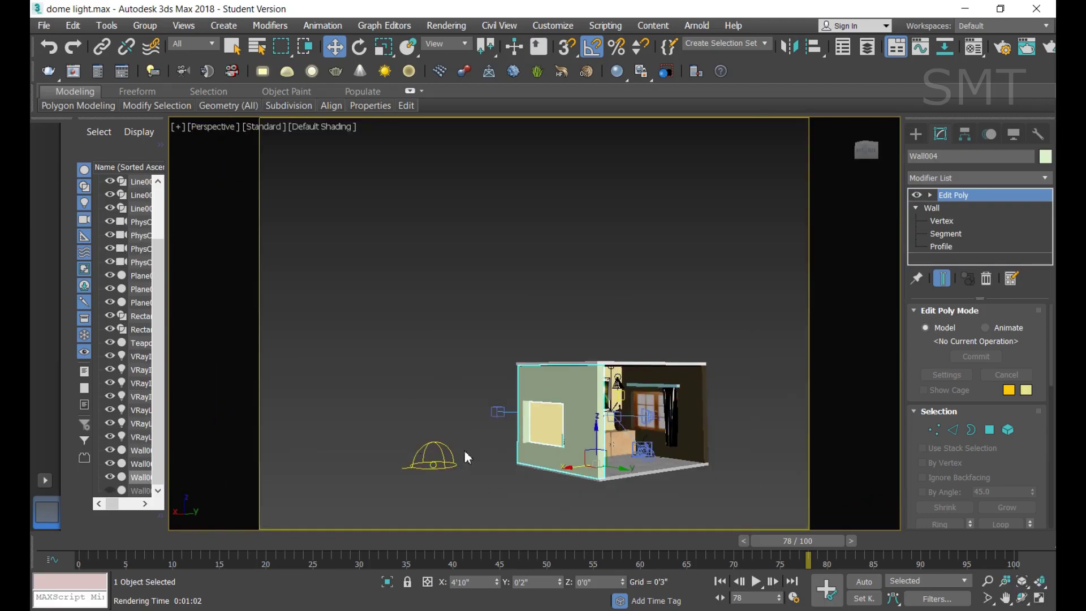
pyautogui.click(448, 458)
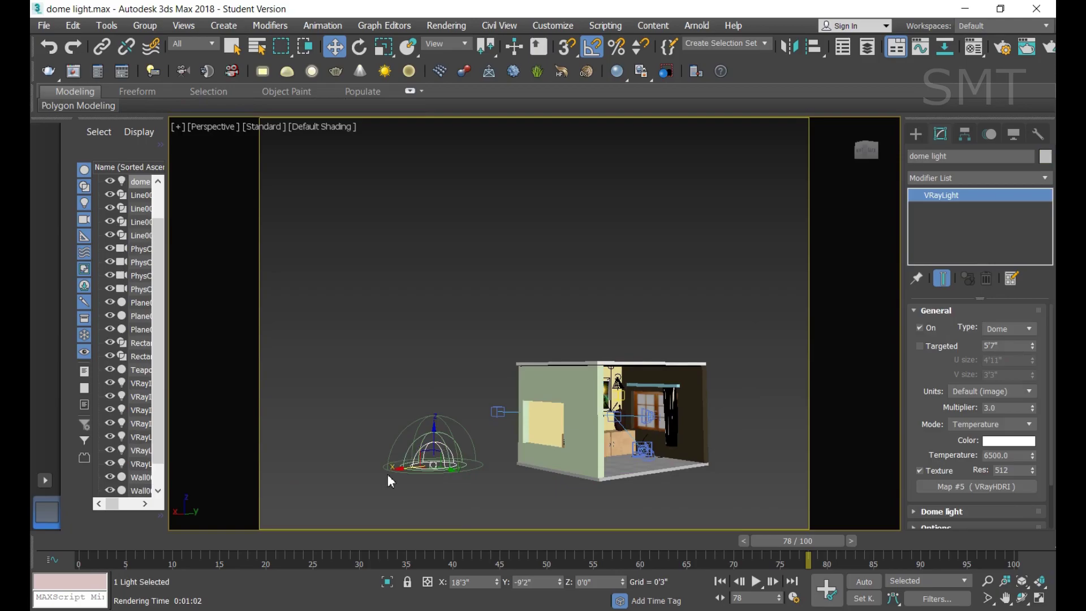
pyautogui.press('Delete')
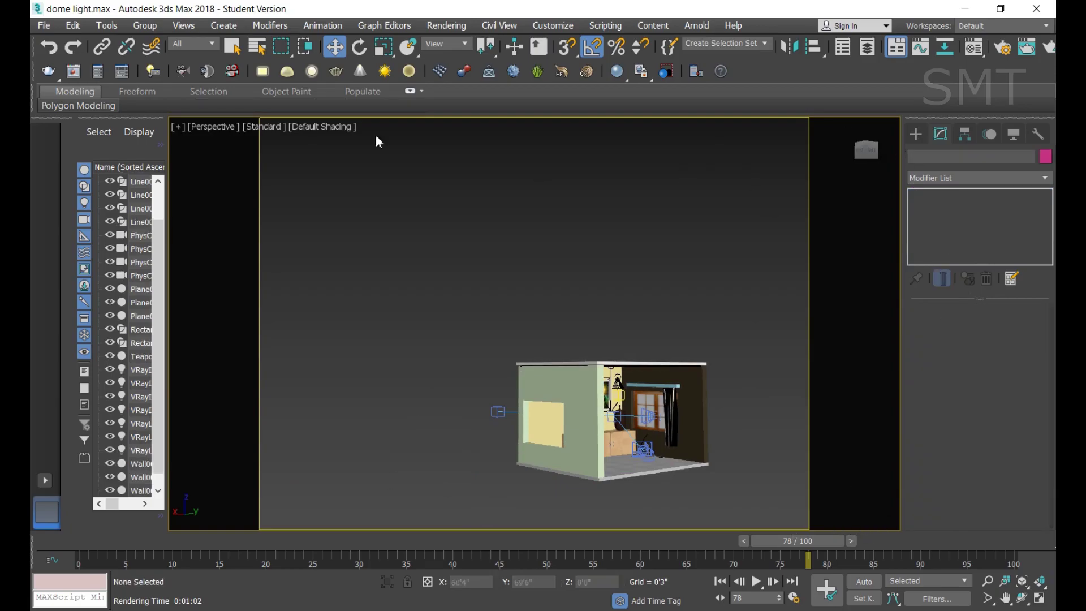
# Start a new VRayLight from the Create panel's V-Ray lights, set its type to Dome, and show four viewports
pyautogui.click(285, 80)
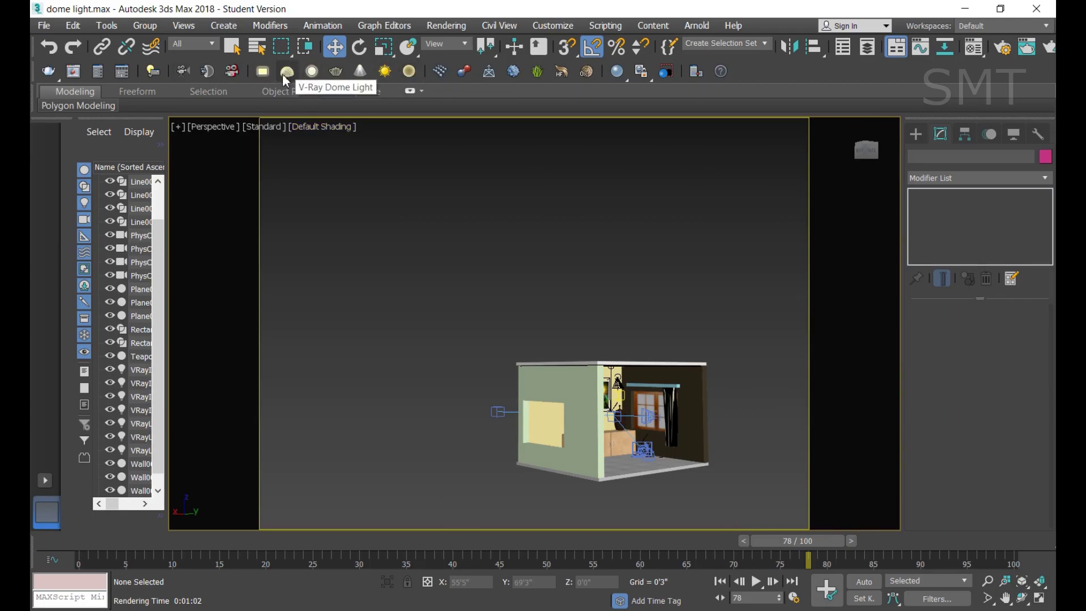
pyautogui.click(917, 136)
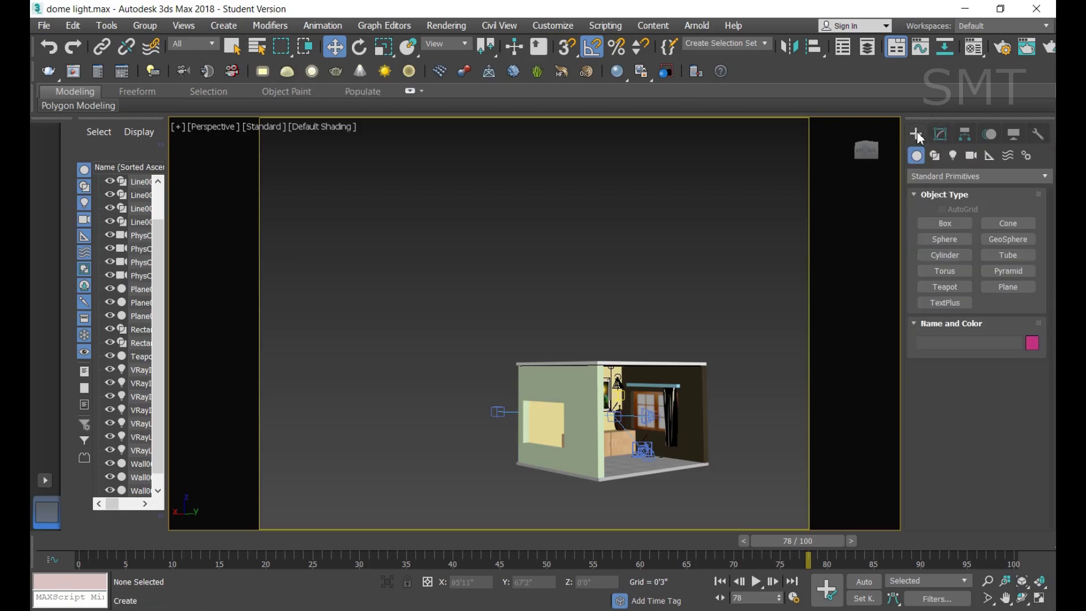
pyautogui.click(953, 156)
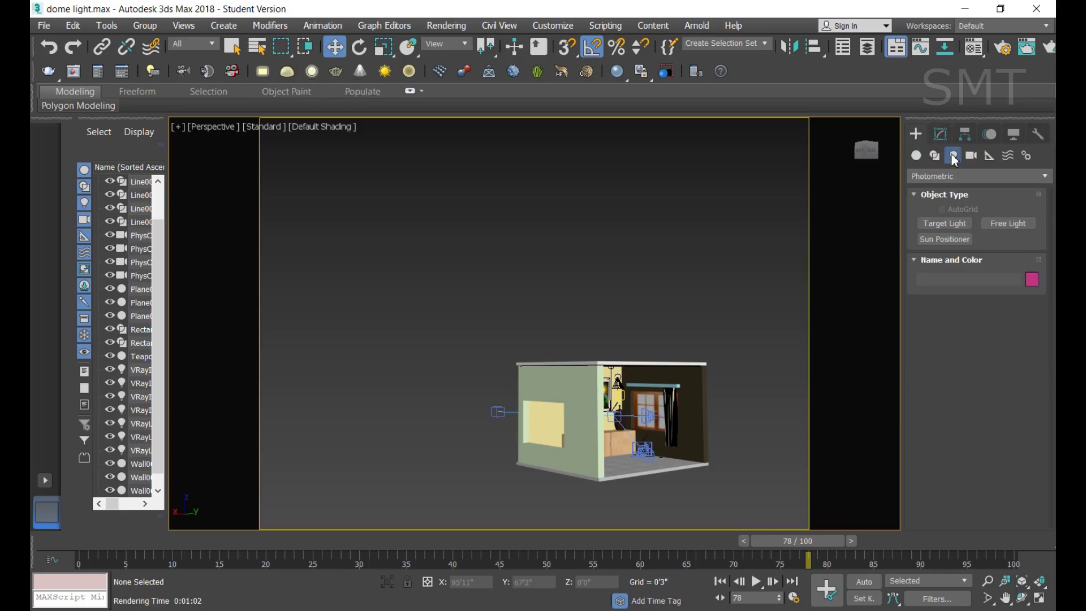
pyautogui.click(983, 177)
pyautogui.click(928, 215)
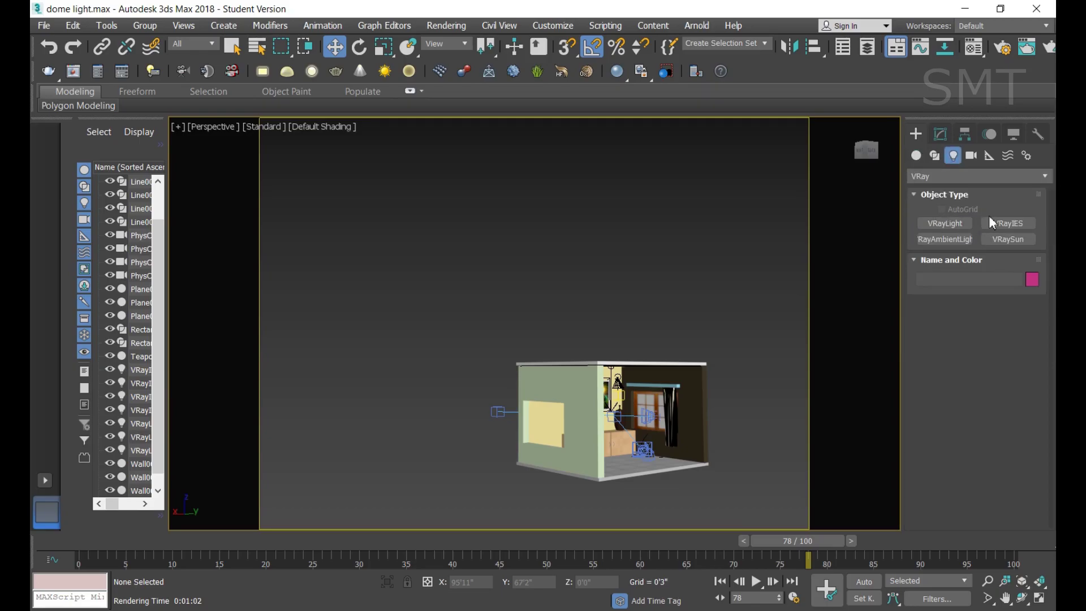
pyautogui.click(950, 225)
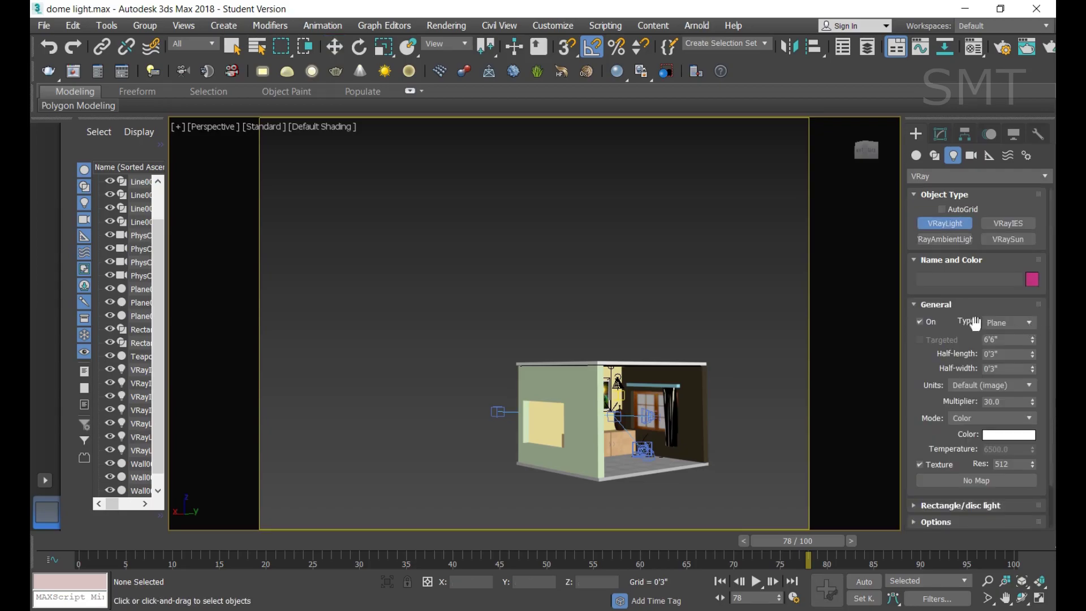
pyautogui.click(1032, 324)
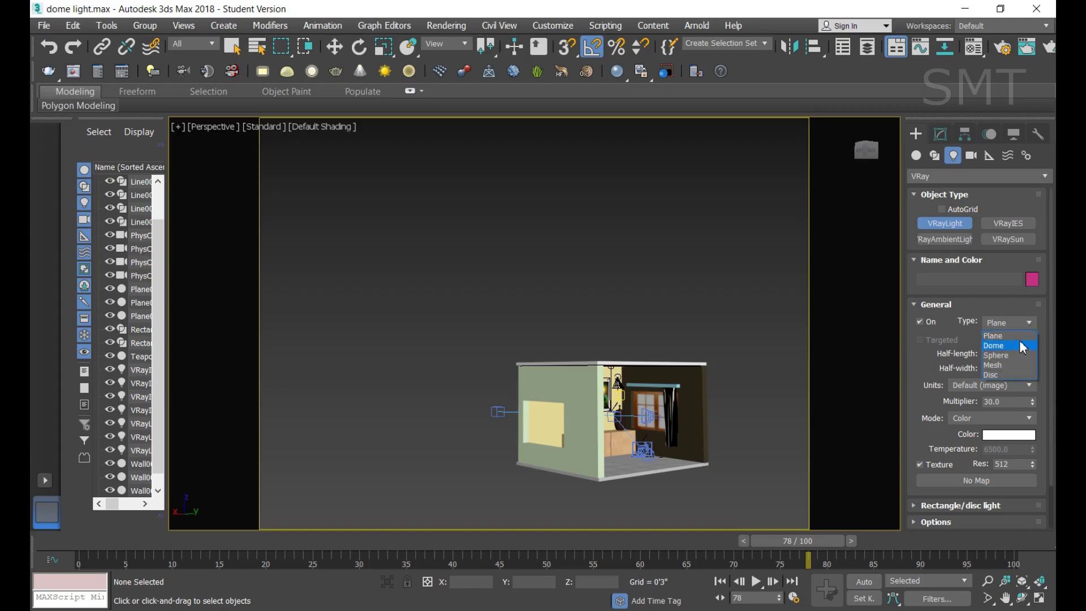
pyautogui.click(1024, 346)
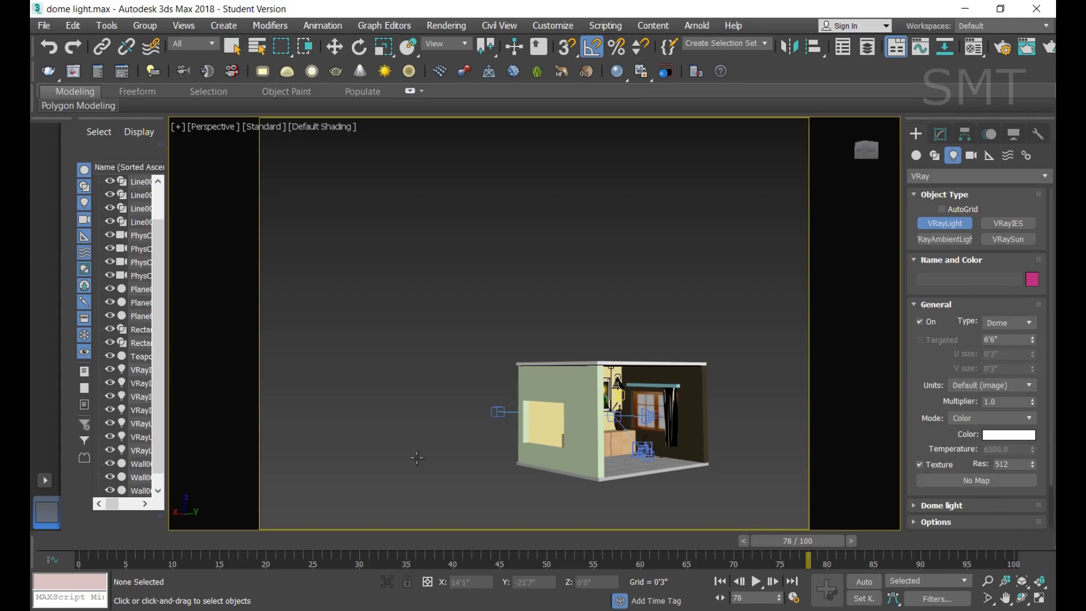
pyautogui.click(1041, 599)
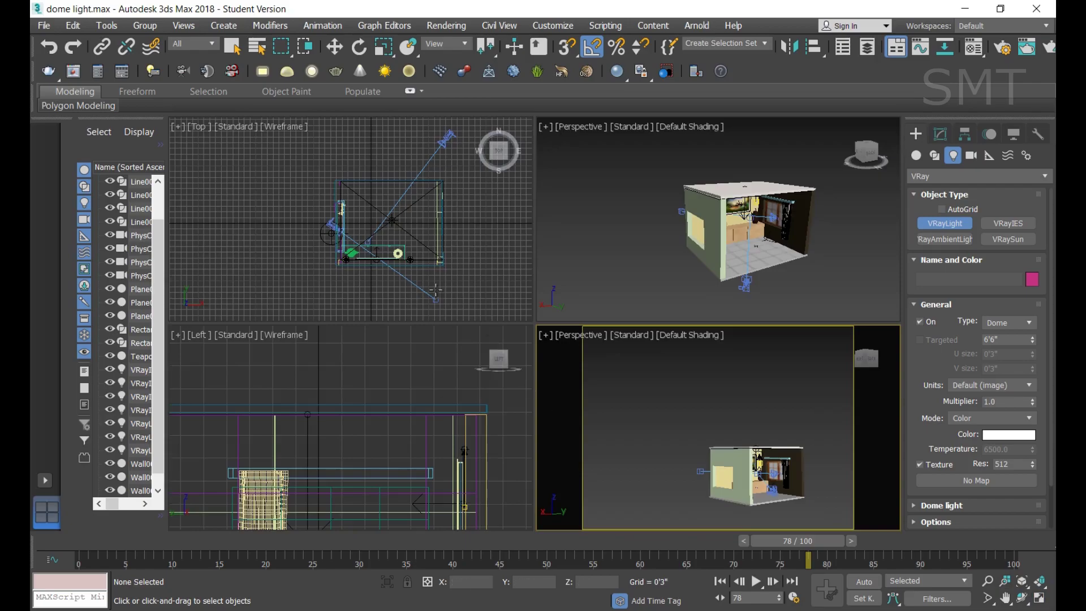
# Place dome light VRayLight005 at the room's centre in the Top view, deselect it, and render
pyautogui.click(398, 233)
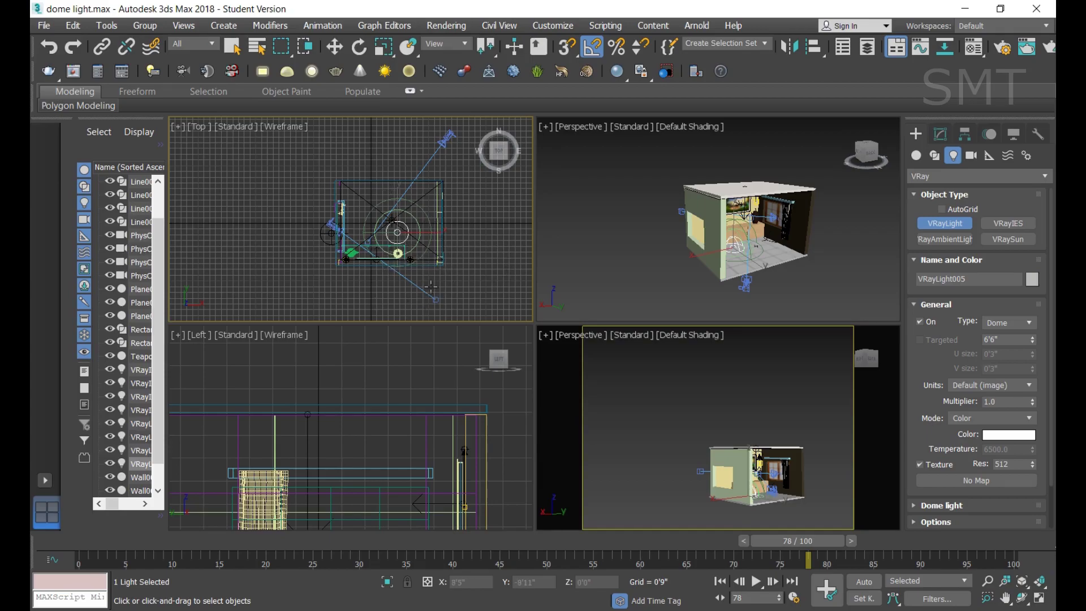
pyautogui.click(334, 56)
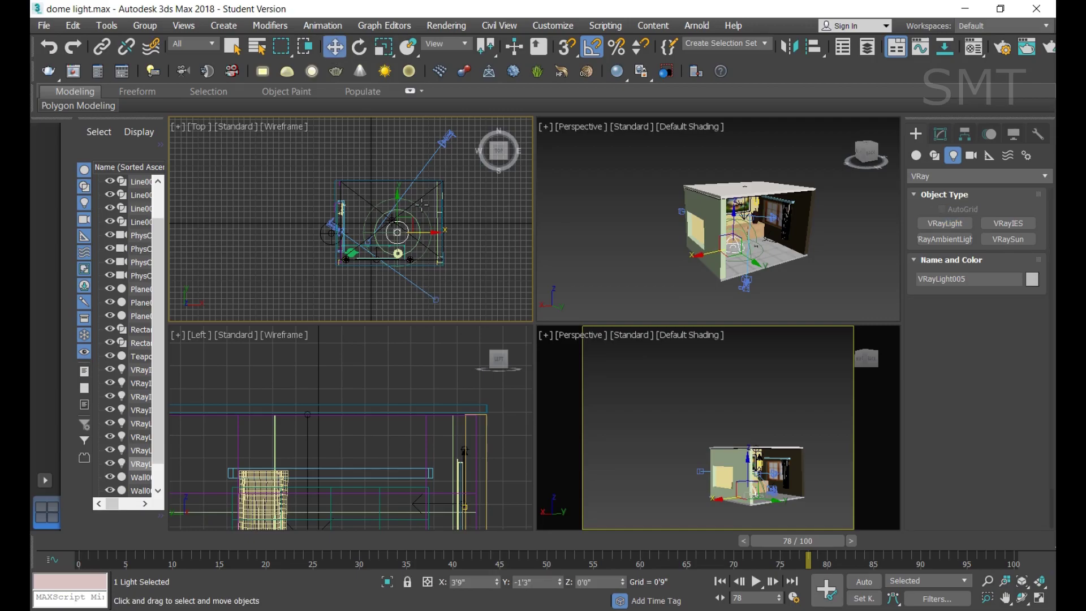
pyautogui.click(824, 423)
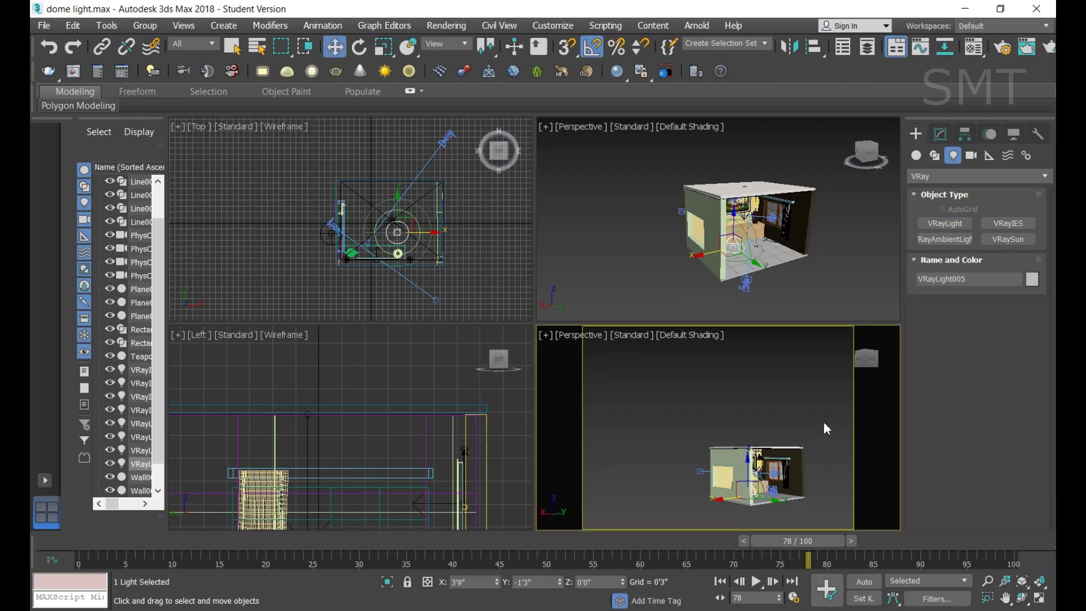
pyautogui.hotkey('shift', 'q')
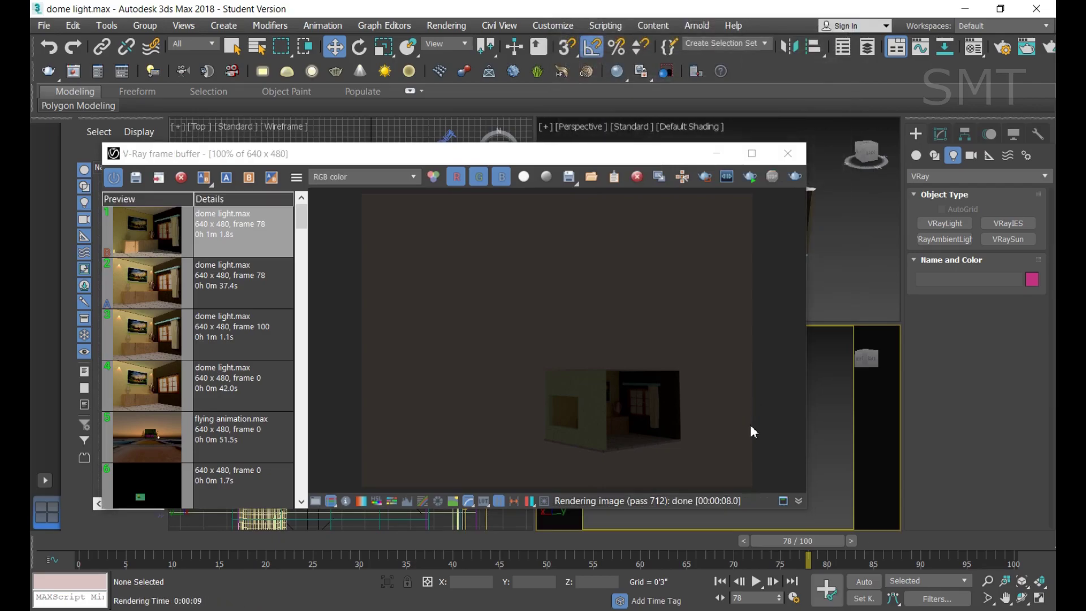
# Zoom around the dim dome-light render in the frame buffer, then save it to history
pyautogui.scroll(2, 664, 438)
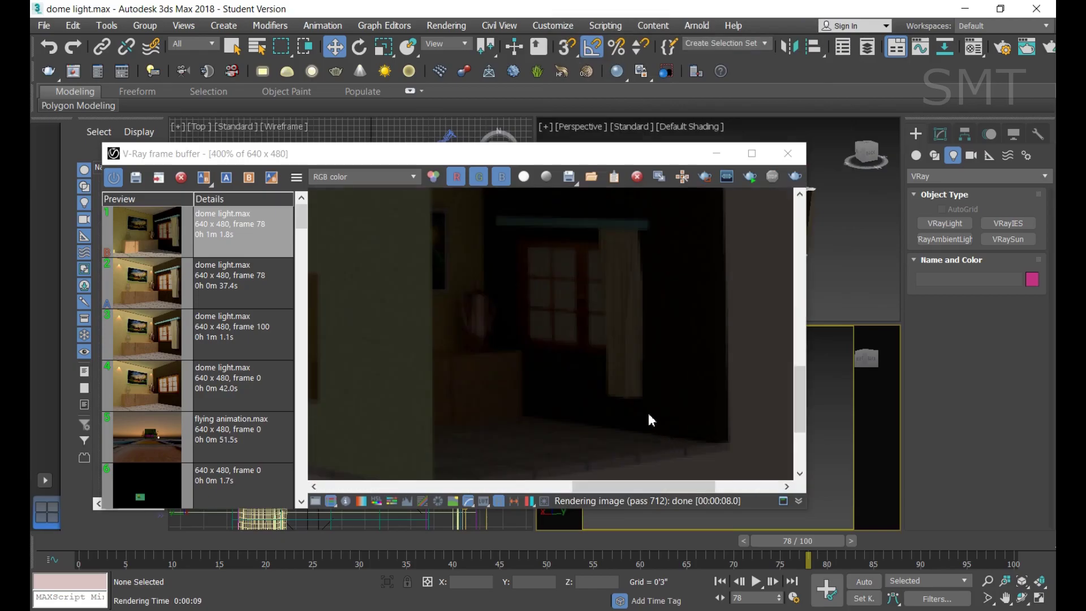
pyautogui.scroll(-4, 627, 377)
pyautogui.scroll(4, 597, 424)
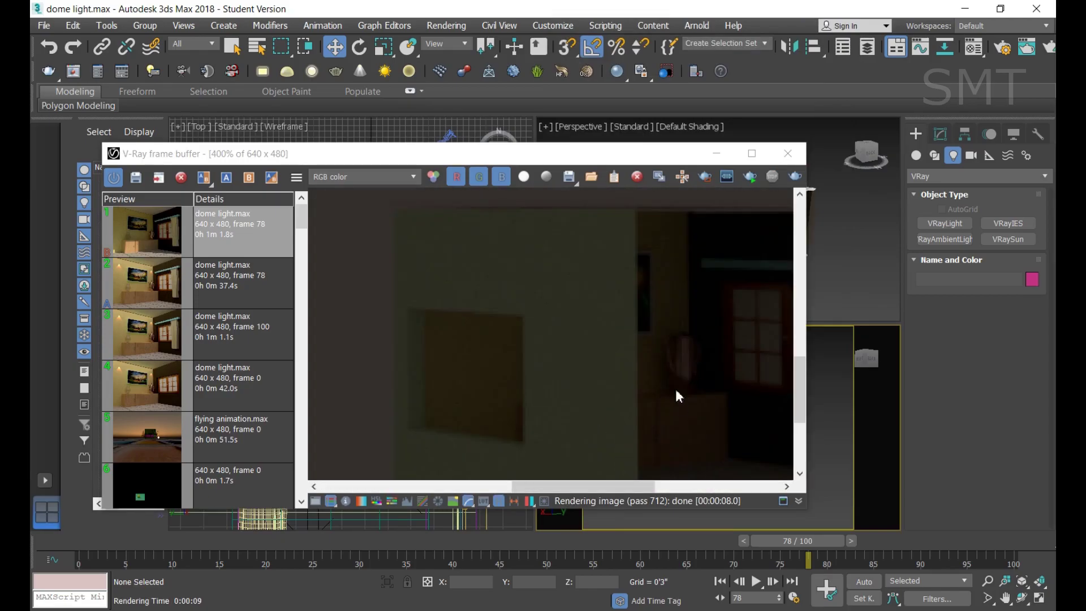
pyautogui.scroll(-2, 643, 275)
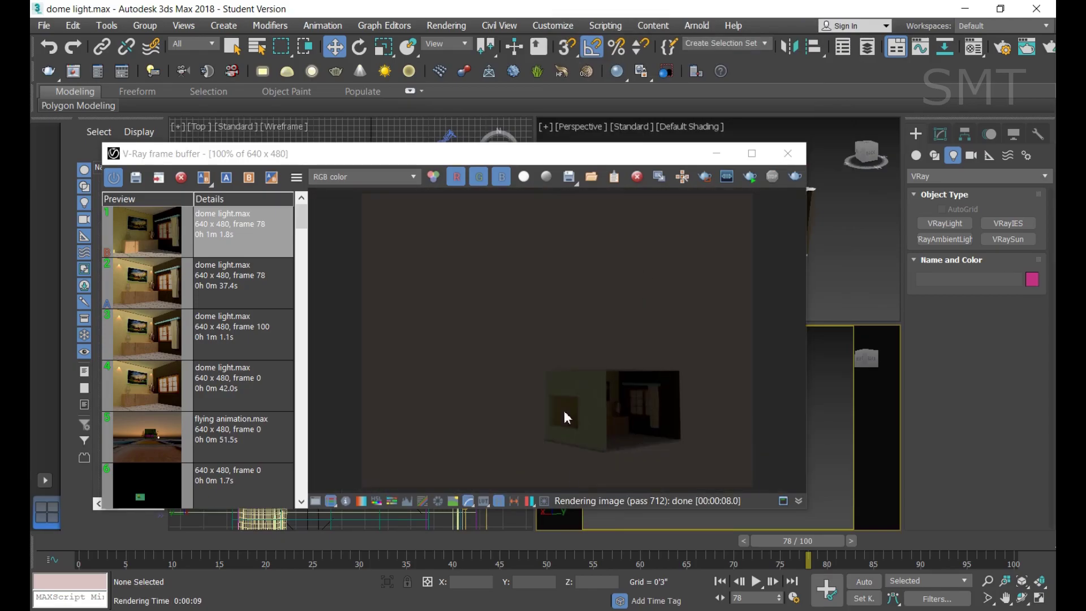
pyautogui.scroll(2, 633, 423)
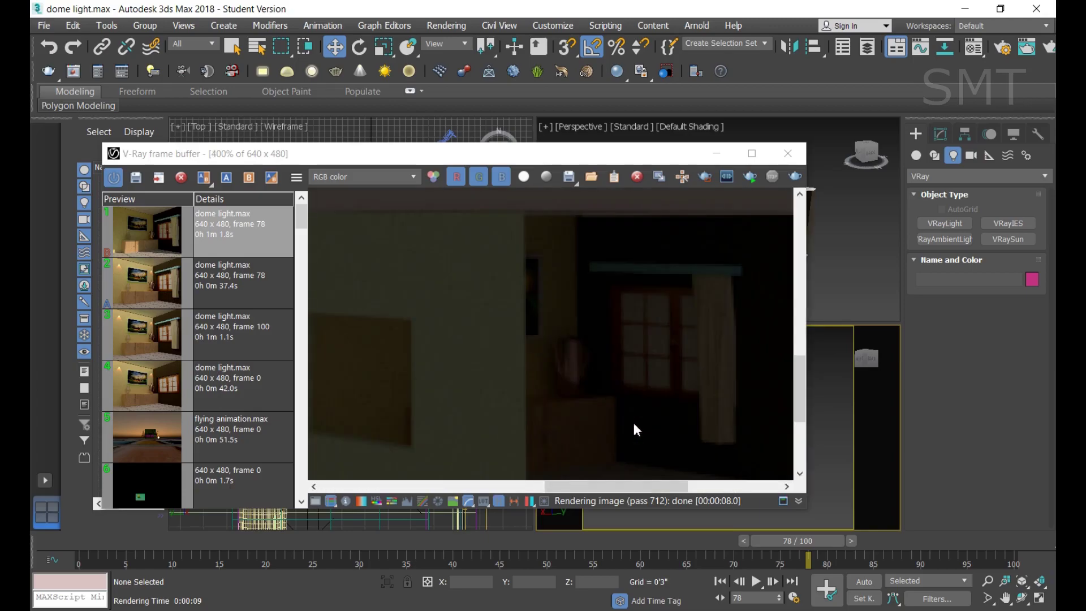
pyautogui.scroll(-2, 657, 379)
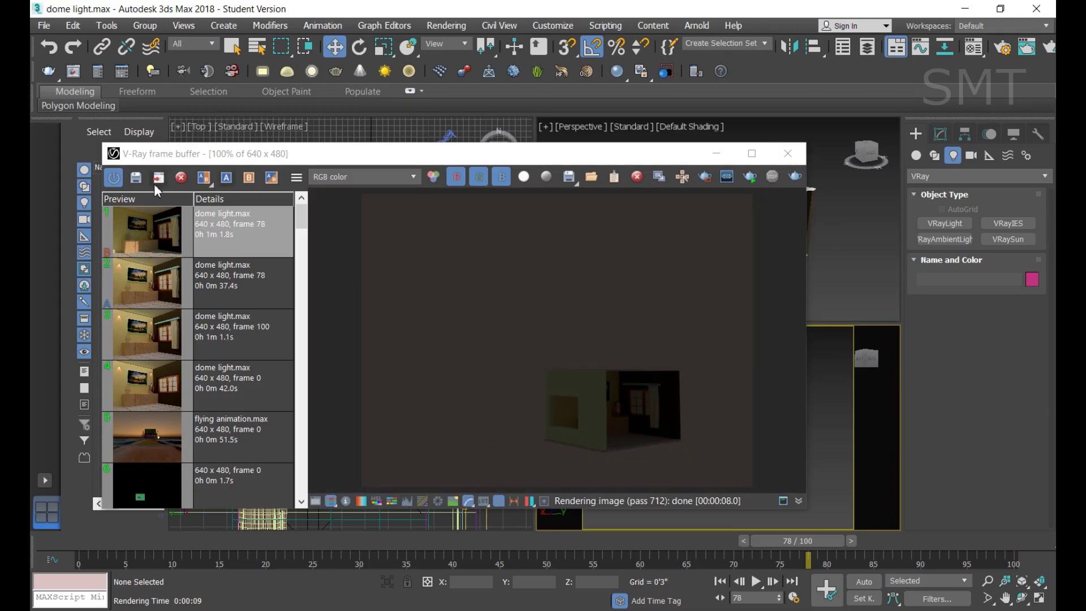
pyautogui.click(135, 177)
pyautogui.click(788, 154)
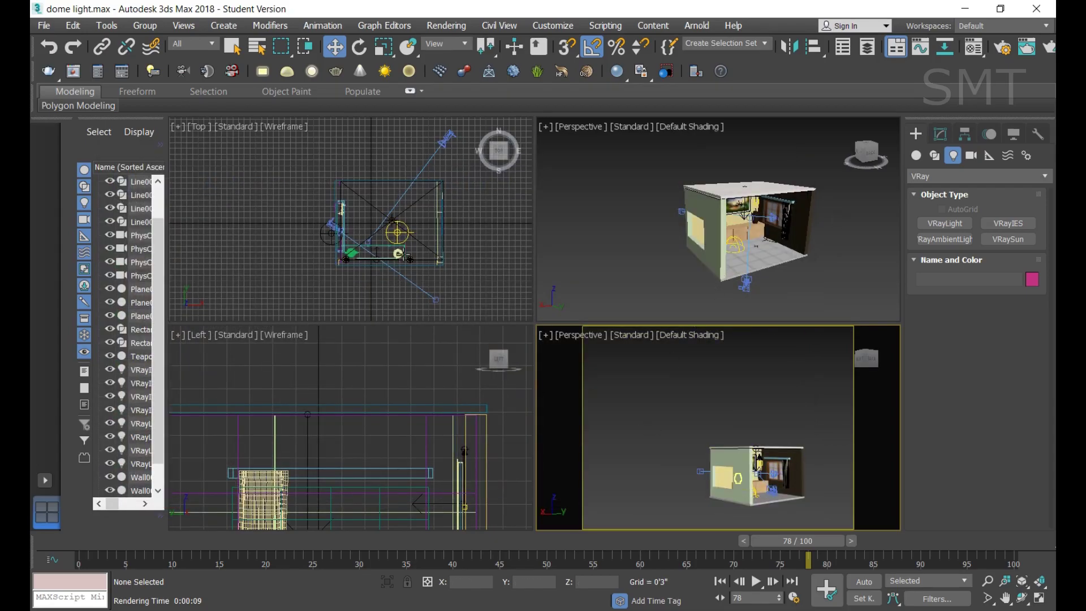
# Keep the dome light untargeted with default image units and set its Multiplier to 5
pyautogui.click(411, 233)
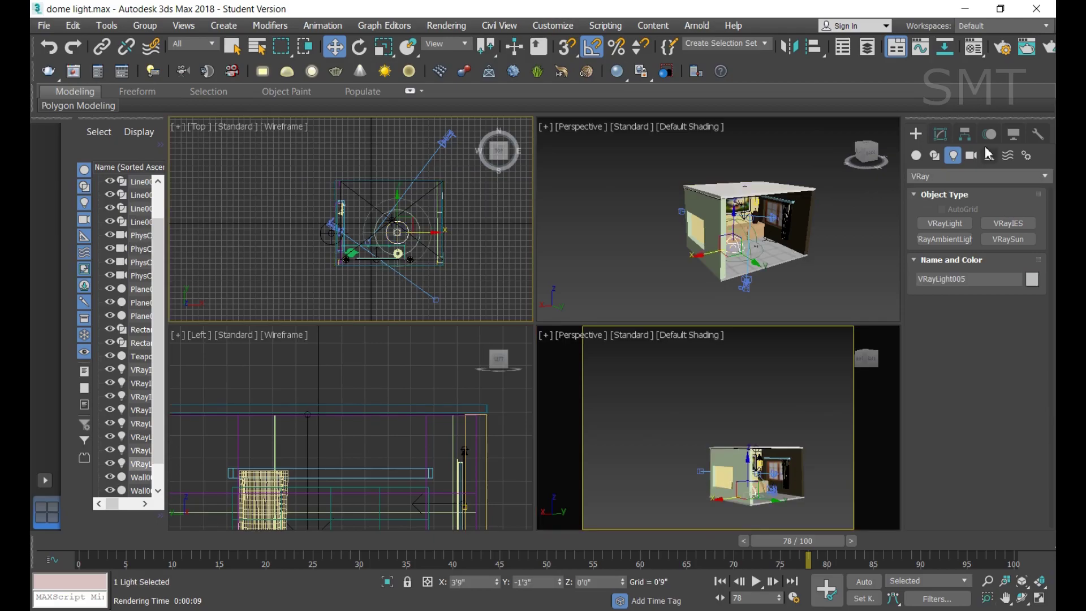
pyautogui.click(944, 134)
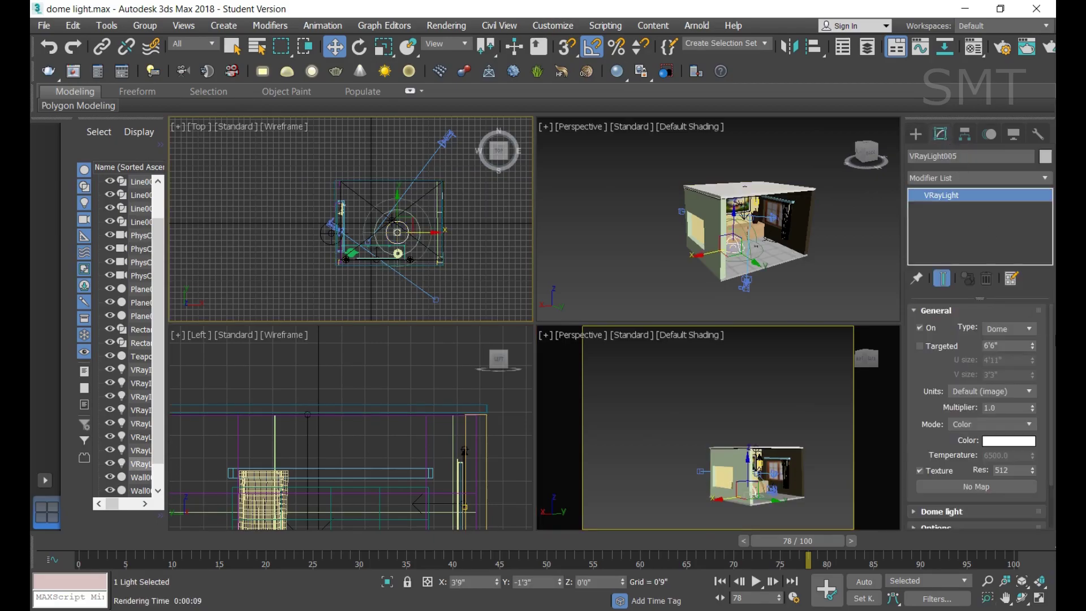
pyautogui.click(932, 355)
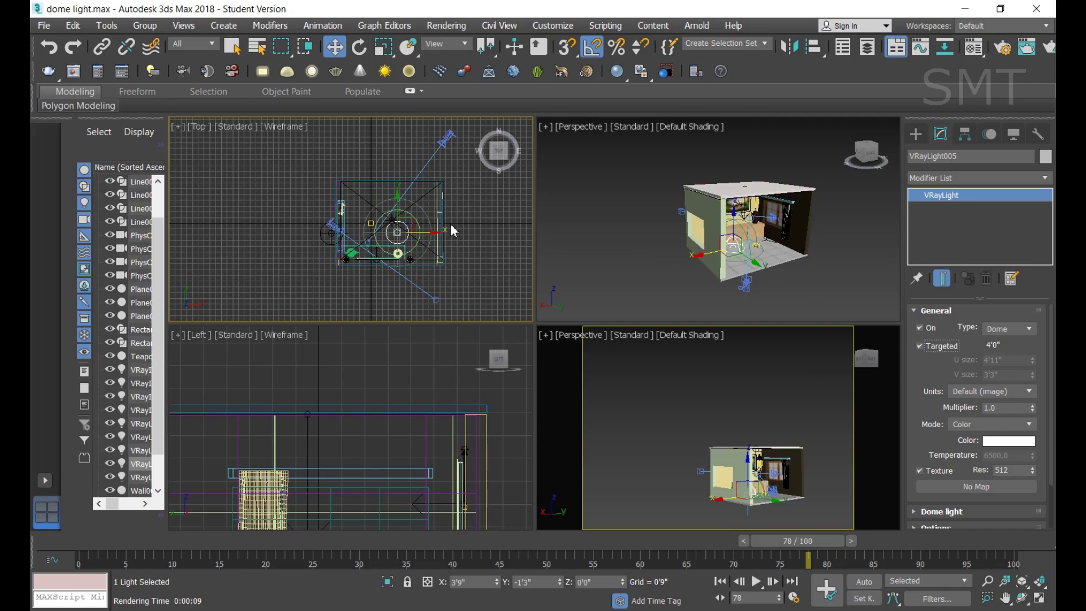
pyautogui.click(938, 344)
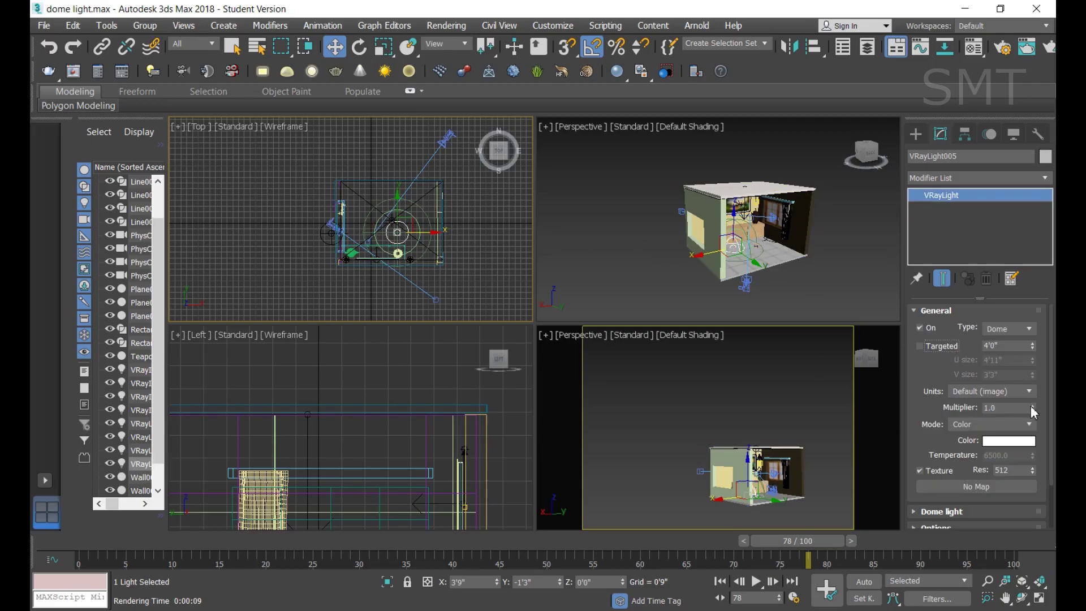
pyautogui.click(1038, 391)
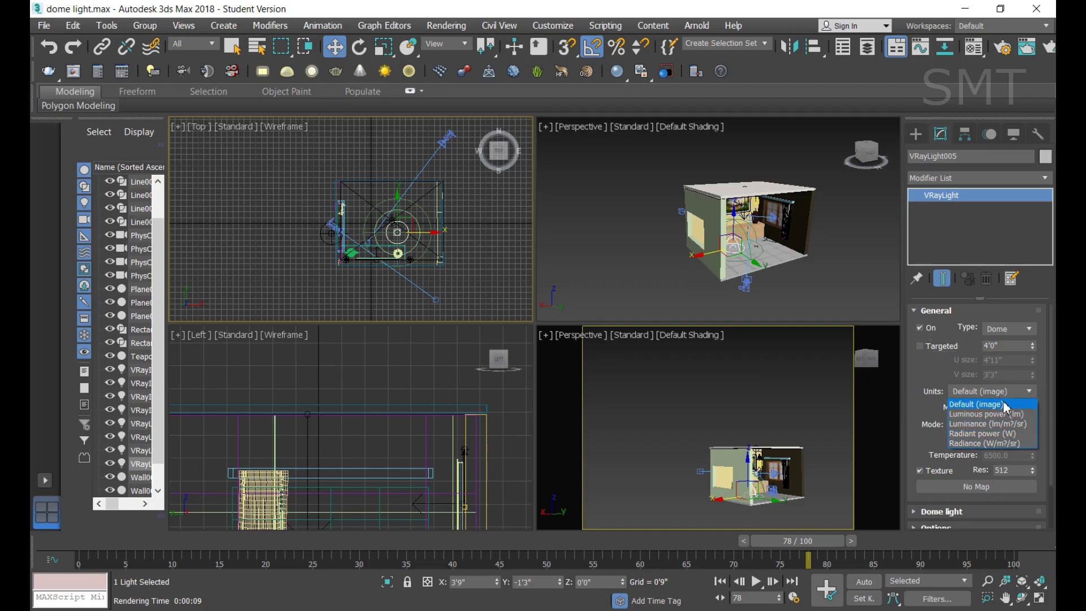
pyautogui.click(1006, 405)
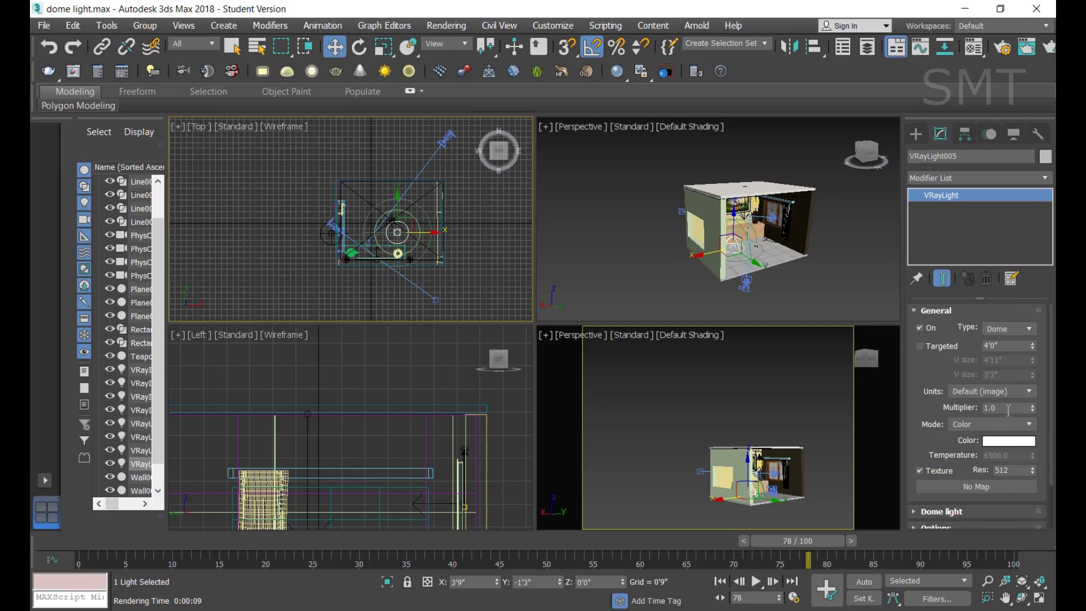
pyautogui.moveTo(1002, 410); pyautogui.dragTo(927, 416)
pyautogui.write('5')
pyautogui.click(711, 426)
# Render at multiplier 5.0 and A/B compare it against an earlier render with the divider
pyautogui.hotkey('shift', 'q')
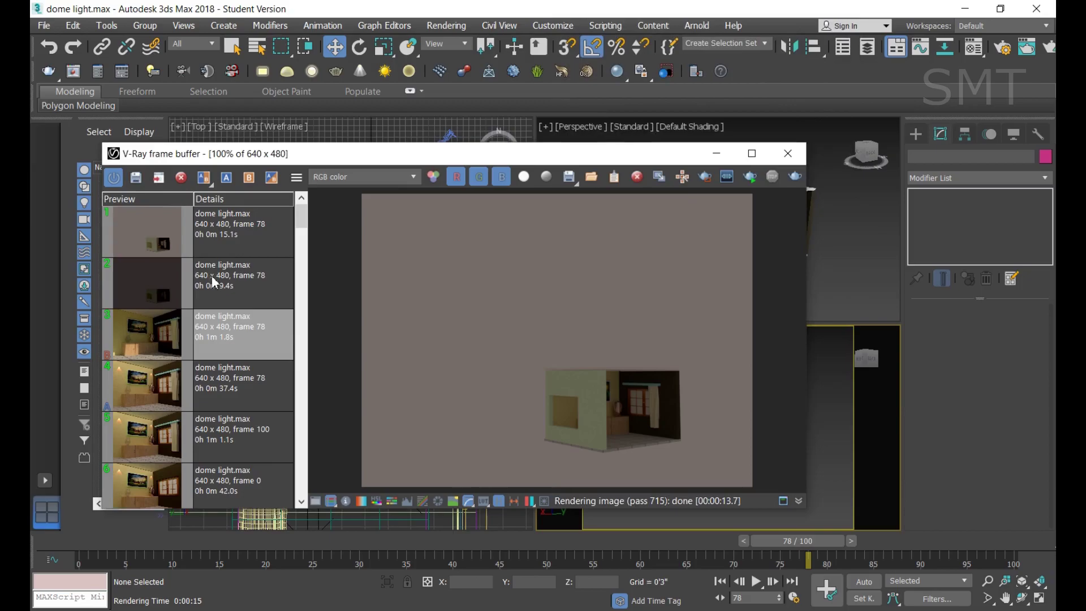
pyautogui.click(211, 281)
pyautogui.click(204, 177)
pyautogui.click(224, 238)
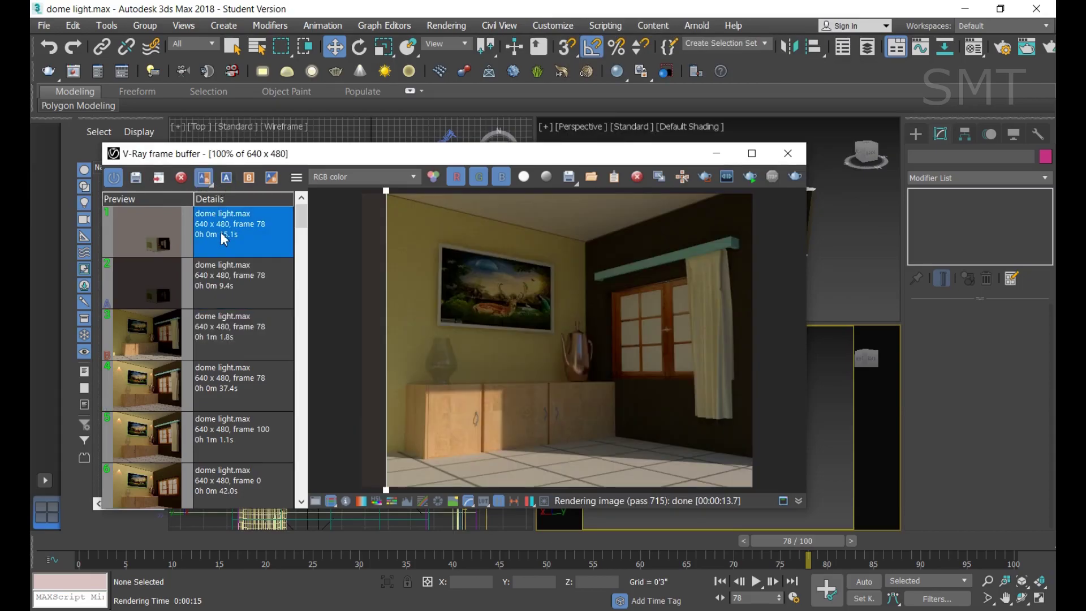
pyautogui.click(249, 177)
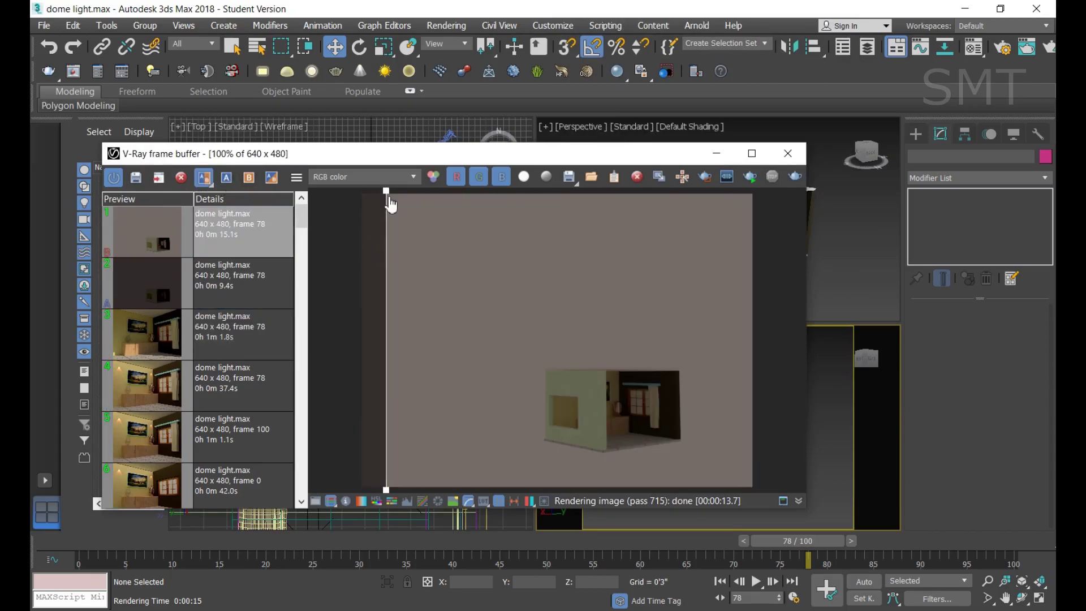
pyautogui.moveTo(391, 205)
pyautogui.mouseDown()
pyautogui.moveTo(666, 254)
pyautogui.moveTo(762, 259)
pyautogui.moveTo(427, 260)
pyautogui.moveTo(701, 273)
pyautogui.moveTo(498, 274)
pyautogui.mouseUp()
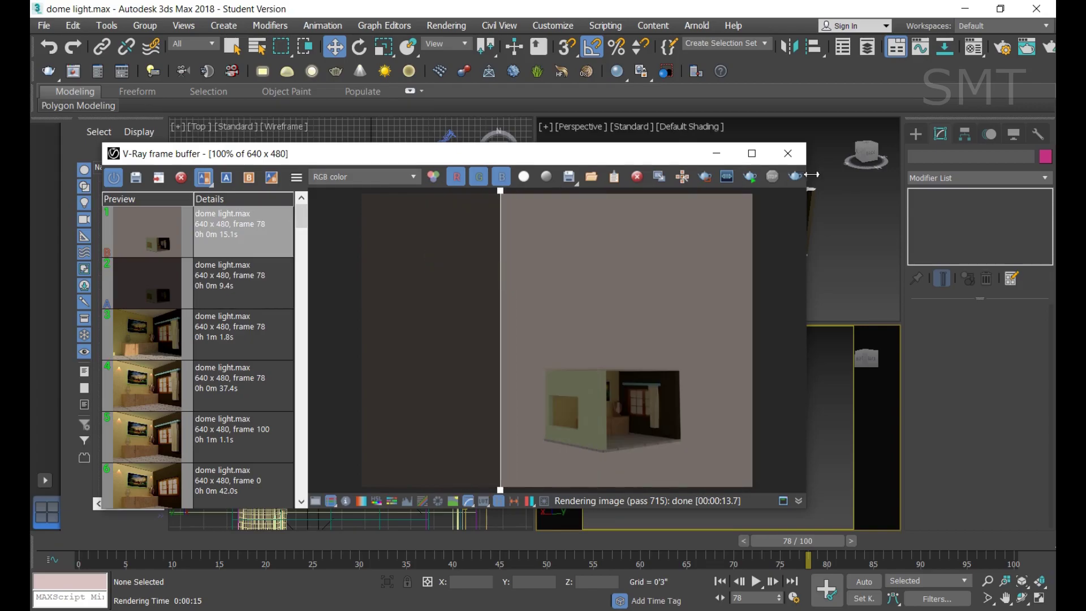
pyautogui.click(787, 153)
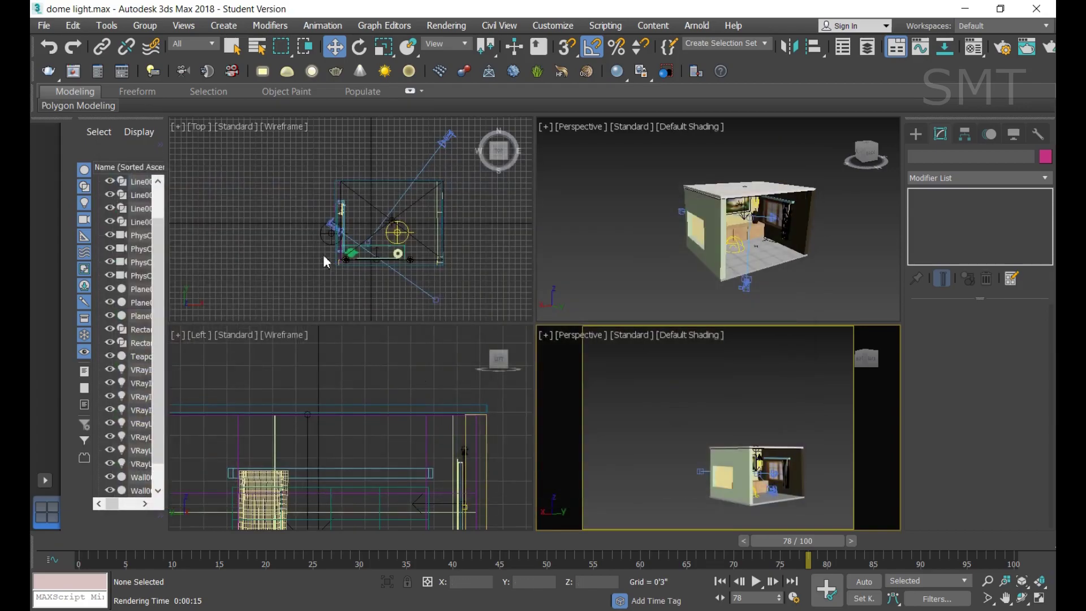
# Keep the dome light in Color mode and set its colour to a pale sky blue
pyautogui.click(405, 240)
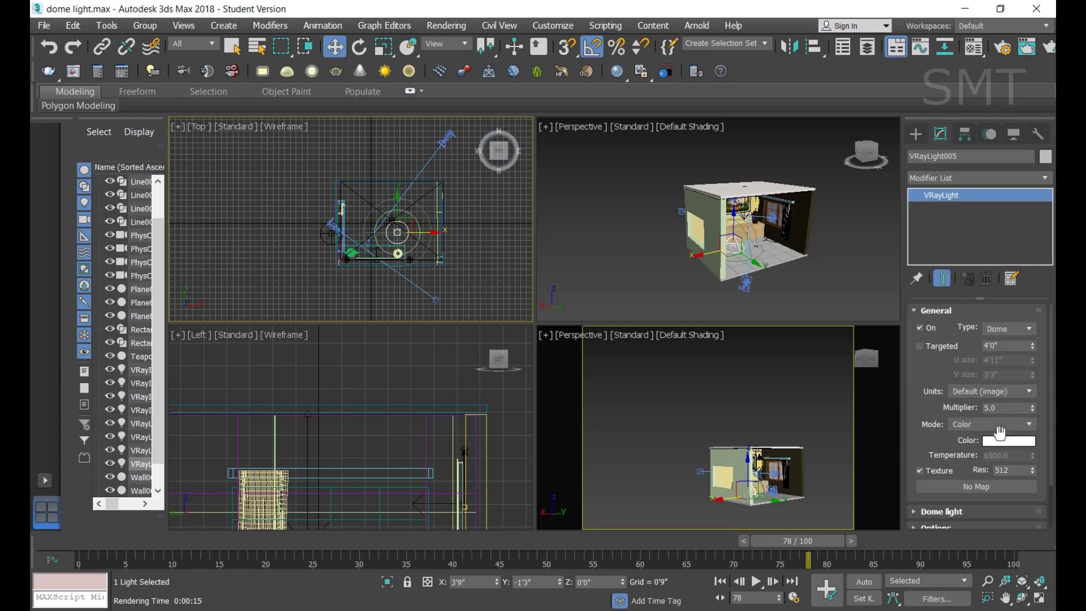
pyautogui.click(1013, 433)
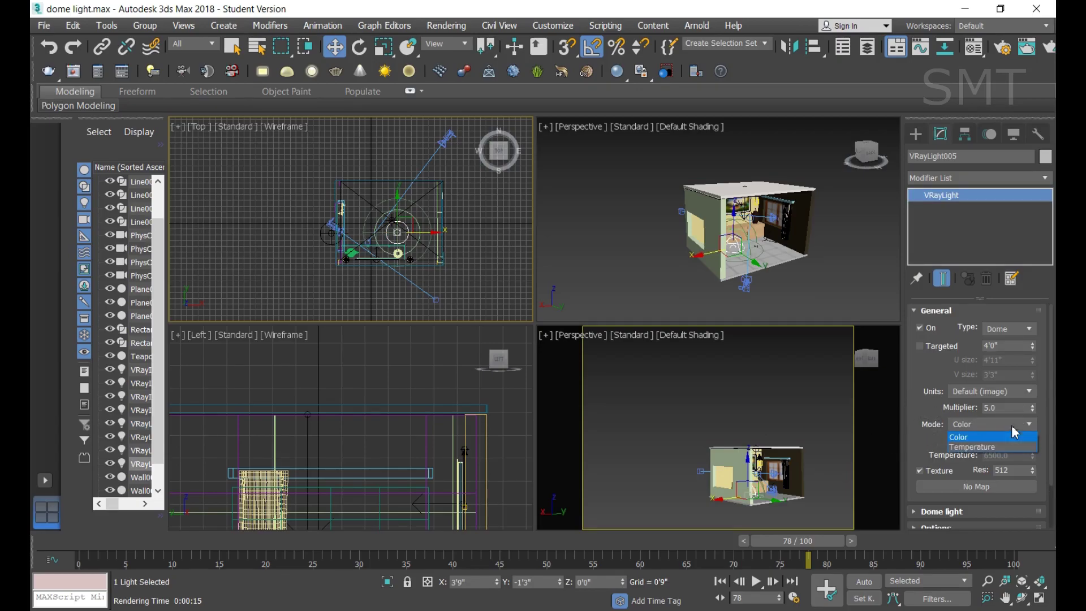
pyautogui.click(980, 439)
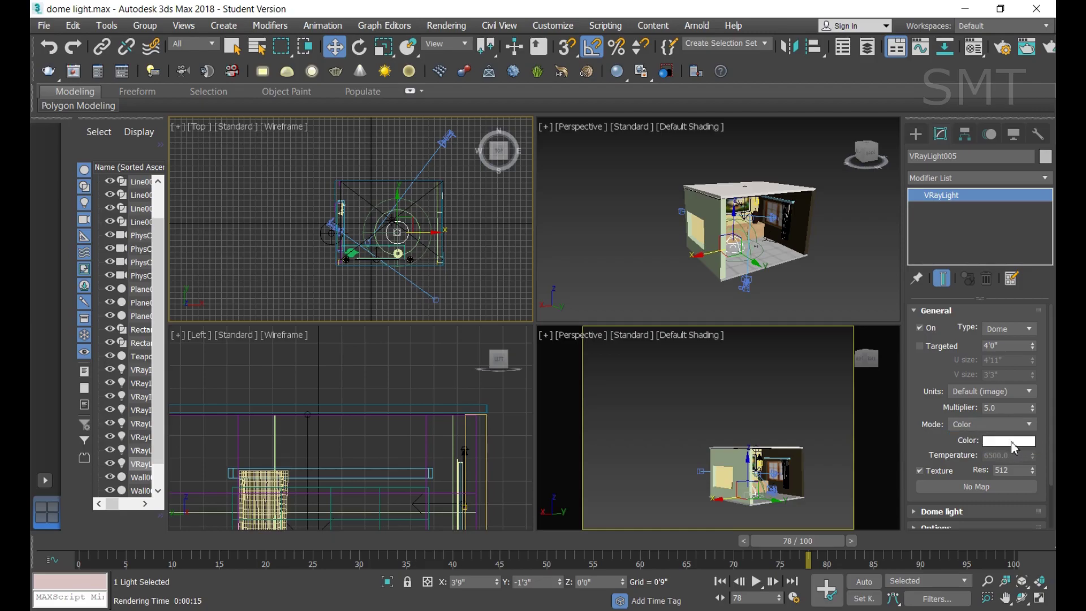
pyautogui.click(1010, 441)
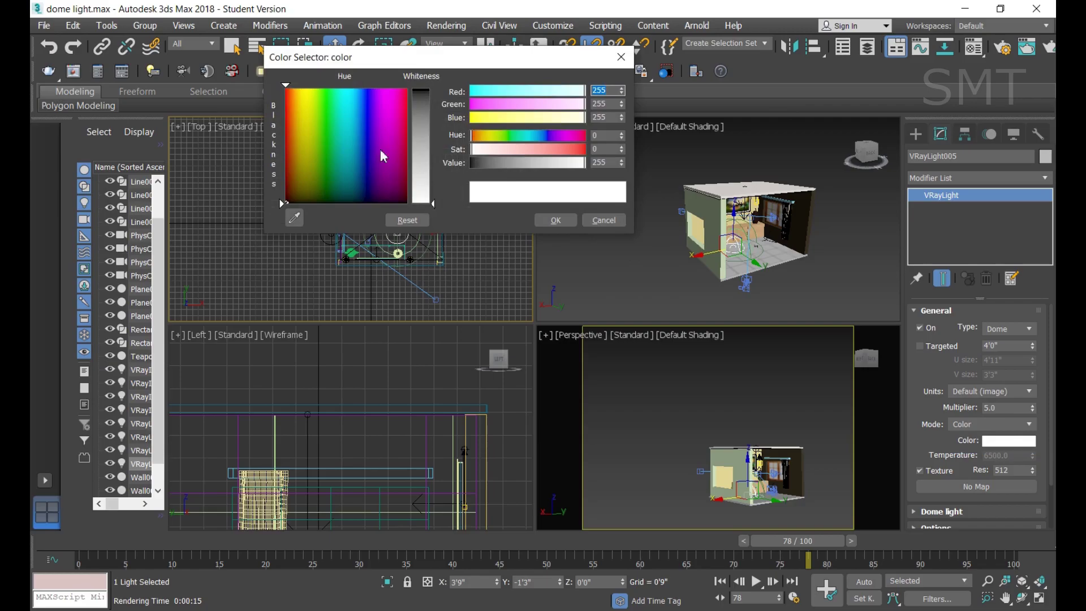
pyautogui.click(338, 99)
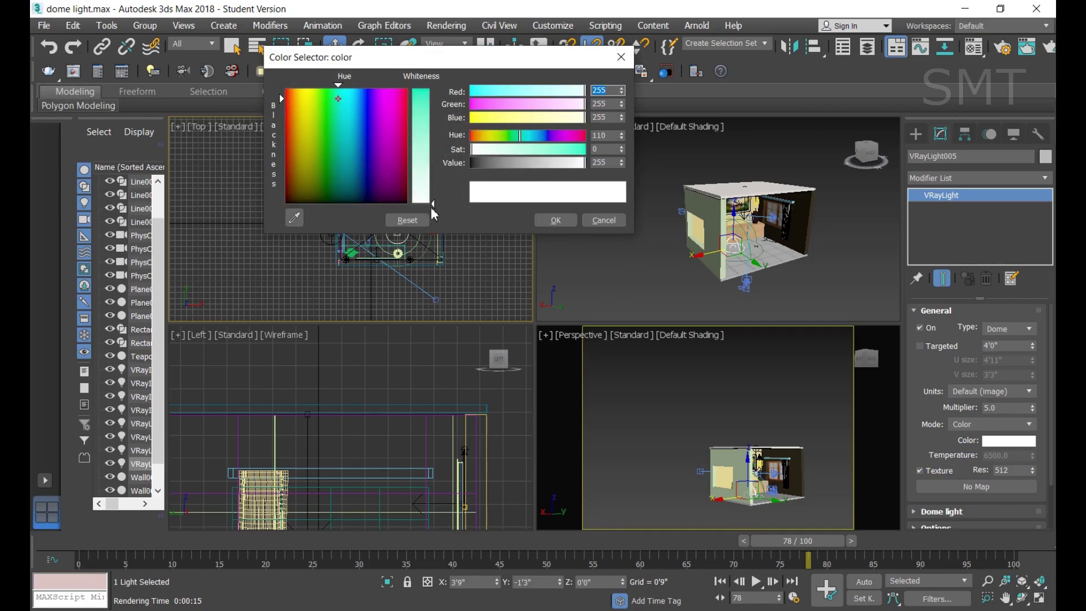
pyautogui.moveTo(434, 204); pyautogui.dragTo(434, 132)
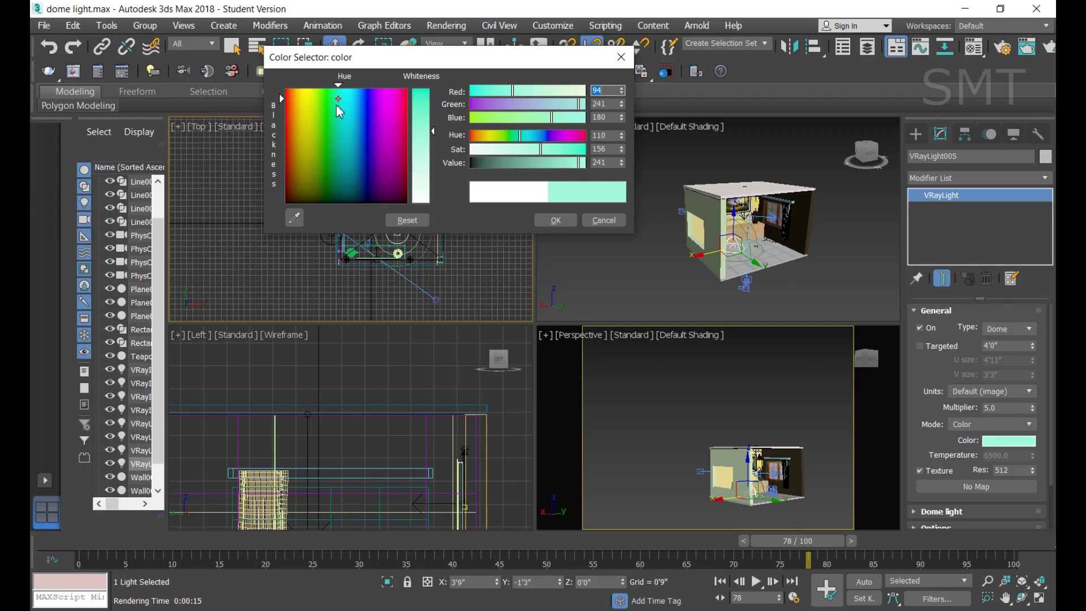
pyautogui.moveTo(338, 98)
pyautogui.mouseDown()
pyautogui.moveTo(344, 112)
pyautogui.moveTo(353, 102)
pyautogui.mouseUp()
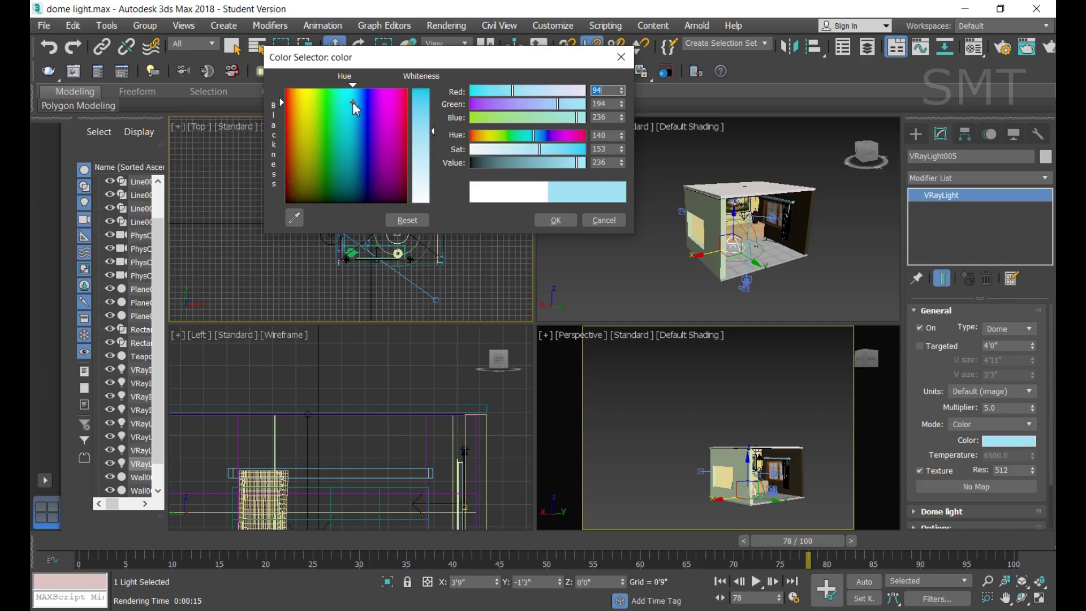
pyautogui.moveTo(434, 131); pyautogui.dragTo(433, 141)
pyautogui.click(556, 221)
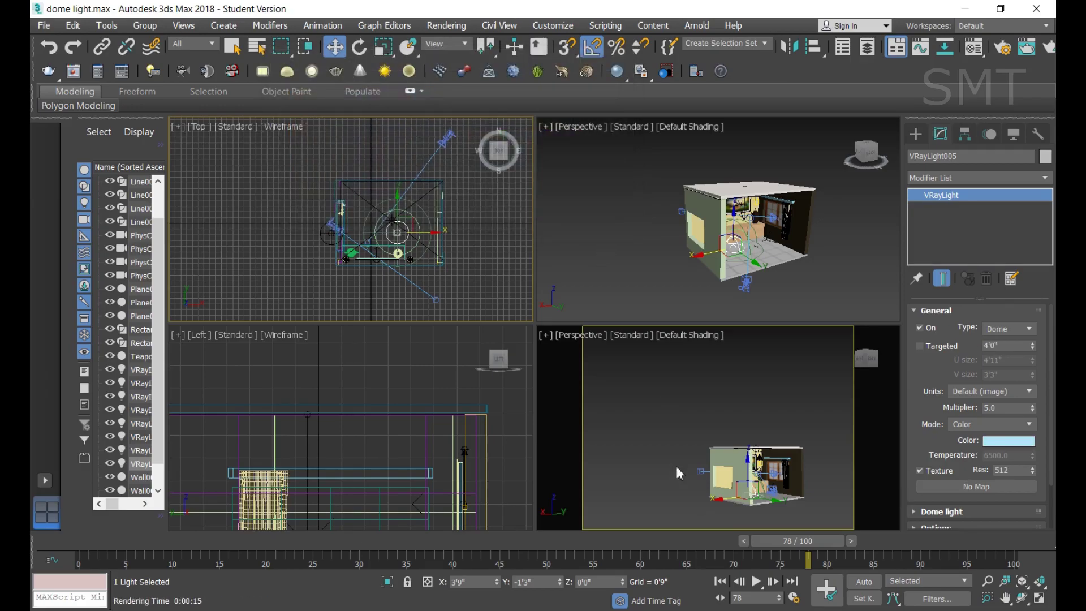
# Render the room lit by the blue dome light, then close the frame buffer
pyautogui.click(687, 453)
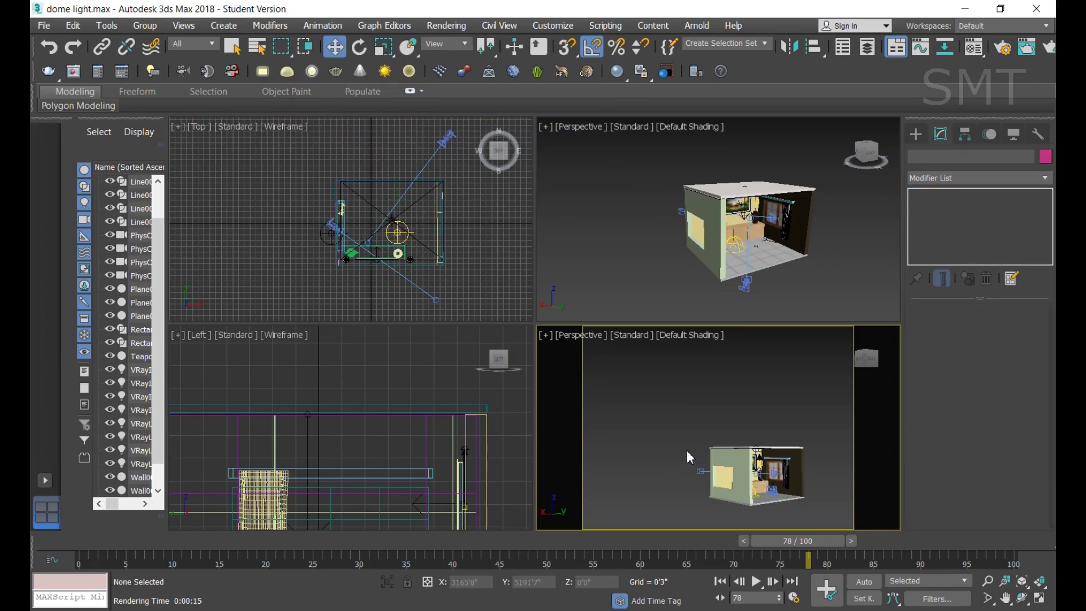
pyautogui.hotkey('shift', 'q')
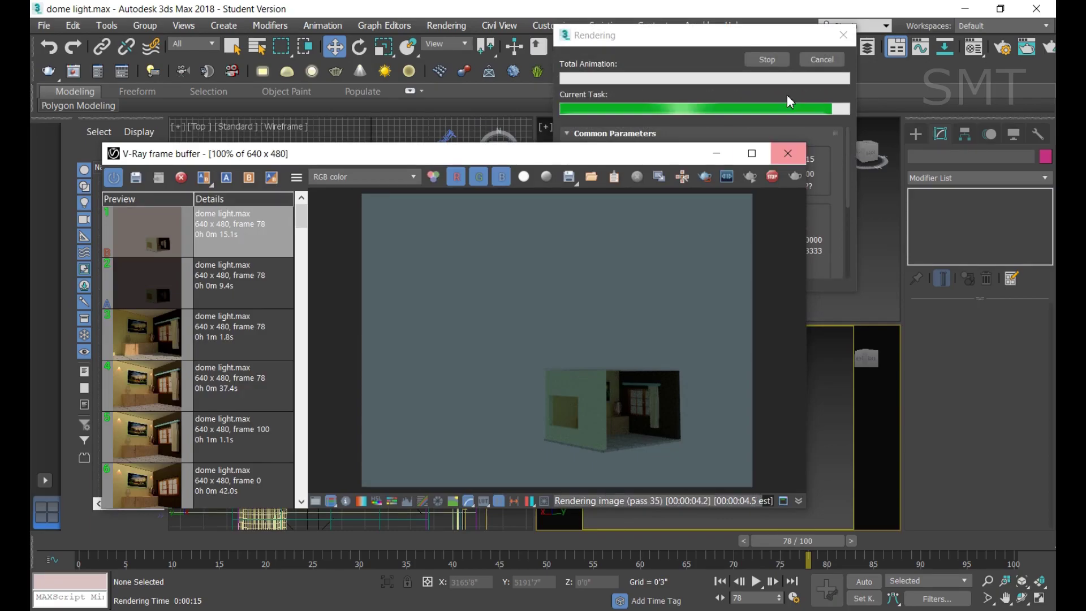
pyautogui.click(788, 154)
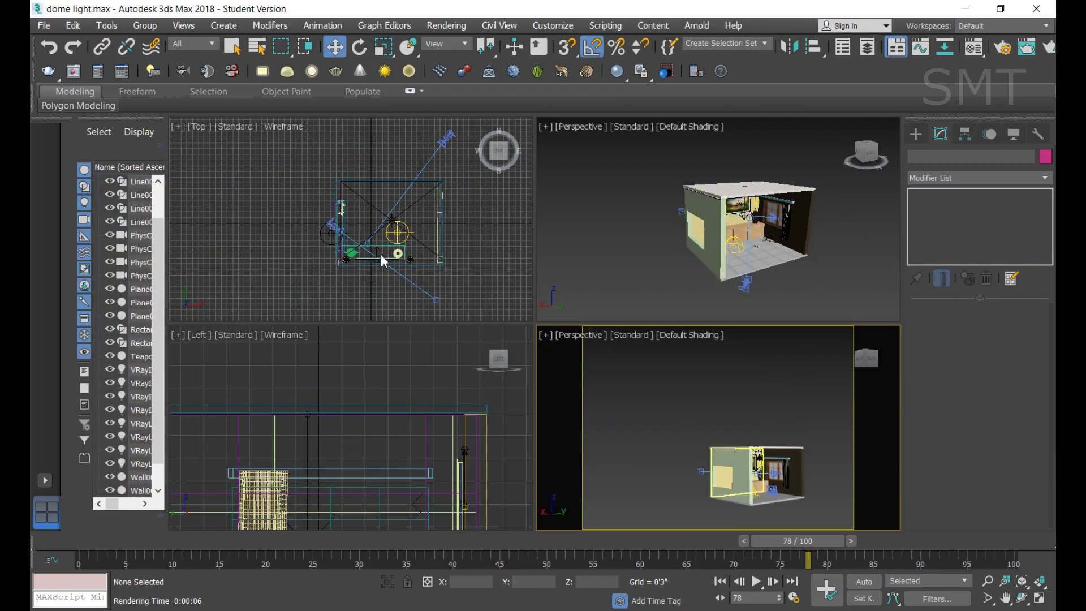
# Switch the dome light to Temperature mode at 4000, then test-render the room
pyautogui.click(403, 237)
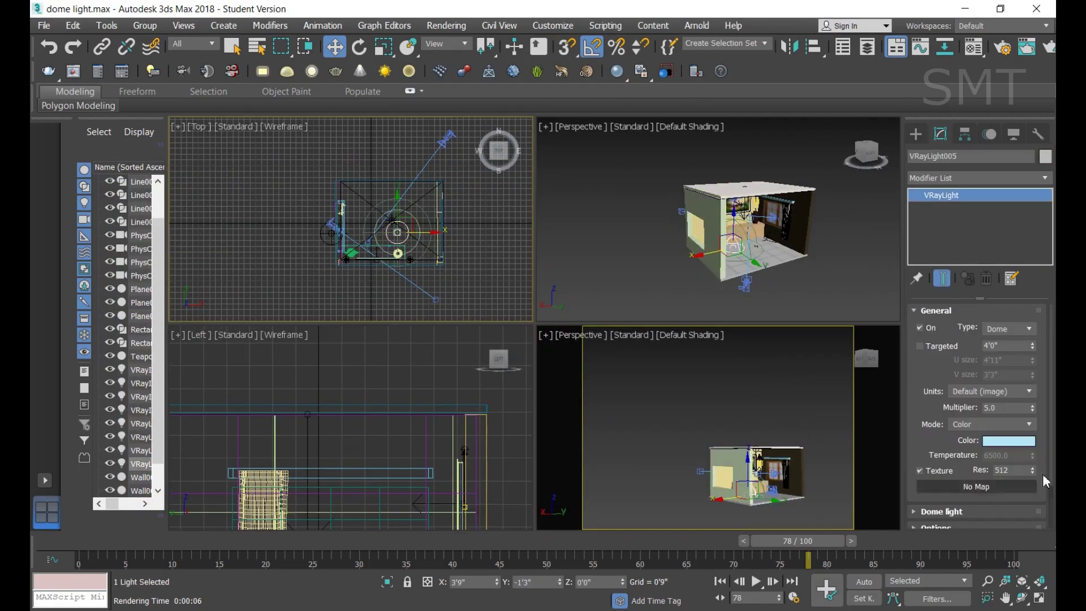
pyautogui.click(1030, 422)
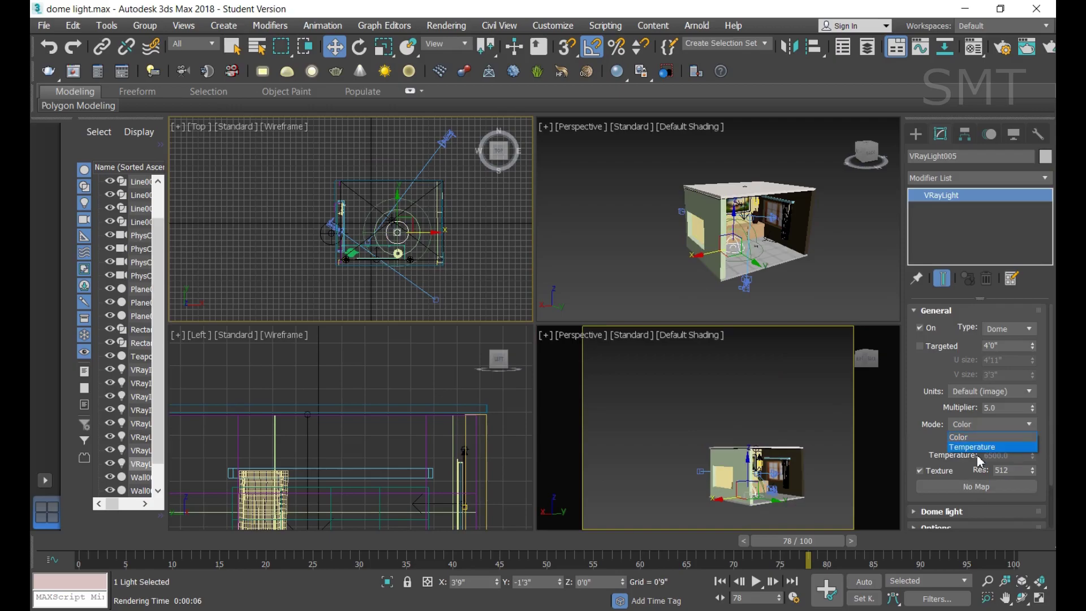
pyautogui.click(972, 448)
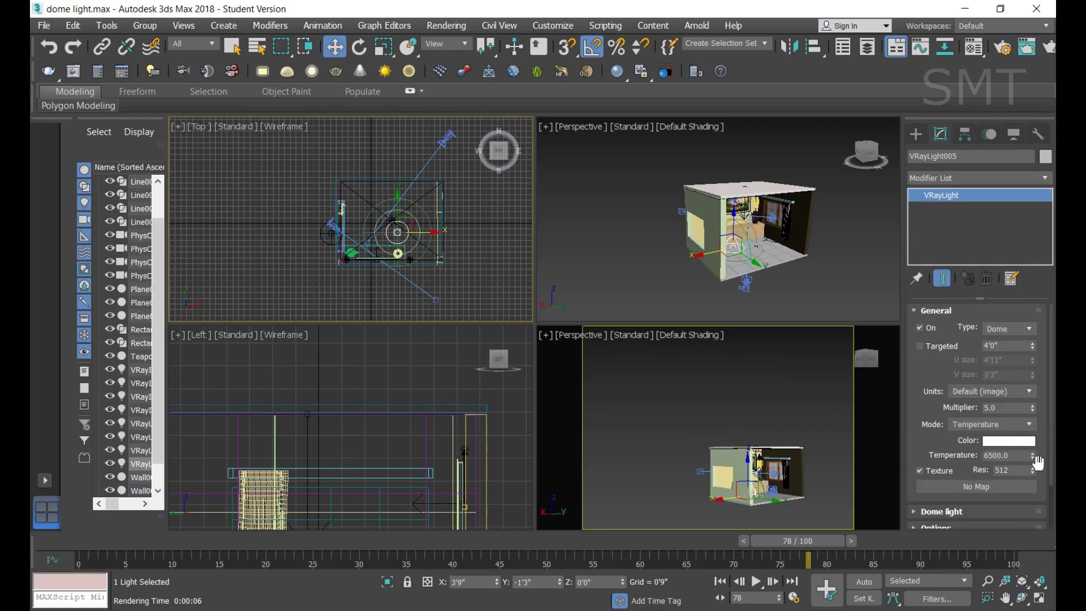
pyautogui.moveTo(1028, 456); pyautogui.dragTo(982, 456)
pyautogui.write('4')
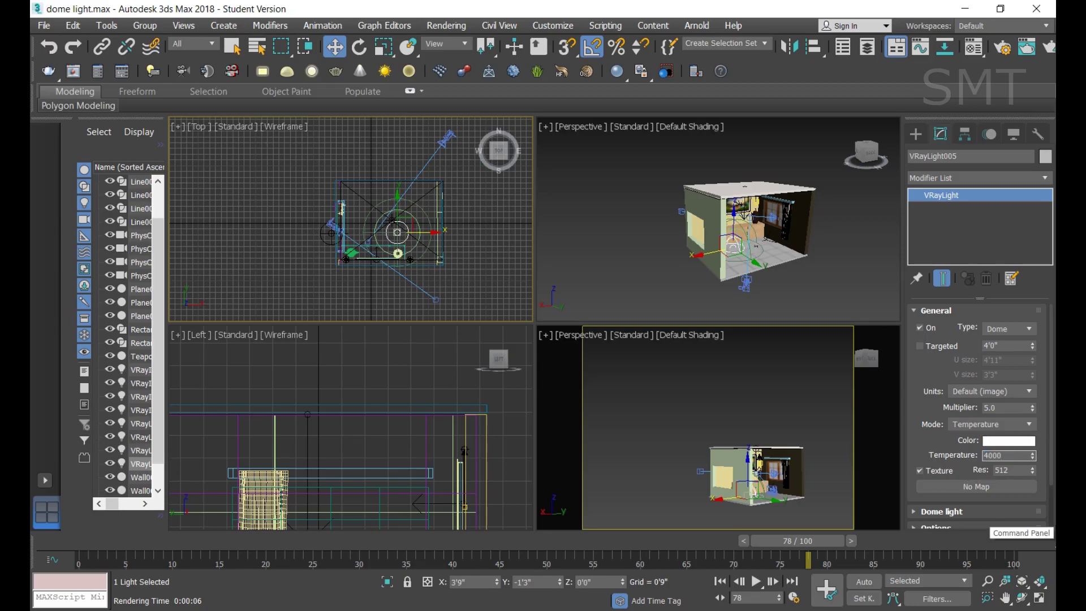
pyautogui.press('Return')
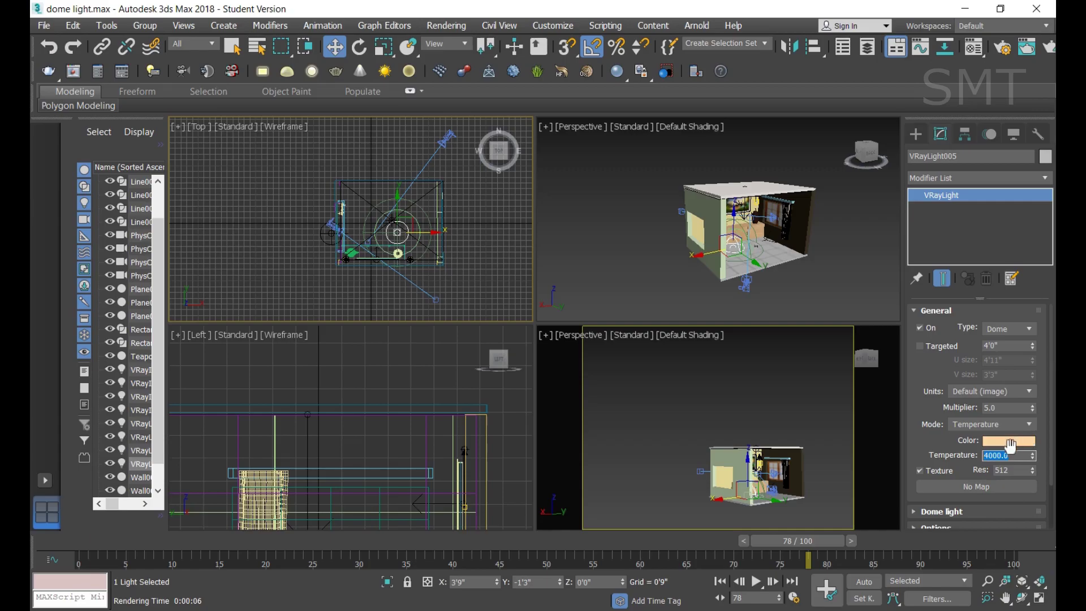
pyautogui.click(636, 444)
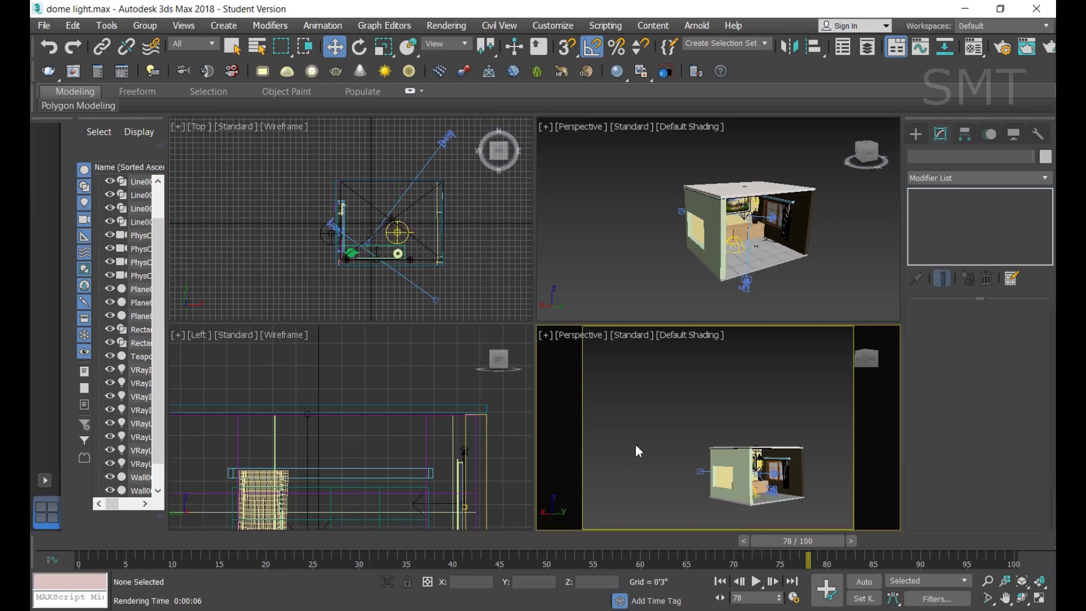
pyautogui.hotkey('shift', 'q')
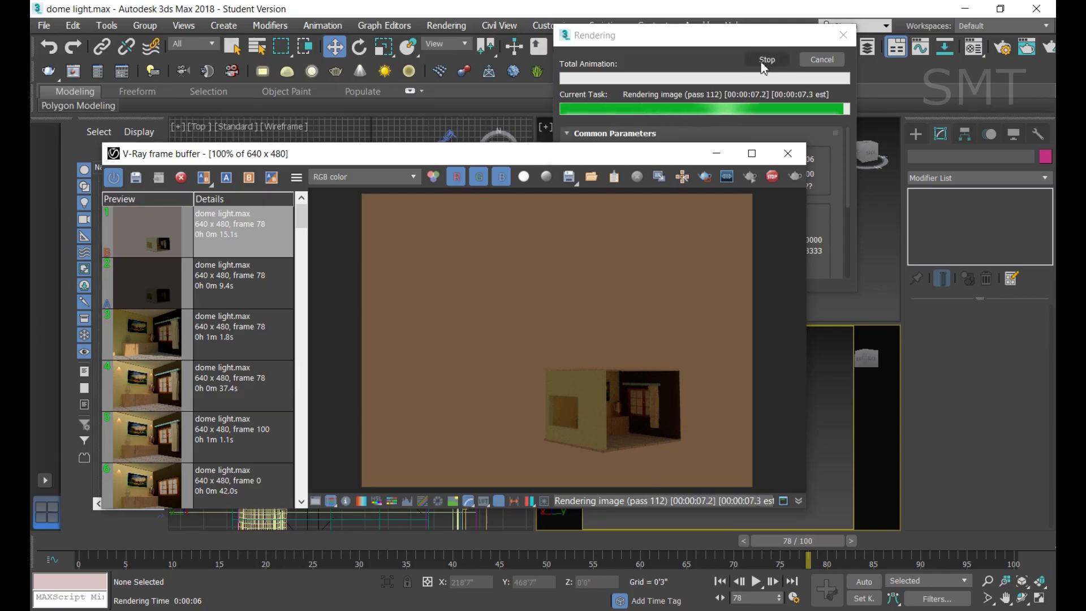
# Close the warm render, reselect the dome light and expand its Dome light rollout
pyautogui.click(792, 154)
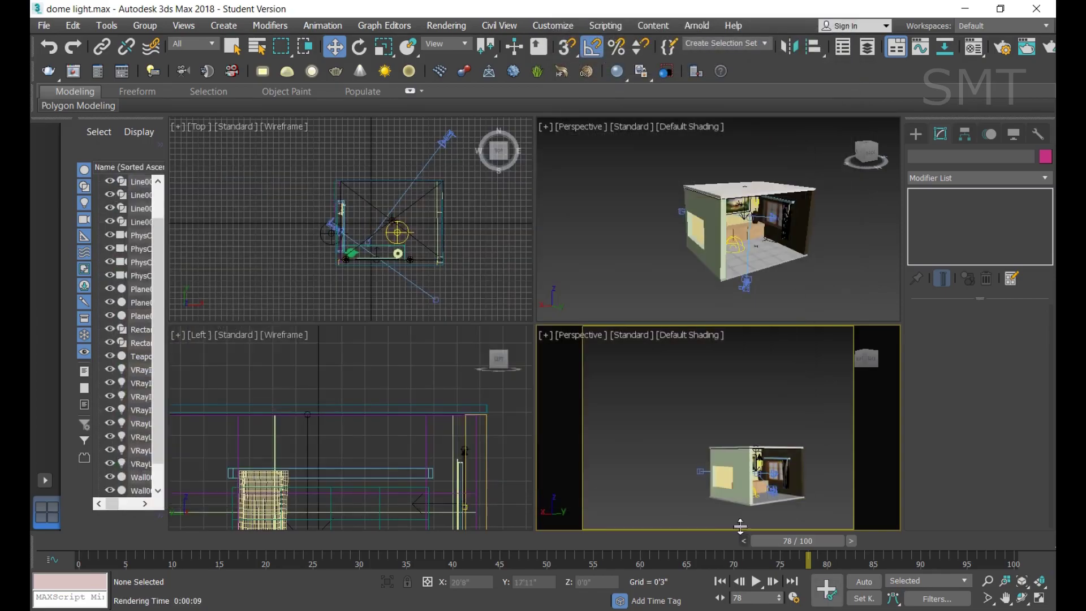
pyautogui.click(411, 236)
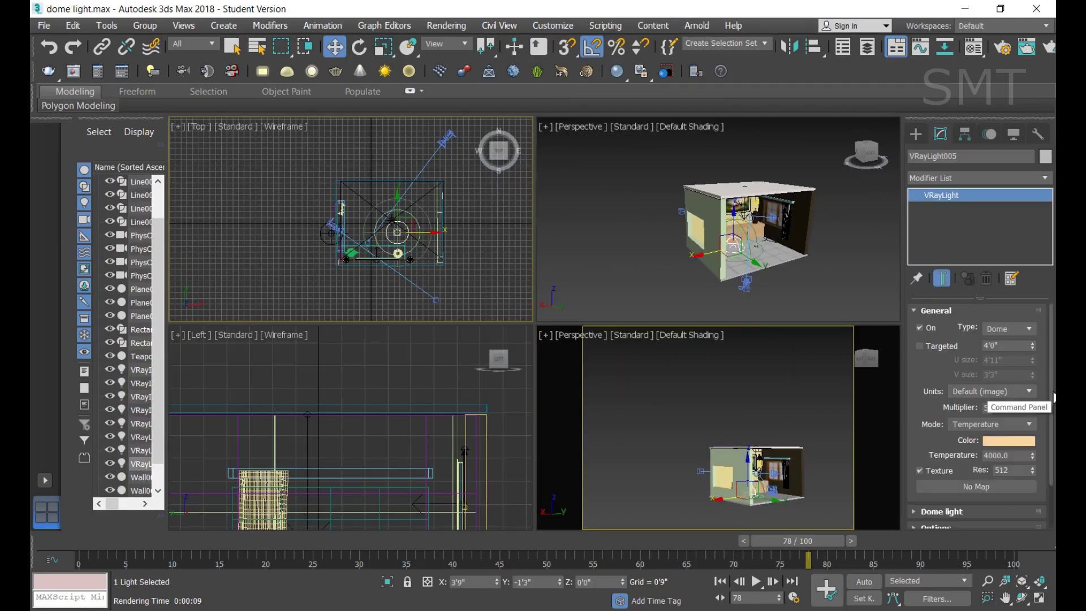
pyautogui.moveTo(1053, 398); pyautogui.dragTo(1047, 434)
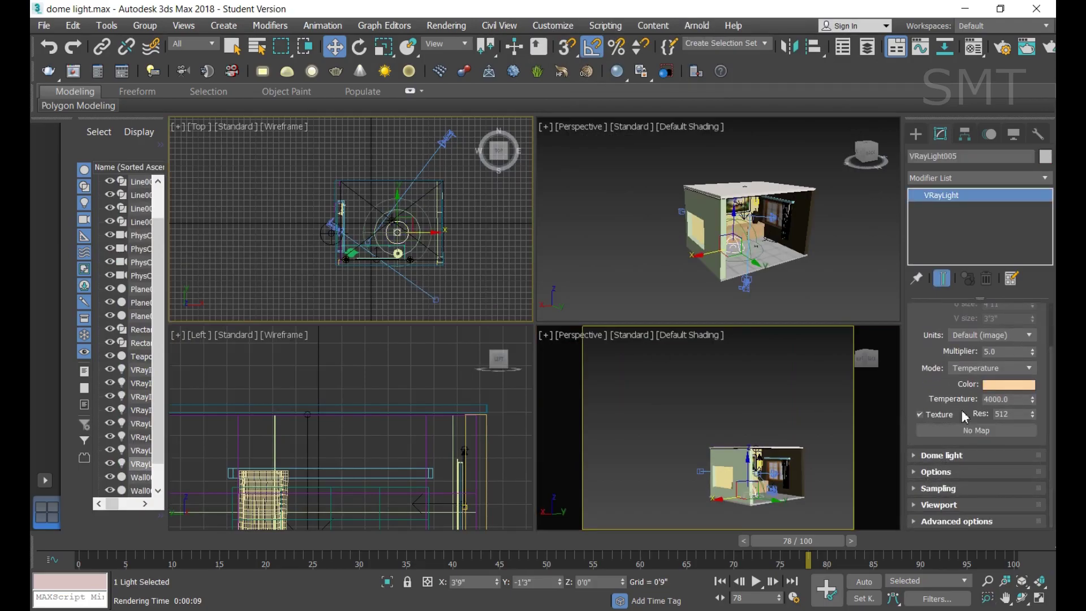
pyautogui.click(968, 435)
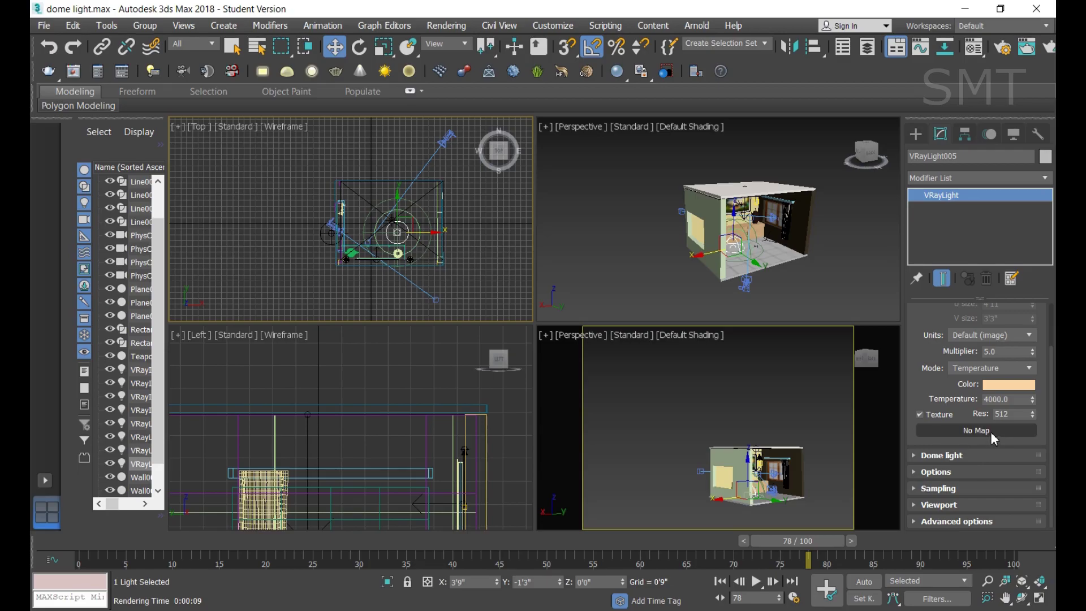
pyautogui.click(992, 431)
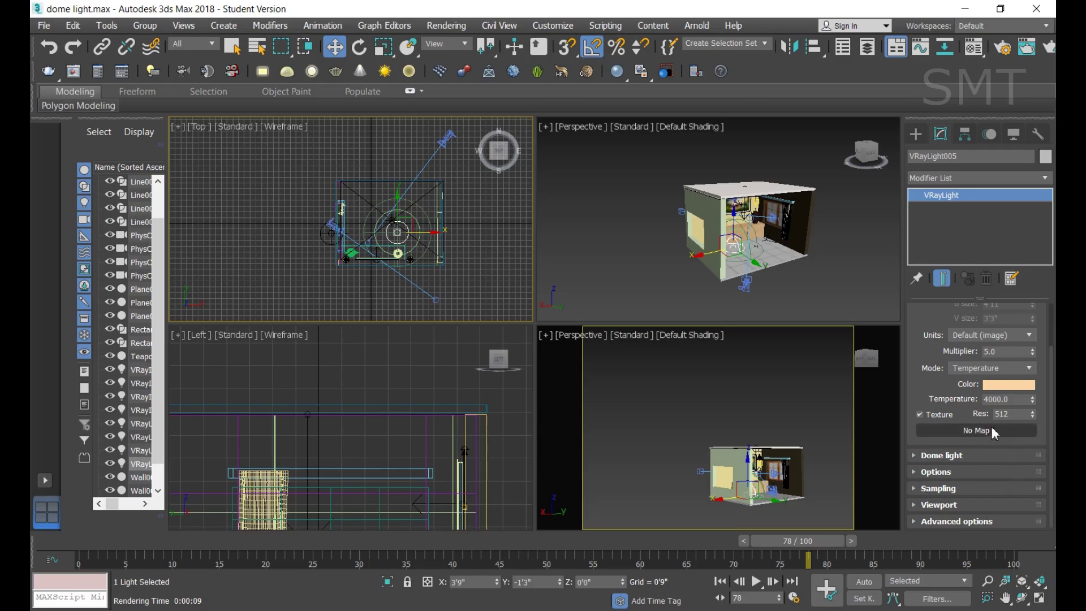
pyautogui.click(915, 456)
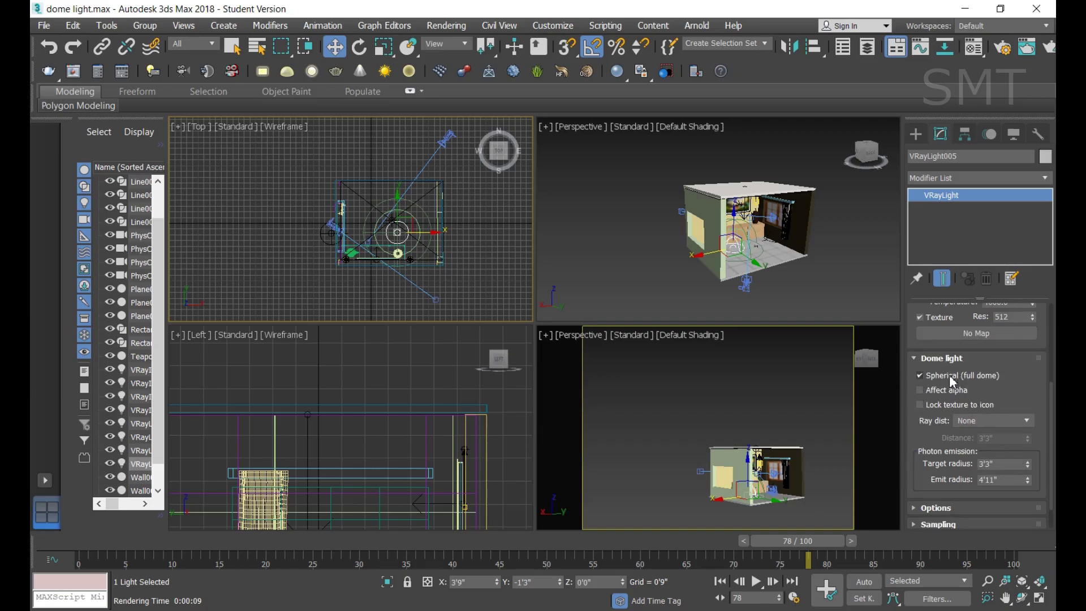
pyautogui.click(632, 468)
# Test-render the room over grassy park ground and close the render window
pyautogui.hotkey('shift', 'q')
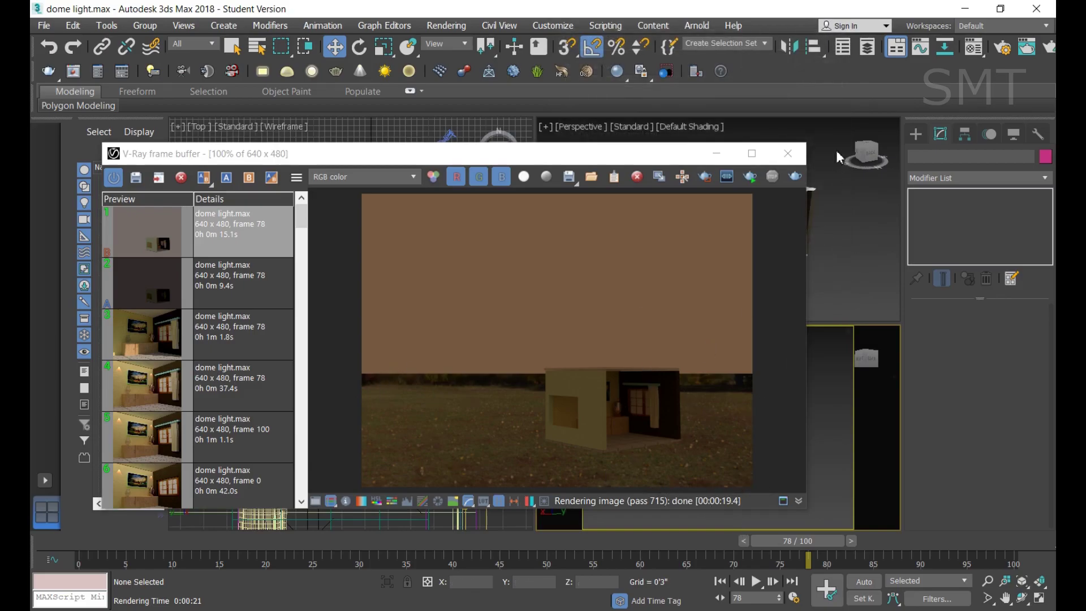
pyautogui.click(787, 154)
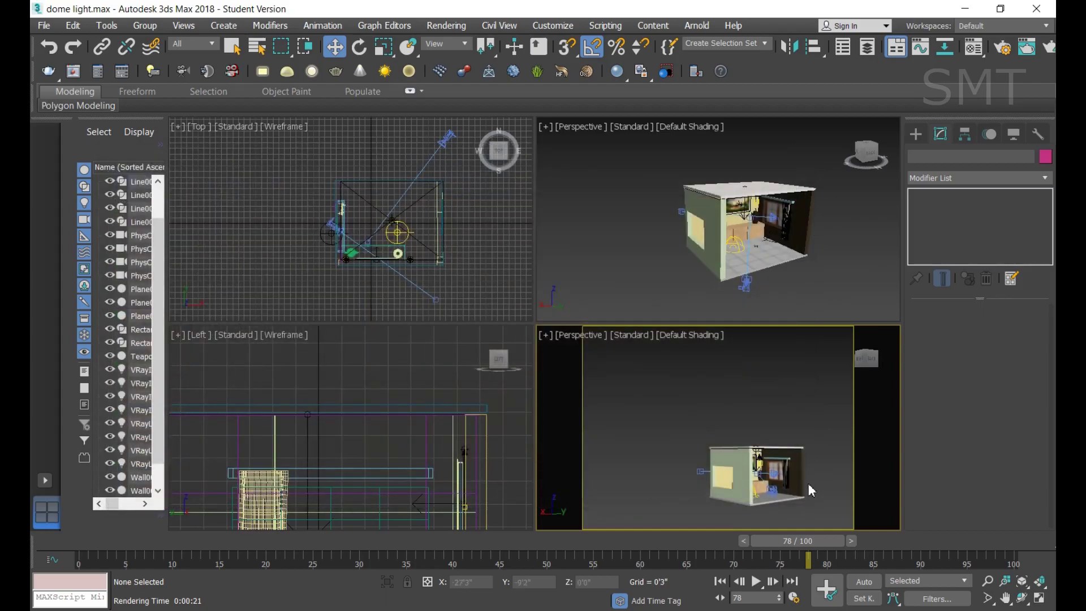
# Clear the VRayHDRI environment map and re-render the room without the park backdrop
pyautogui.press('8')
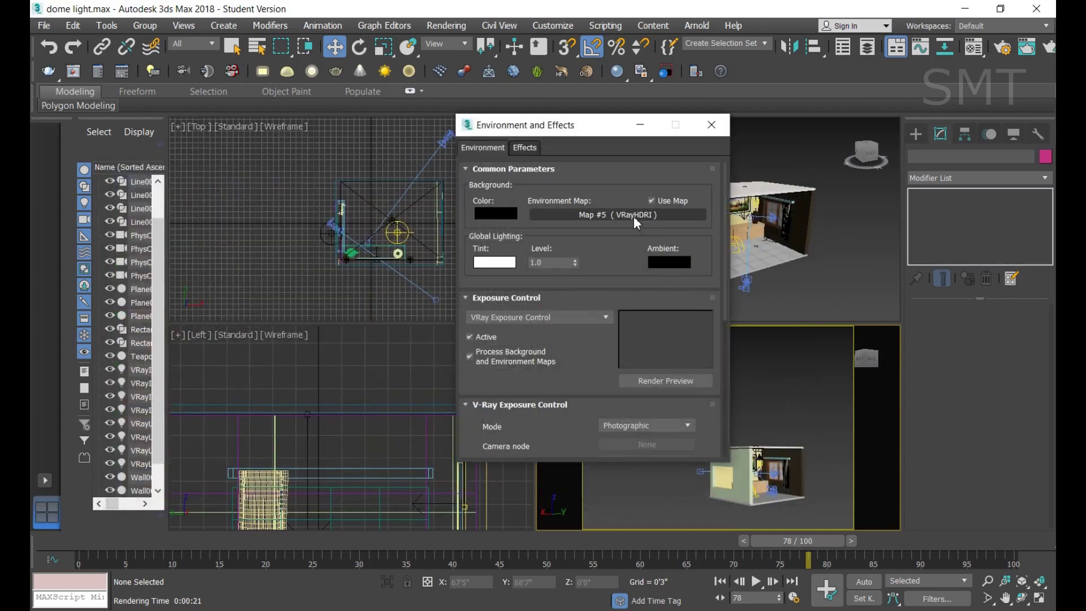
pyautogui.rightClick(635, 218)
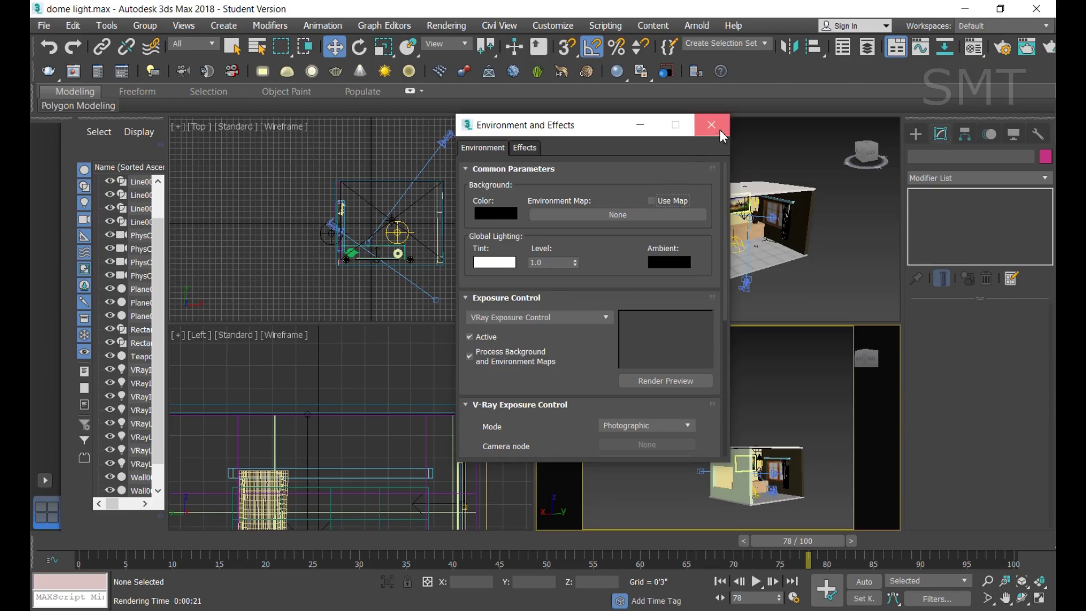
pyautogui.click(712, 124)
pyautogui.hotkey('shift', 'q')
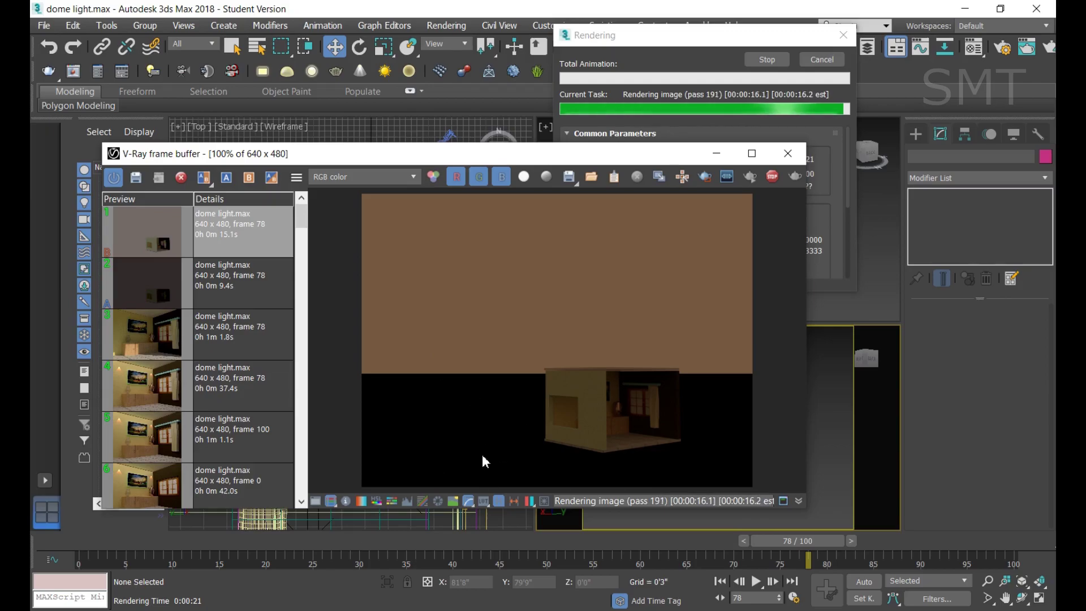
pyautogui.click(795, 161)
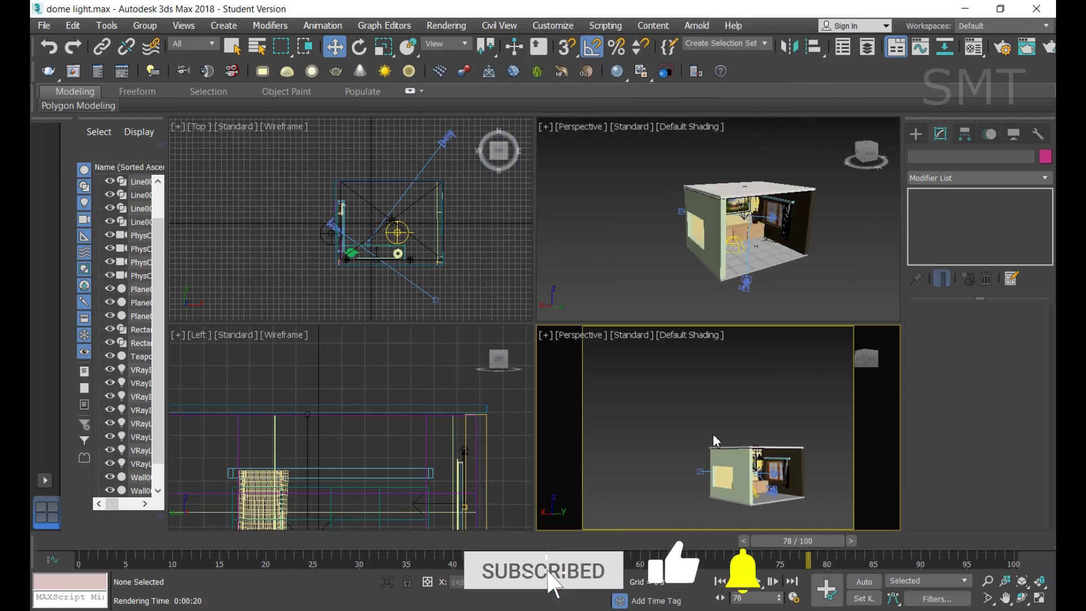
# Set the environment background colour to a light peach
pyautogui.press('8')
pyautogui.click(512, 218)
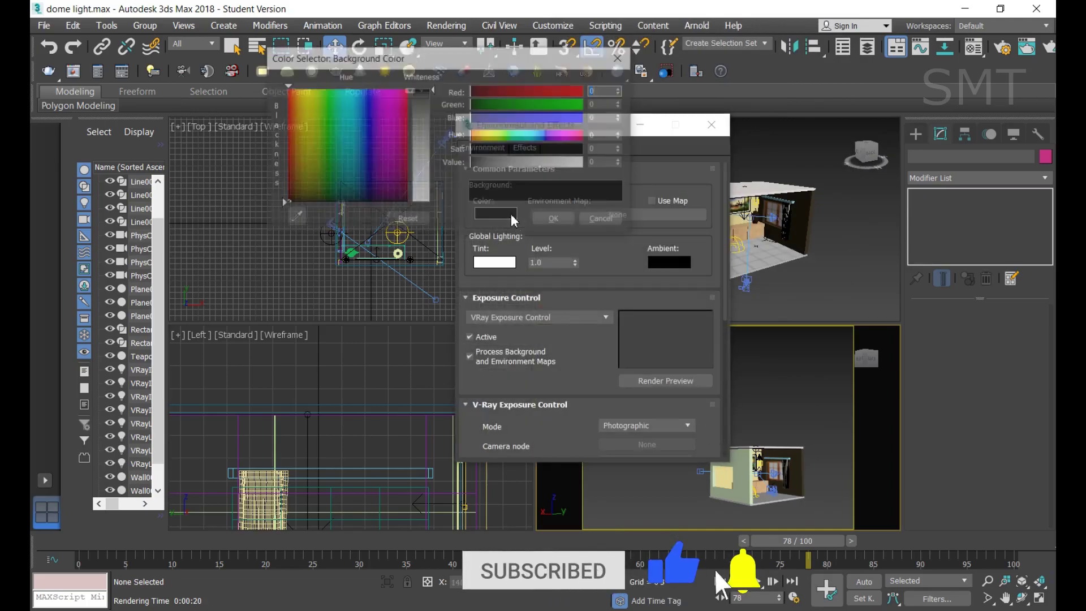
pyautogui.click(301, 106)
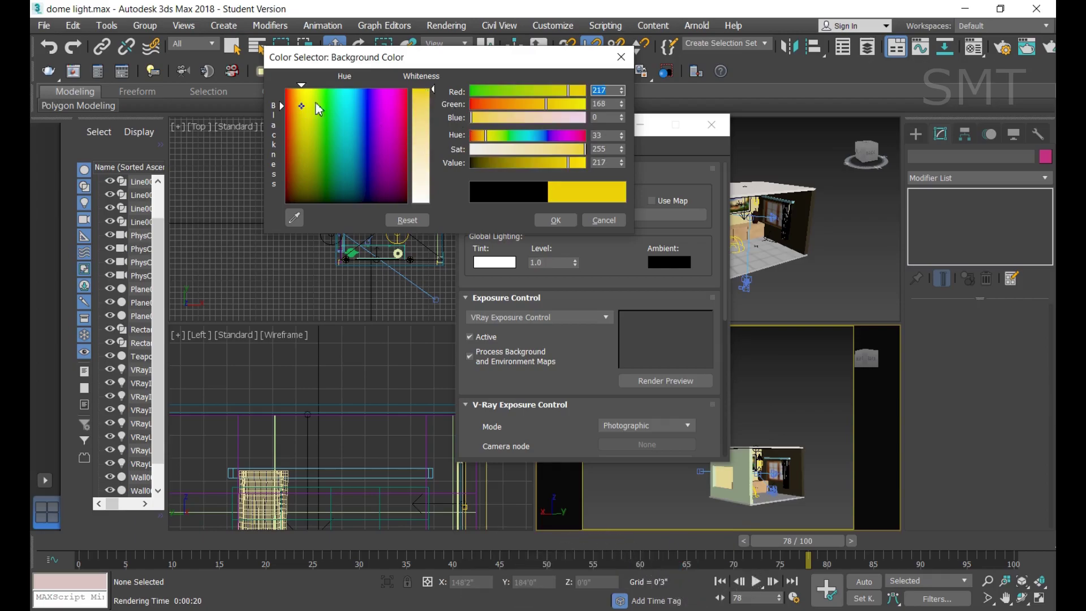
pyautogui.click(290, 100)
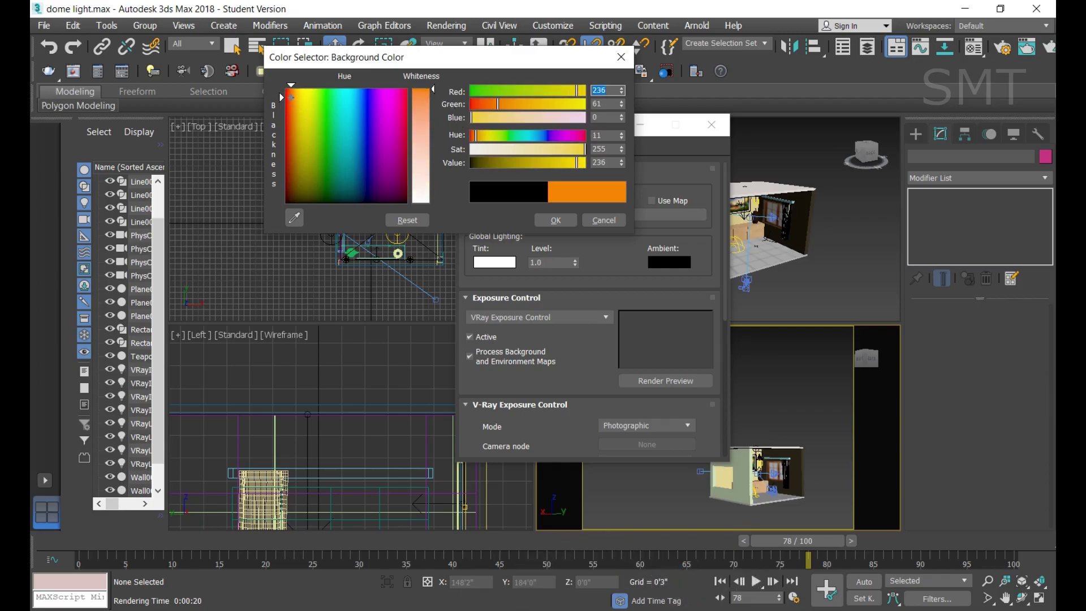
pyautogui.click(292, 97)
pyautogui.moveTo(421, 89); pyautogui.dragTo(421, 120)
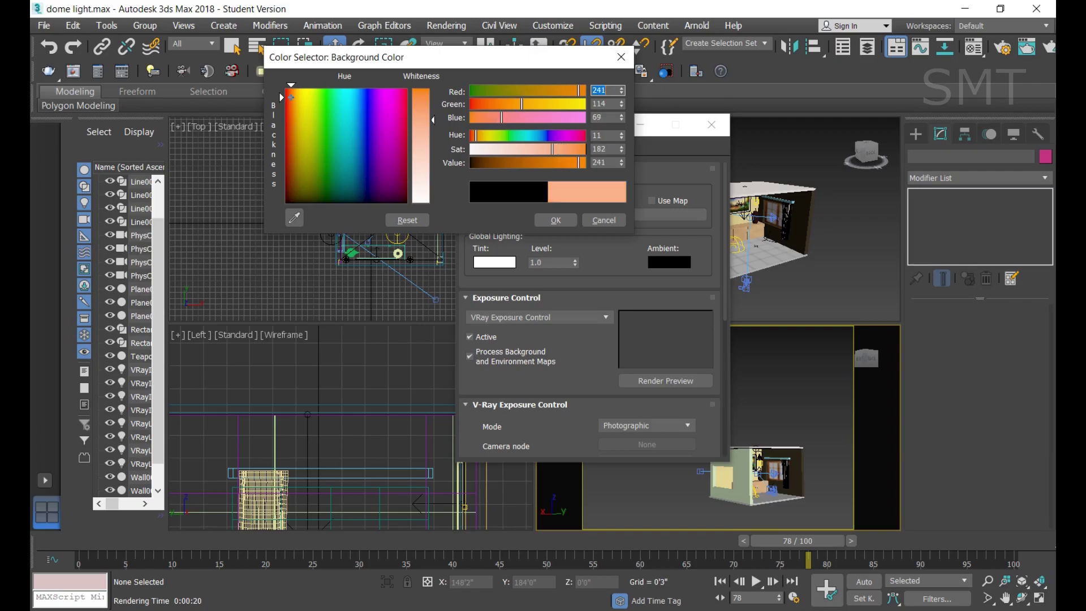
pyautogui.click(545, 223)
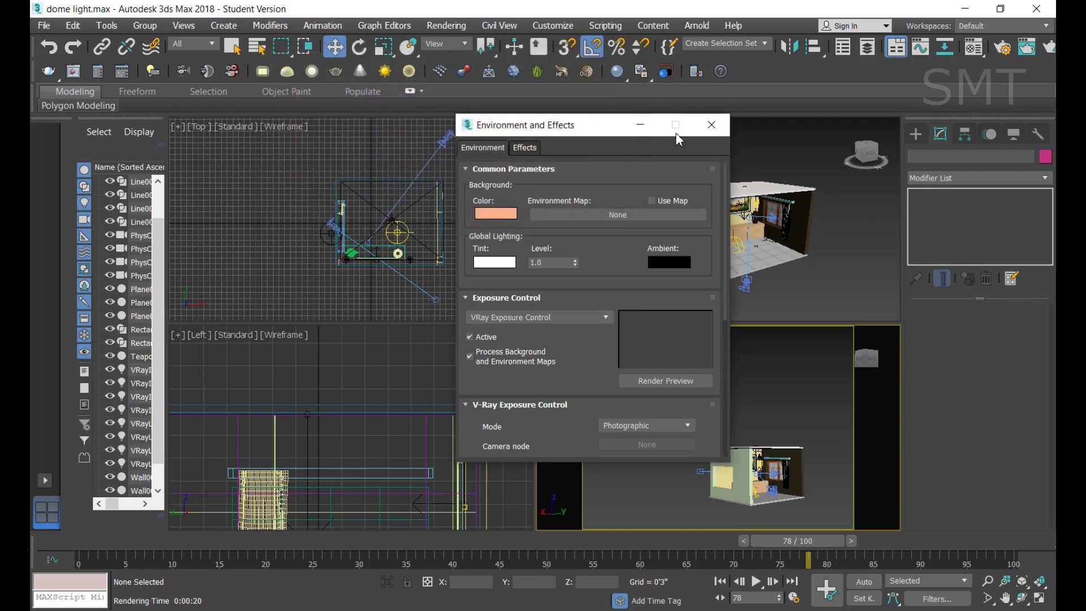
pyautogui.click(711, 125)
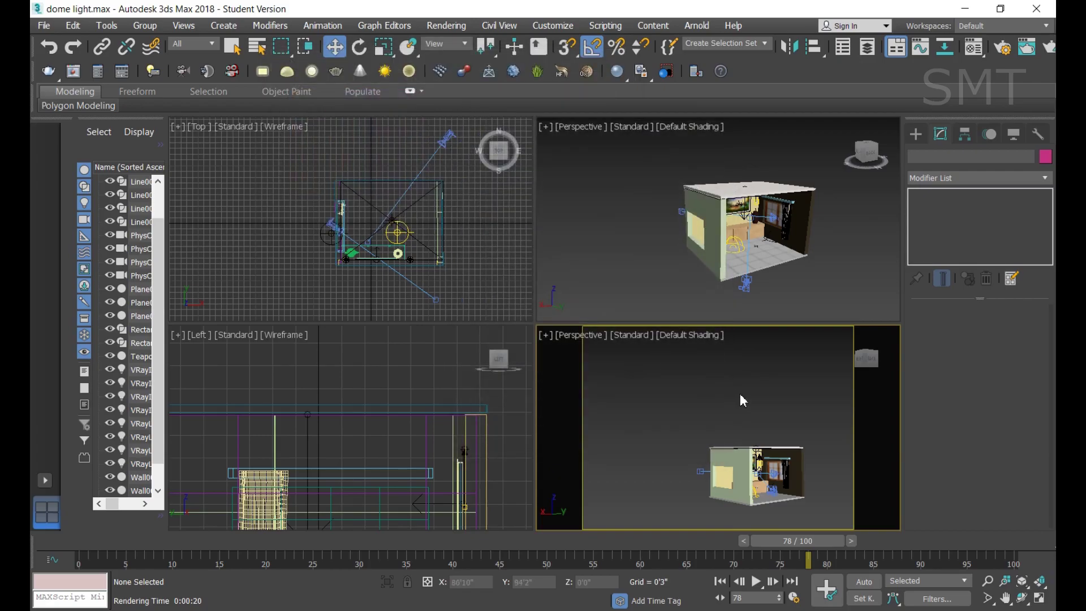
# Test-render the room with the peach background and close the render windows
pyautogui.hotkey('shift', 'q')
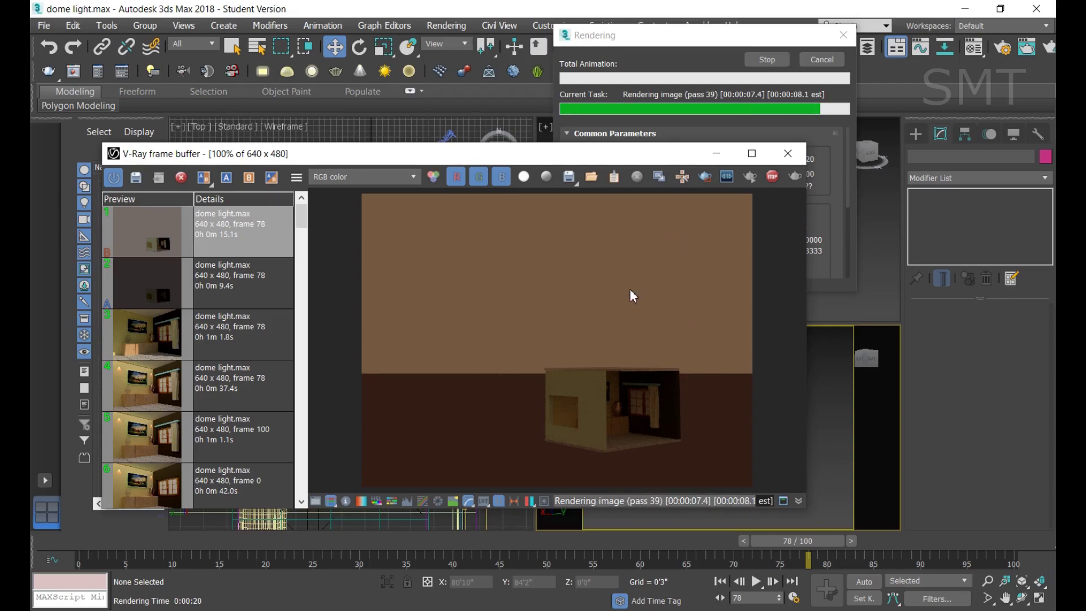
pyautogui.click(776, 154)
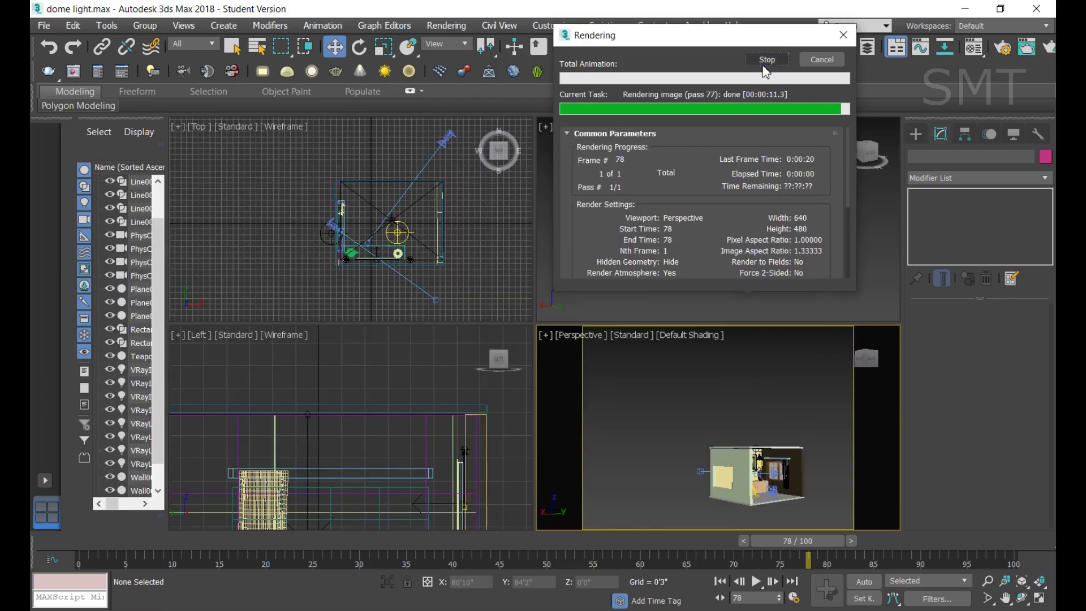
pyautogui.click(767, 59)
# Switch the dome light from temperature to Color mode with a light cyan colour
pyautogui.click(400, 234)
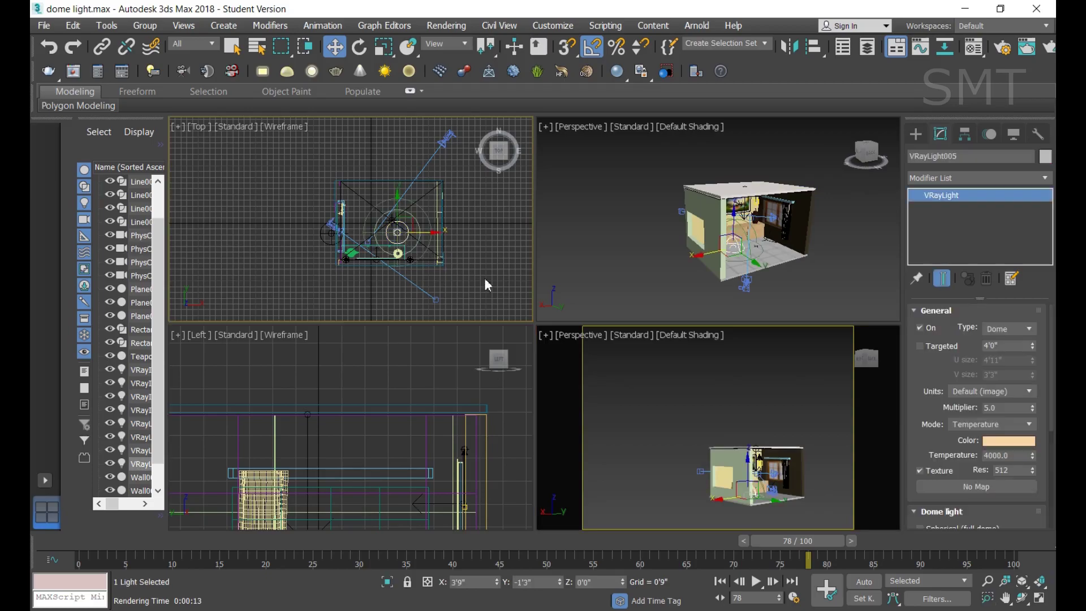
pyautogui.click(1017, 423)
pyautogui.click(977, 438)
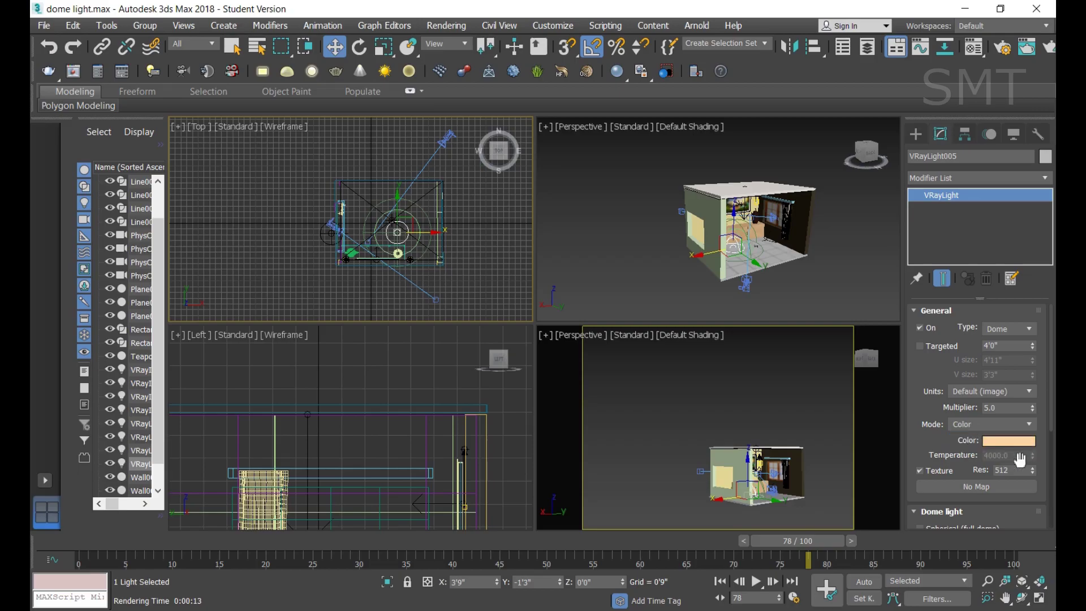
pyautogui.click(1017, 441)
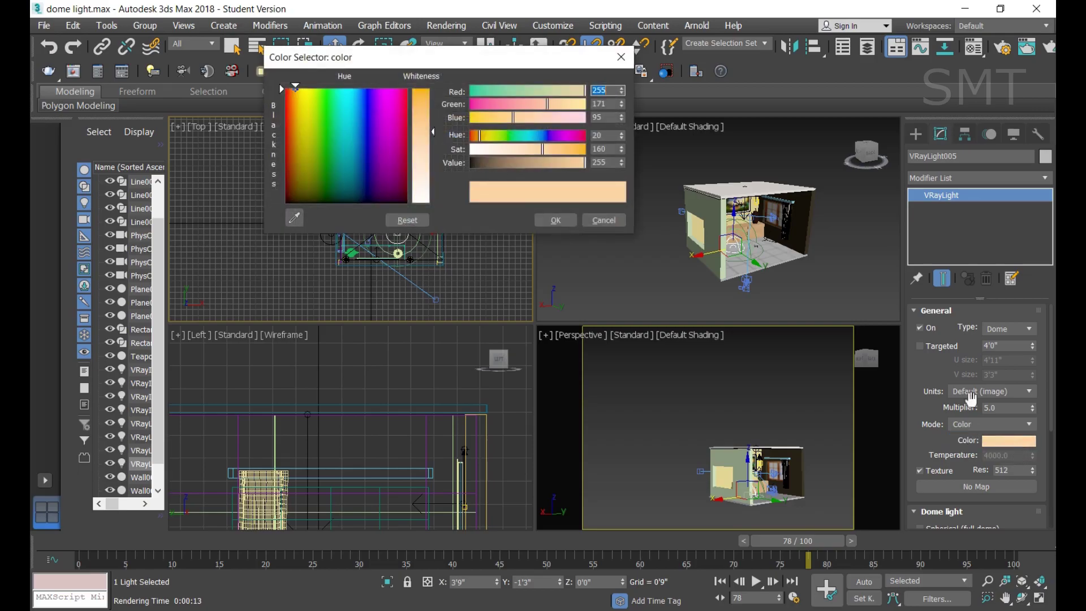
pyautogui.click(349, 102)
pyautogui.click(557, 221)
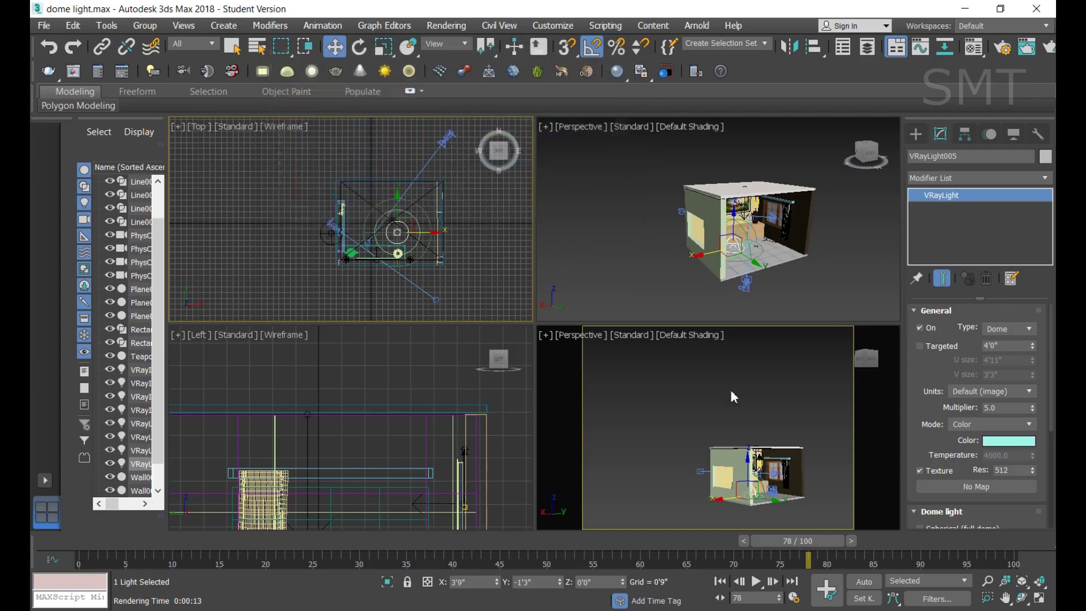
# Test-render the room under the cyan light, then reselect the dome light
pyautogui.click(749, 416)
pyautogui.hotkey('shift', 'q')
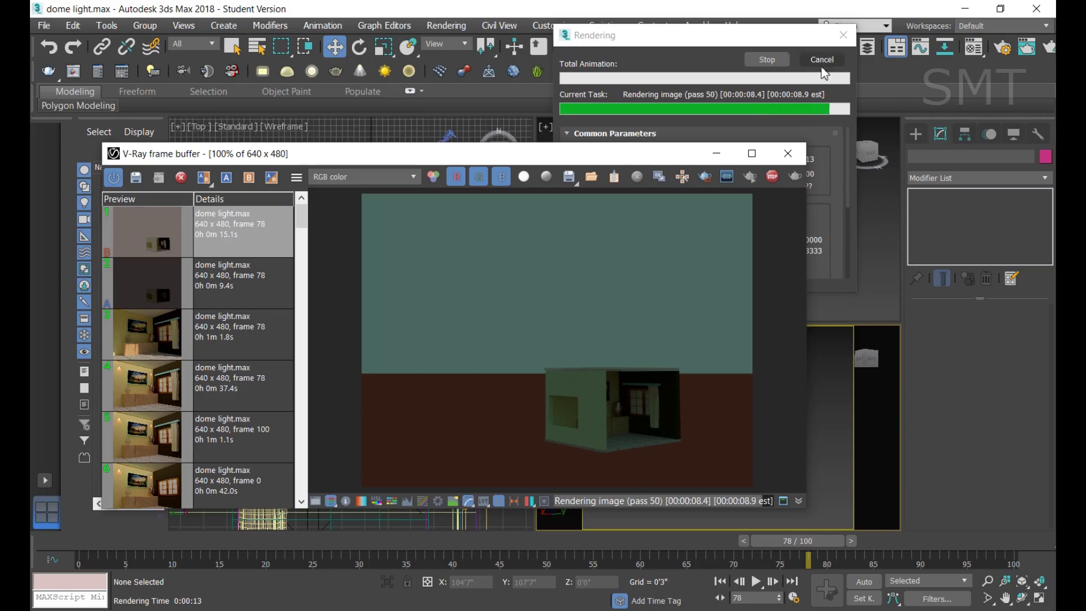
pyautogui.click(788, 153)
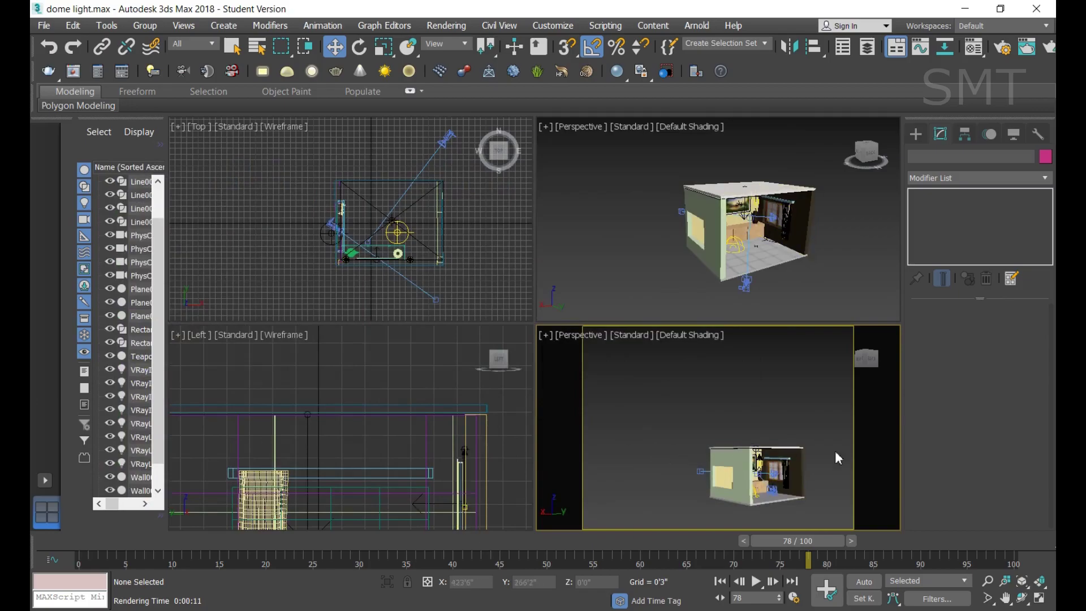
pyautogui.click(404, 233)
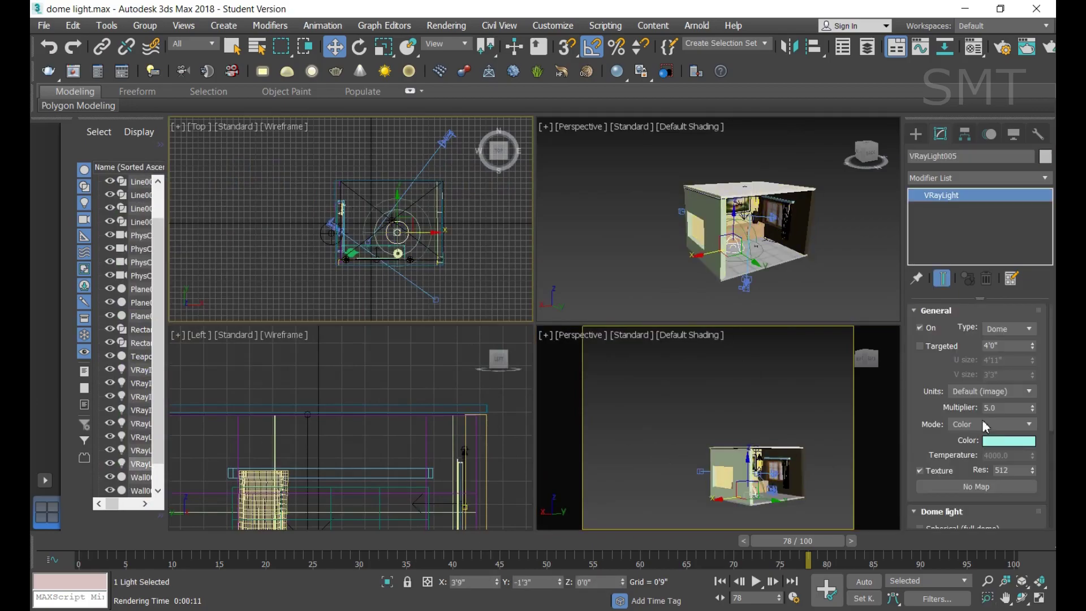
pyautogui.moveTo(1050, 394); pyautogui.dragTo(1052, 485)
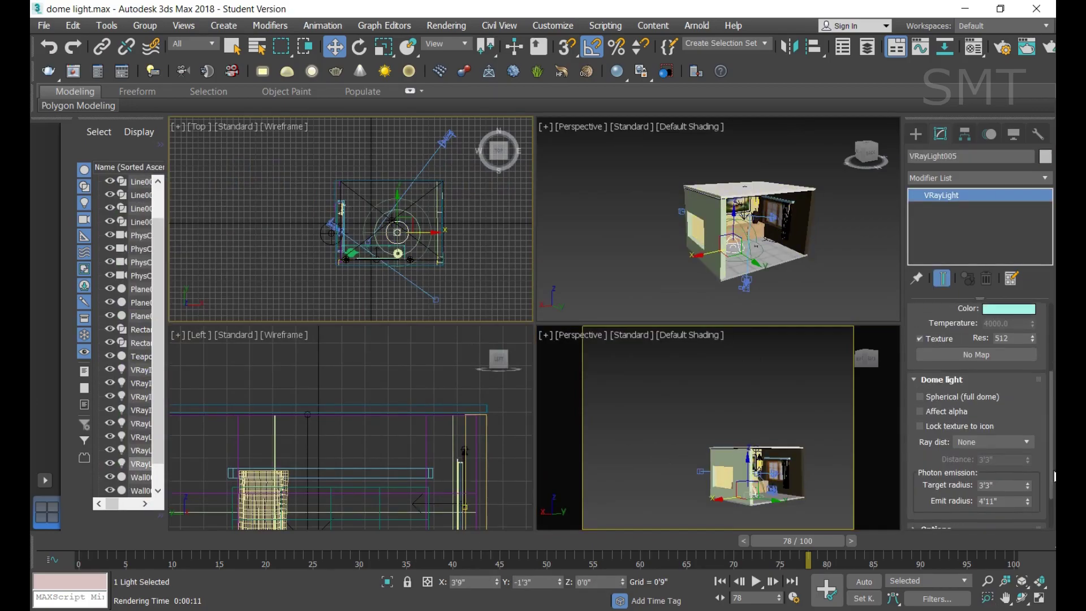
# Make the dome light spherical, render the room, stop early and reselect the light
pyautogui.click(947, 398)
pyautogui.click(656, 447)
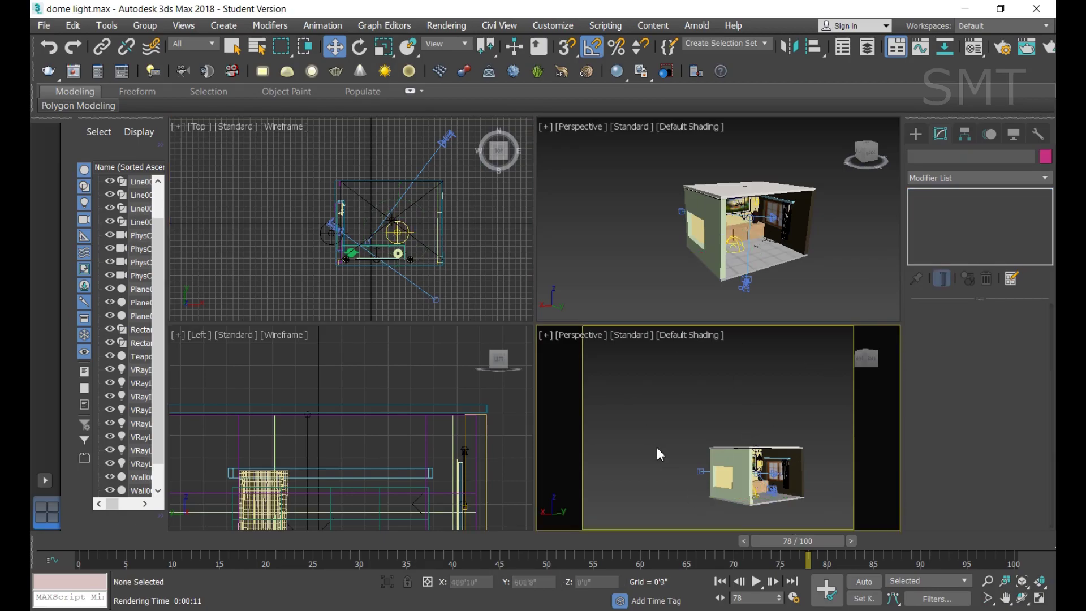
pyautogui.hotkey('shift', 'q')
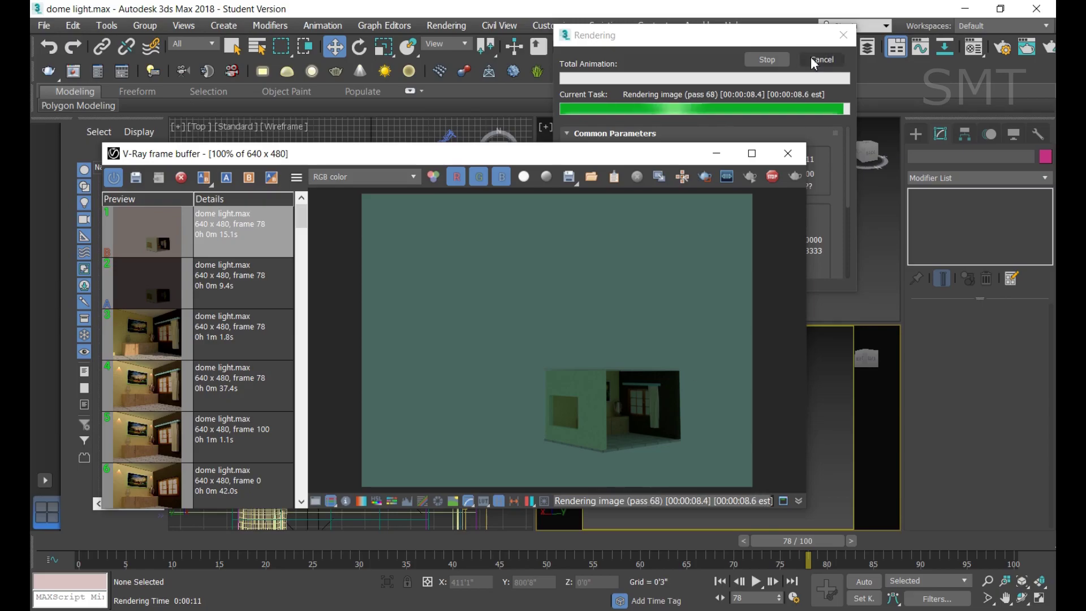
pyautogui.click(776, 67)
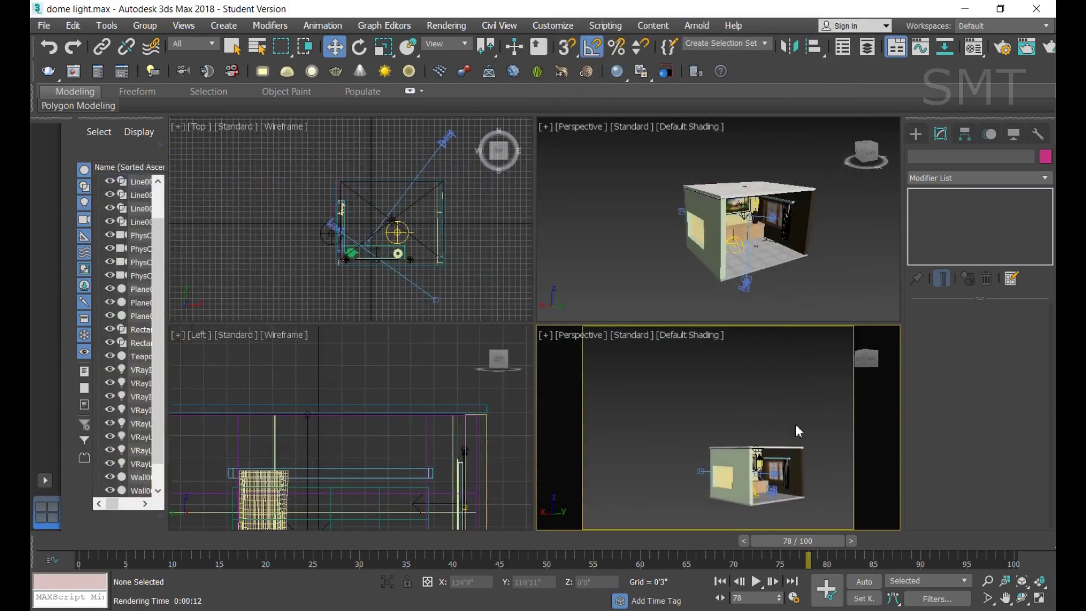
pyautogui.click(400, 233)
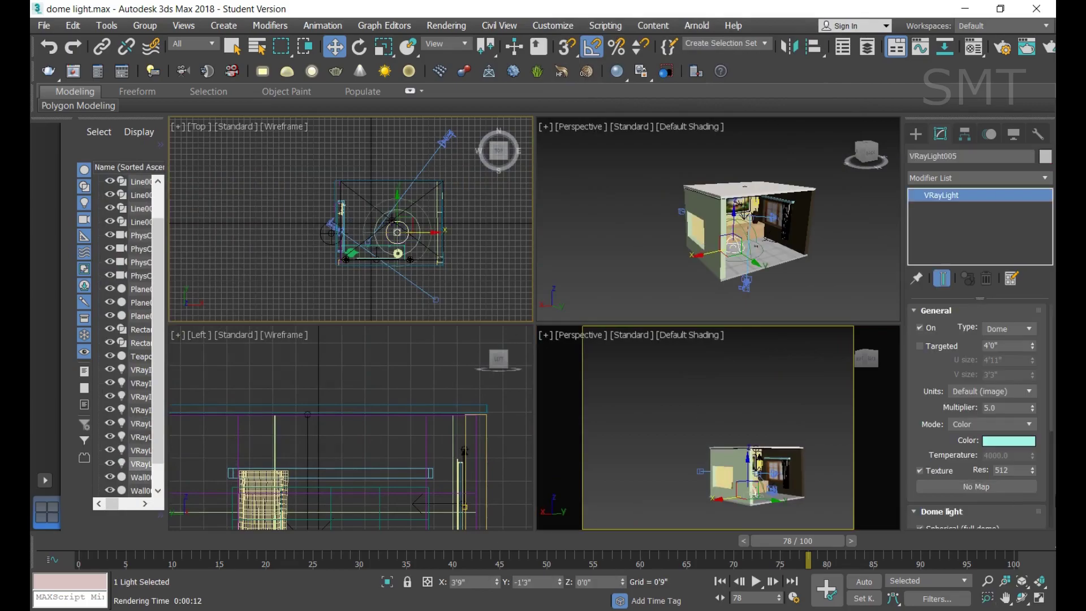
# Inspect the last render's alpha channel in the frame buffer, then start a new render
pyautogui.moveTo(1052, 430); pyautogui.dragTo(1051, 498)
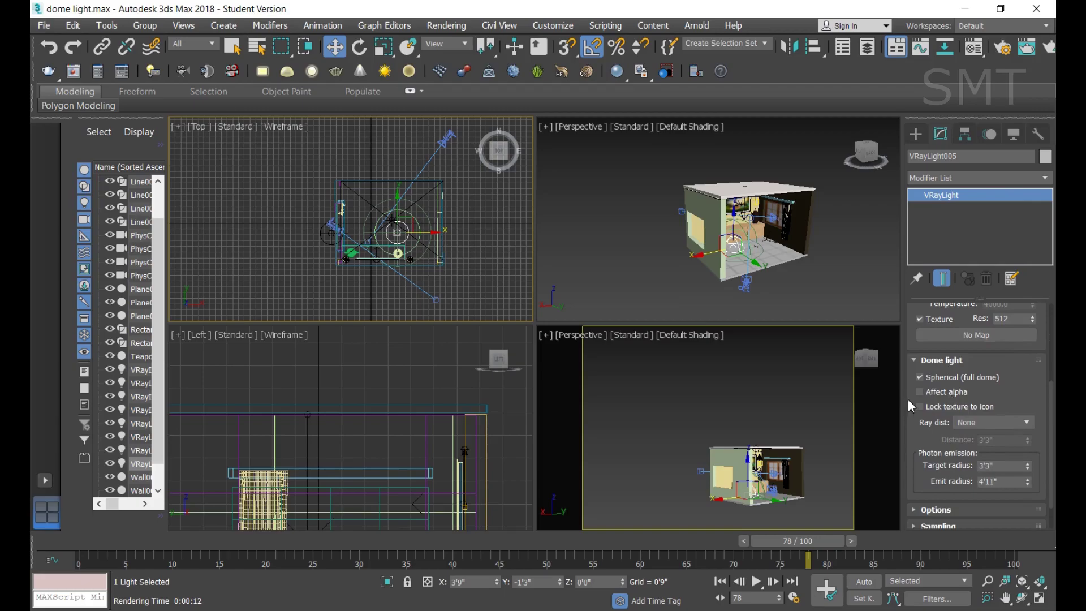
pyautogui.click(683, 457)
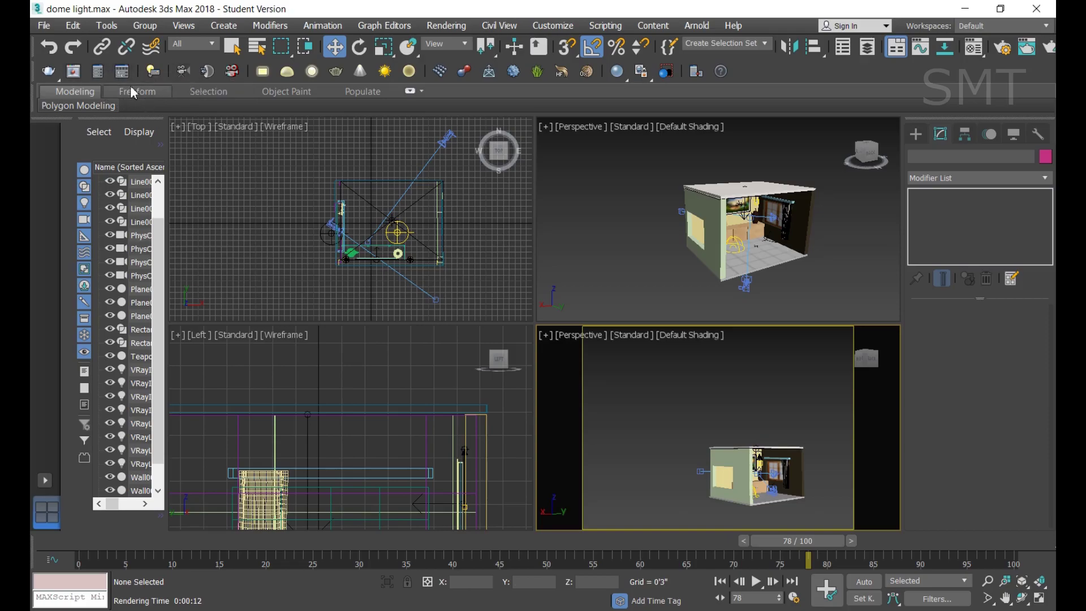
pyautogui.click(73, 71)
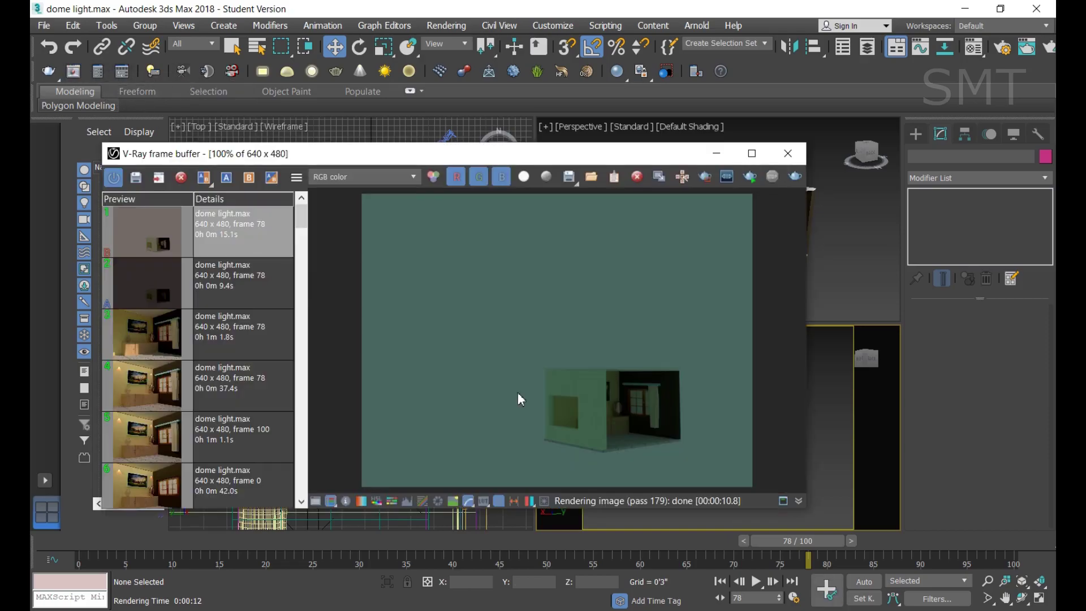
pyautogui.click(525, 177)
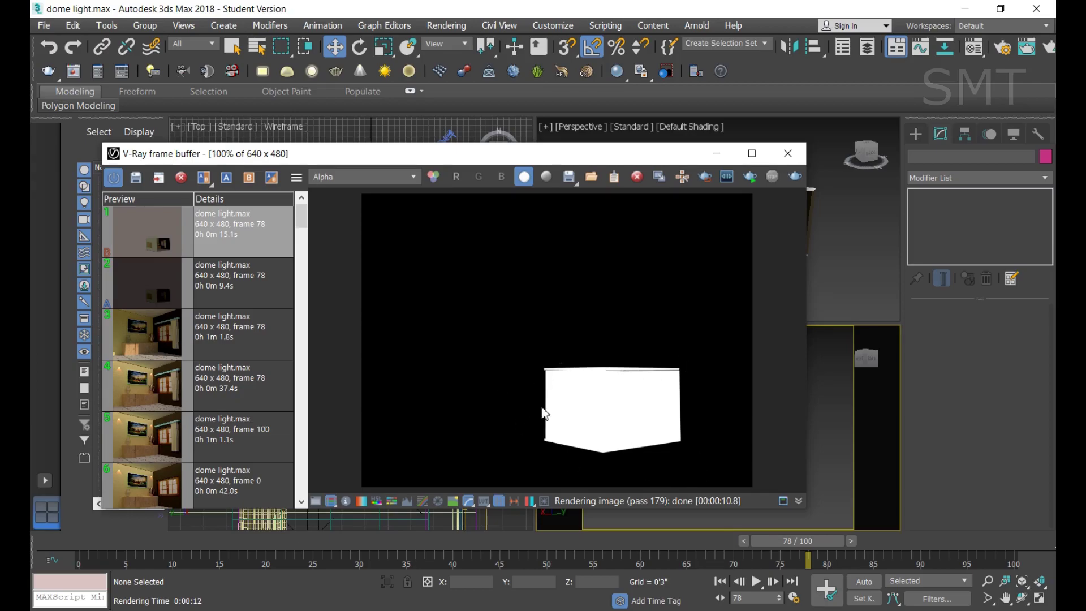
pyautogui.click(788, 154)
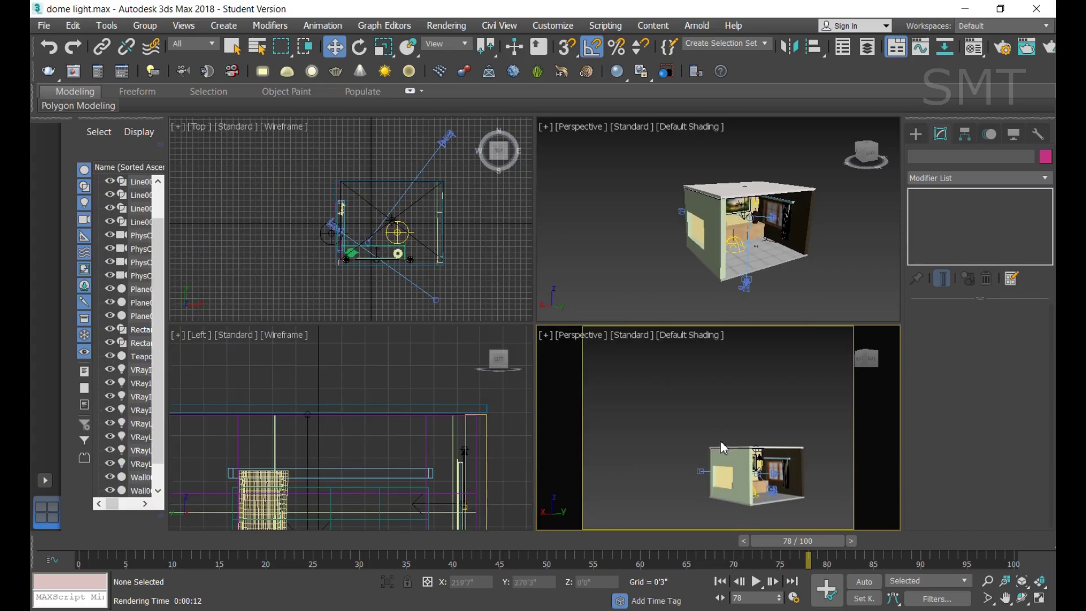
pyautogui.hotkey('shift', 'q')
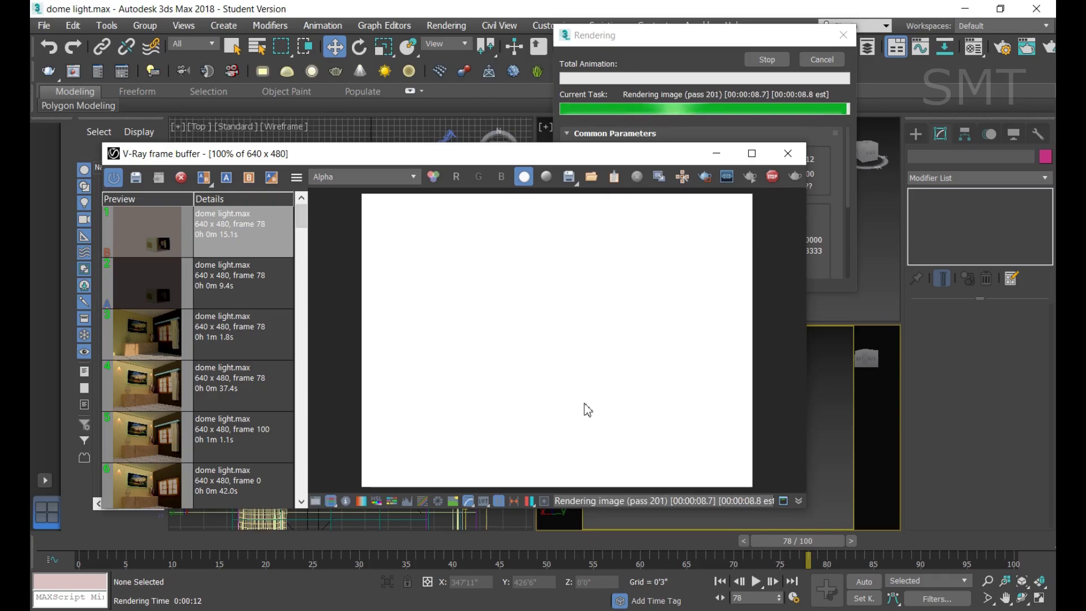
# Check the new render's alpha, then uncheck Affect alpha on the dome light
pyautogui.click(524, 177)
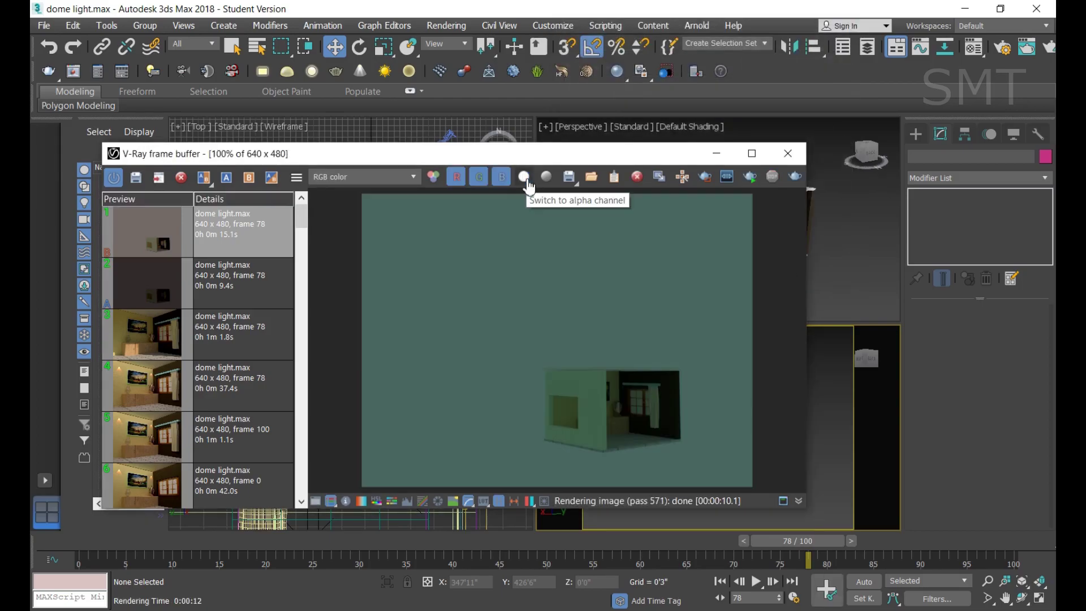
pyautogui.click(524, 177)
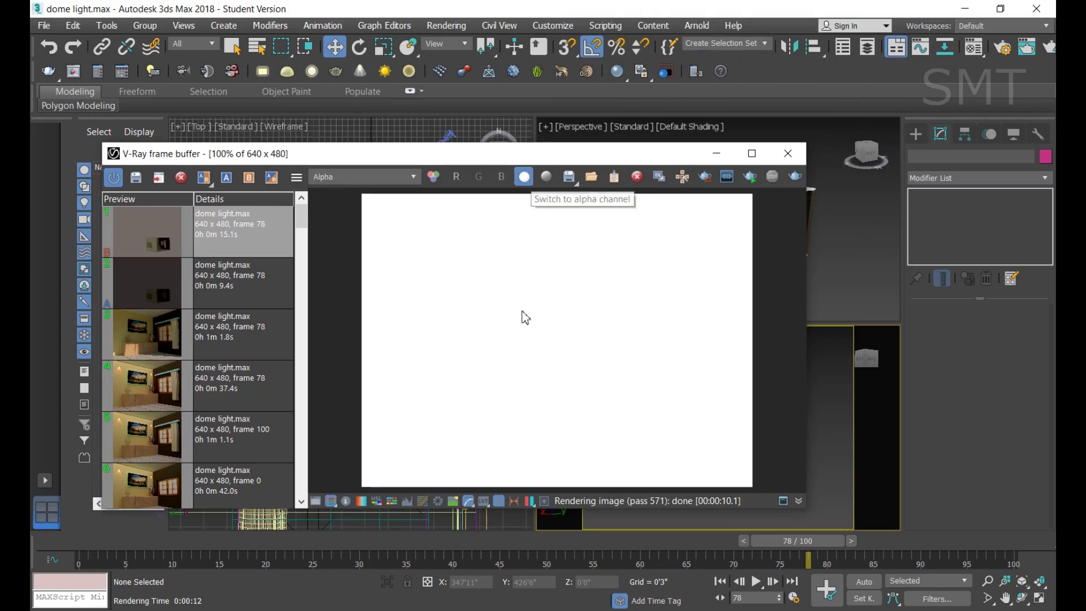
pyautogui.click(788, 154)
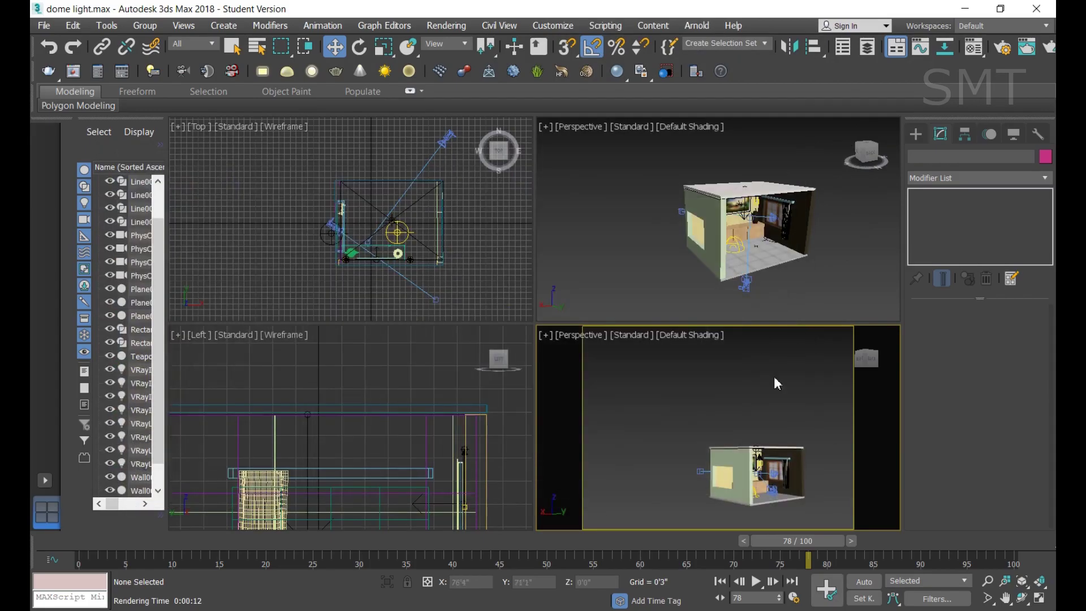
pyautogui.click(411, 248)
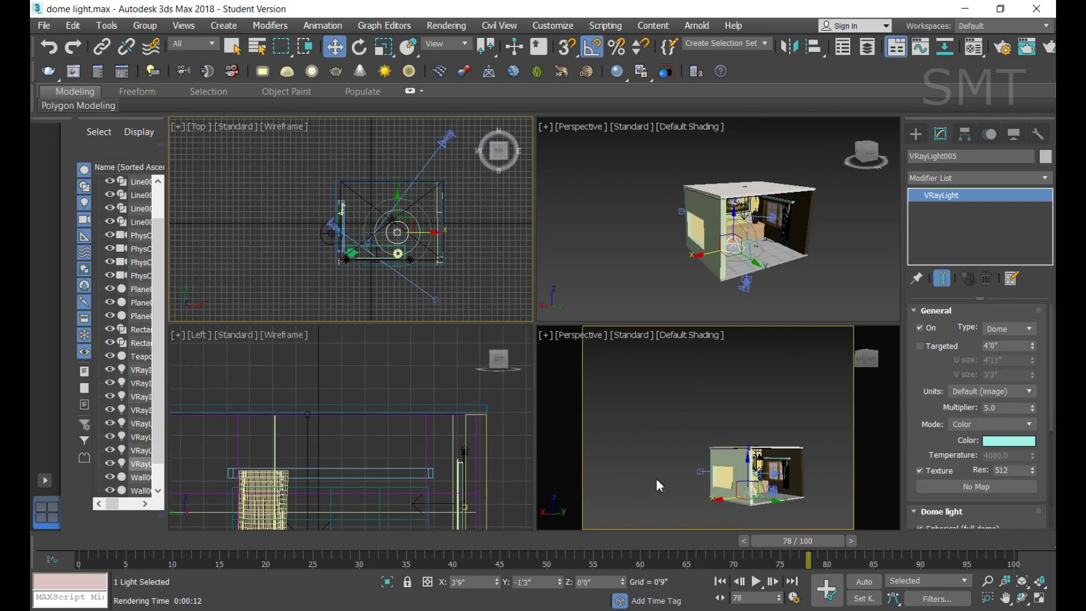
pyautogui.scroll(-2, 962, 436)
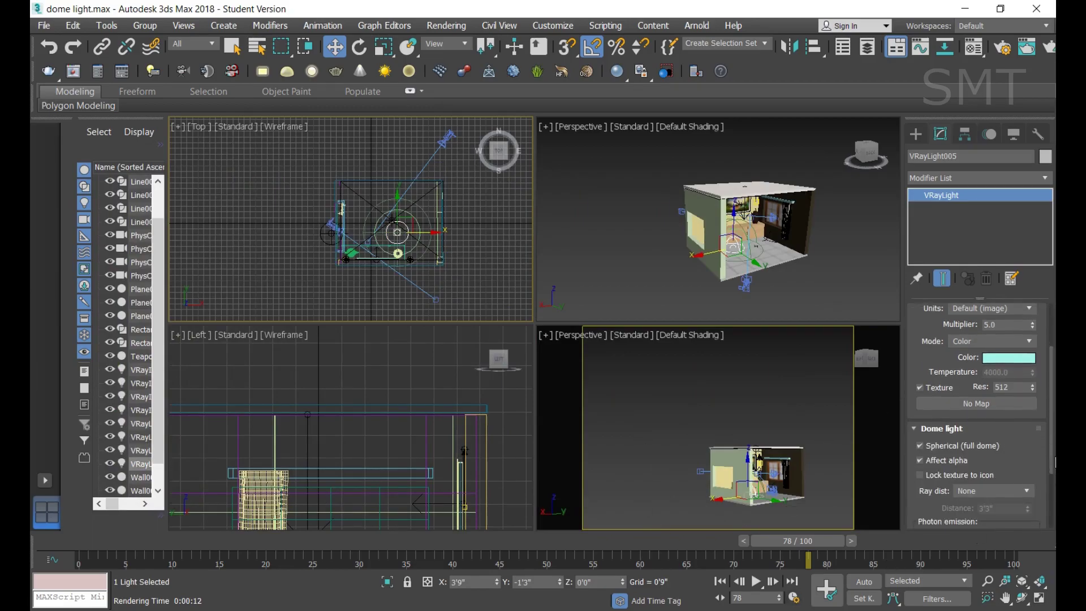
pyautogui.scroll(-2, 962, 436)
pyautogui.click(959, 430)
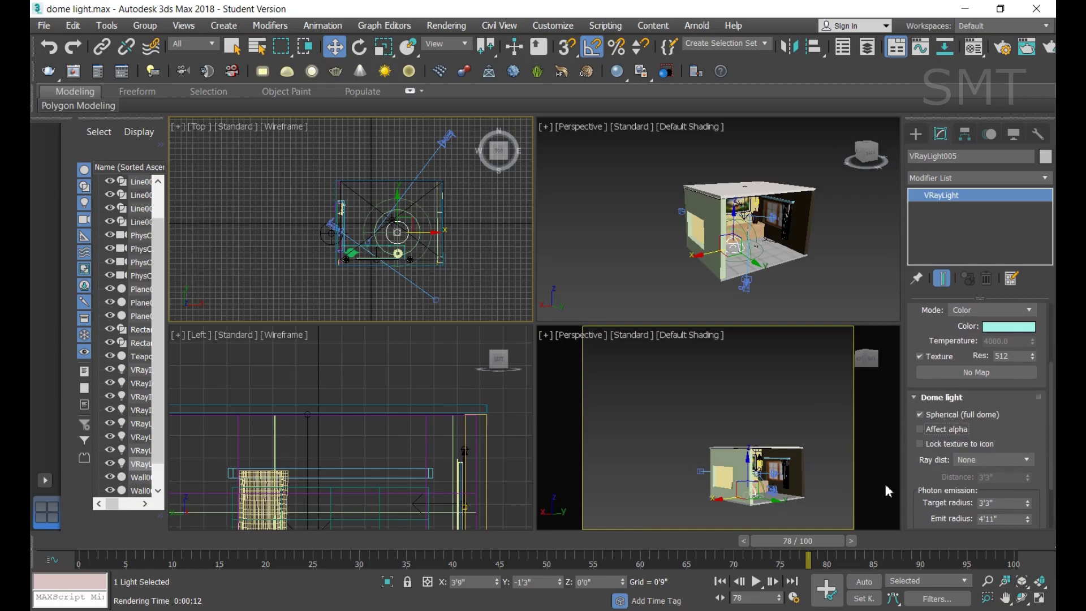
# Re-render the room, stop the render early and reselect the dome light
pyautogui.click(649, 446)
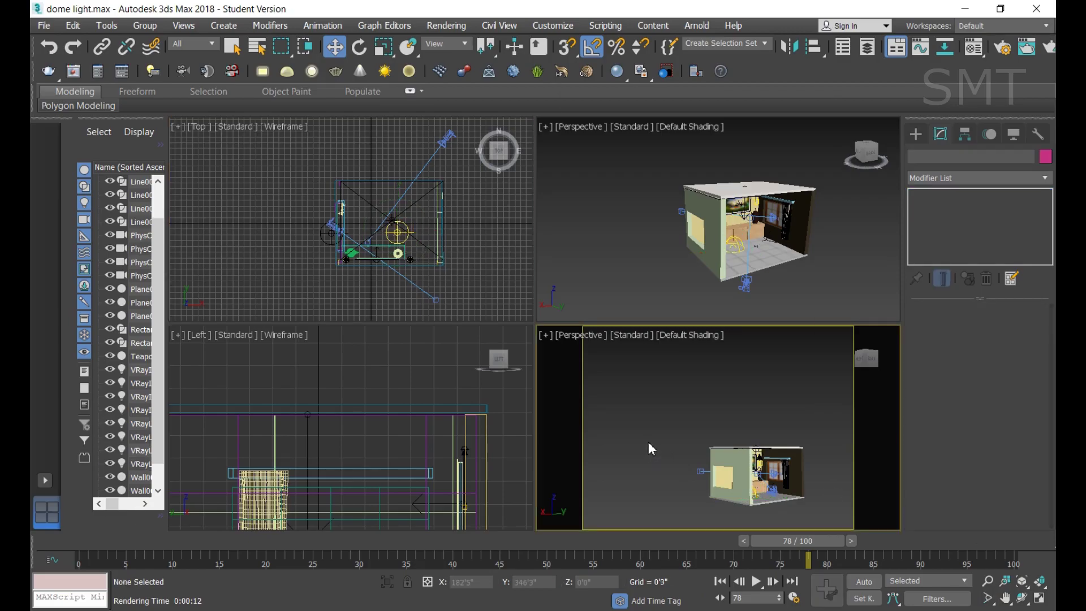
pyautogui.hotkey('shift', 'q')
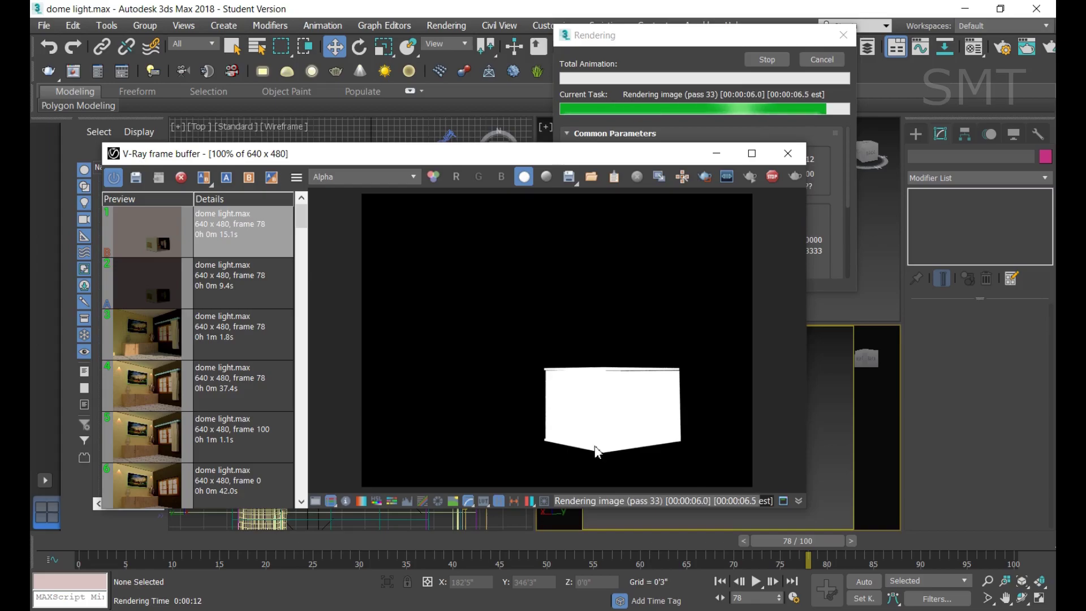
pyautogui.click(524, 177)
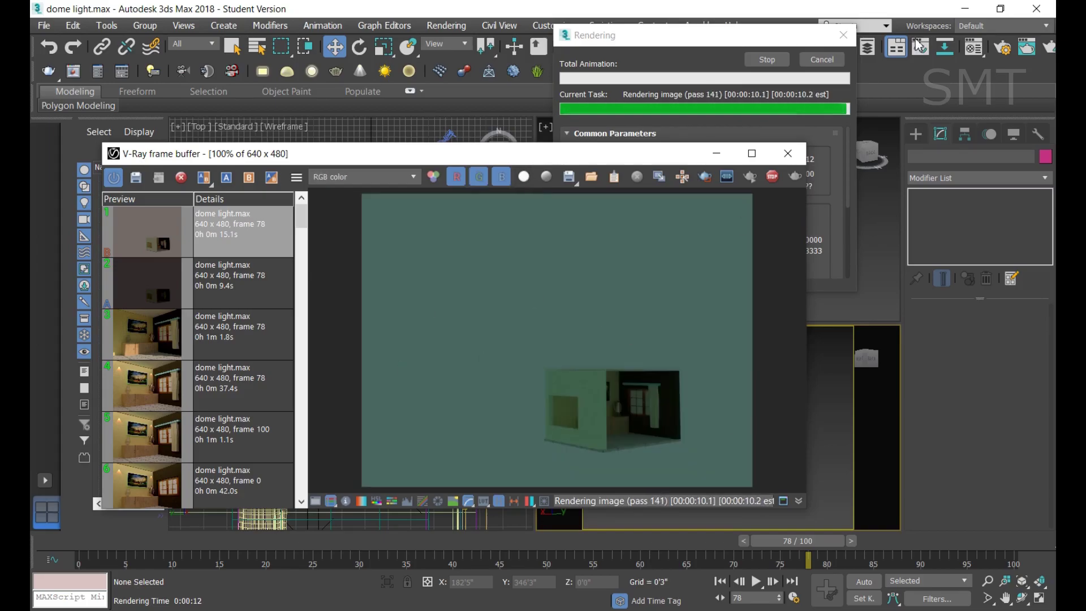
pyautogui.click(781, 61)
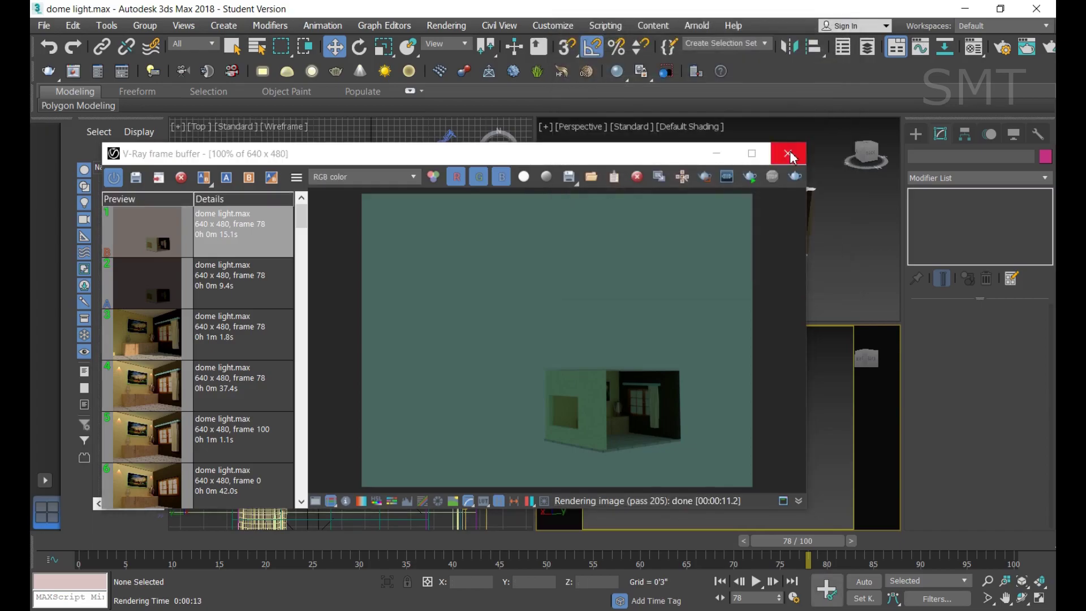
pyautogui.click(788, 153)
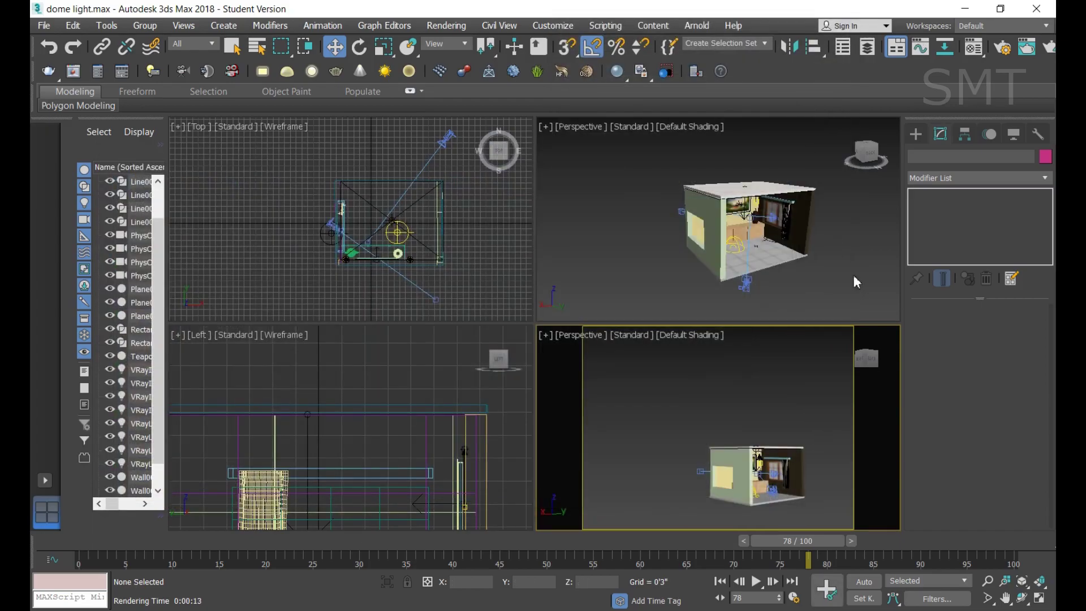
pyautogui.click(405, 236)
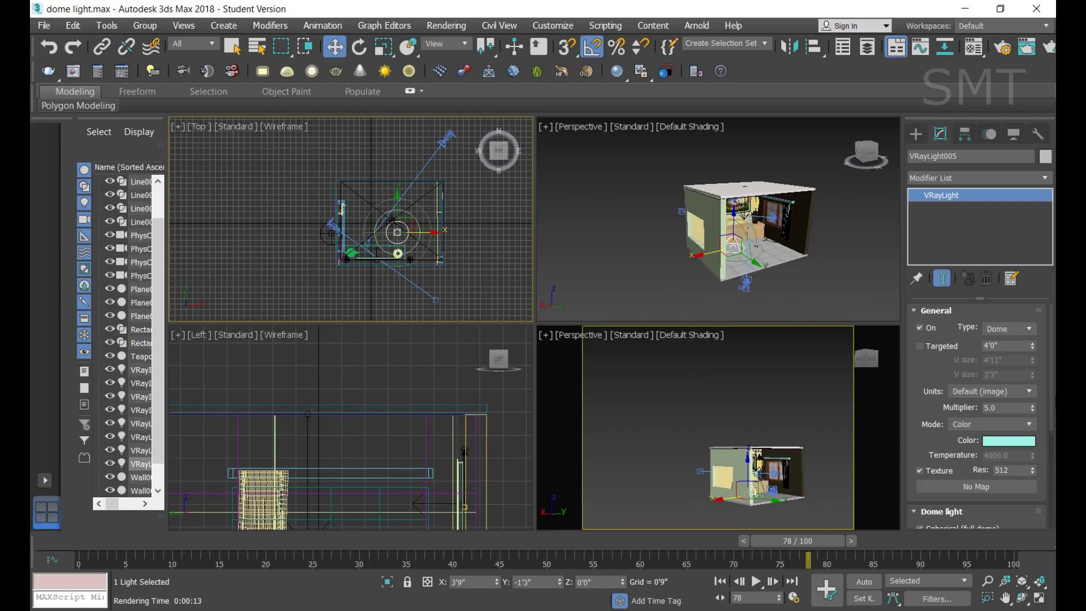
# Enable Lock texture to icon on the dome light and zoom into the Perspective view
pyautogui.moveTo(1053, 404); pyautogui.dragTo(1053, 501)
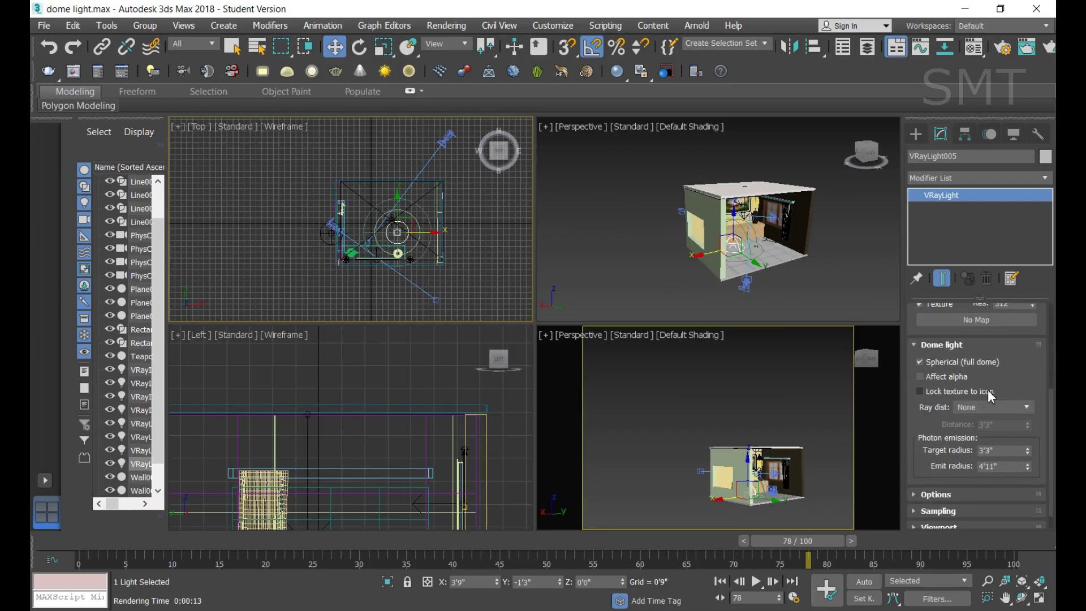
pyautogui.click(925, 395)
pyautogui.moveTo(421, 211); pyautogui.dragTo(425, 216)
pyautogui.scroll(2, 734, 487)
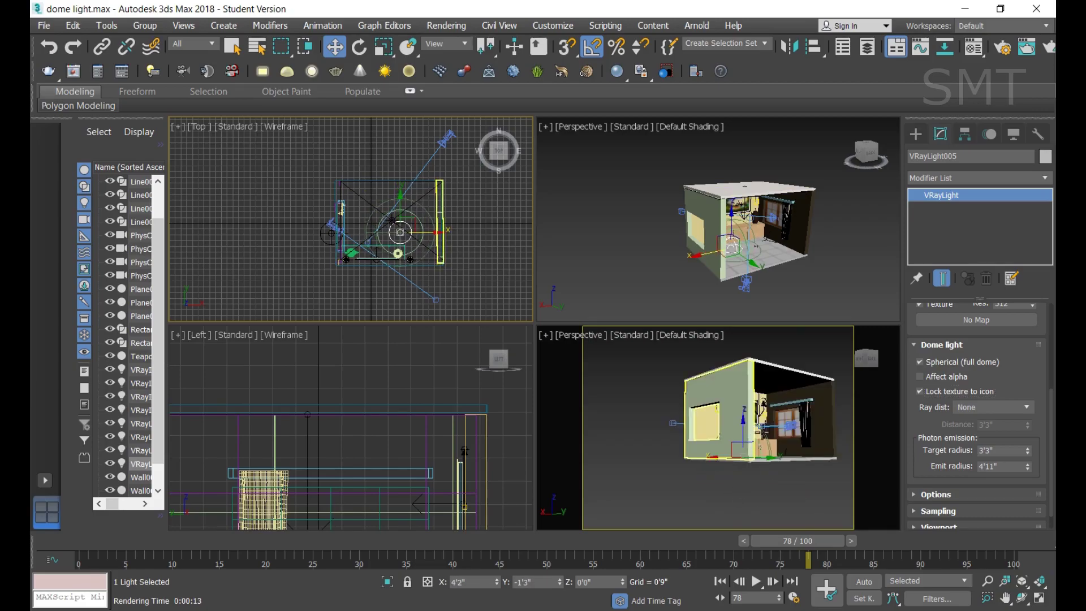
pyautogui.scroll(4, 753, 453)
pyautogui.scroll(2, 765, 428)
pyautogui.scroll(2, 764, 451)
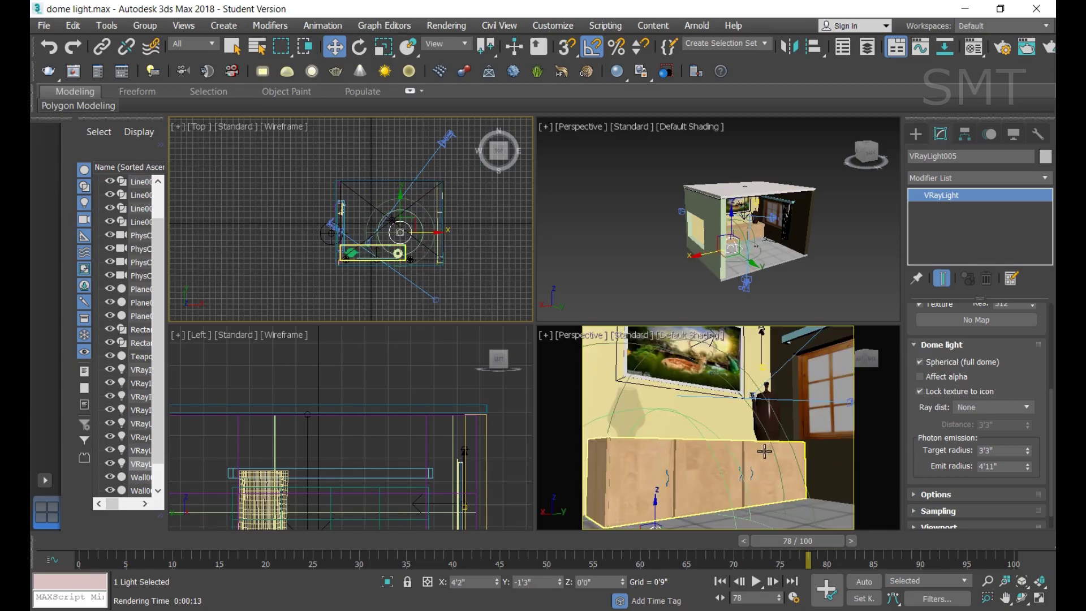
# Rotate the dome light 90° about its X axis
pyautogui.click(741, 409)
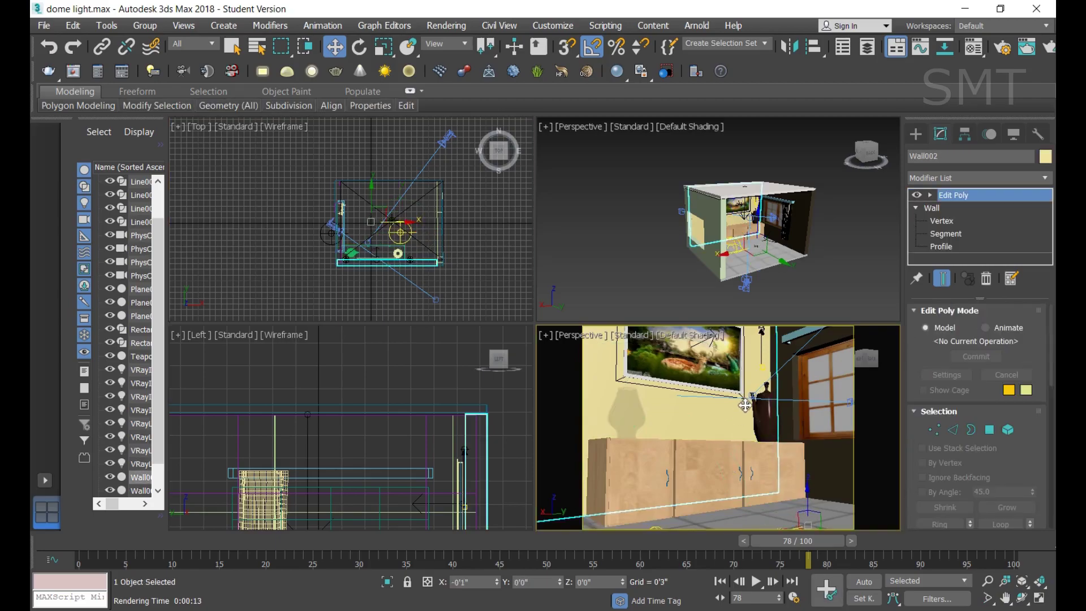
pyautogui.scroll(-2, 735, 448)
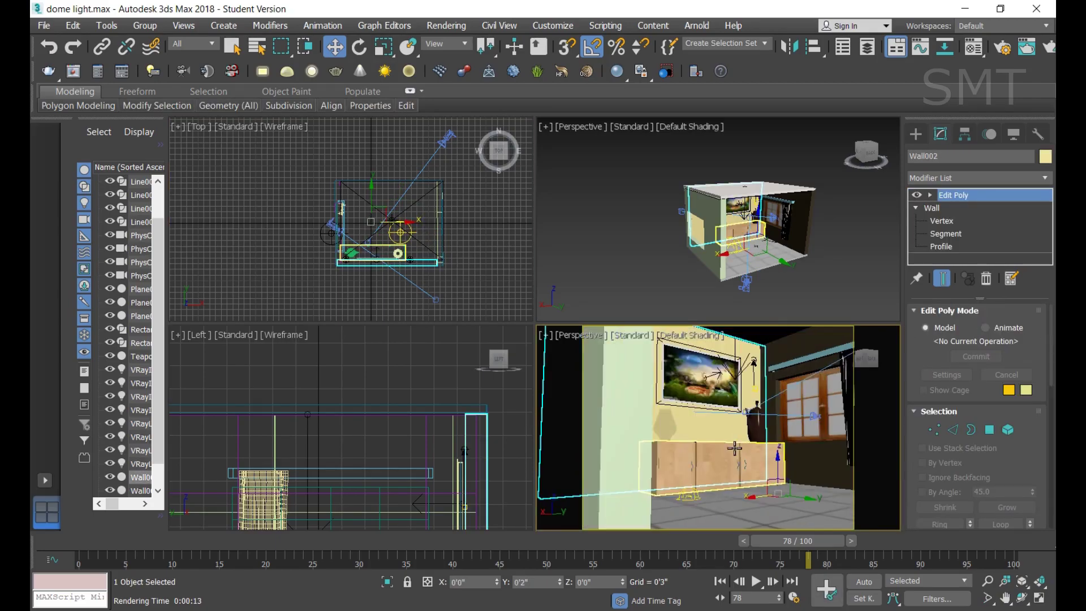
pyautogui.click(688, 495)
pyautogui.press('e')
pyautogui.moveTo(714, 486); pyautogui.dragTo(710, 500)
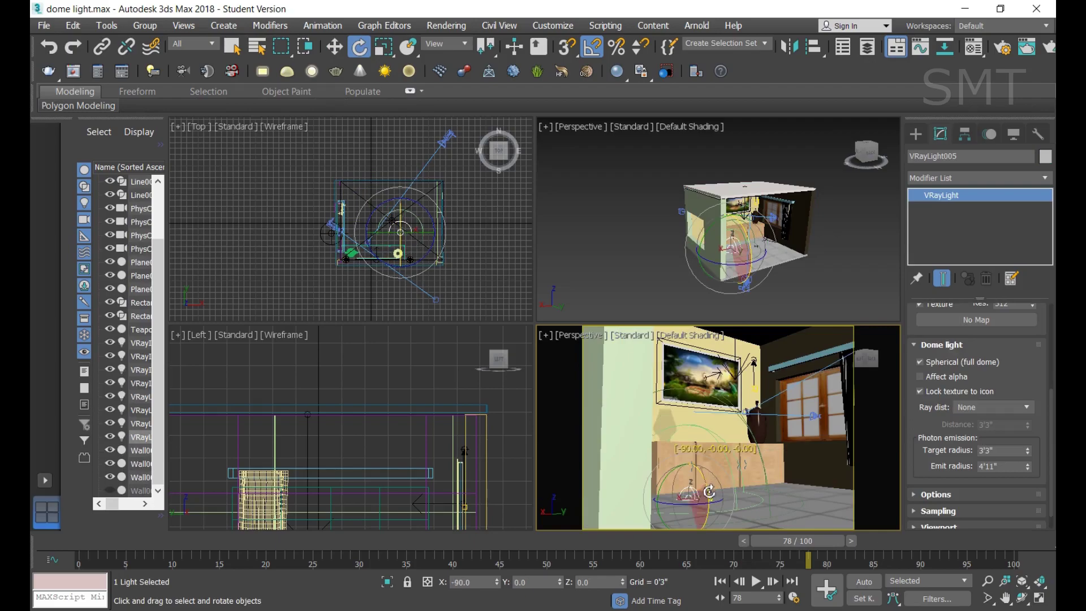
pyautogui.moveTo(712, 503); pyautogui.dragTo(712, 503)
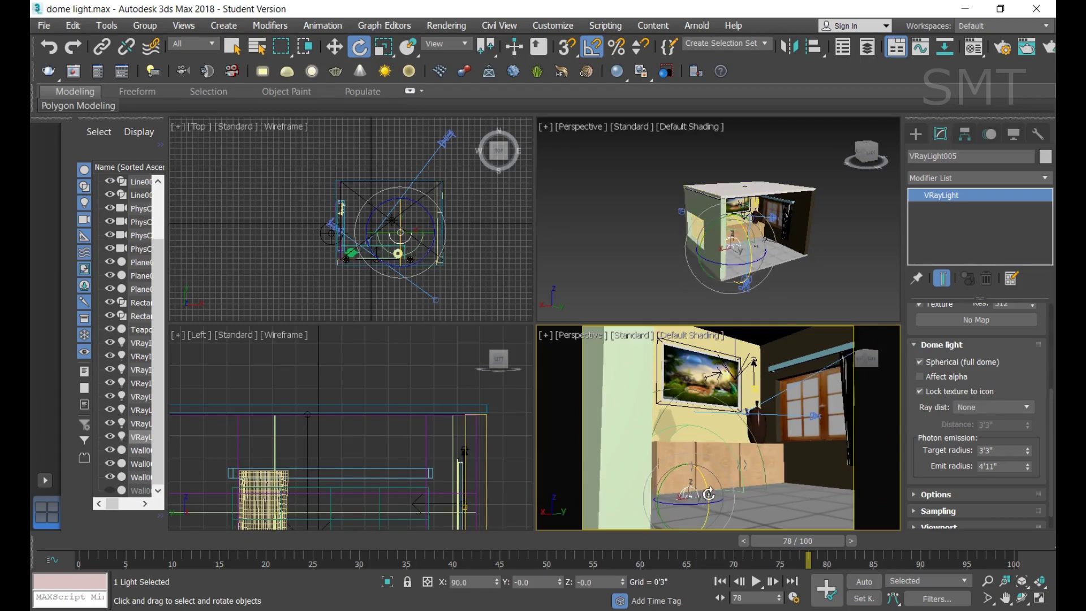
# Have the dome light take its ray distance from GI settings, checking the Render Setup GI tab
pyautogui.click(996, 416)
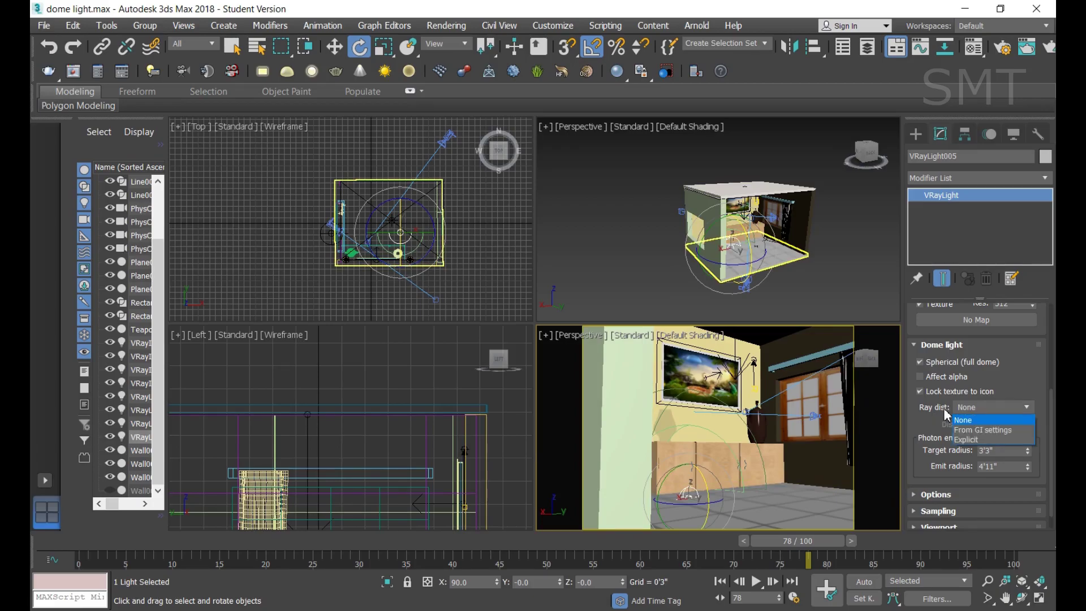
pyautogui.click(999, 433)
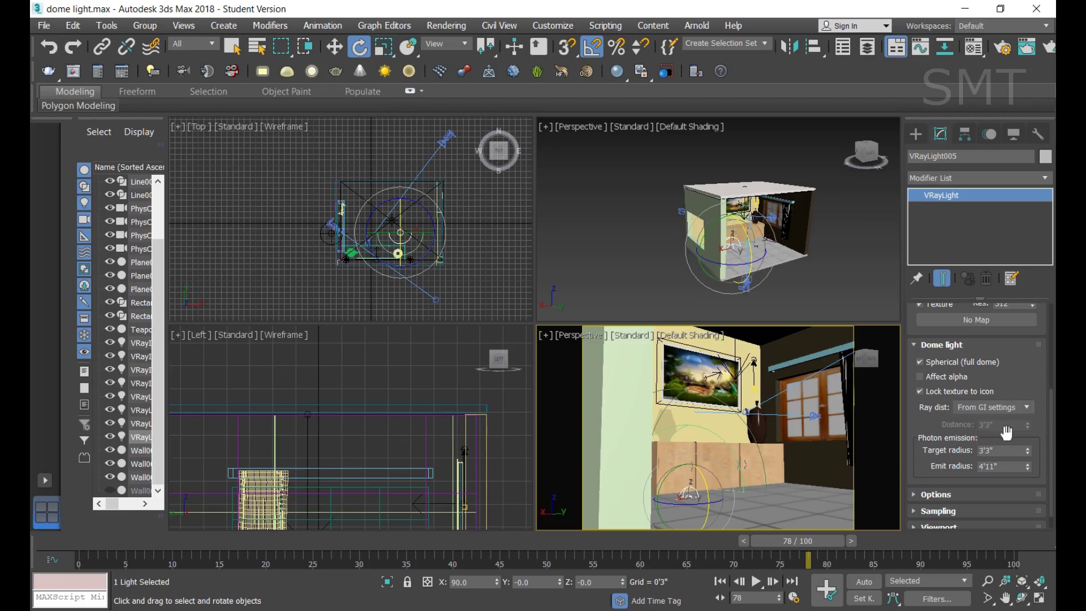
pyautogui.press('F10')
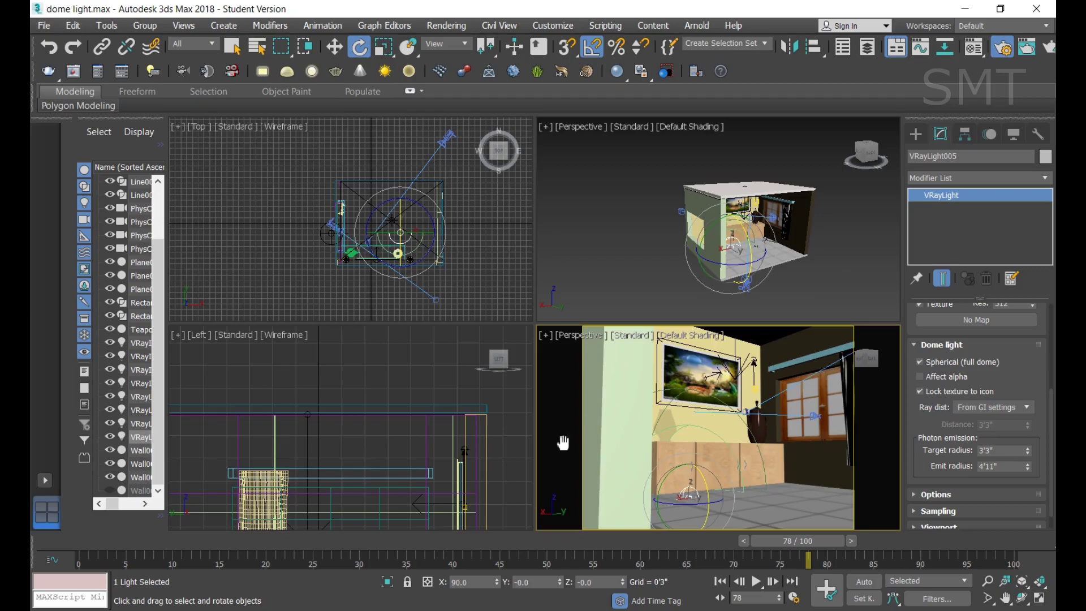
pyautogui.click(232, 212)
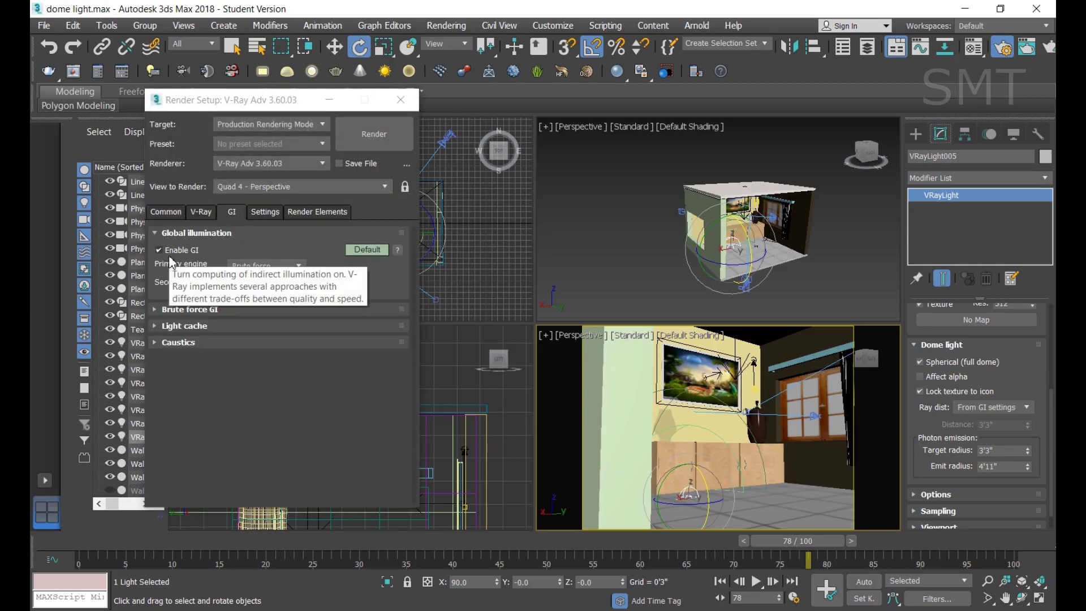
pyautogui.press('F10')
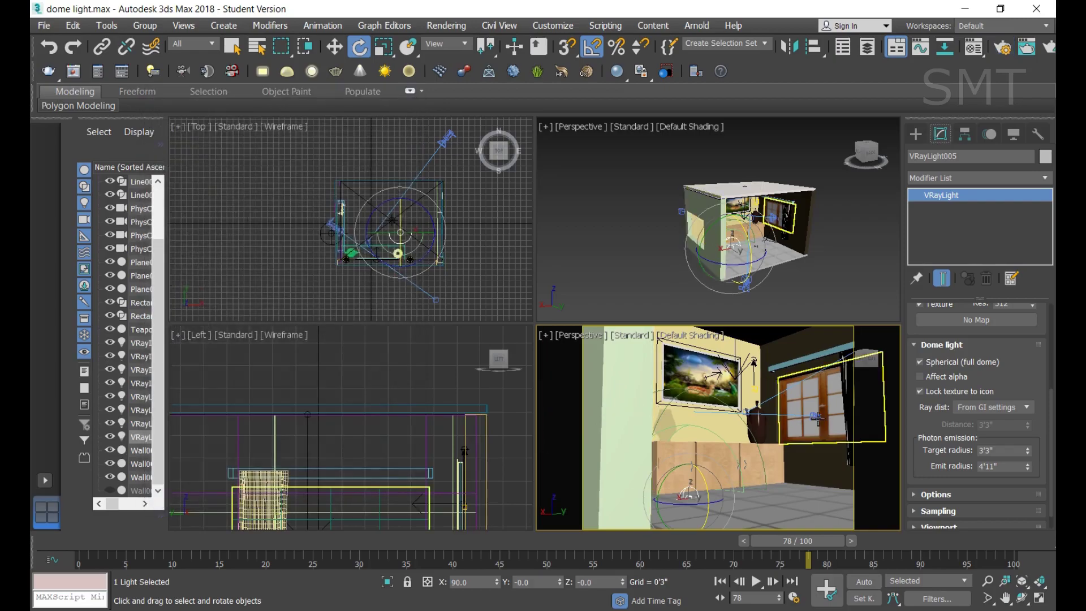
# Unlock the dome texture from its icon, set Ray dist to Explicit, and render with Box001 selected
pyautogui.click(1002, 410)
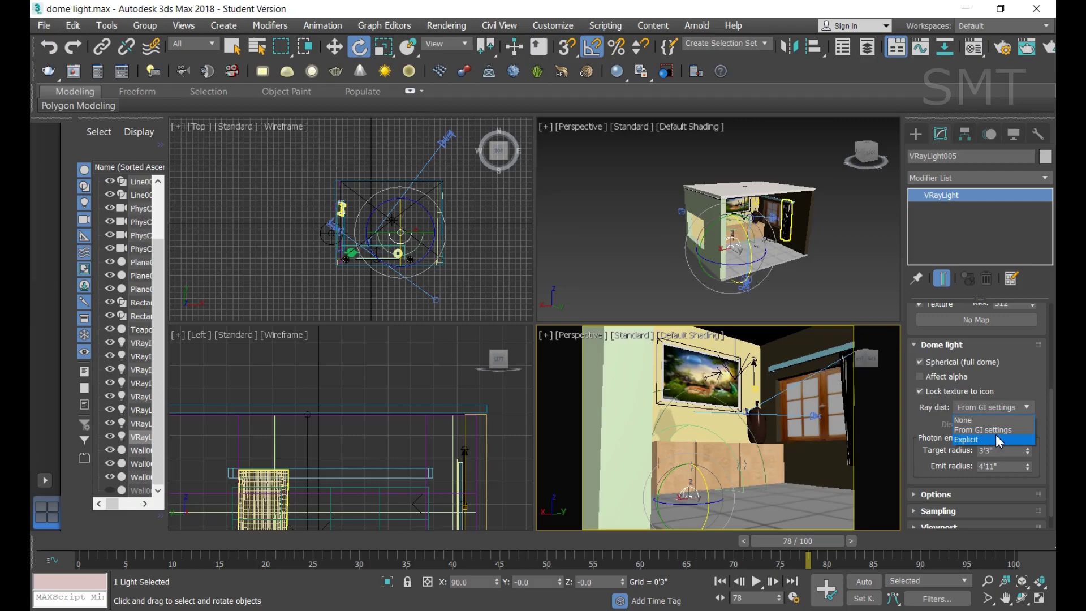
pyautogui.click(996, 430)
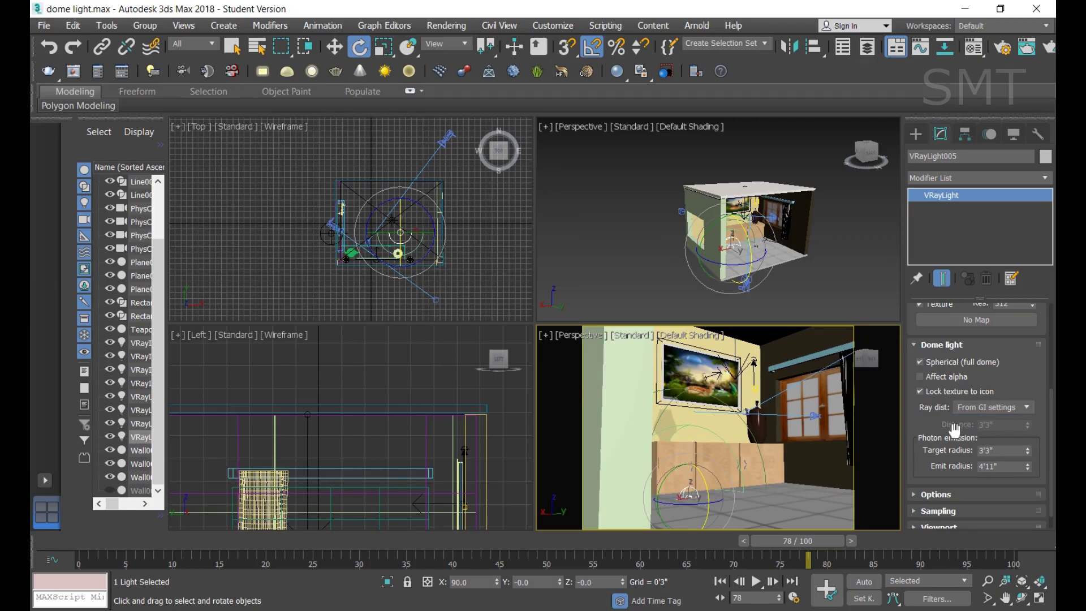
pyautogui.click(920, 392)
pyautogui.click(1013, 408)
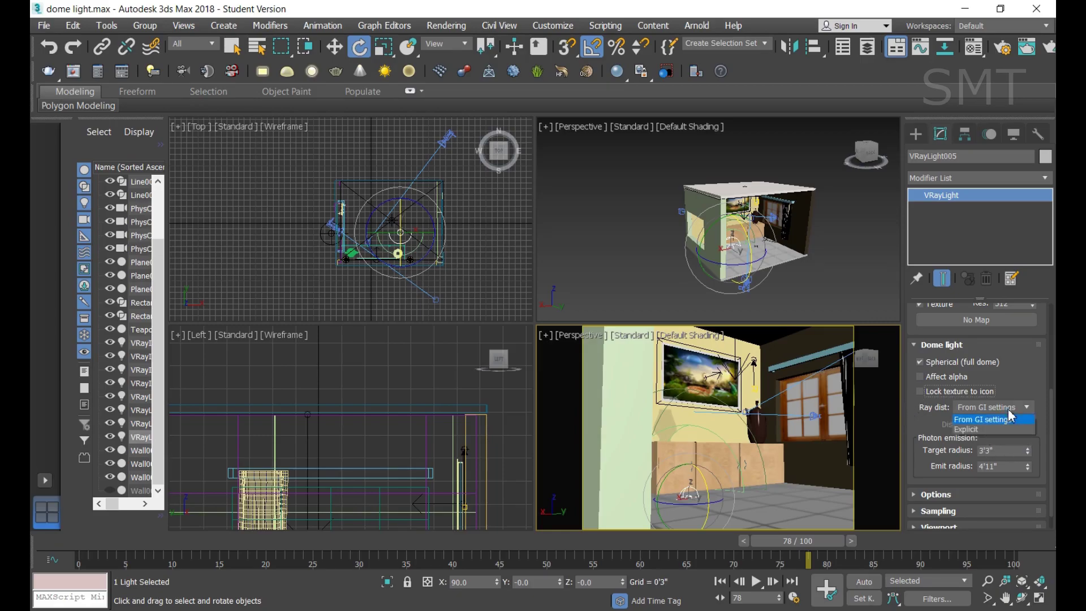
pyautogui.click(1005, 444)
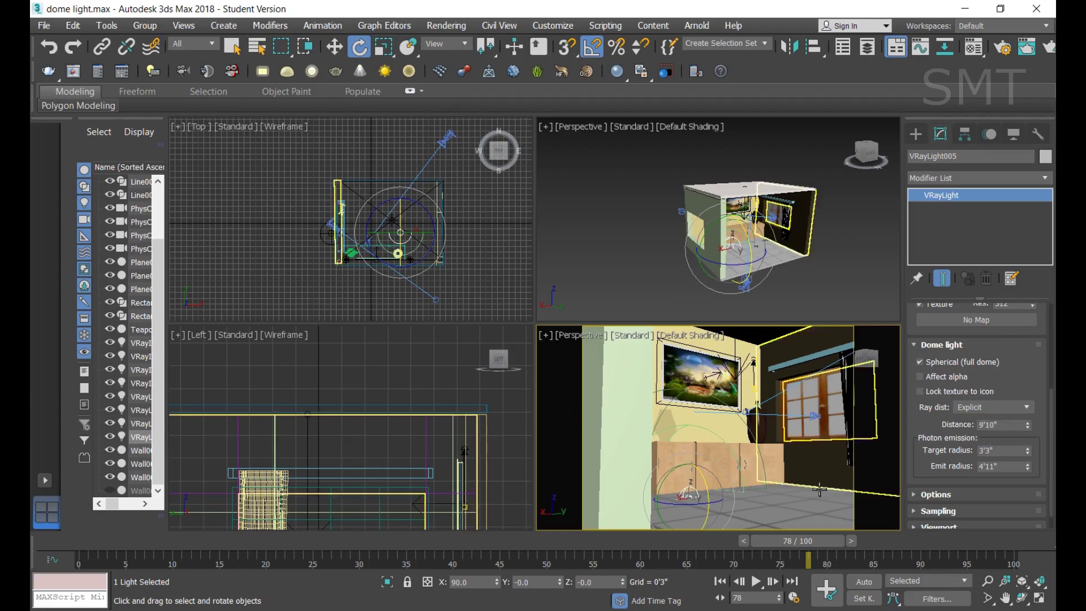
pyautogui.click(793, 506)
pyautogui.hotkey('shift', 'q')
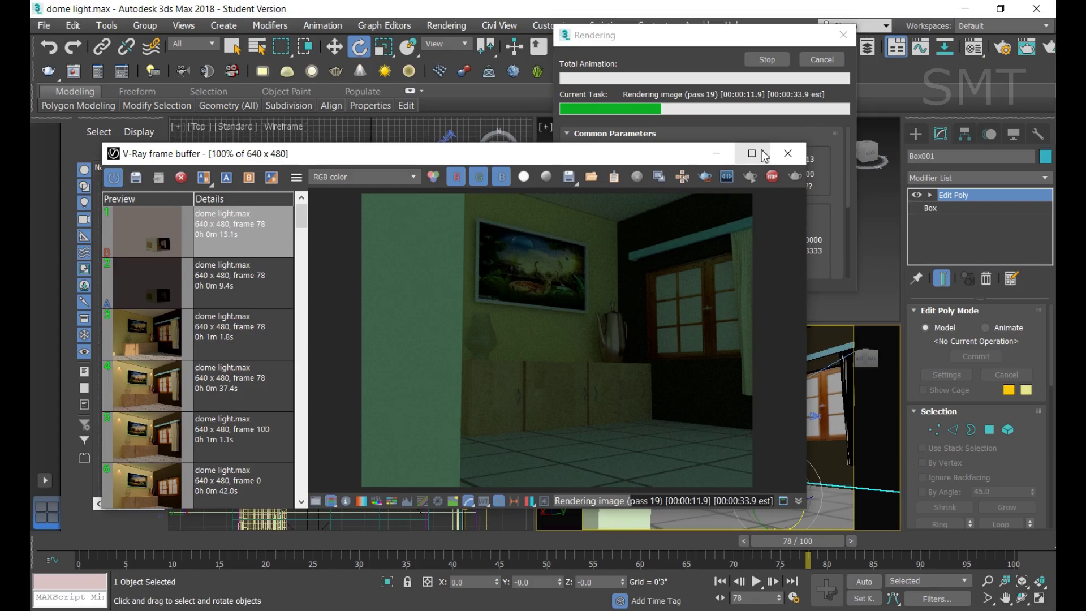
# Close the frame buffer and rotate the selected dome VRayLight 180° on its X axis
pyautogui.click(770, 62)
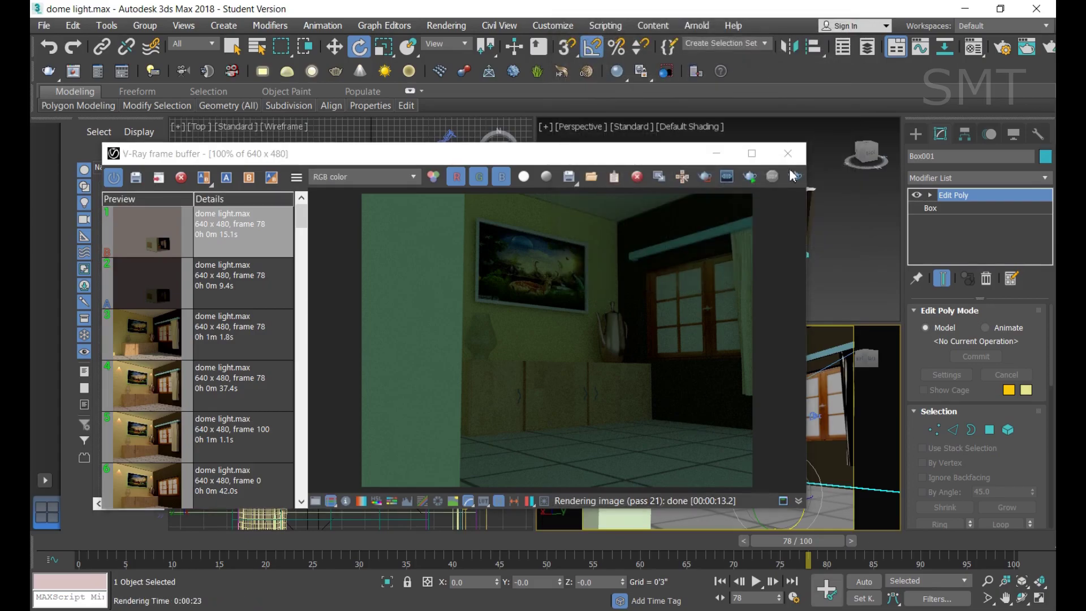
pyautogui.click(788, 154)
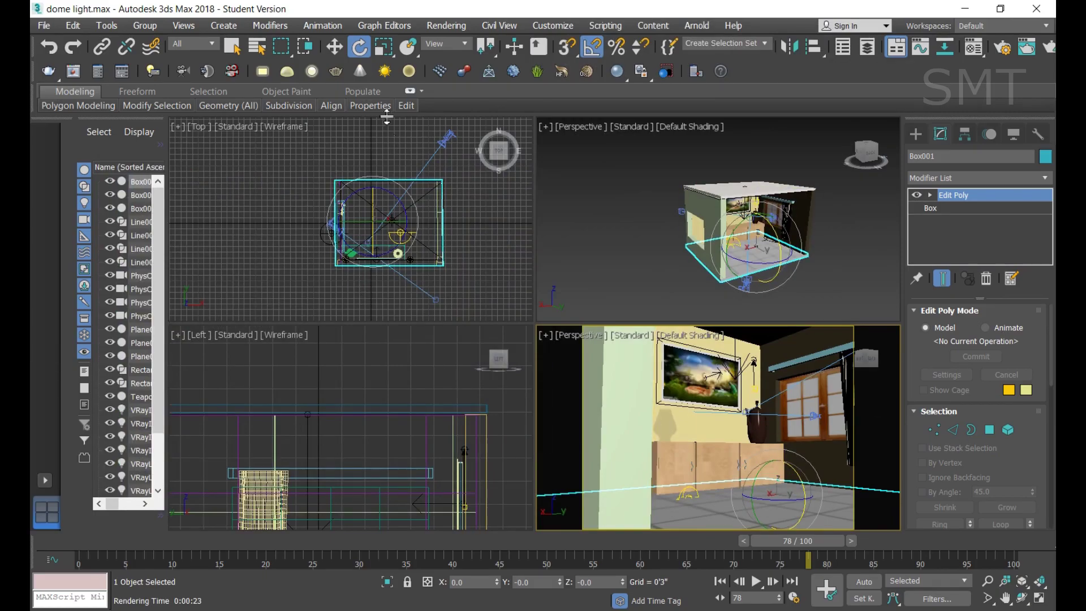
pyautogui.click(334, 48)
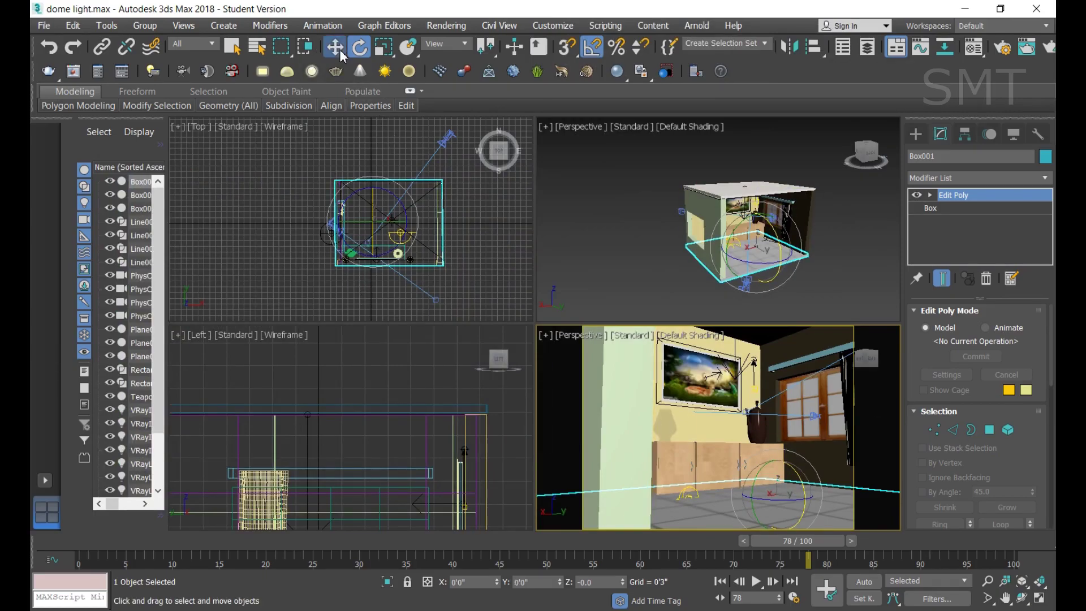
pyautogui.click(411, 237)
pyautogui.click(412, 238)
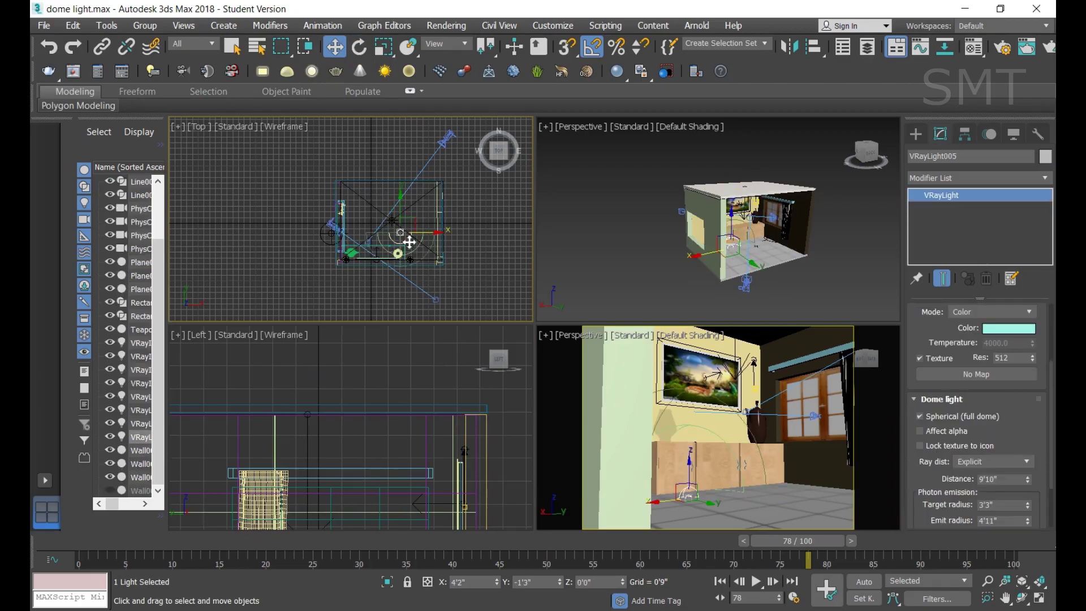
pyautogui.click(359, 47)
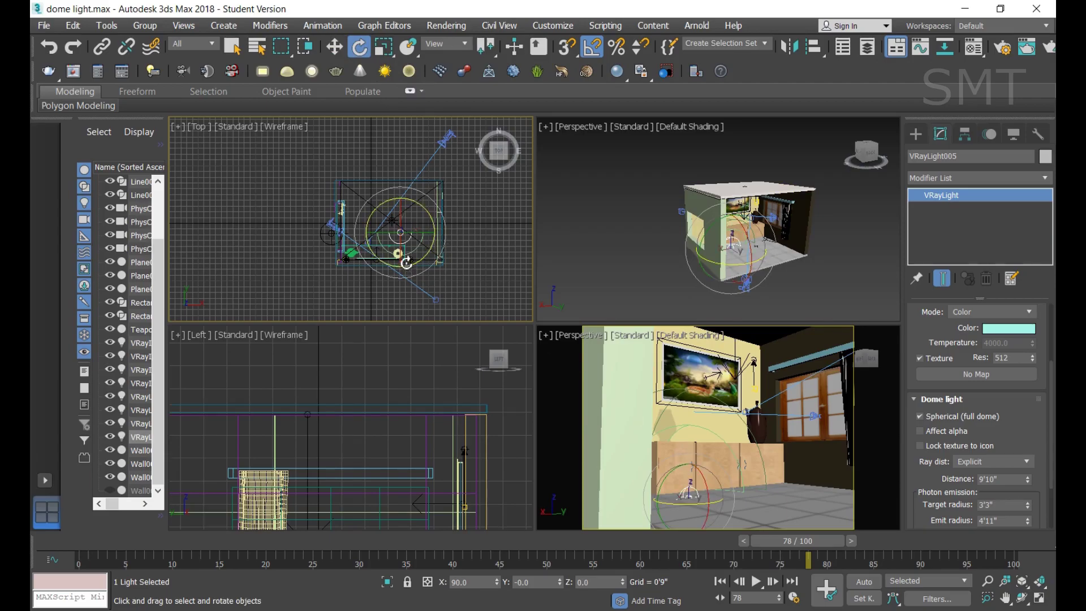
pyautogui.moveTo(407, 262)
pyautogui.mouseDown()
pyautogui.moveTo(400, 234)
pyautogui.moveTo(396, 255)
pyautogui.mouseUp()
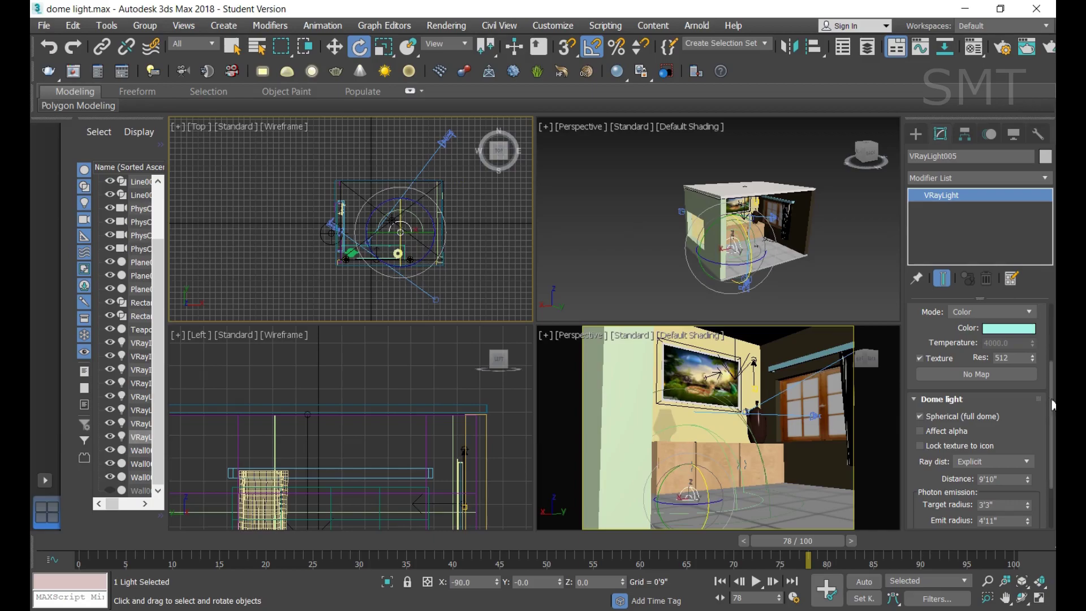
pyautogui.moveTo(1053, 405); pyautogui.dragTo(1053, 462)
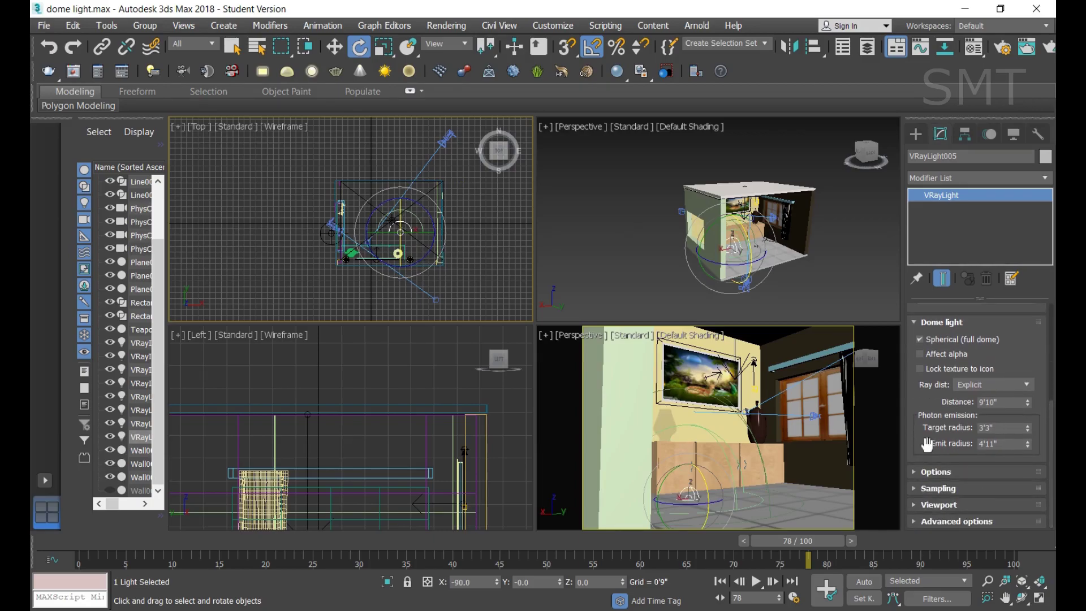
# Set the dome light's Ray dist to None, photon target radius 3'7" and emit radius 6'9"
pyautogui.click(1028, 384)
pyautogui.click(973, 396)
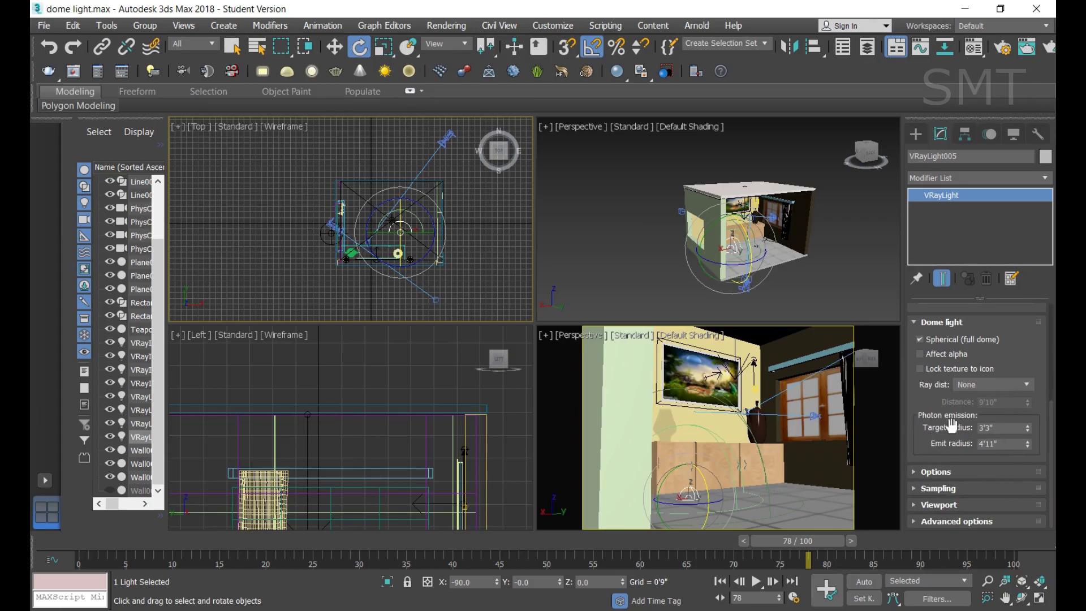
pyautogui.scroll(3, 402, 226)
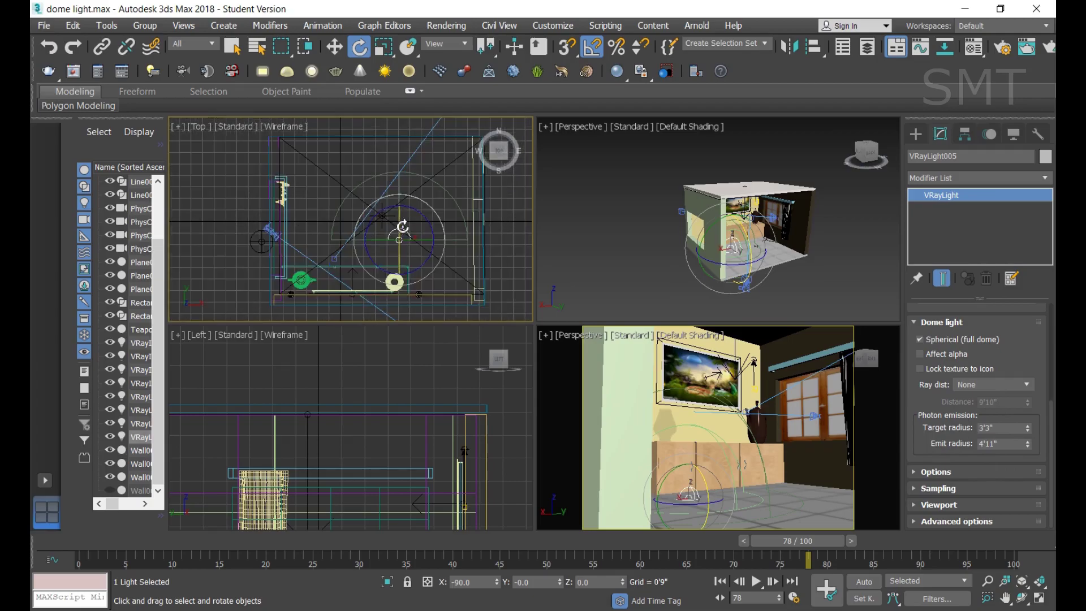
pyautogui.scroll(3, 402, 226)
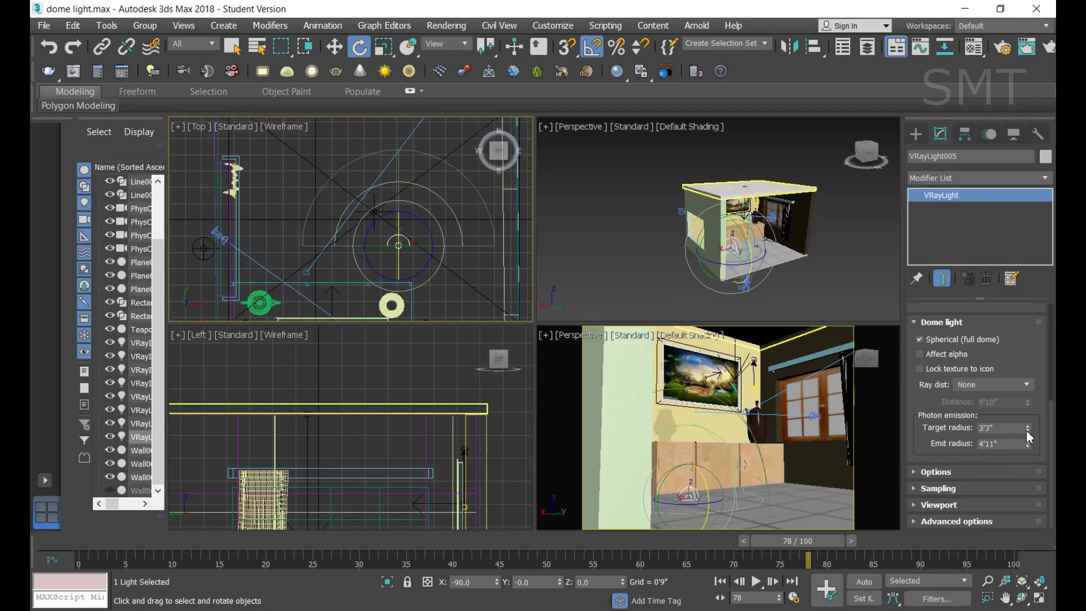
pyautogui.moveTo(1031, 434)
pyautogui.mouseDown()
pyautogui.moveTo(1026, 423)
pyautogui.moveTo(1023, 443)
pyautogui.moveTo(1024, 422)
pyautogui.moveTo(1016, 428)
pyautogui.mouseUp()
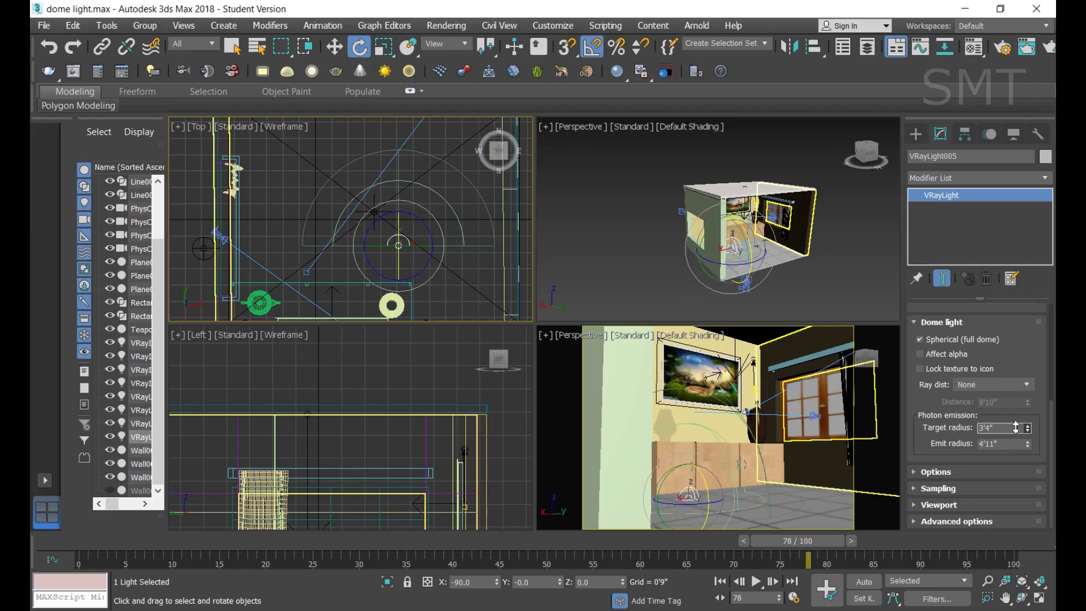
pyautogui.moveTo(1017, 429); pyautogui.dragTo(1015, 423)
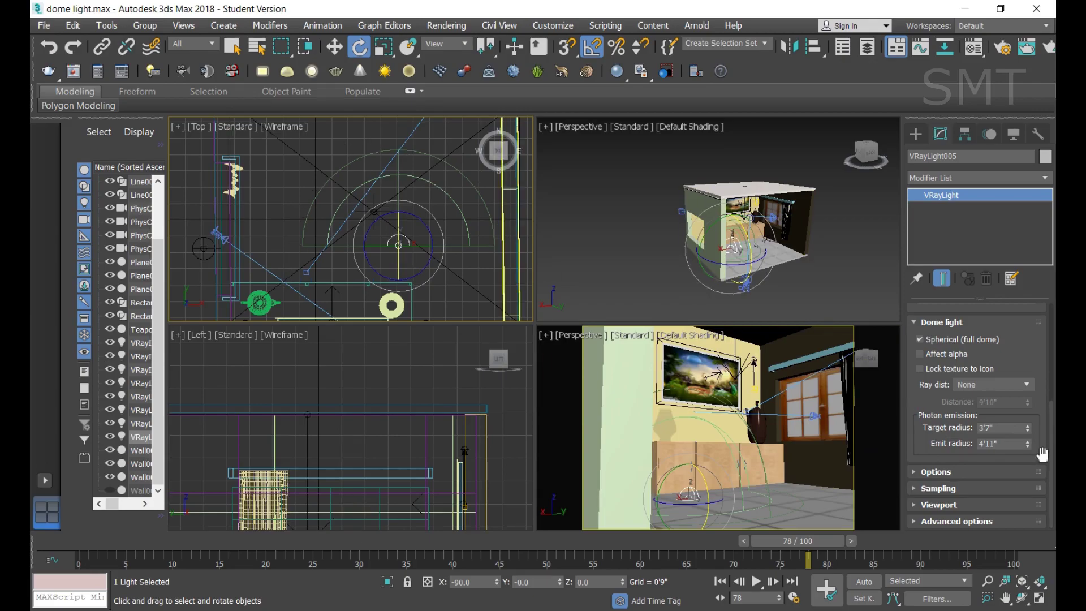
pyautogui.moveTo(1028, 443); pyautogui.dragTo(1022, 421)
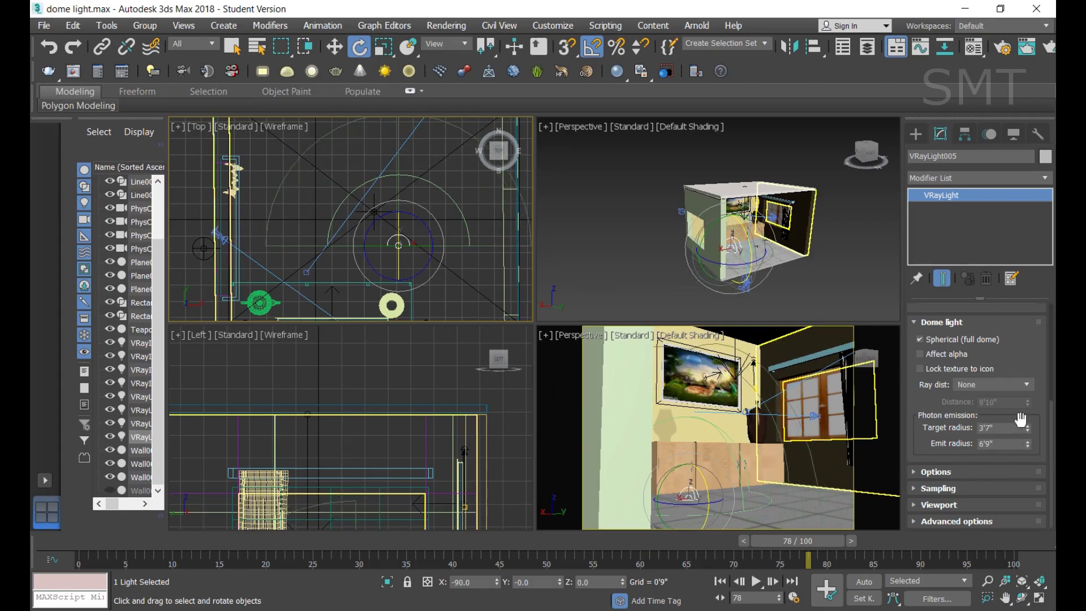
pyautogui.click(915, 473)
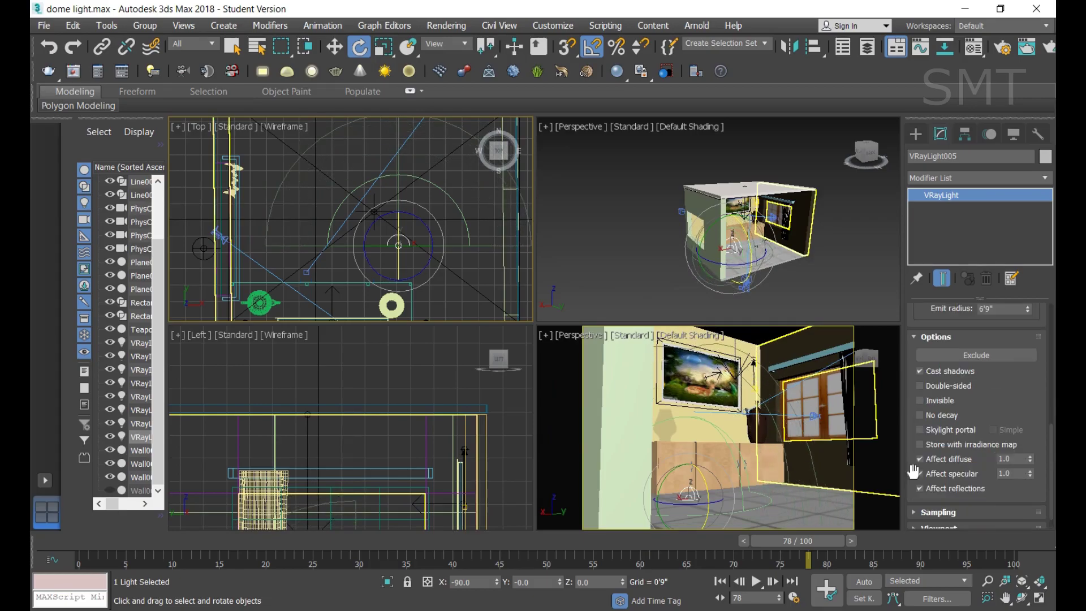
pyautogui.click(966, 375)
pyautogui.click(965, 376)
pyautogui.click(792, 513)
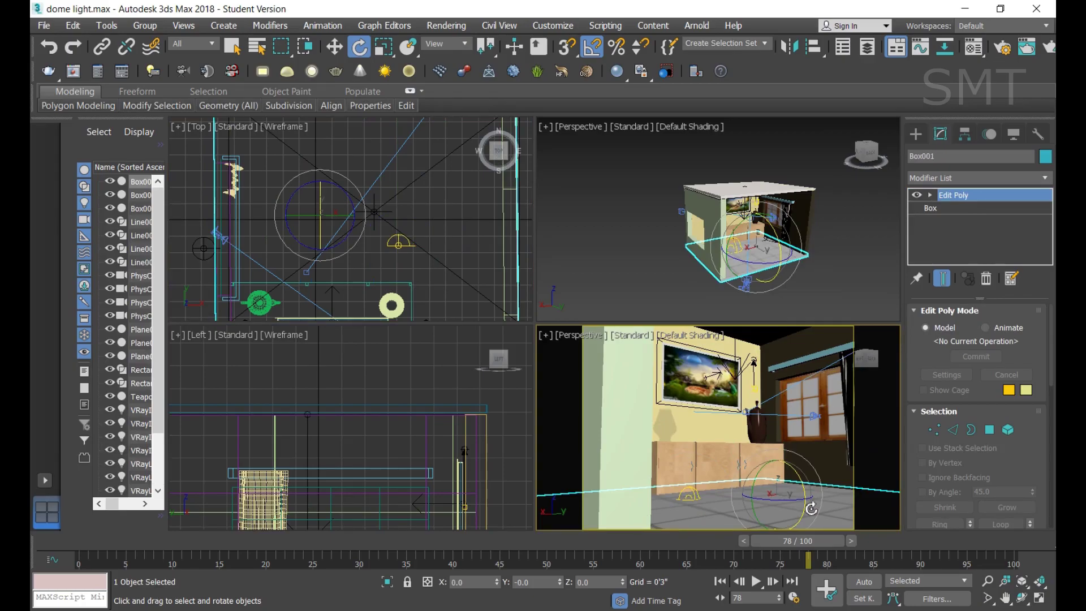
pyautogui.hotkey('shift', 'q')
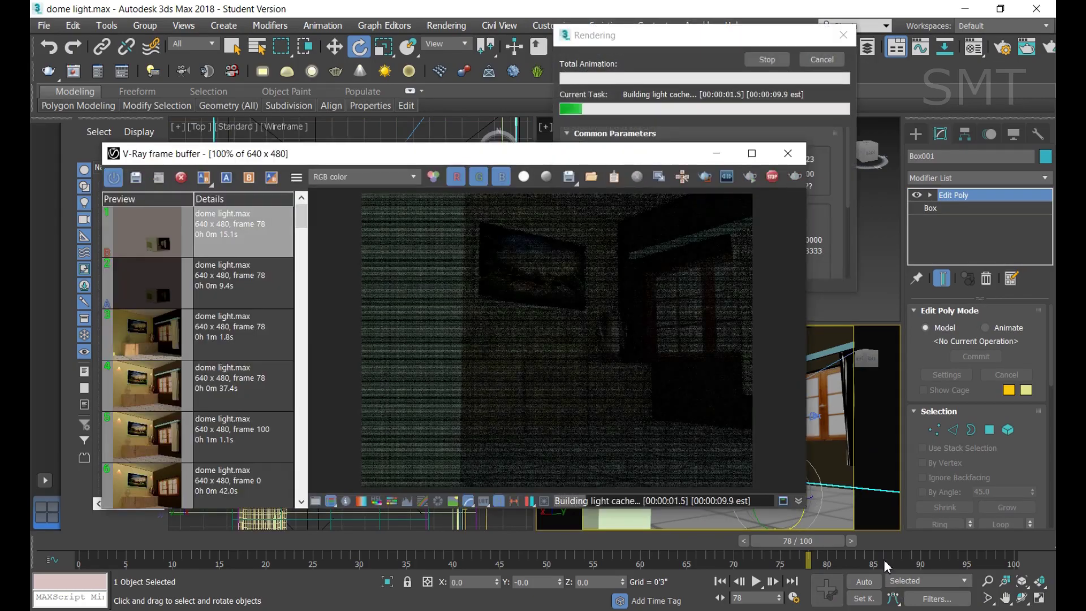
pyautogui.click(774, 59)
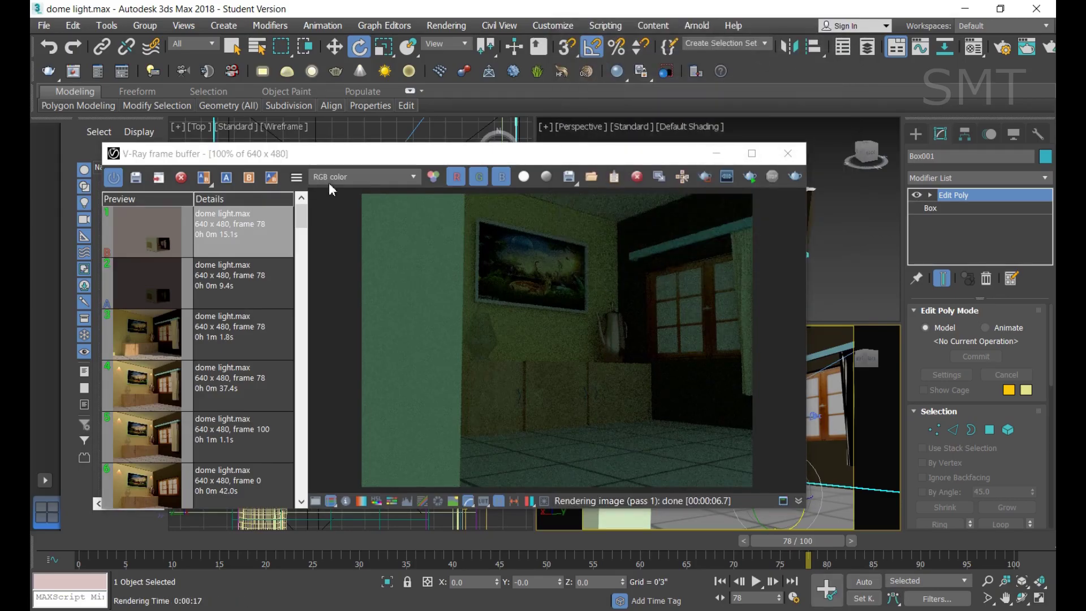
pyautogui.click(792, 156)
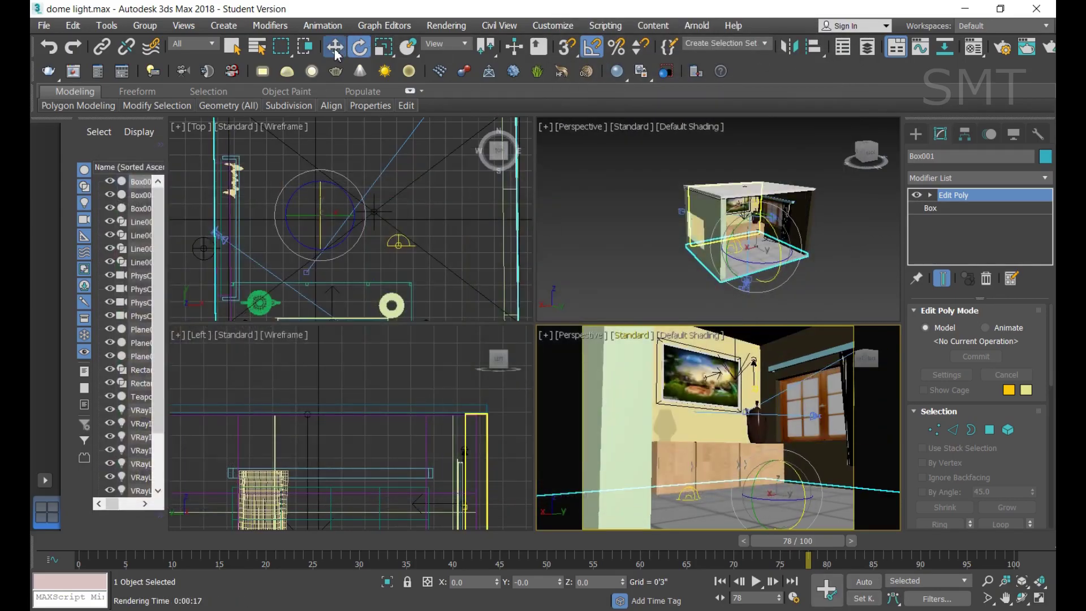
pyautogui.click(336, 55)
pyautogui.click(404, 248)
# Raise the dome light to 3'0" height, select Box001, and pan the Perspective view across the room
pyautogui.click(689, 494)
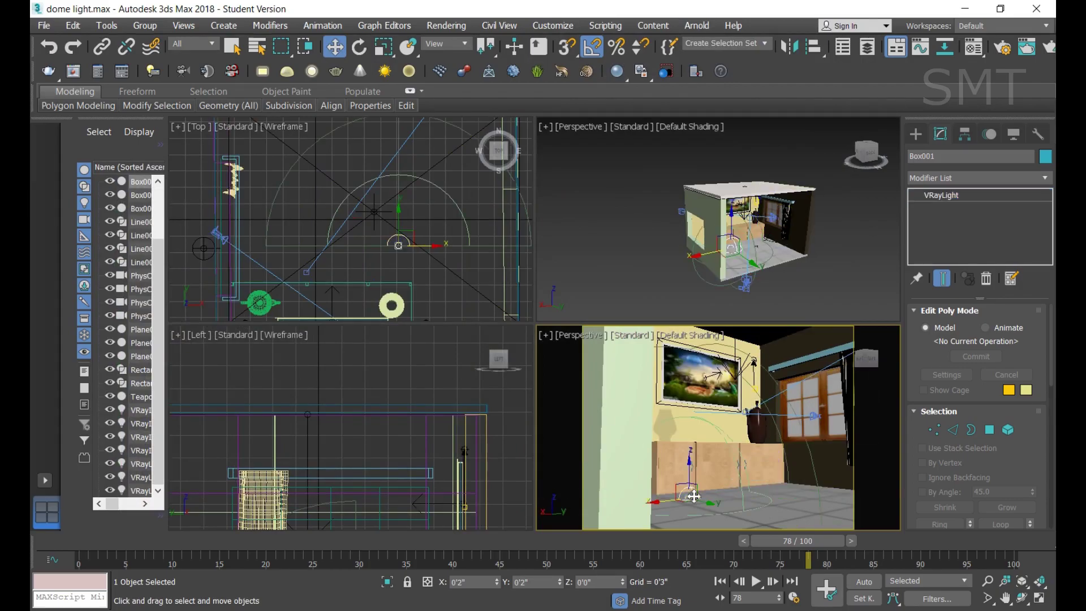
pyautogui.moveTo(690, 472); pyautogui.dragTo(697, 403)
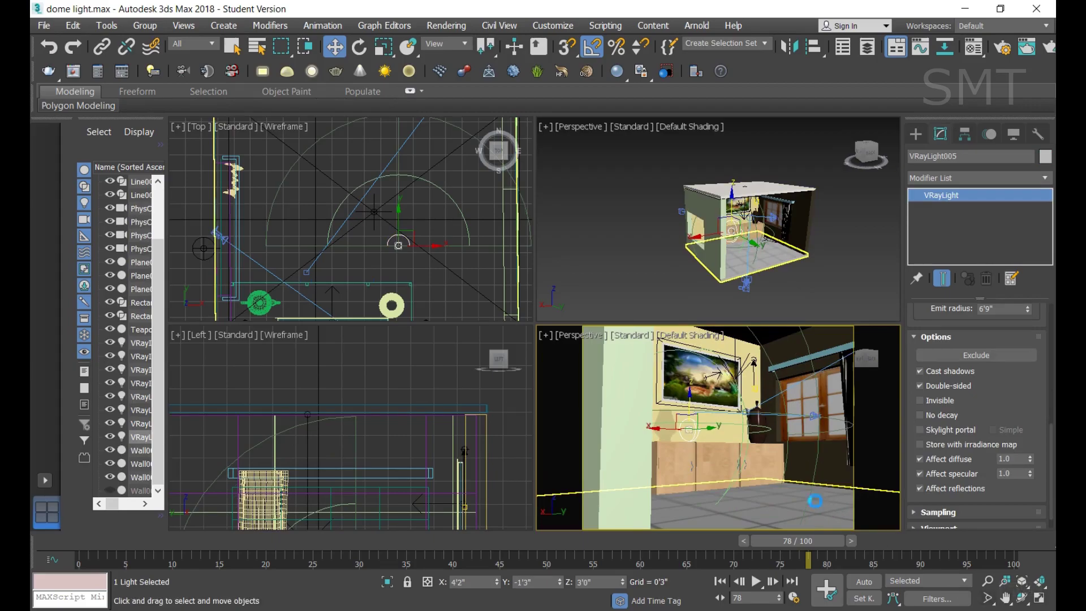
pyautogui.click(815, 501)
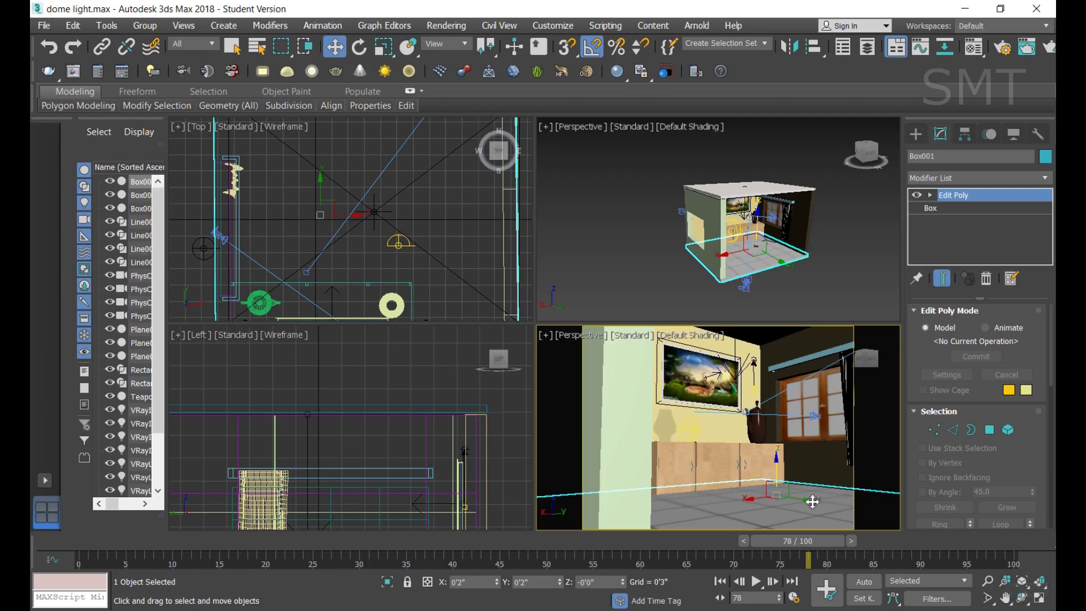
pyautogui.click(1007, 604)
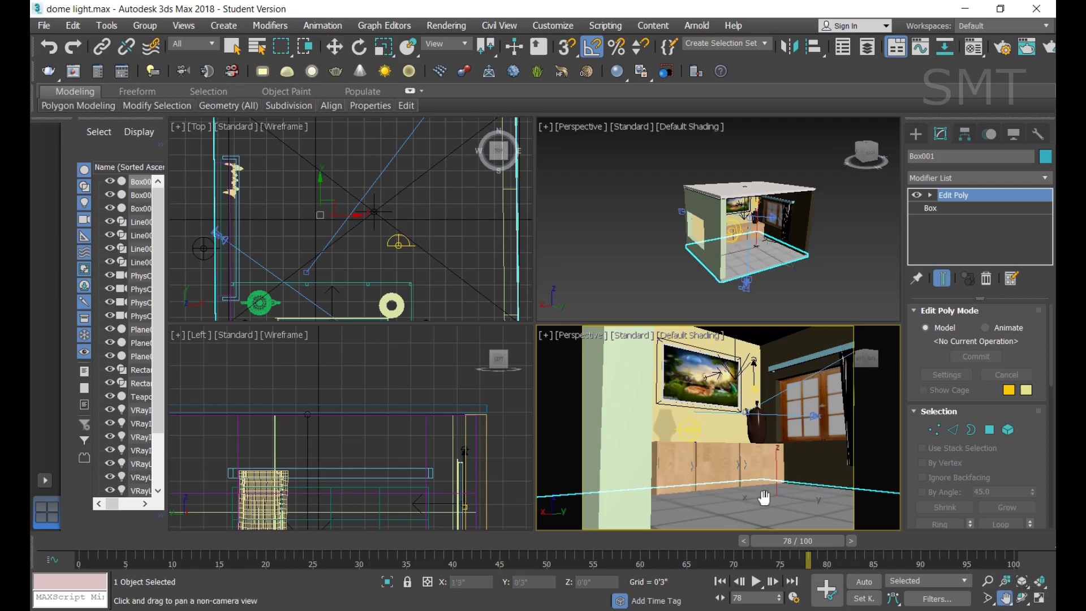
pyautogui.moveTo(758, 502); pyautogui.dragTo(729, 509)
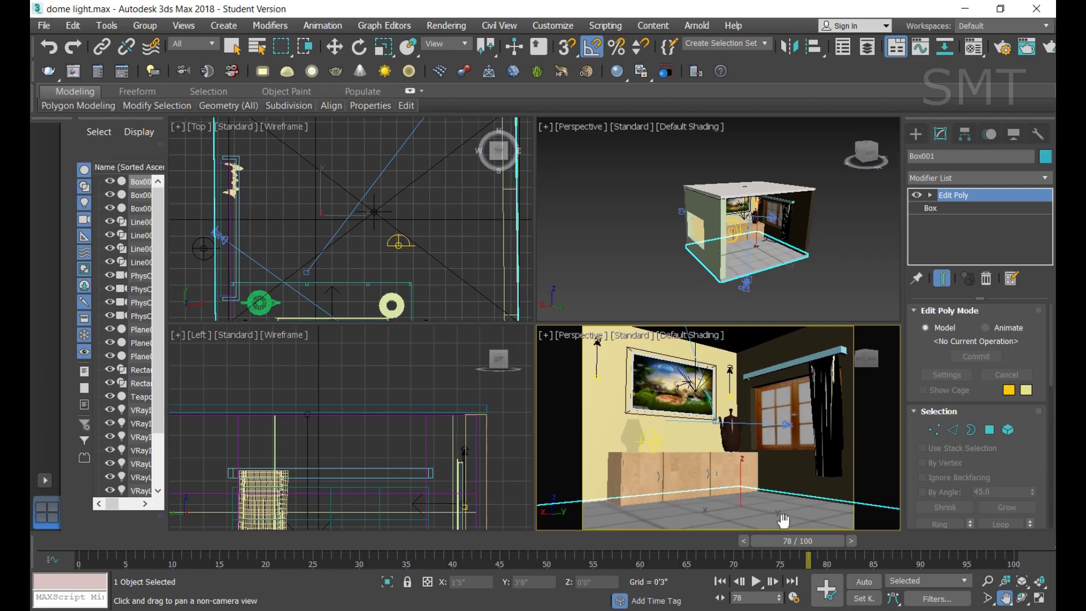
pyautogui.moveTo(776, 516); pyautogui.dragTo(790, 518)
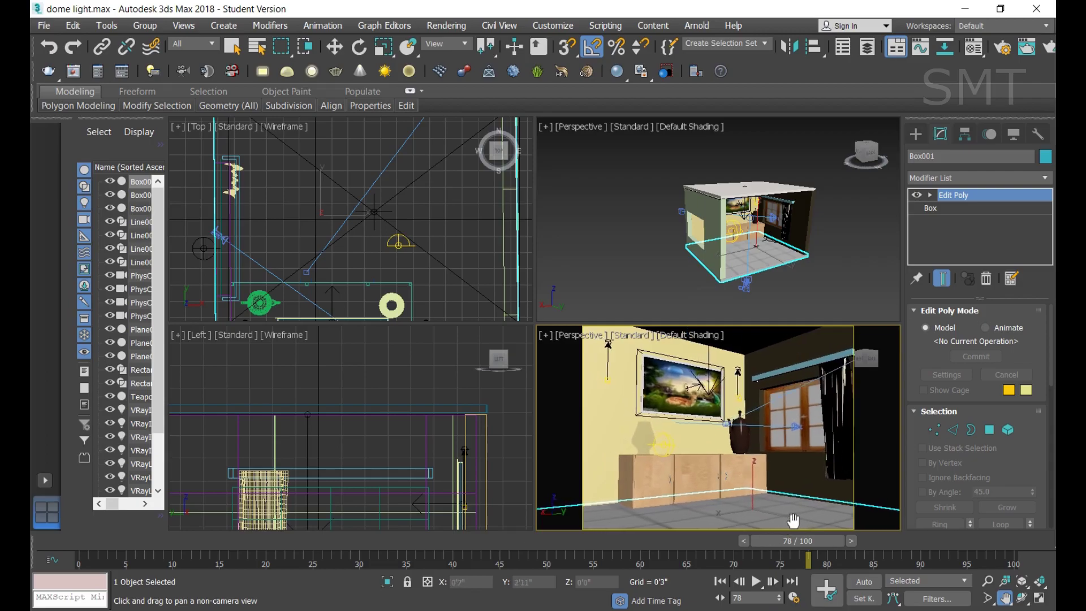
# Run a test render, stop it, save it to VFB history, and close the frame buffer
pyautogui.press('w')
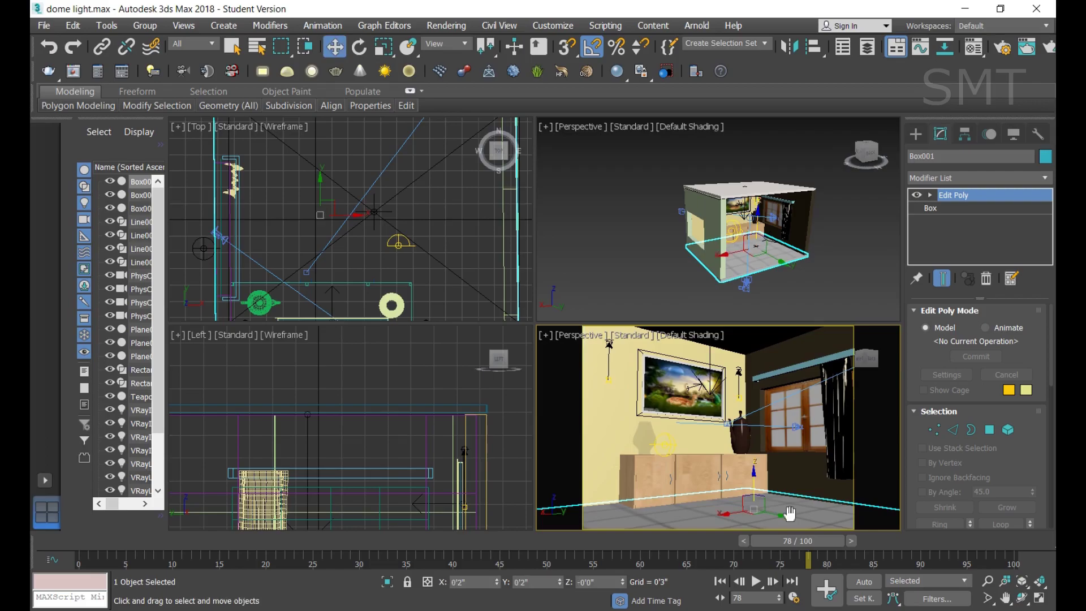
pyautogui.hotkey('shift', 'q')
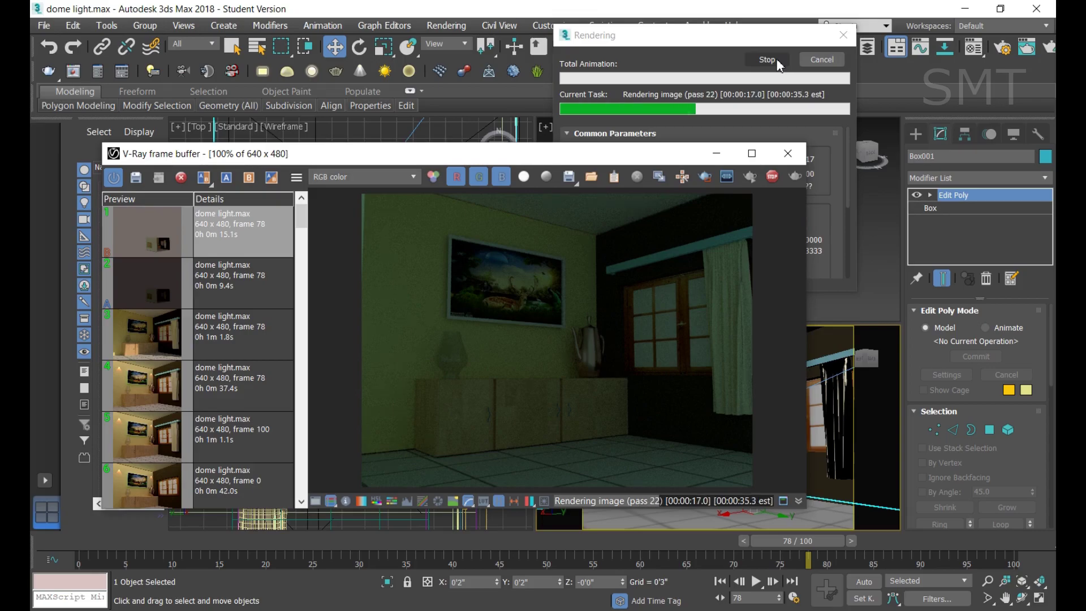
pyautogui.click(778, 62)
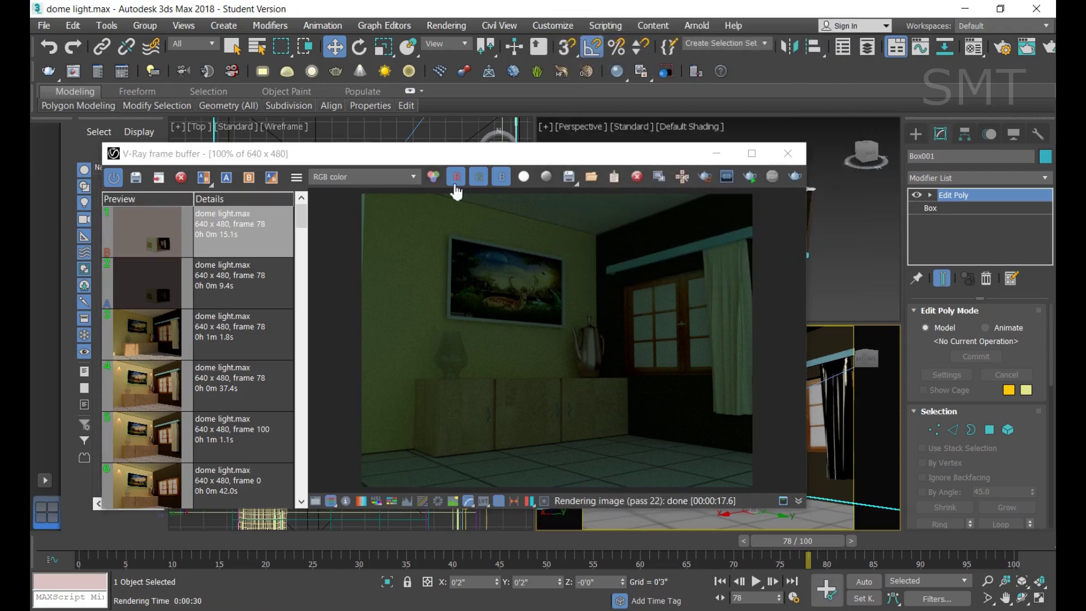
pyautogui.click(136, 177)
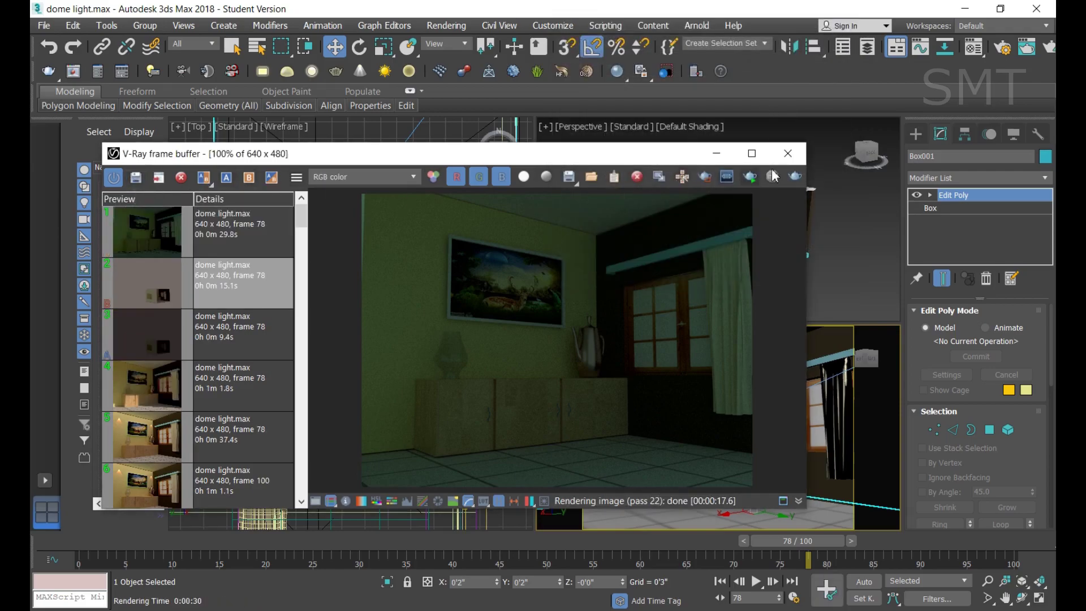
pyautogui.click(803, 152)
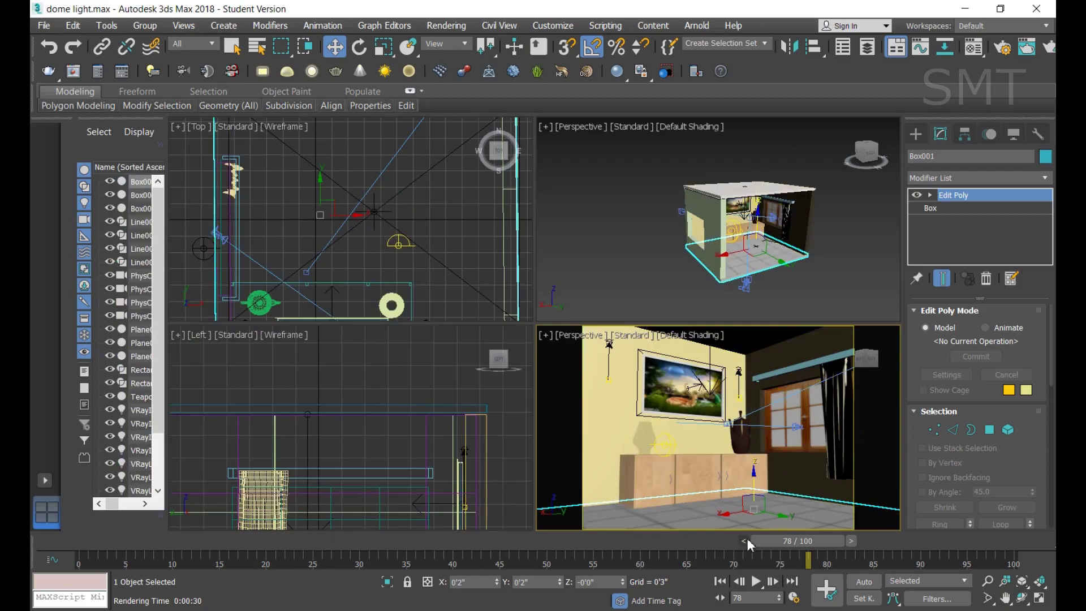
# Disable Double-sided and Invisible on the dome light, enable Store with irradiance map, keeping reflections on
pyautogui.click(399, 245)
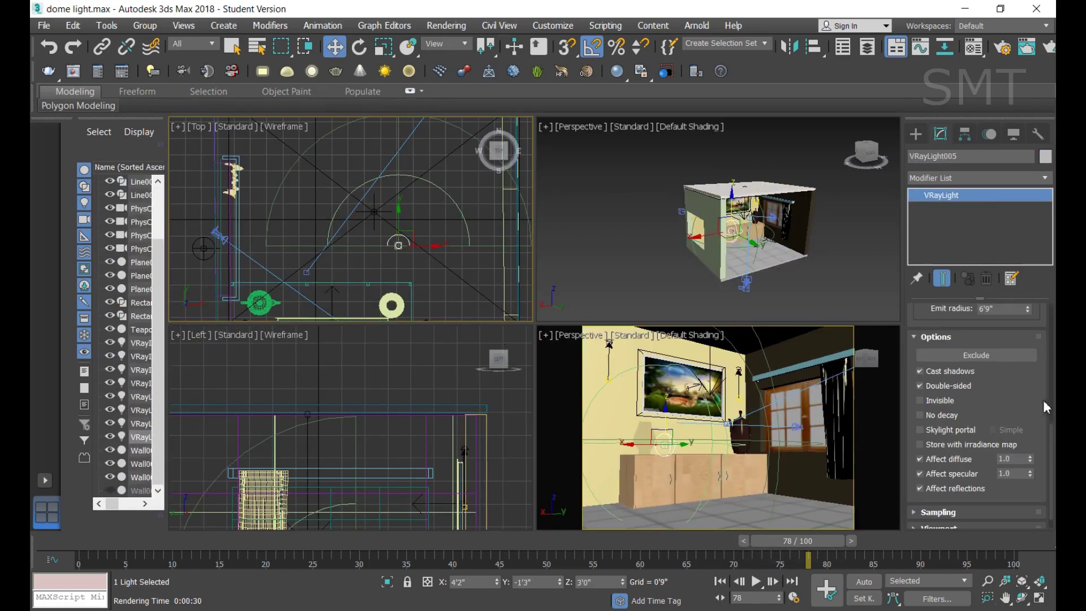
pyautogui.click(943, 390)
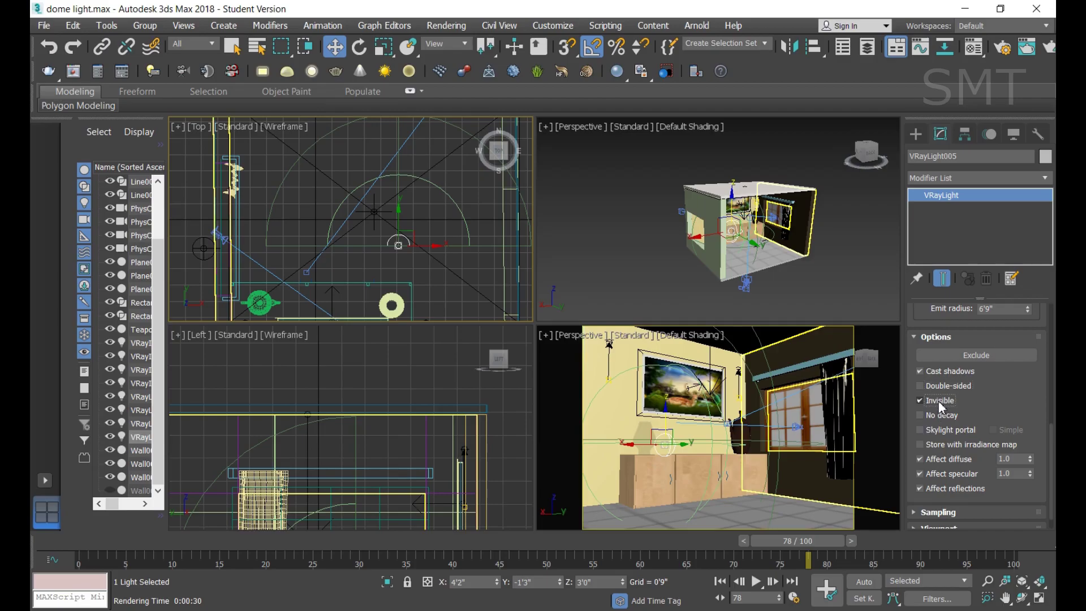
pyautogui.click(940, 401)
pyautogui.click(942, 445)
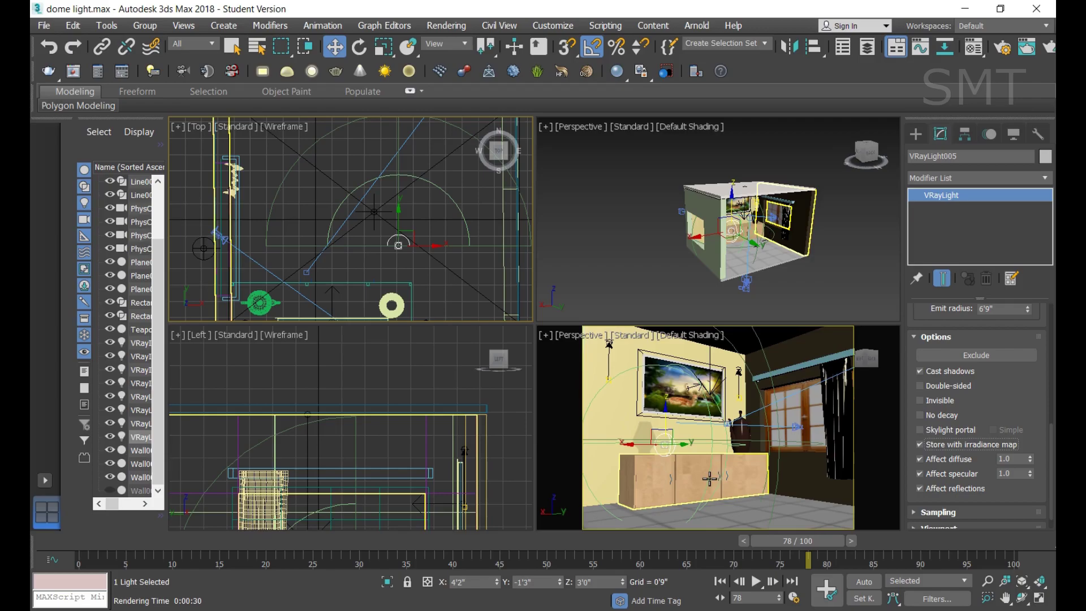
pyautogui.rightClick(710, 479)
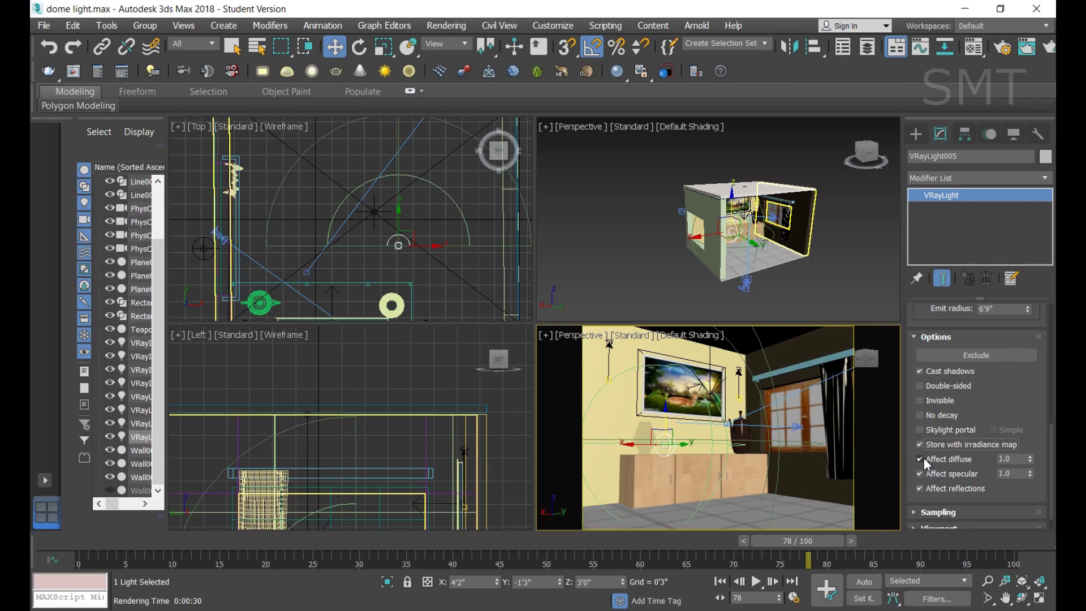
pyautogui.click(989, 490)
pyautogui.click(976, 487)
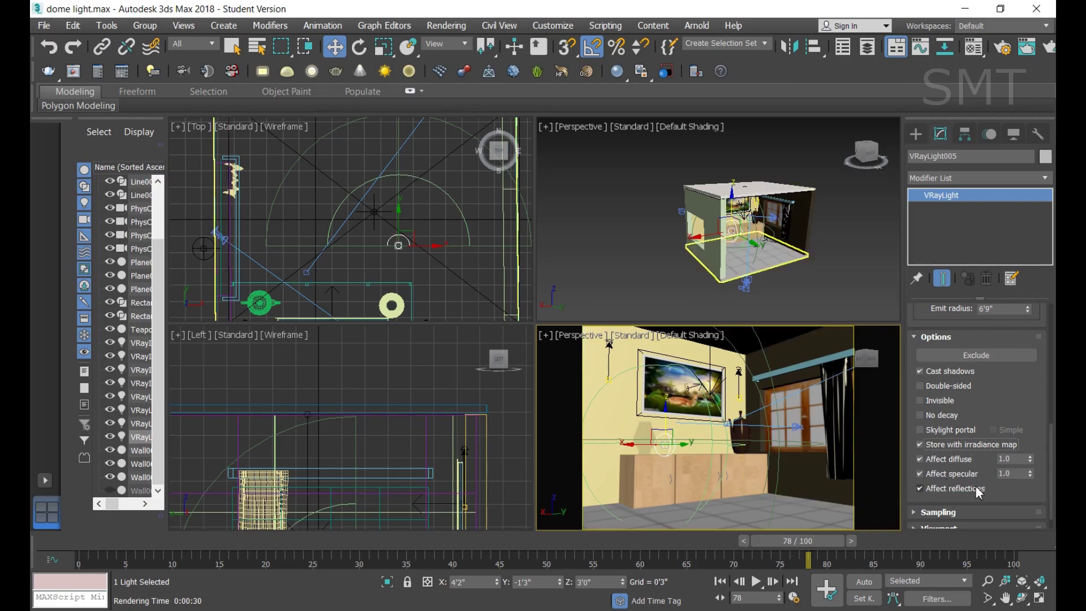
pyautogui.scroll(-2, 1050, 439)
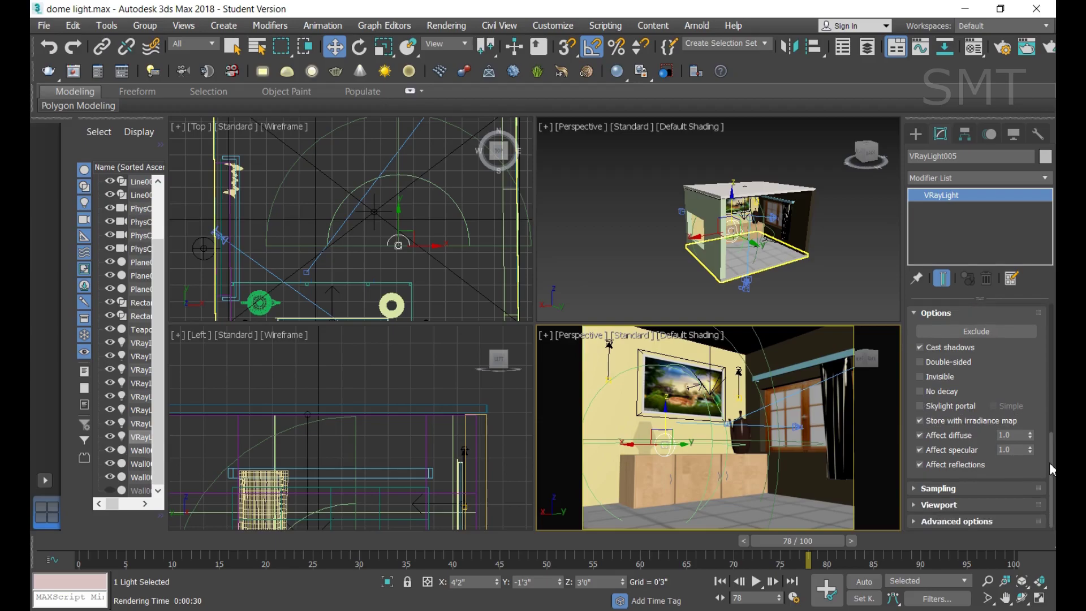
# Set the dome light's Sampling Subdivs to 16, then render the room with Box001 selected
pyautogui.click(916, 489)
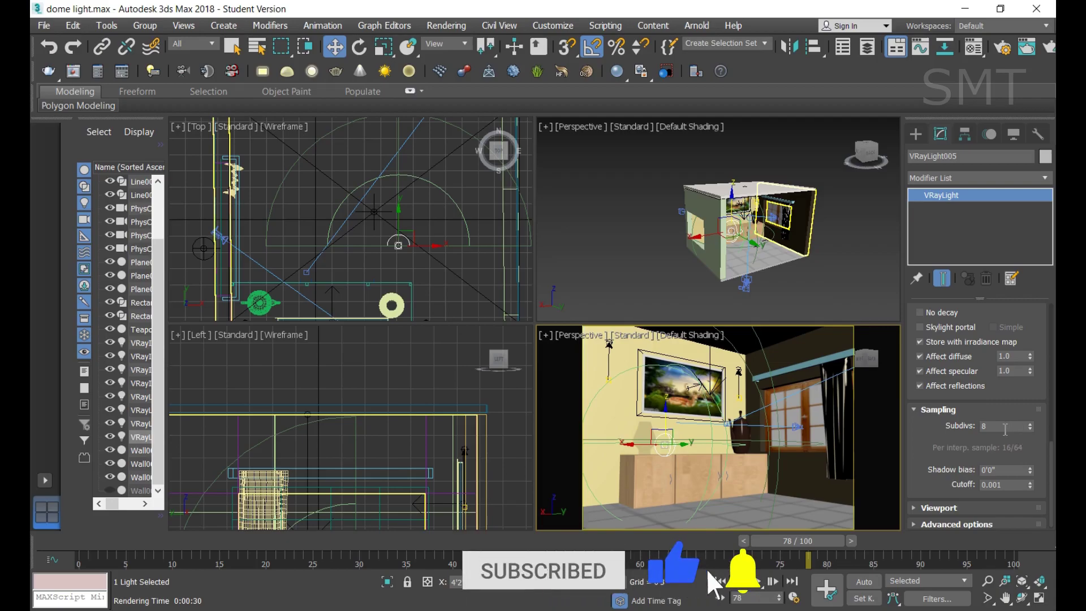
pyautogui.doubleClick(1005, 427)
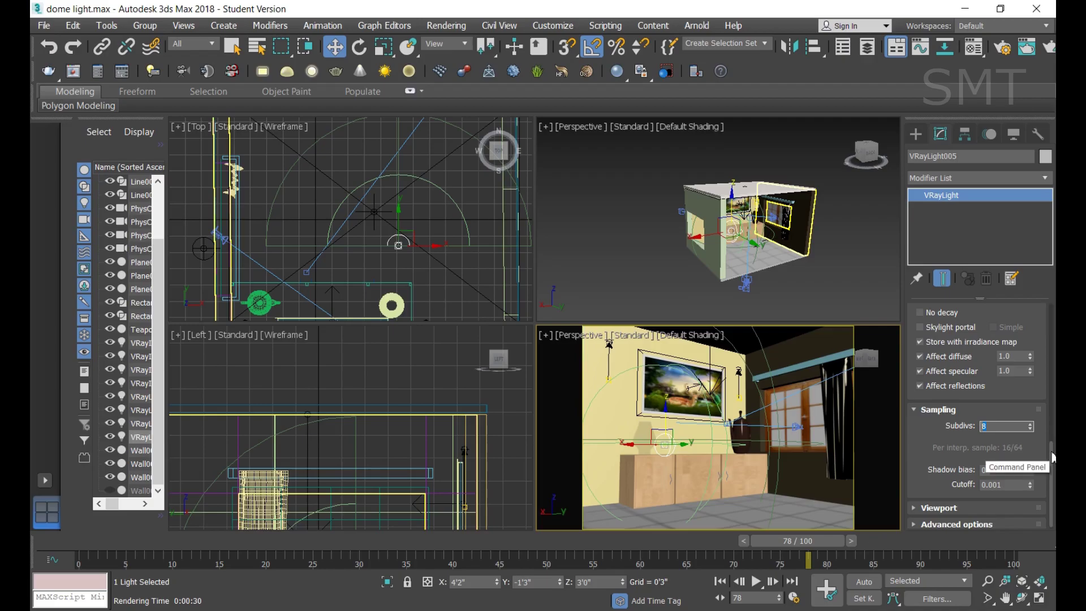
pyautogui.write('16')
pyautogui.press('Return')
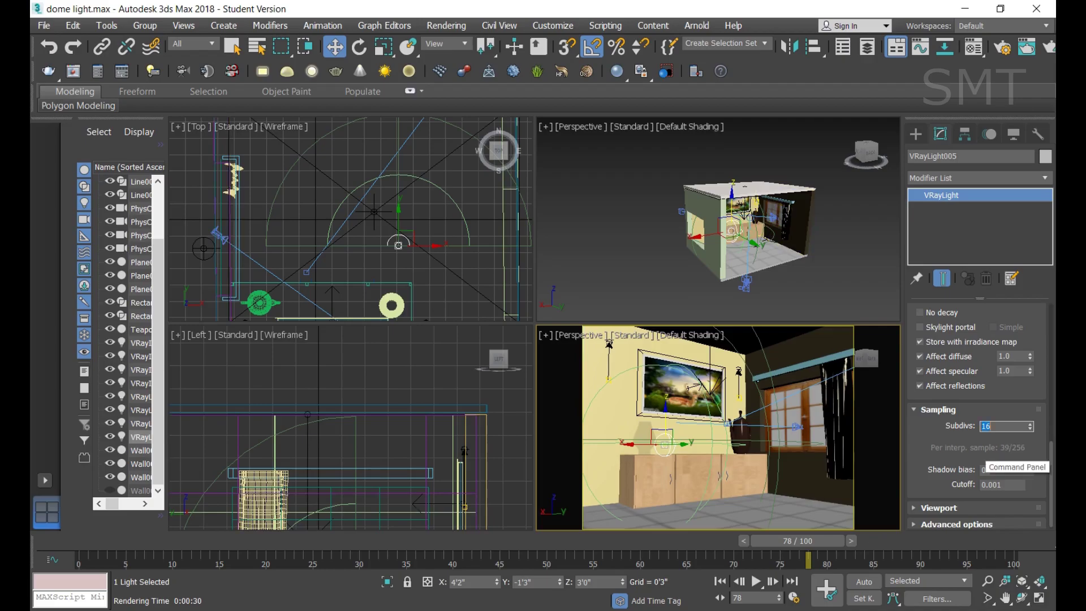
pyautogui.click(818, 481)
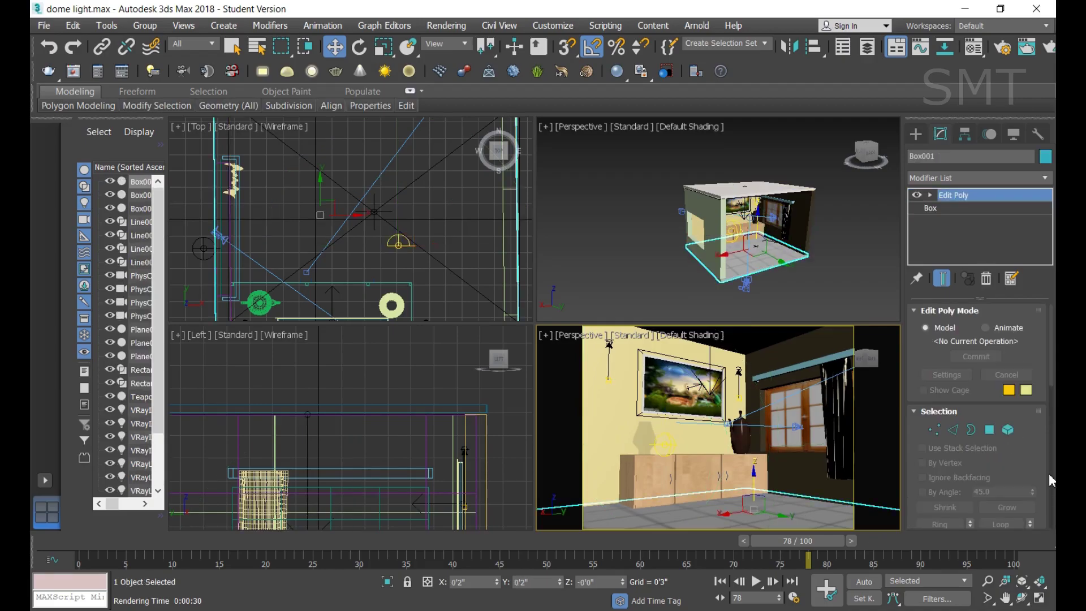
pyautogui.hotkey('shift', 'q')
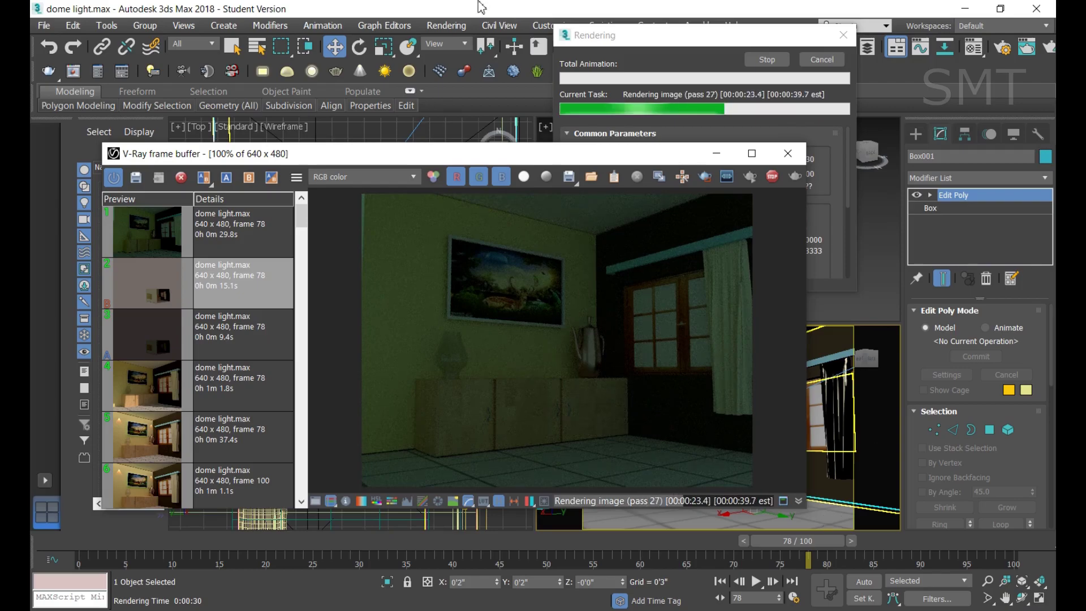
# Stop and save the 16-subdiv render to history, A/B compare it with the previous render, then close
pyautogui.click(768, 61)
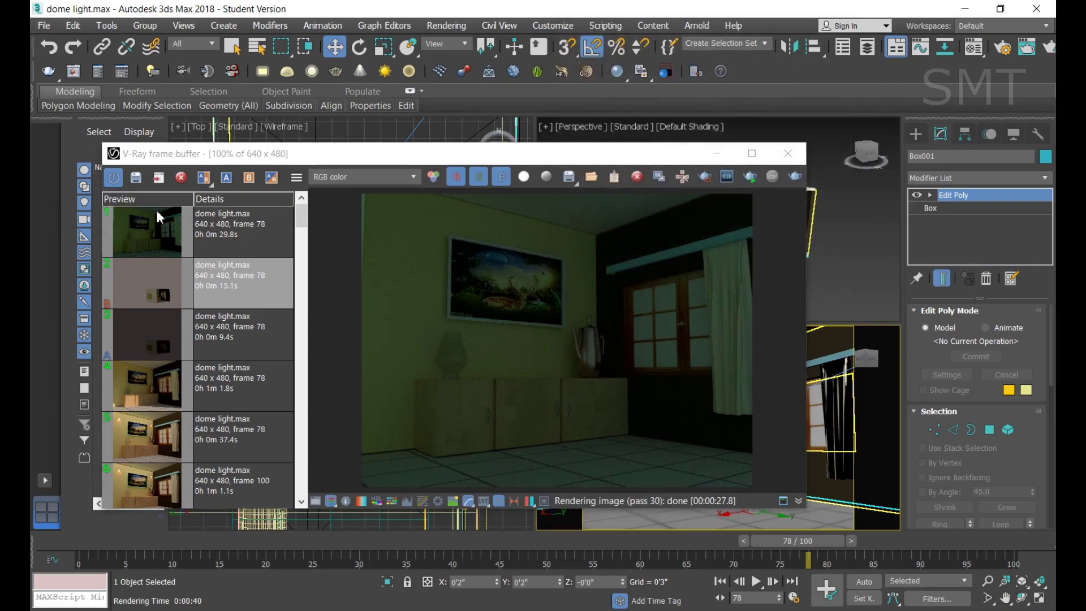
pyautogui.click(135, 177)
pyautogui.click(231, 236)
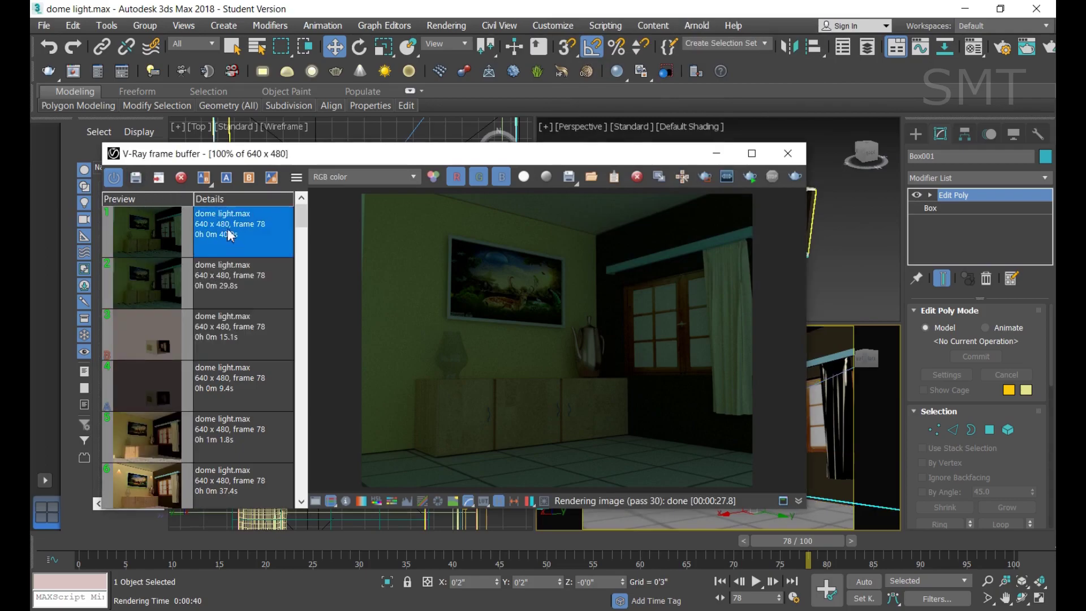
pyautogui.click(226, 177)
pyautogui.click(226, 282)
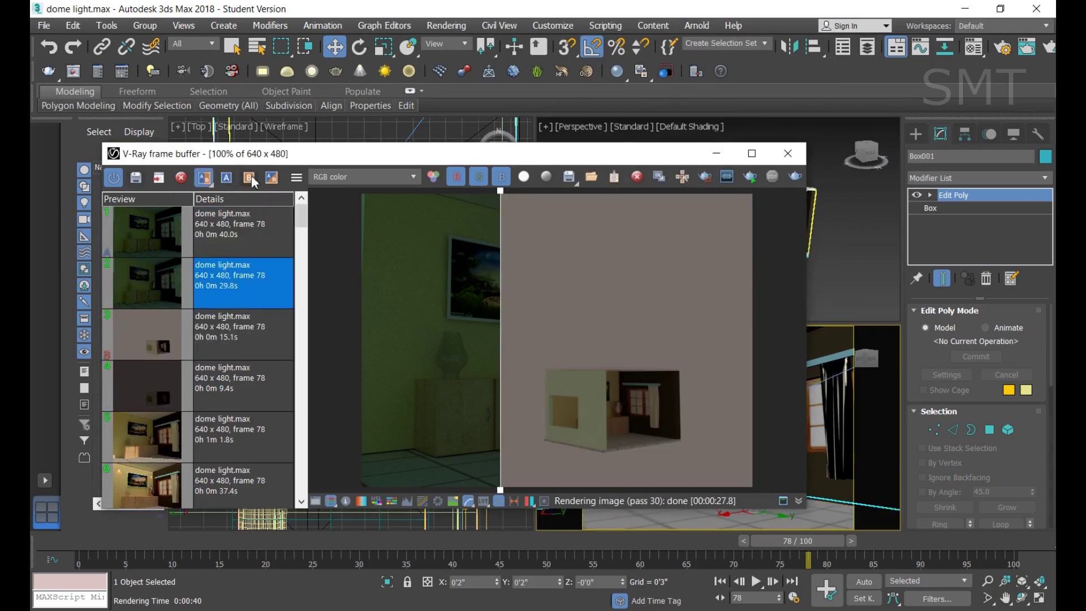
pyautogui.click(252, 180)
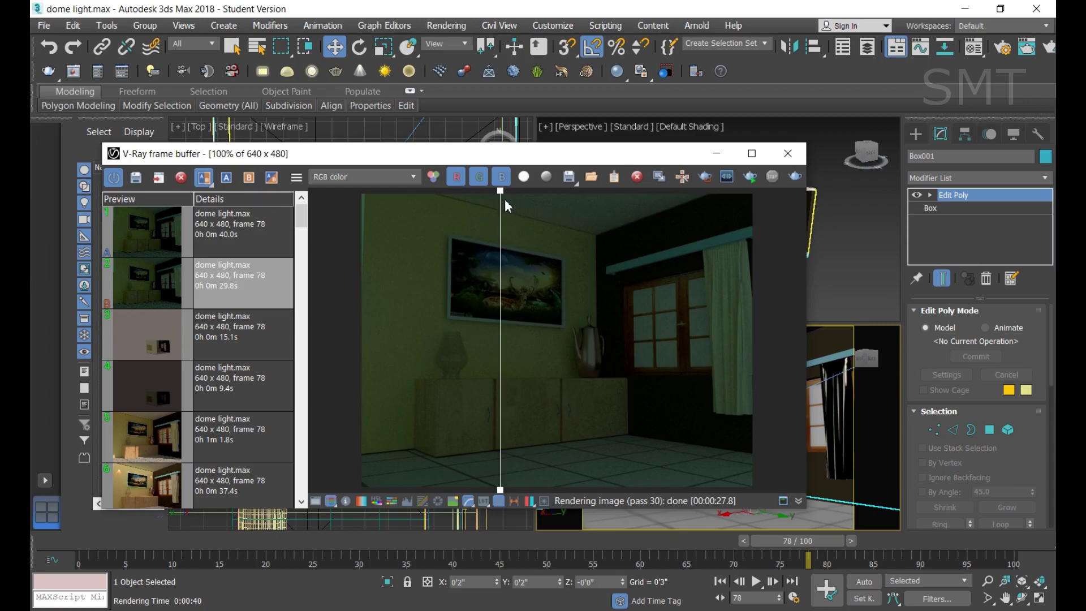
pyautogui.moveTo(485, 206)
pyautogui.mouseDown()
pyautogui.moveTo(361, 199)
pyautogui.moveTo(518, 203)
pyautogui.moveTo(618, 225)
pyautogui.moveTo(738, 218)
pyautogui.moveTo(396, 203)
pyautogui.moveTo(458, 241)
pyautogui.moveTo(752, 236)
pyautogui.moveTo(391, 240)
pyautogui.moveTo(673, 244)
pyautogui.moveTo(432, 242)
pyautogui.moveTo(454, 259)
pyautogui.moveTo(693, 260)
pyautogui.moveTo(403, 262)
pyautogui.moveTo(596, 259)
pyautogui.moveTo(460, 262)
pyautogui.moveTo(540, 262)
pyautogui.mouseUp()
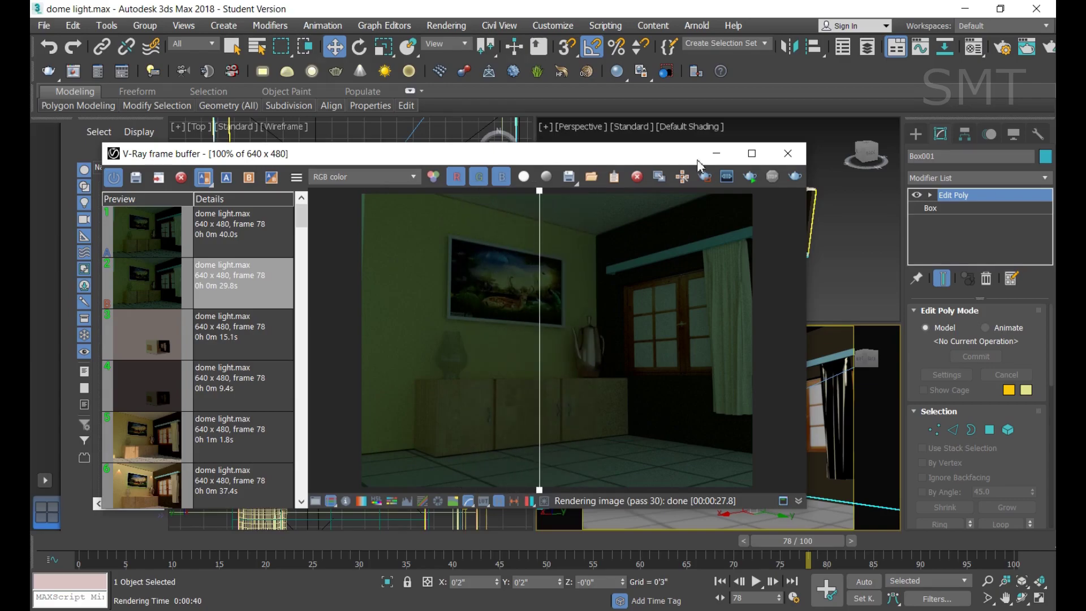
pyautogui.click(791, 156)
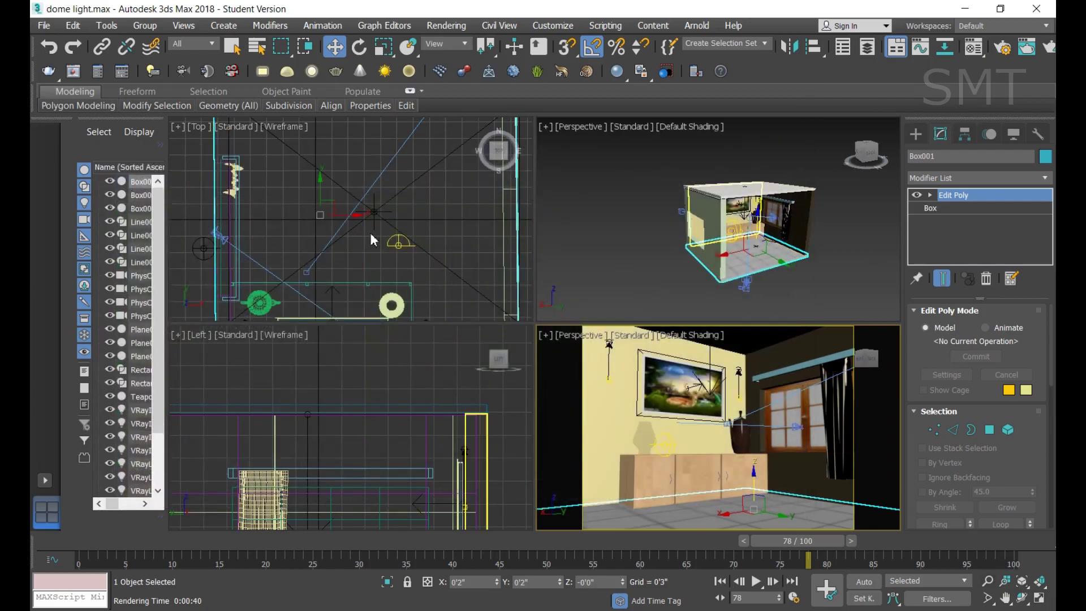
# Collapse the dome light's rollouts and open the Material/Map Browser from its No Map texture slot
pyautogui.click(404, 244)
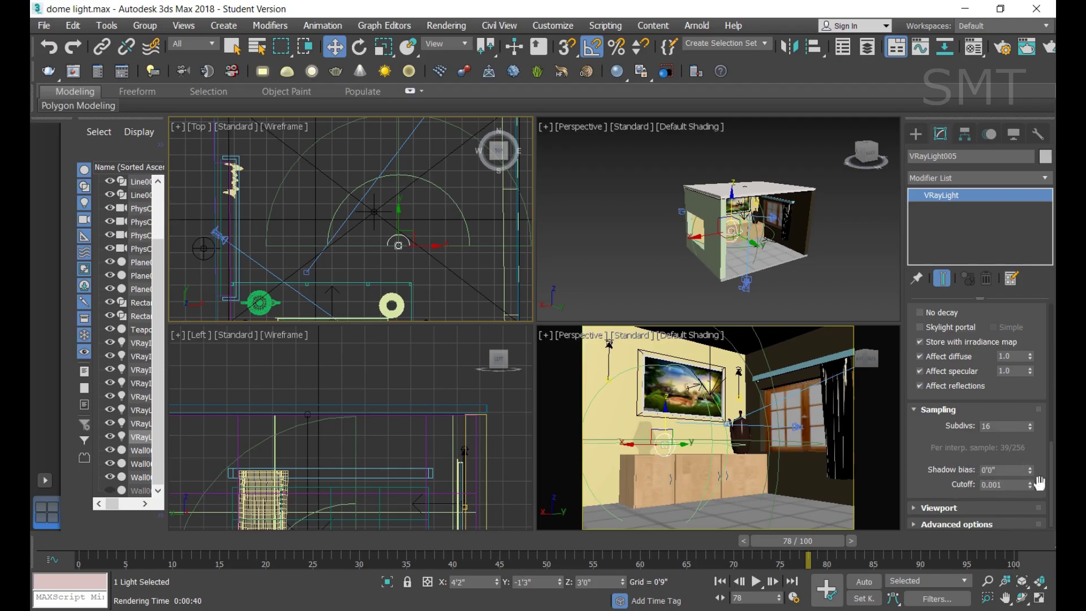
pyautogui.click(914, 509)
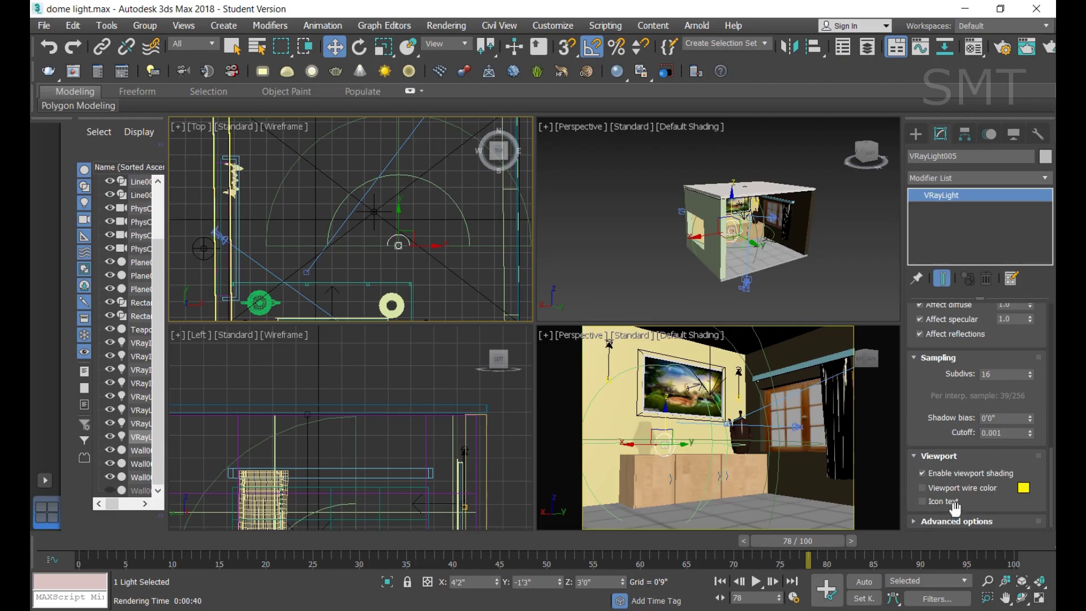
pyautogui.click(914, 523)
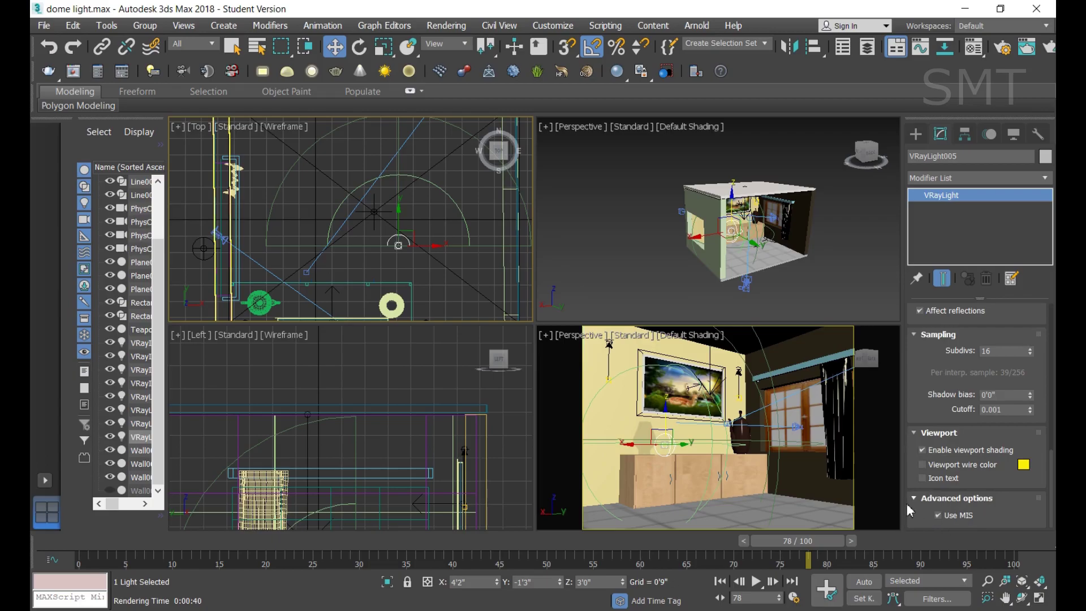
pyautogui.click(916, 499)
pyautogui.click(917, 458)
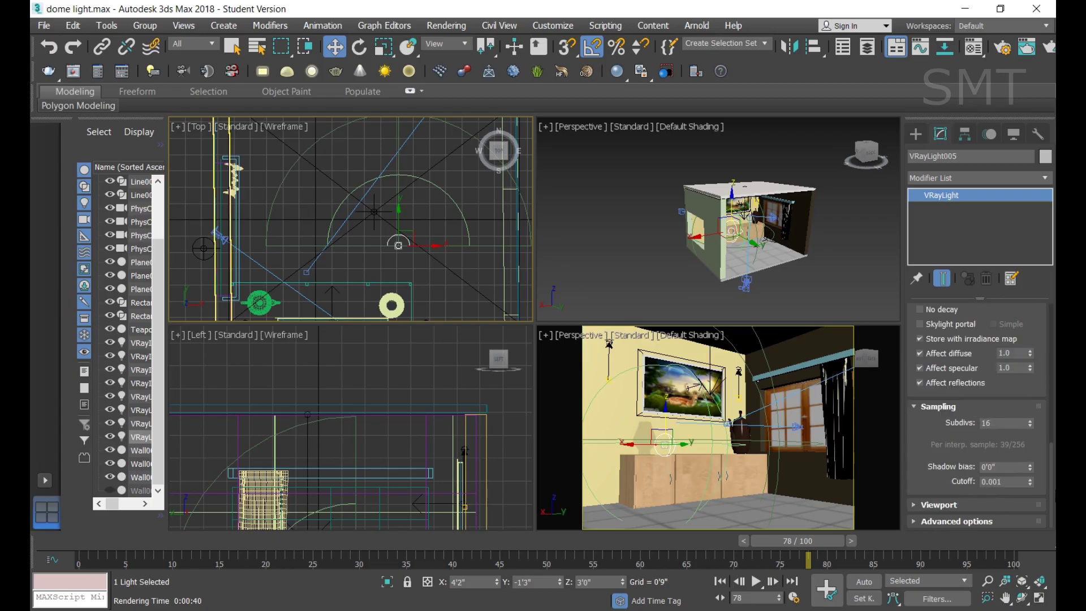
pyautogui.click(915, 407)
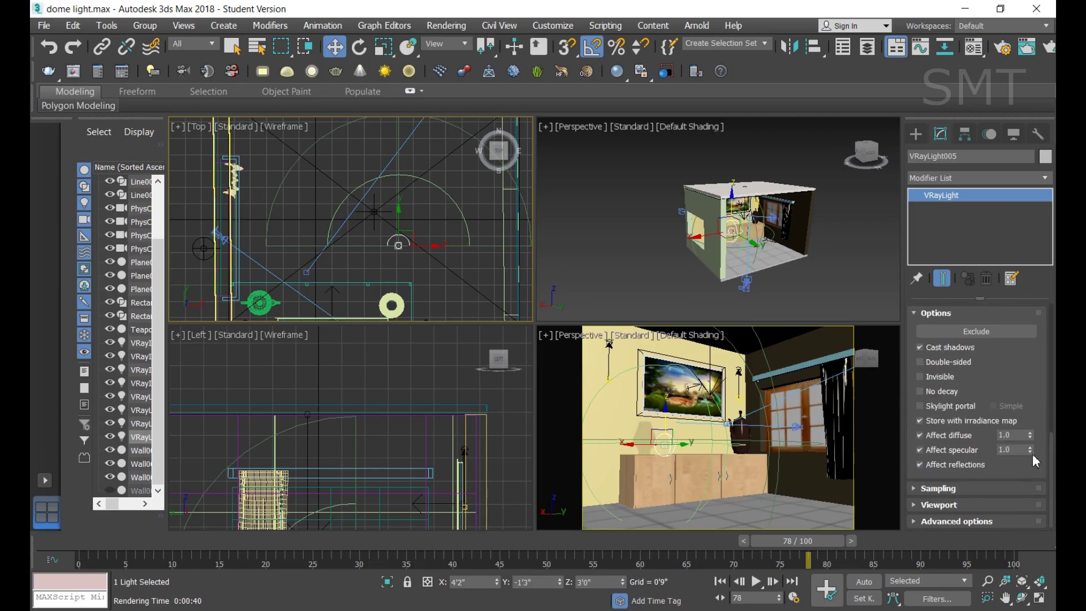
pyautogui.moveTo(1047, 476); pyautogui.dragTo(1054, 351)
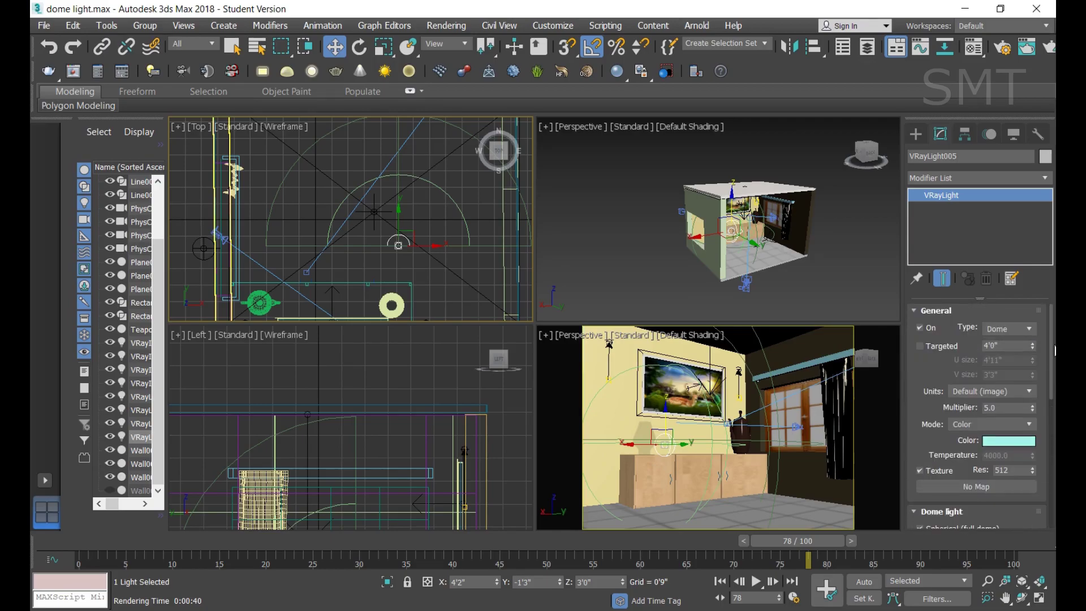
pyautogui.click(992, 486)
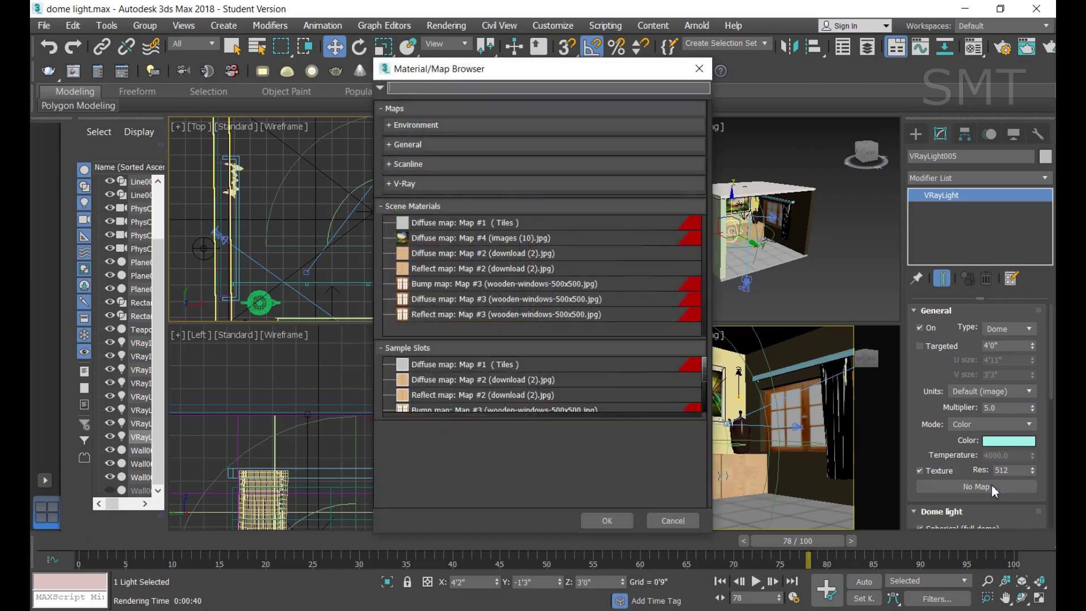
# Choose General > Bitmap as the dome light's texture map type
pyautogui.click(390, 184)
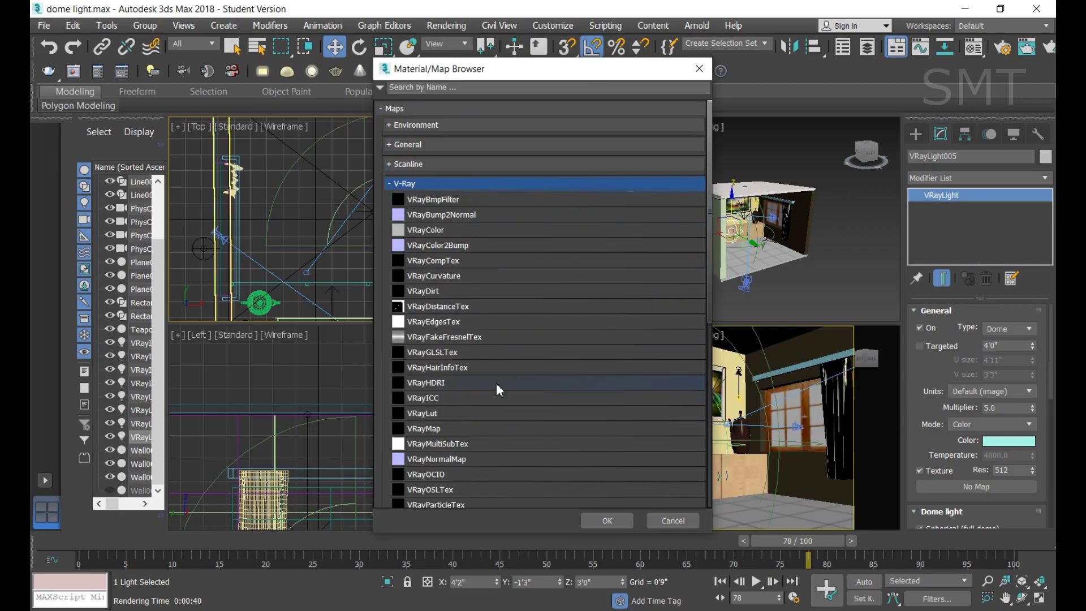
pyautogui.click(389, 184)
pyautogui.click(385, 145)
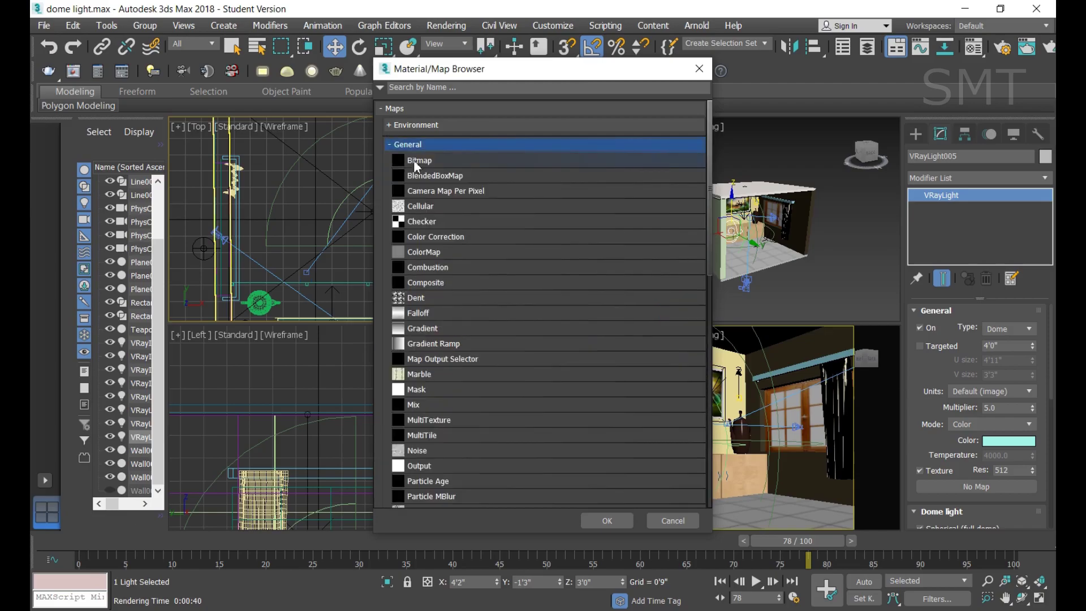
pyautogui.doubleClick(416, 163)
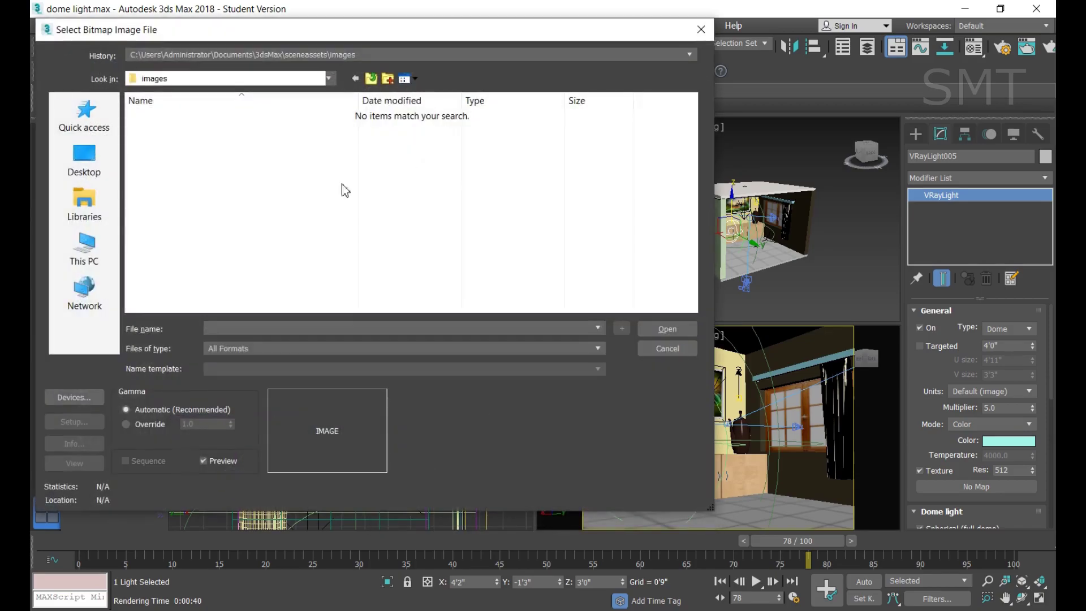
# Load autumn_park_4k.hdr from Desktop > cnc jali > hdri and accept the HDRI load settings
pyautogui.click(85, 164)
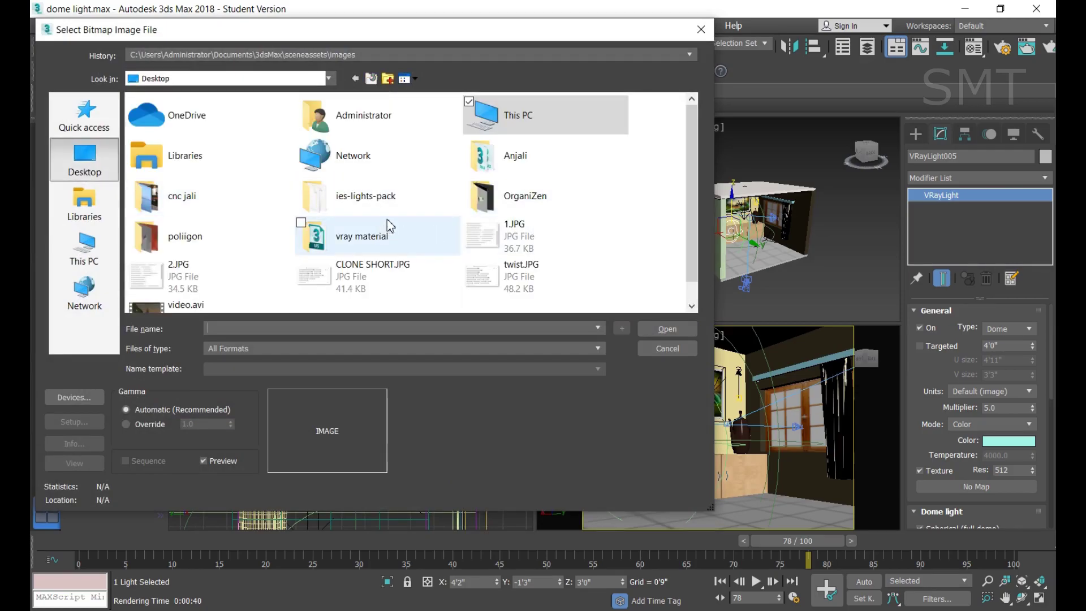
pyautogui.doubleClick(194, 200)
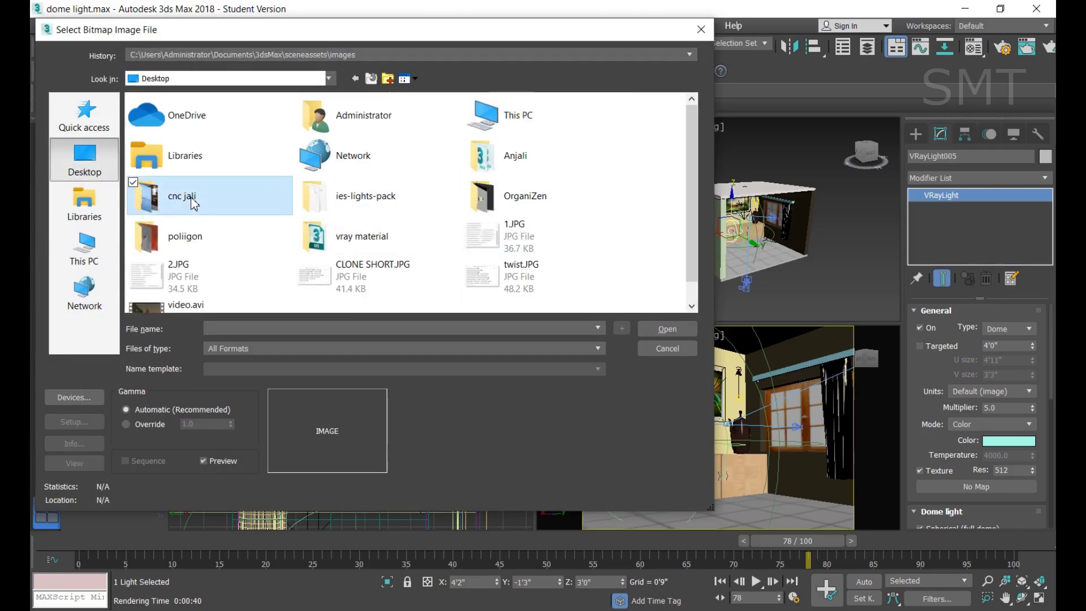
pyautogui.doubleClick(194, 139)
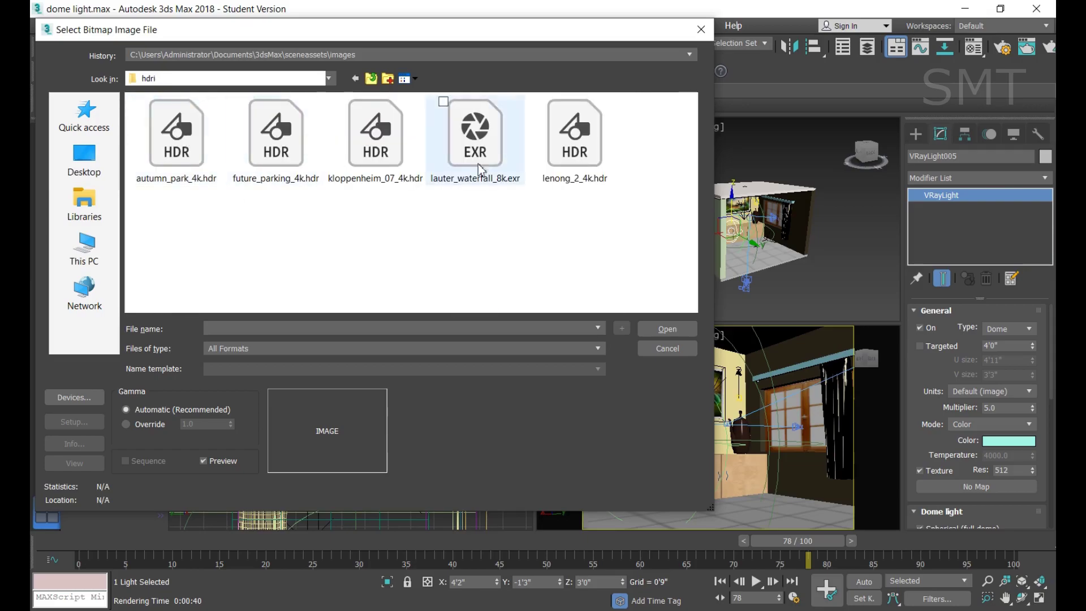
pyautogui.click(184, 145)
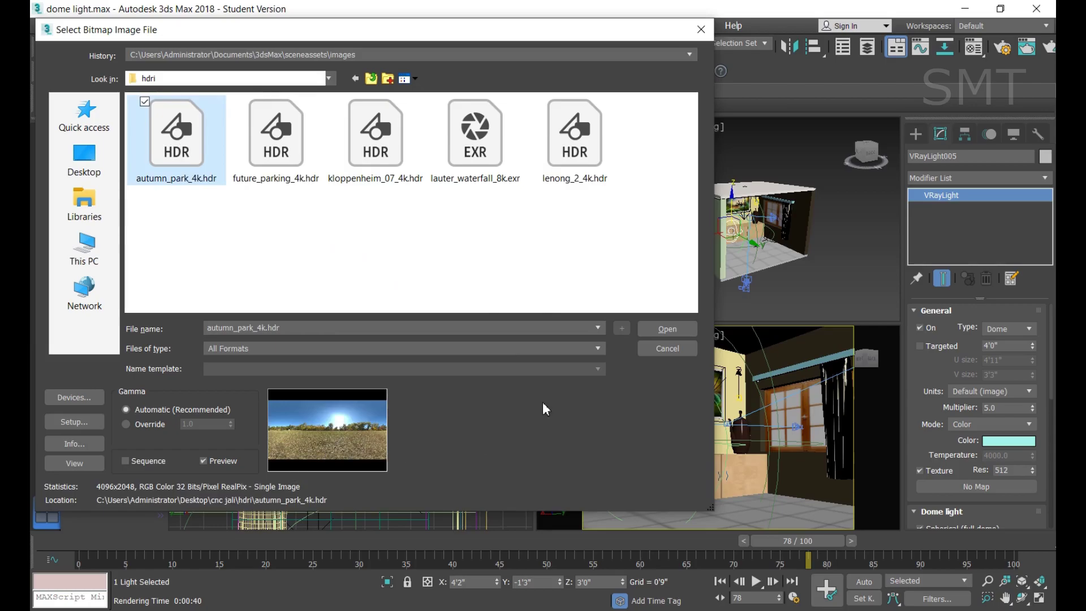
pyautogui.click(669, 337)
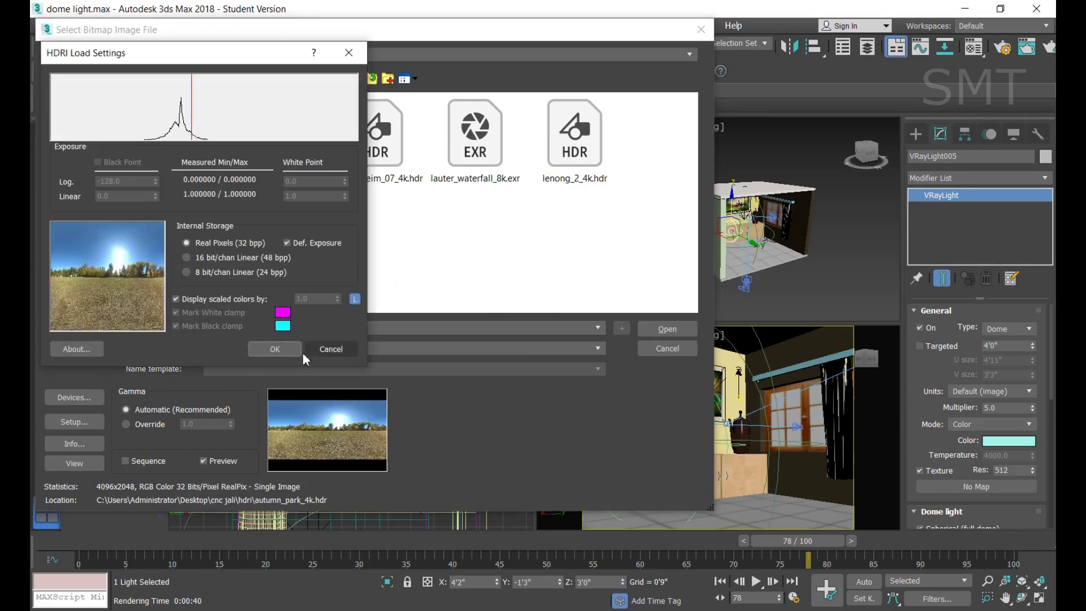
pyautogui.click(278, 350)
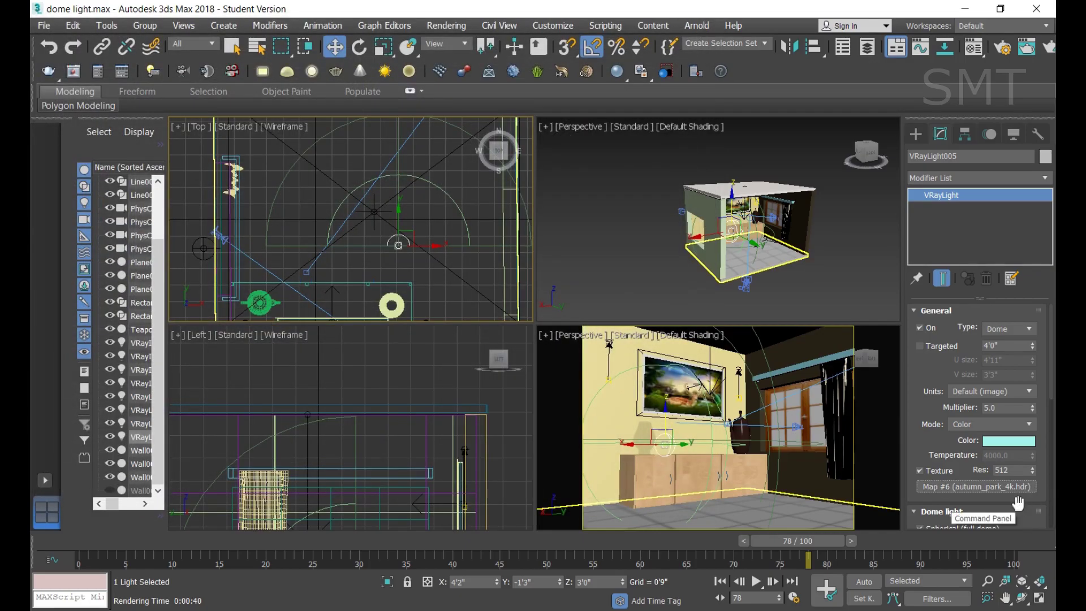
# Instance the light's autumn park Map #6 into an empty Material Editor slot and preview it enlarged
pyautogui.press('m')
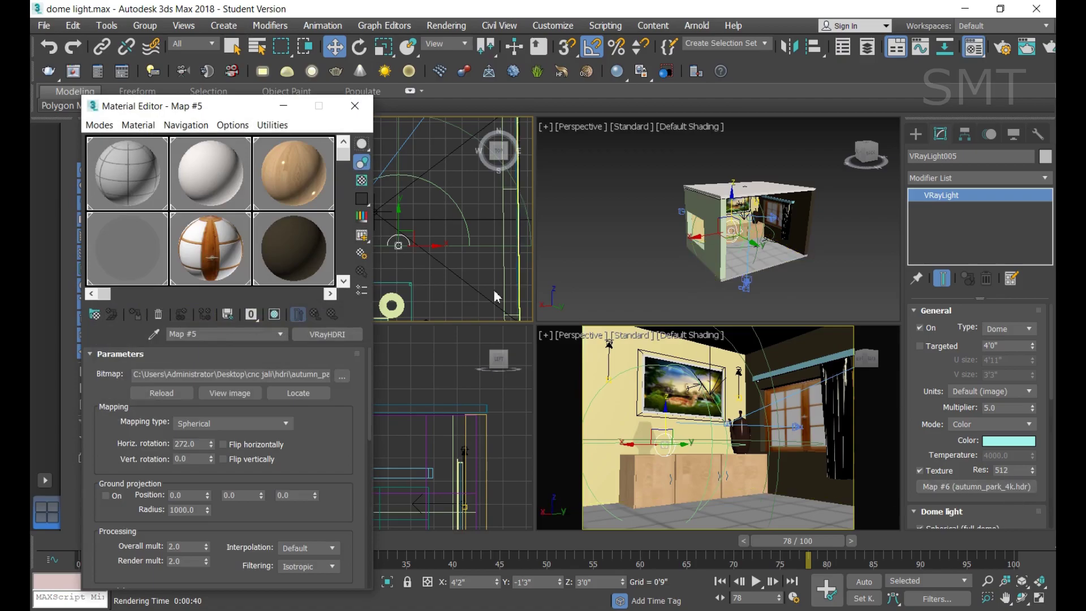
pyautogui.moveTo(345, 162); pyautogui.dragTo(343, 223)
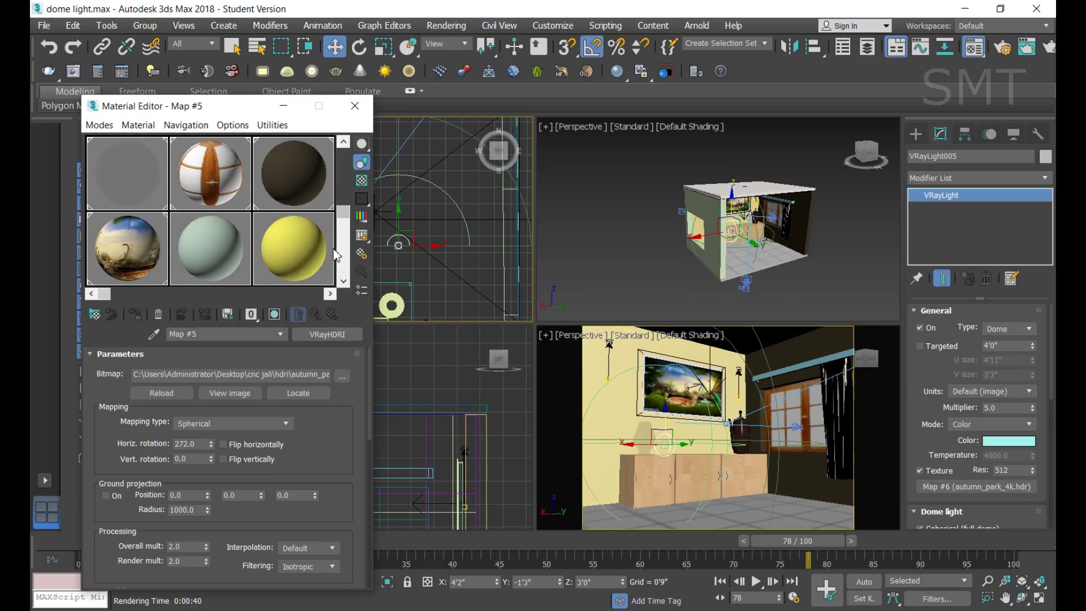
pyautogui.click(227, 253)
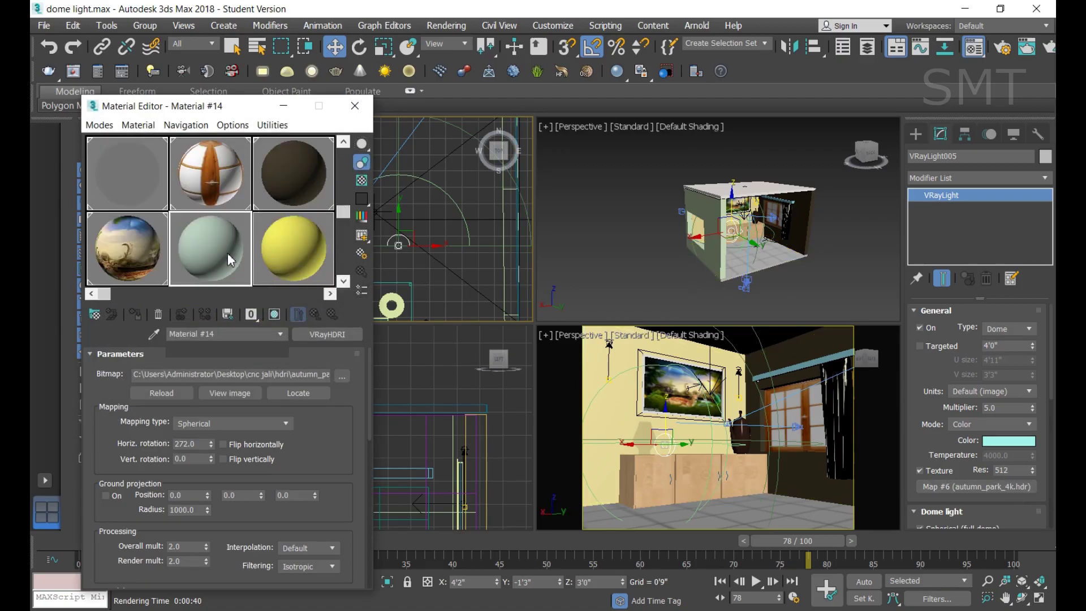
pyautogui.click(275, 314)
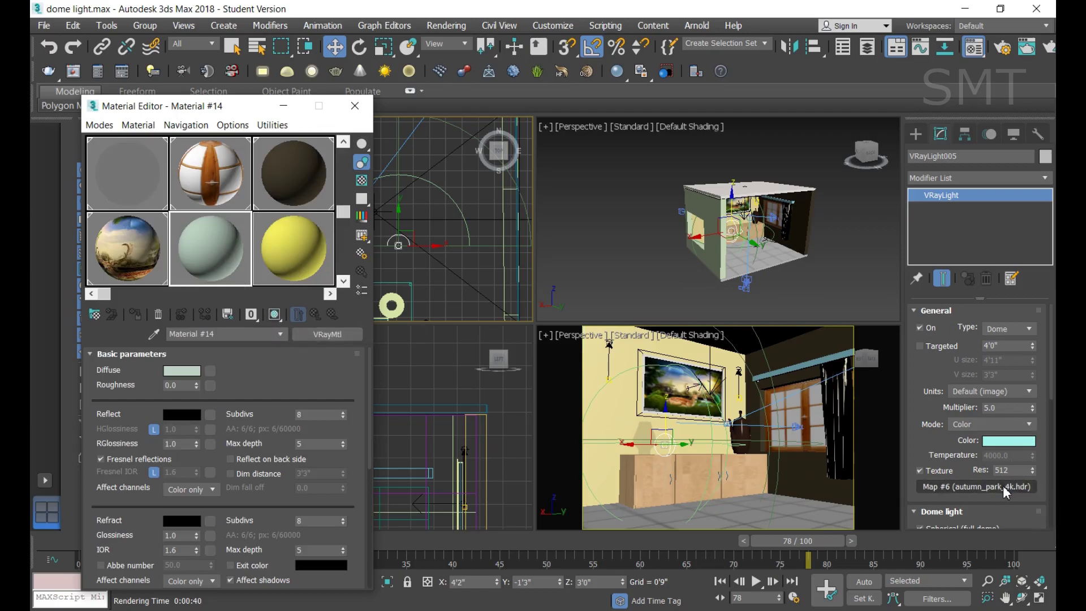
pyautogui.moveTo(1003, 486)
pyautogui.mouseDown()
pyautogui.moveTo(849, 473)
pyautogui.moveTo(211, 370)
pyautogui.mouseUp()
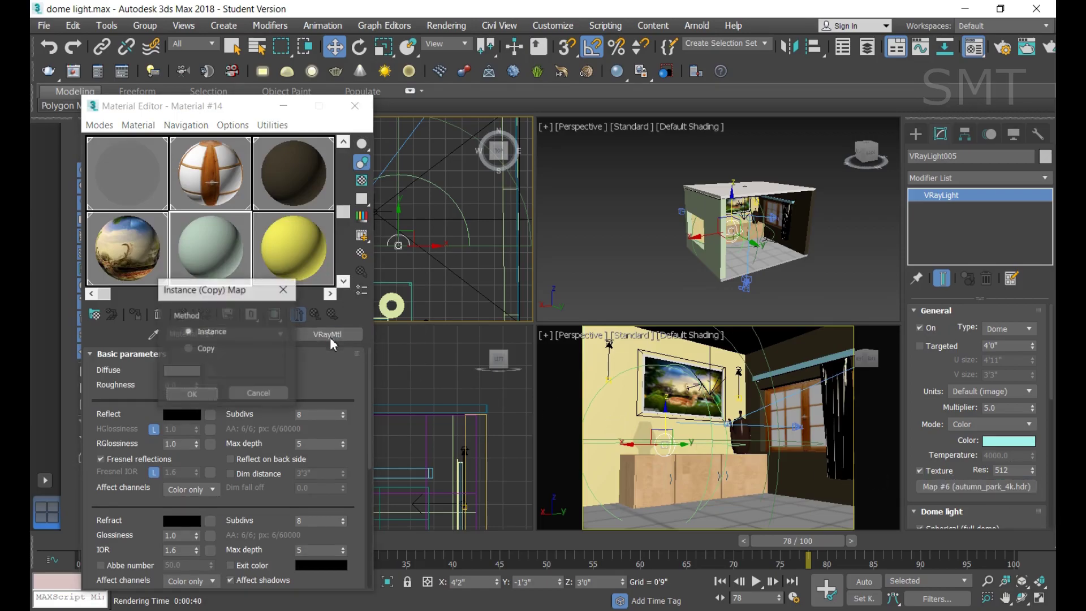
pyautogui.click(189, 396)
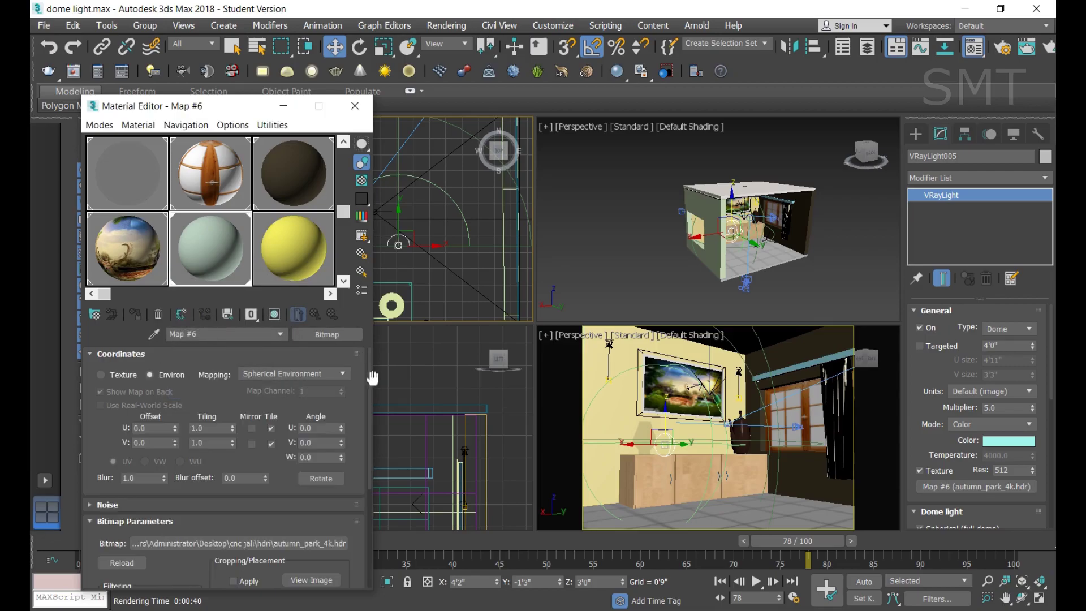
pyautogui.doubleClick(193, 249)
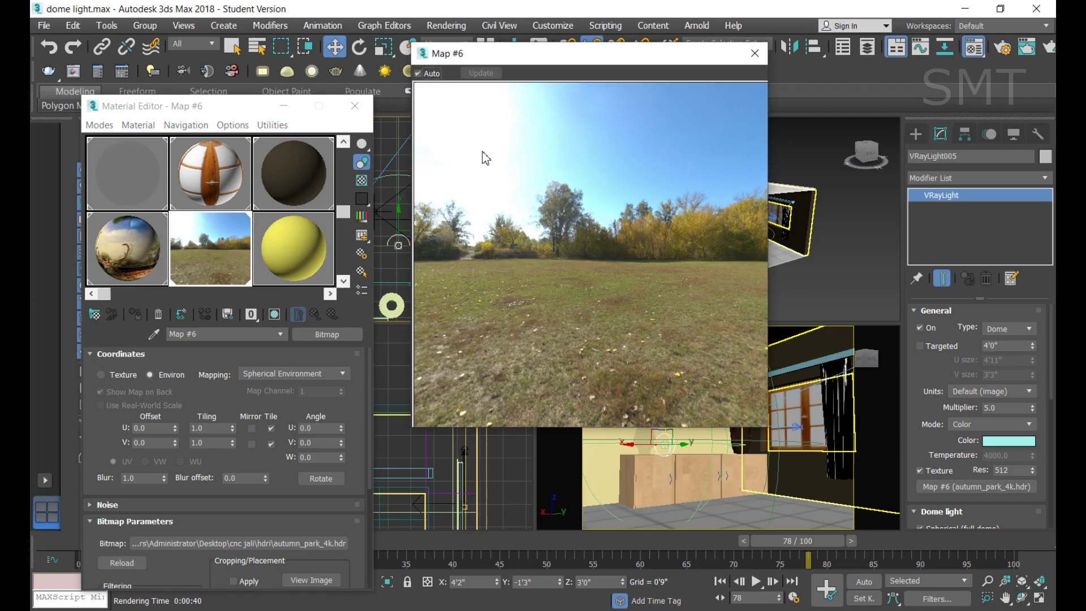
pyautogui.click(755, 57)
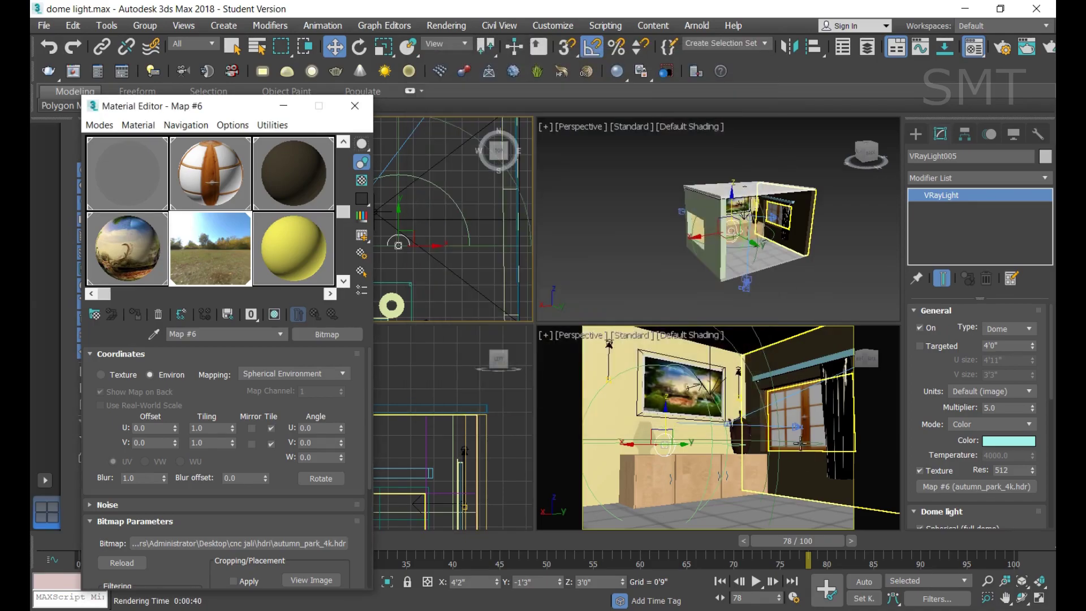
pyautogui.click(811, 494)
# Render the room view with the autumn park dome light, stopping after 28 passes
pyautogui.hotkey('shift', 'q')
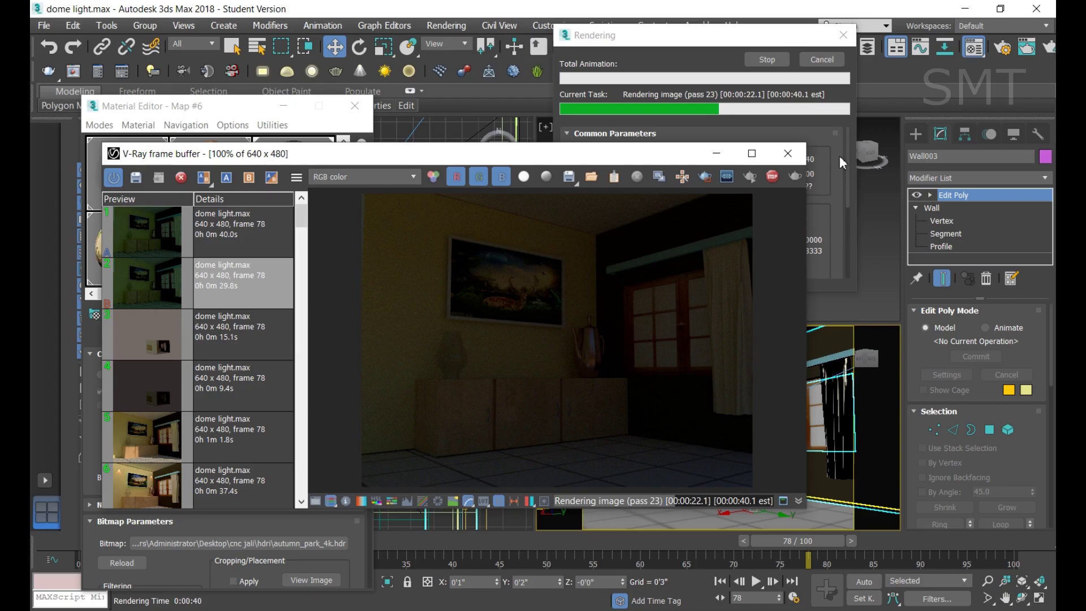
pyautogui.click(770, 61)
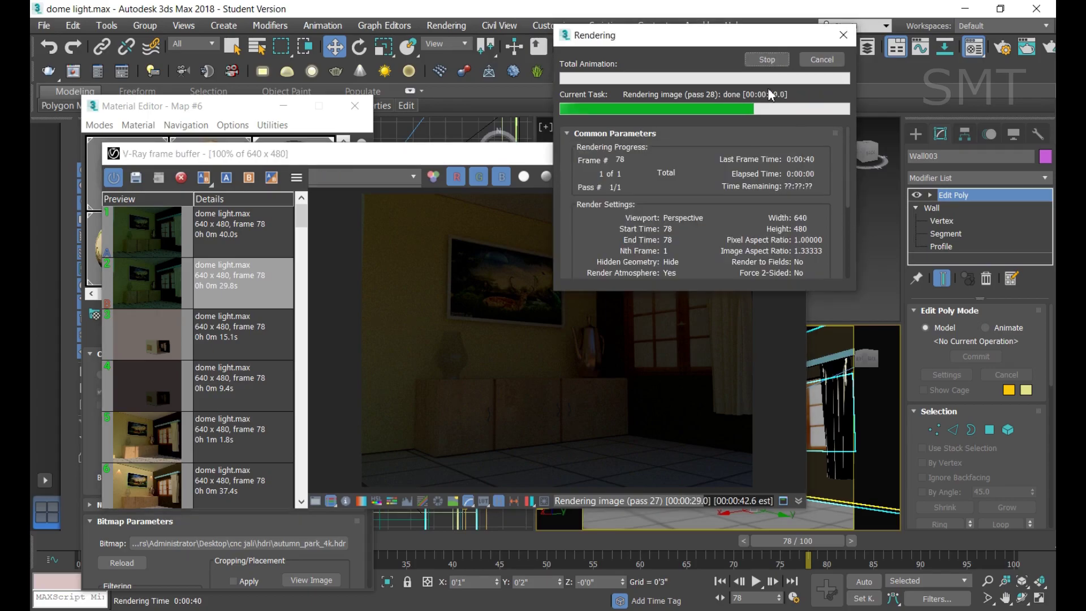
# Save the render to history, compare newest (A) against previous (B) with the divider, then close
pyautogui.click(135, 178)
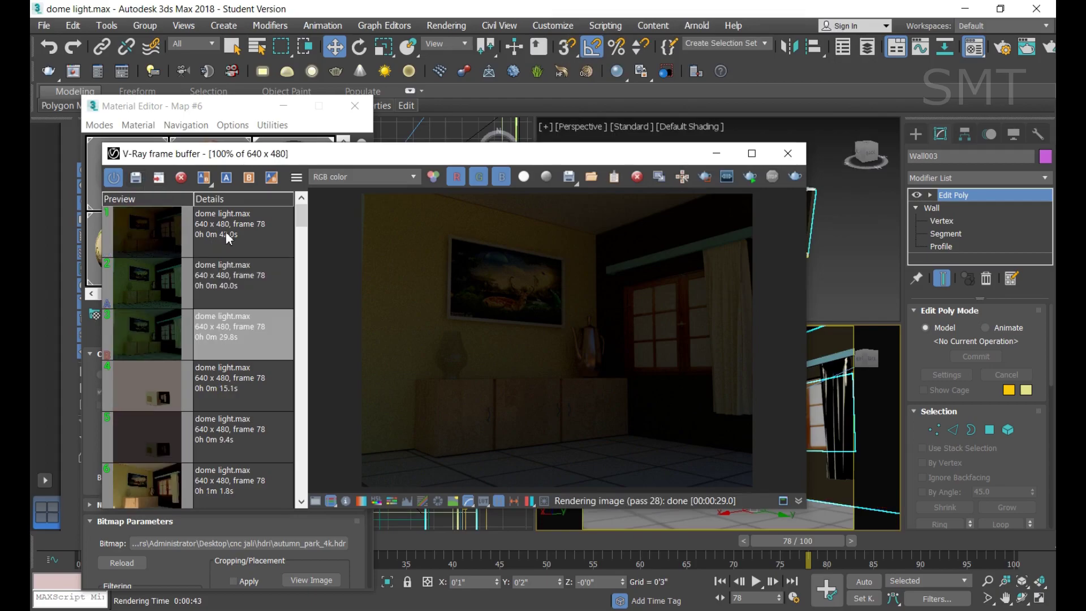
pyautogui.click(228, 237)
pyautogui.click(226, 177)
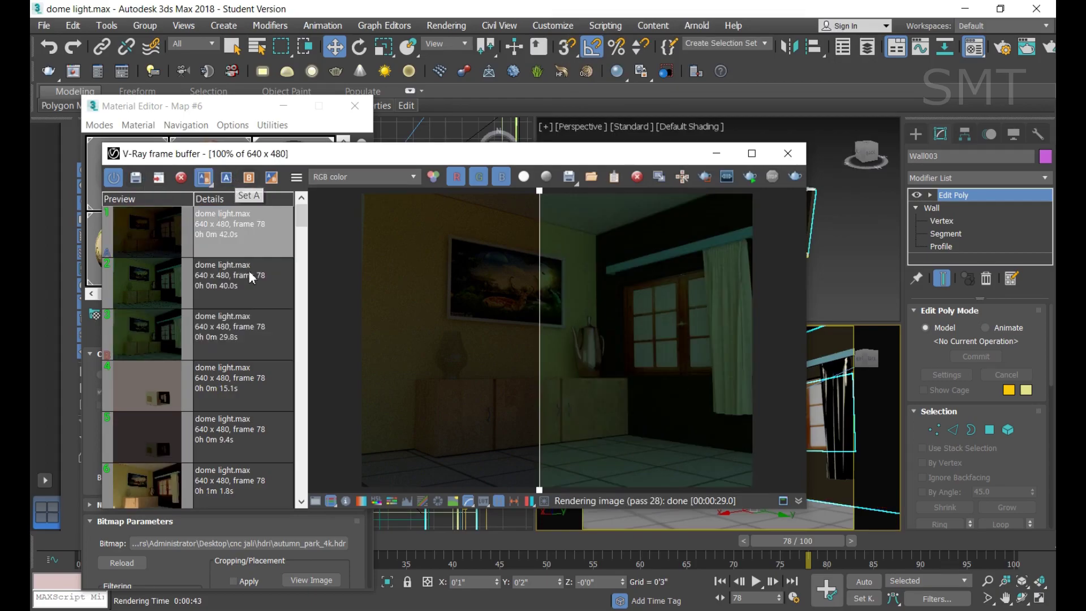
pyautogui.click(246, 277)
pyautogui.click(249, 177)
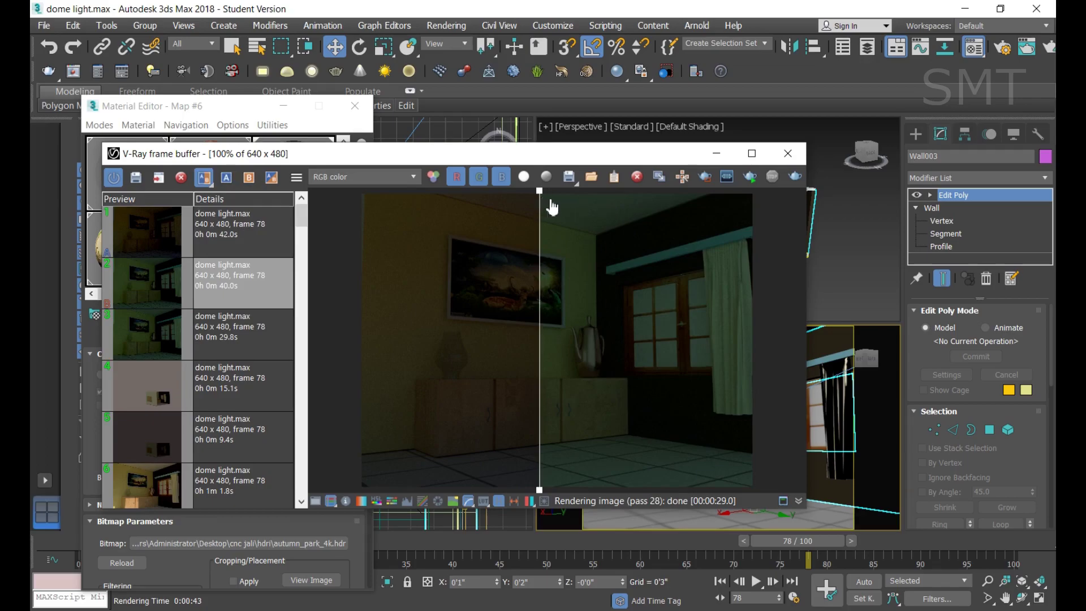
pyautogui.moveTo(547, 201)
pyautogui.mouseDown()
pyautogui.moveTo(808, 204)
pyautogui.moveTo(311, 232)
pyautogui.moveTo(744, 235)
pyautogui.moveTo(416, 254)
pyautogui.mouseUp()
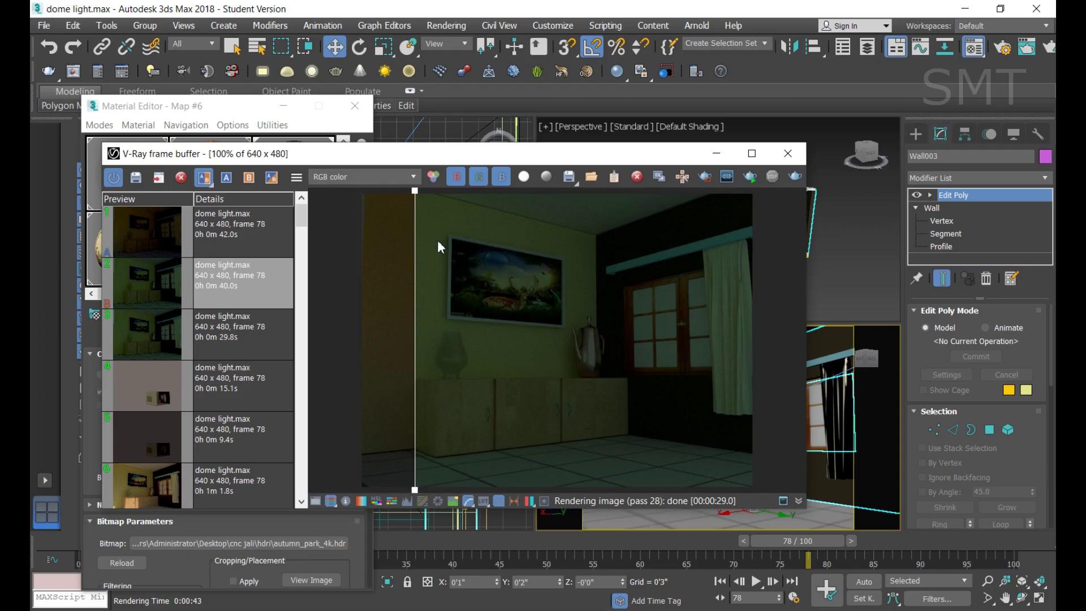
pyautogui.moveTo(410, 195)
pyautogui.mouseDown()
pyautogui.moveTo(753, 220)
pyautogui.moveTo(468, 228)
pyautogui.moveTo(576, 232)
pyautogui.mouseUp()
pyautogui.click(790, 161)
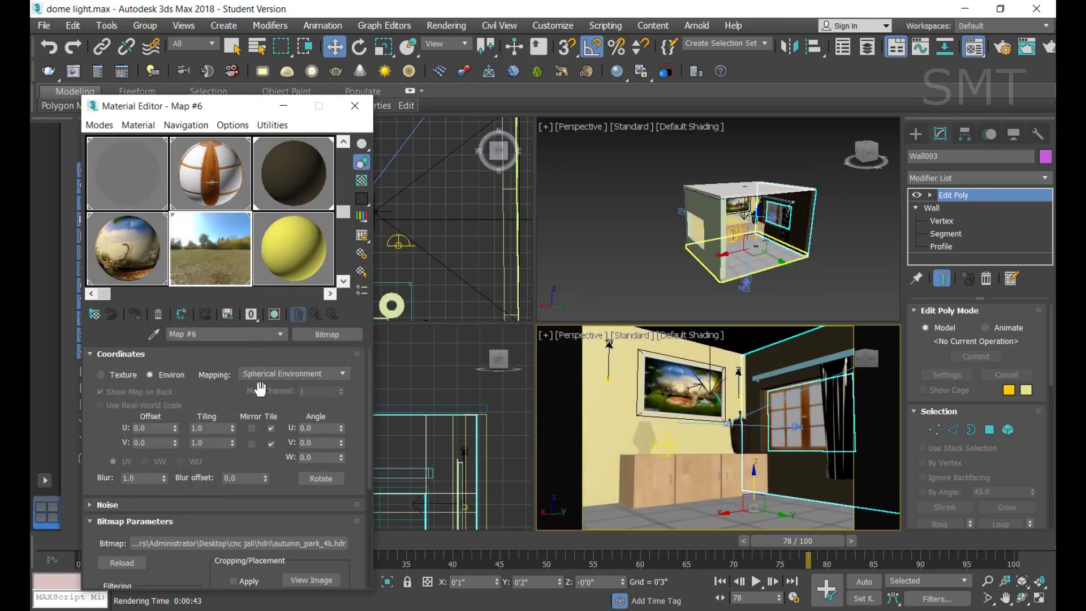
# Try Screen and Shrink-wrap Environment mapping on the park map in an enlarged preview
pyautogui.click(301, 373)
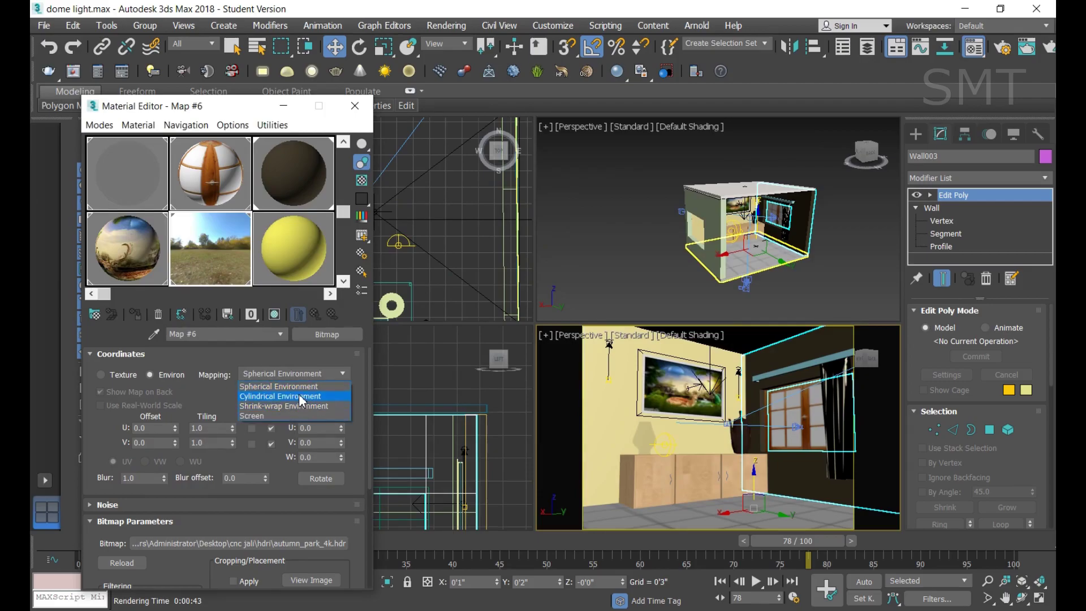
pyautogui.click(300, 417)
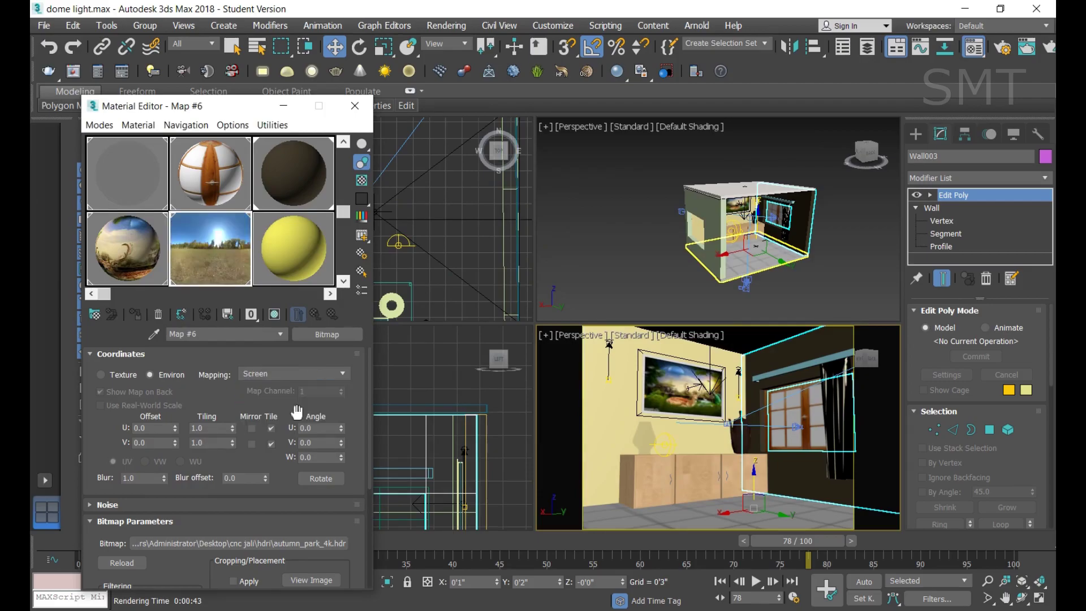
pyautogui.doubleClick(233, 265)
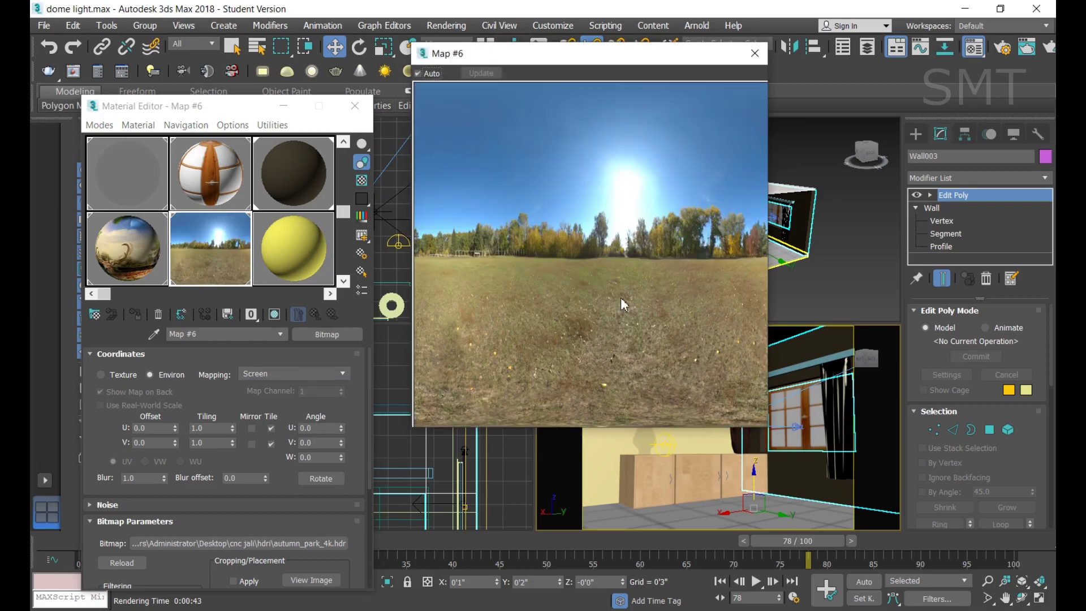
pyautogui.click(309, 373)
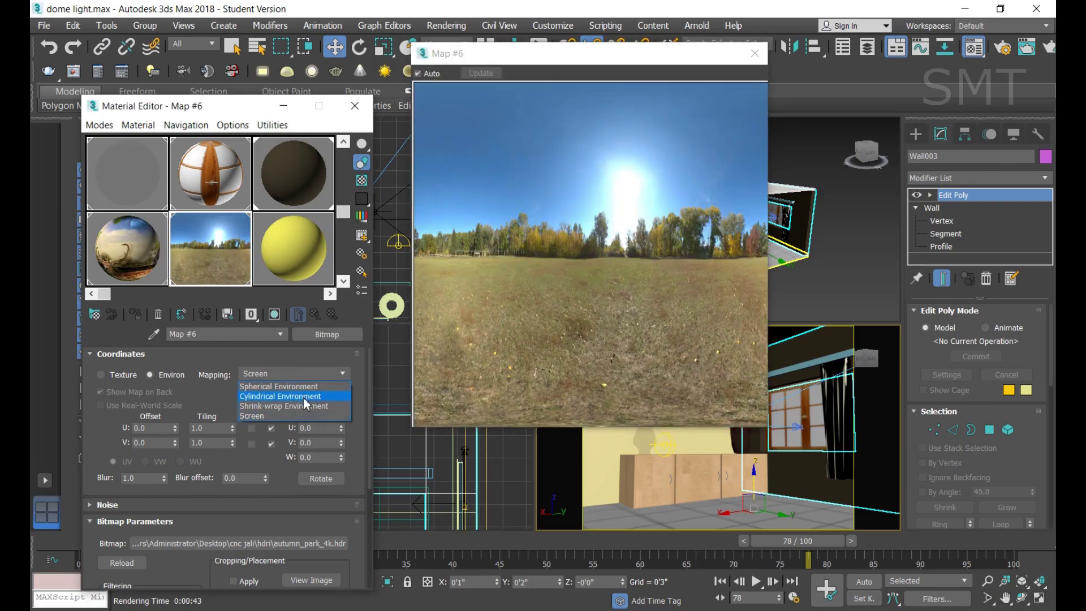
pyautogui.click(304, 409)
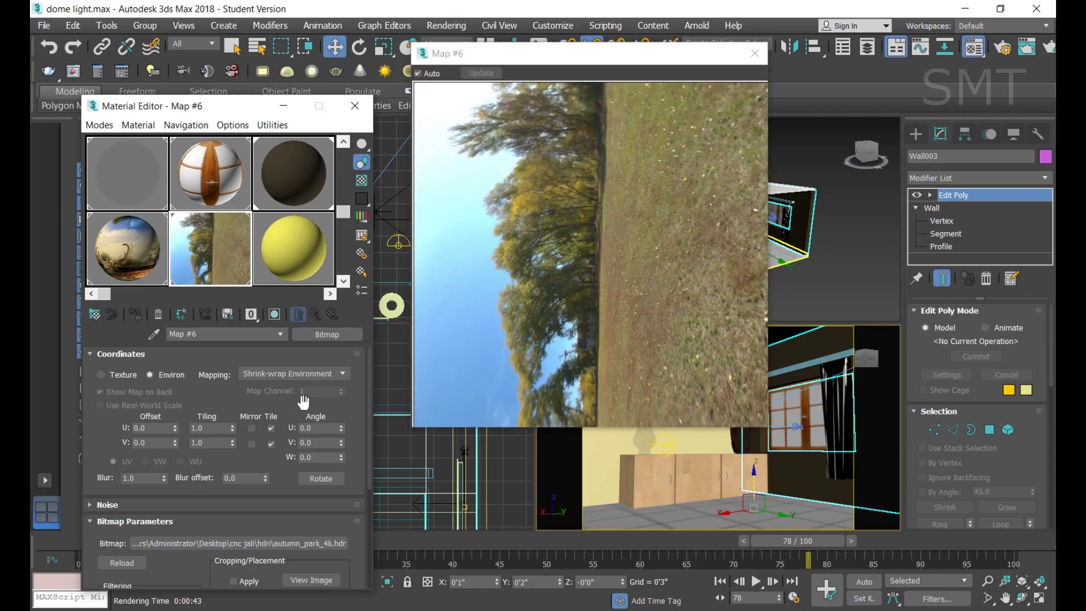
# Try Cylindrical Environment, restore Spherical Environment mapping, and close the large preview
pyautogui.click(342, 375)
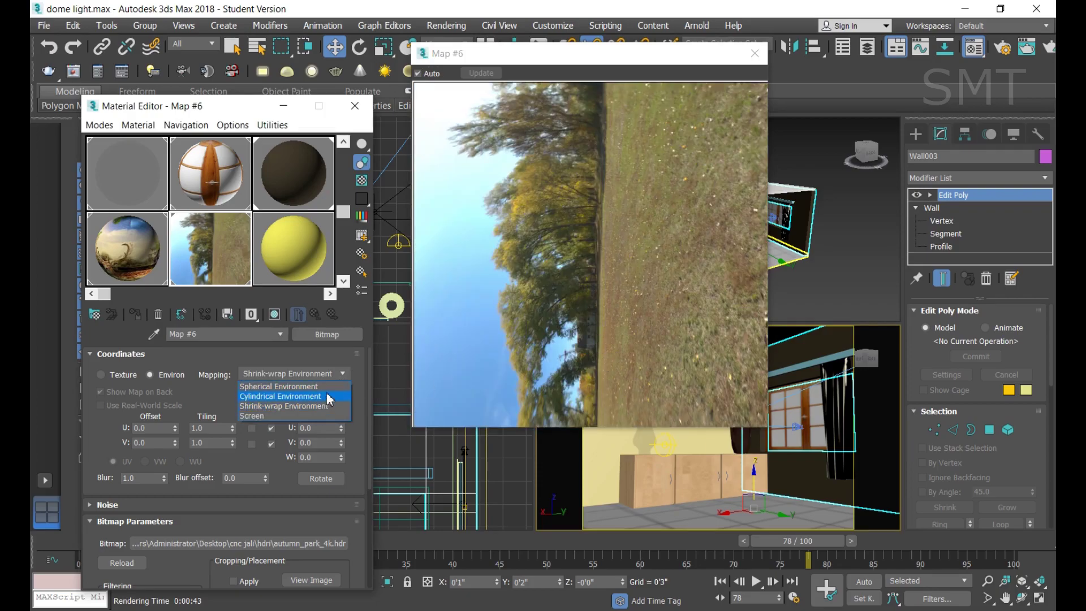
pyautogui.click(327, 396)
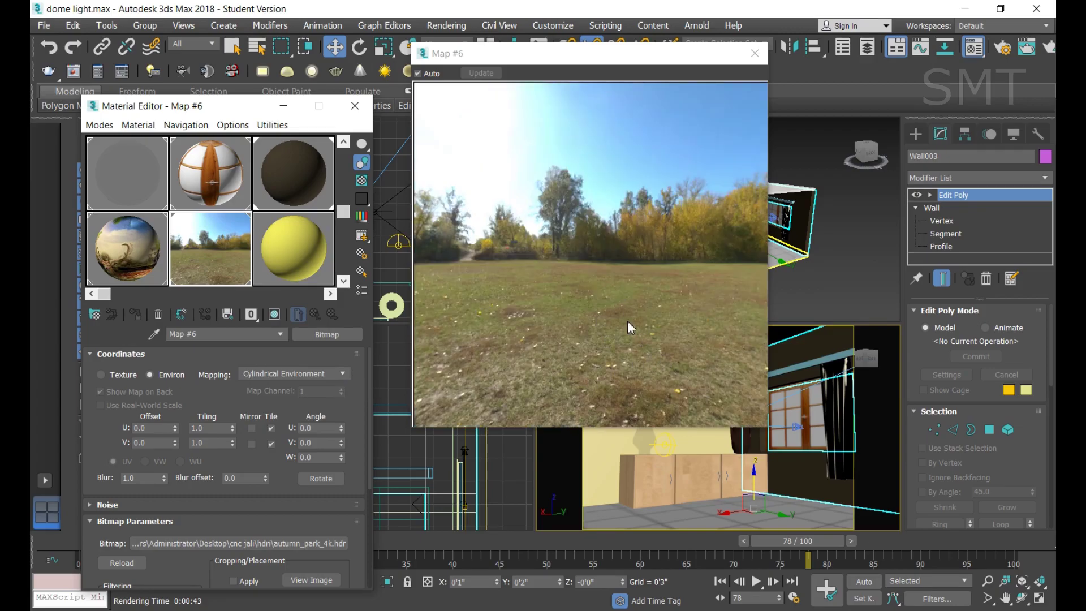
pyautogui.click(342, 375)
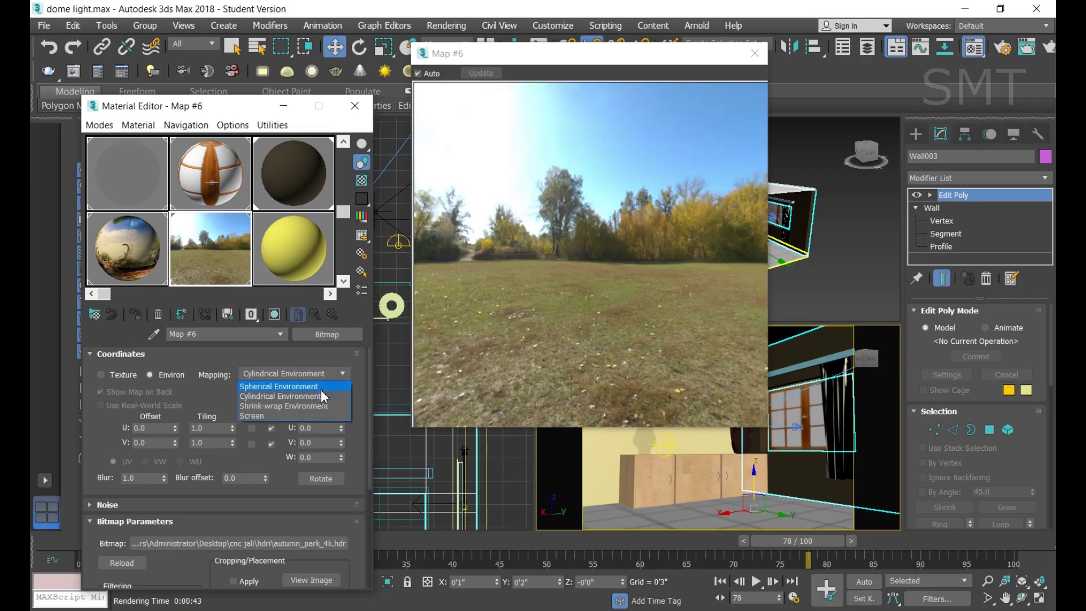
pyautogui.click(323, 387)
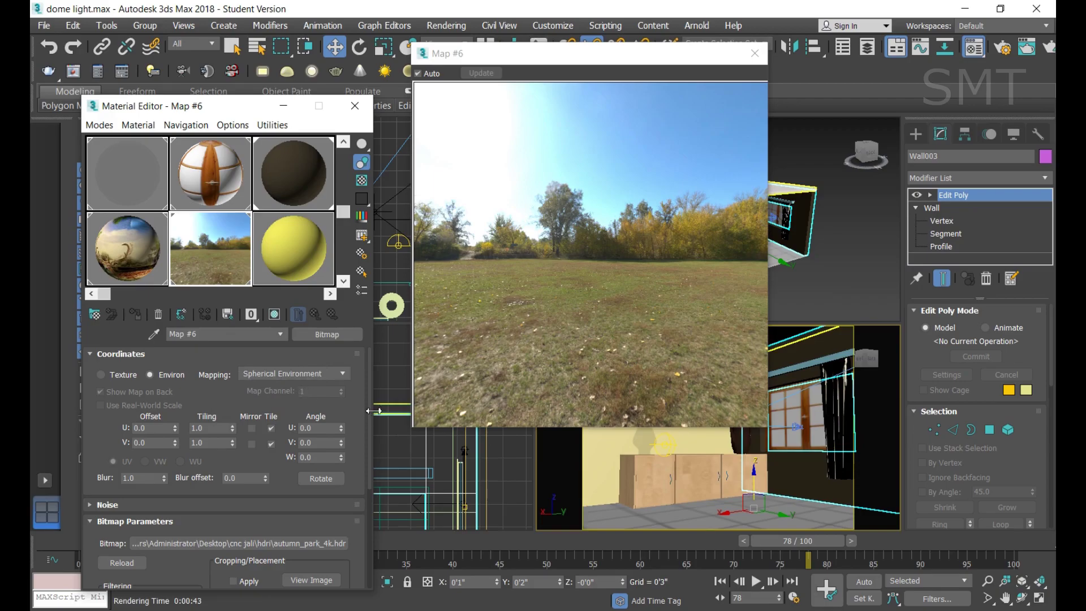
pyautogui.moveTo(368, 369)
pyautogui.mouseDown()
pyautogui.moveTo(368, 472)
pyautogui.moveTo(375, 367)
pyautogui.mouseUp()
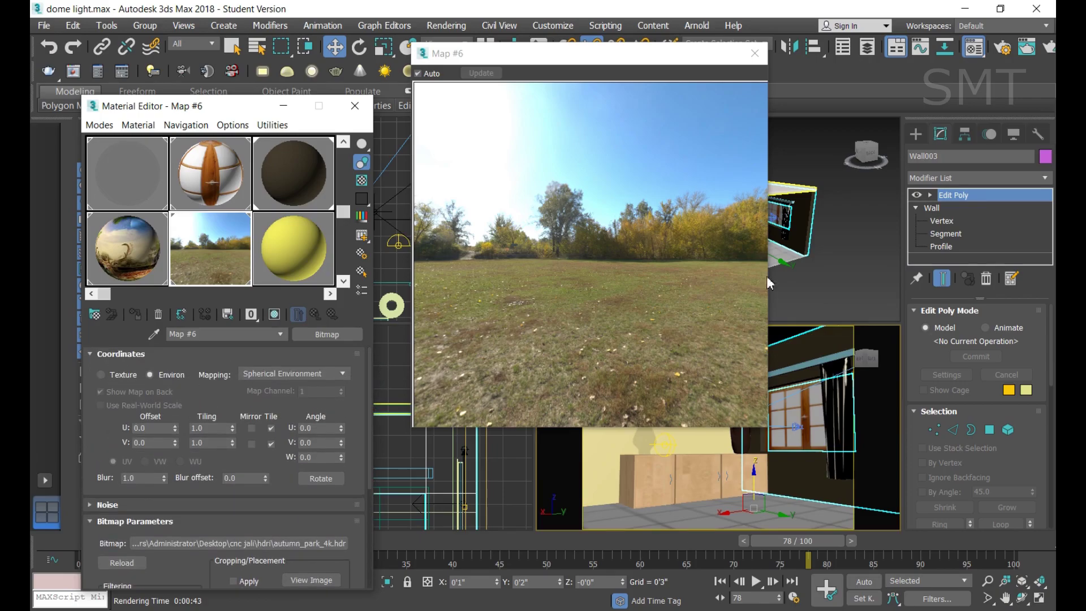
pyautogui.click(755, 53)
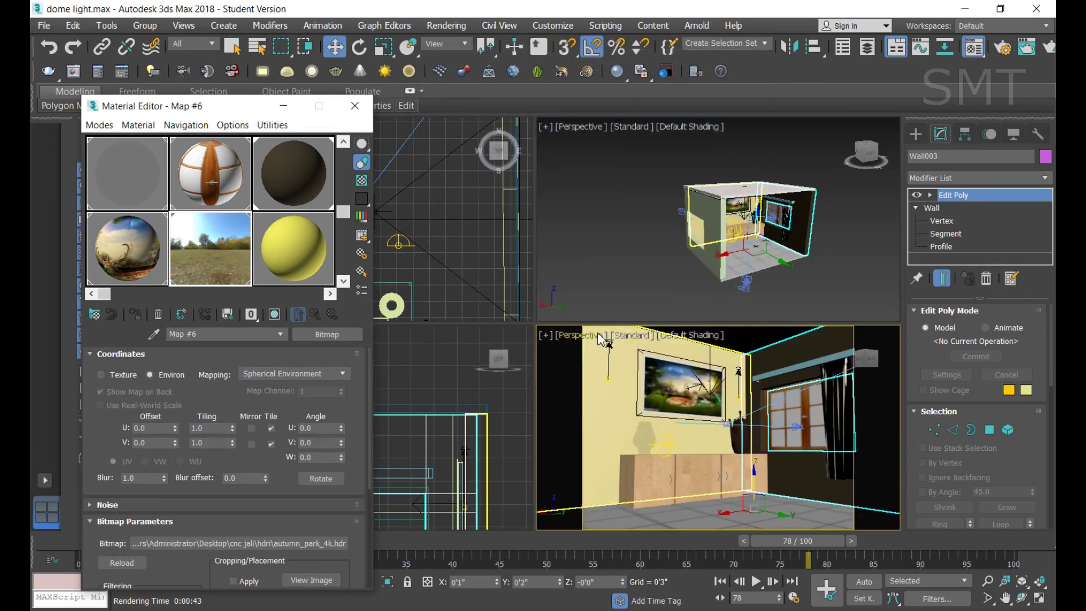
# Switch the bottom-right viewport to PhysCamera002, select Box001, and start a V-Ray render
pyautogui.click(592, 338)
pyautogui.moveTo(629, 75)
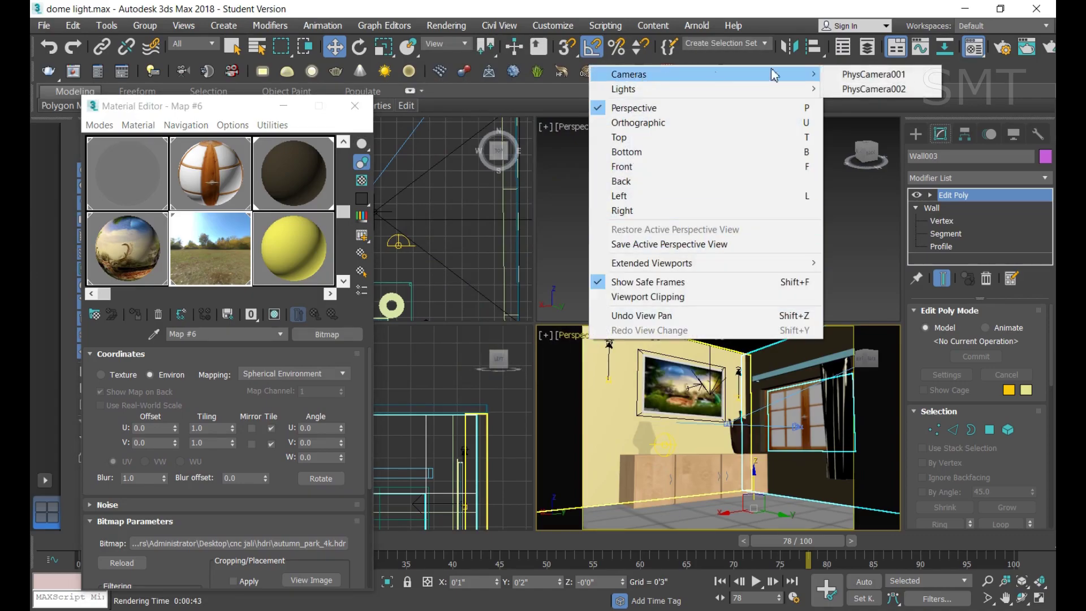
pyautogui.click(866, 90)
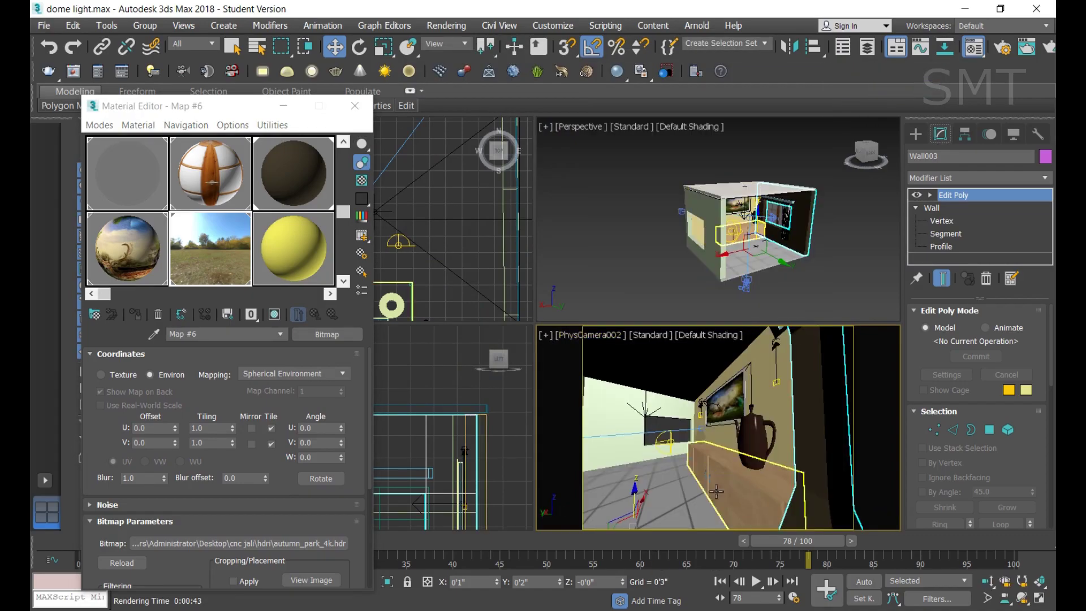
pyautogui.click(695, 498)
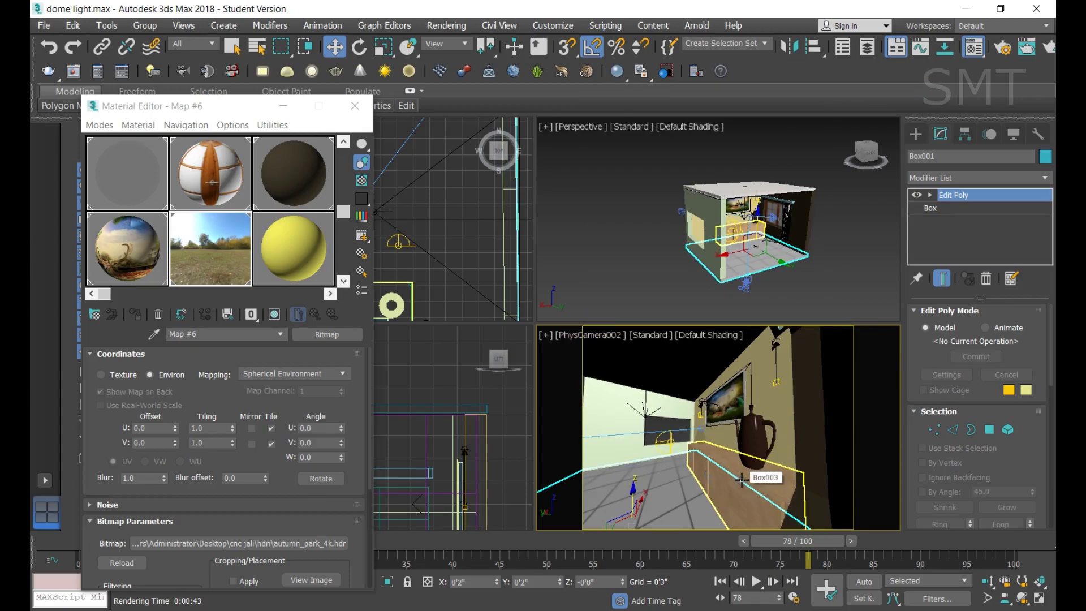
pyautogui.hotkey('shift', 'q')
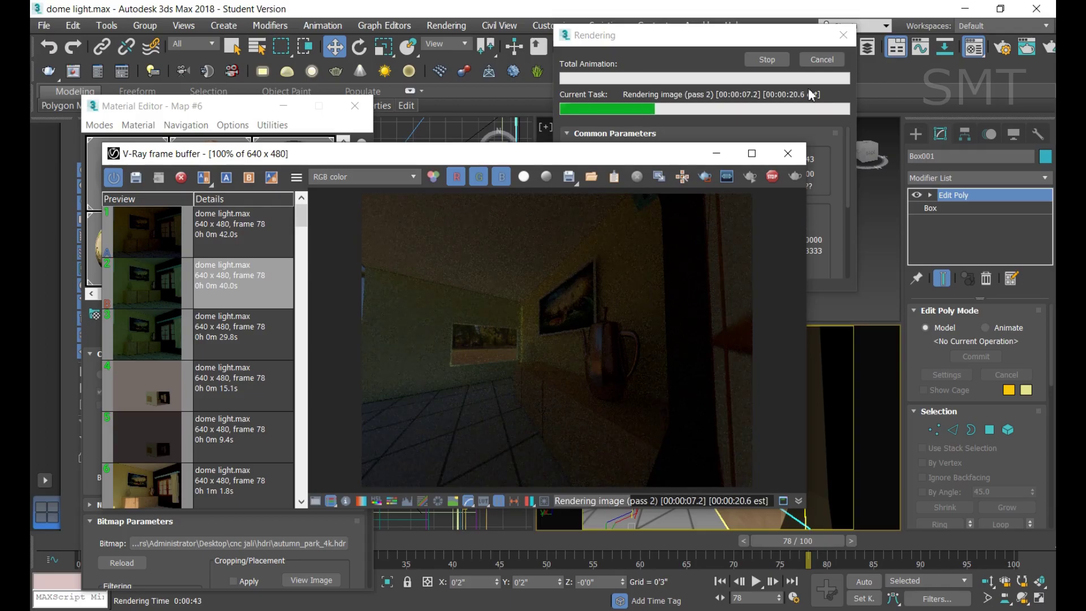
# Stop the camera-view test render early and close the V-Ray frame buffer
pyautogui.click(770, 64)
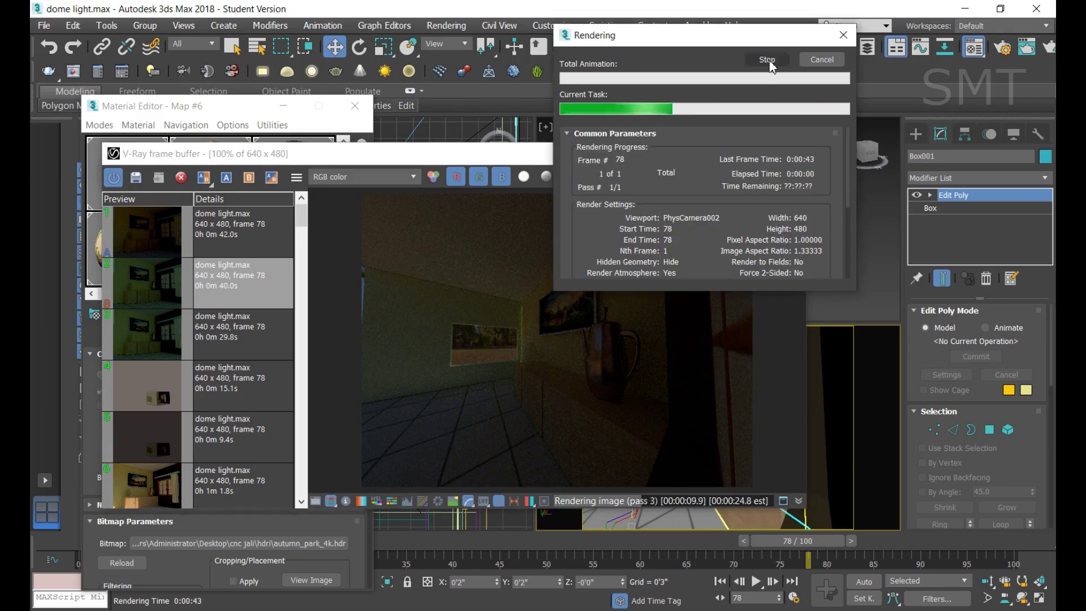
pyautogui.click(768, 61)
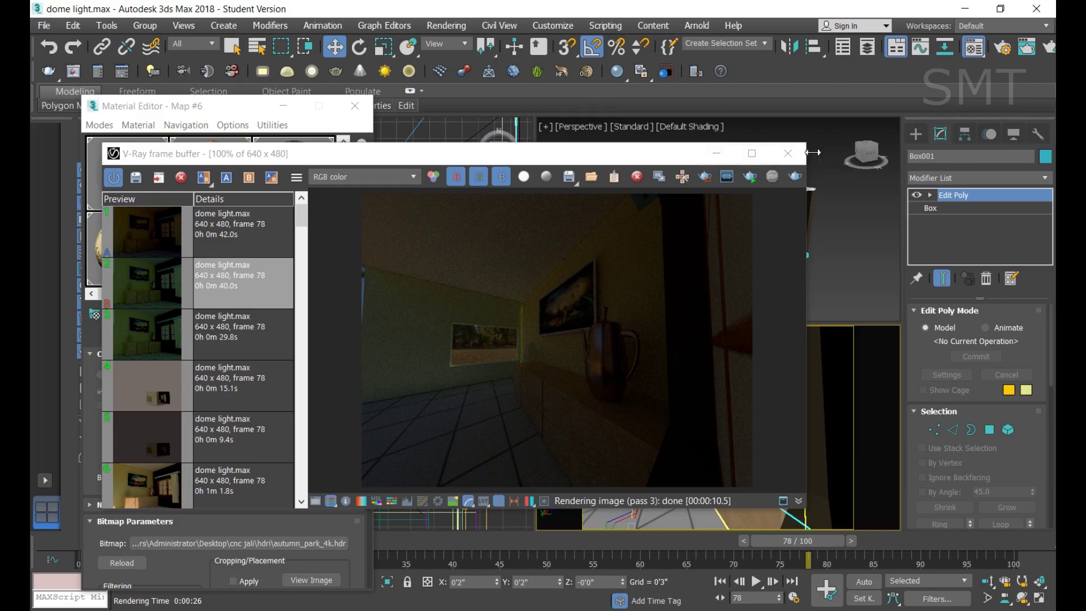
pyautogui.click(752, 153)
pyautogui.click(1038, 10)
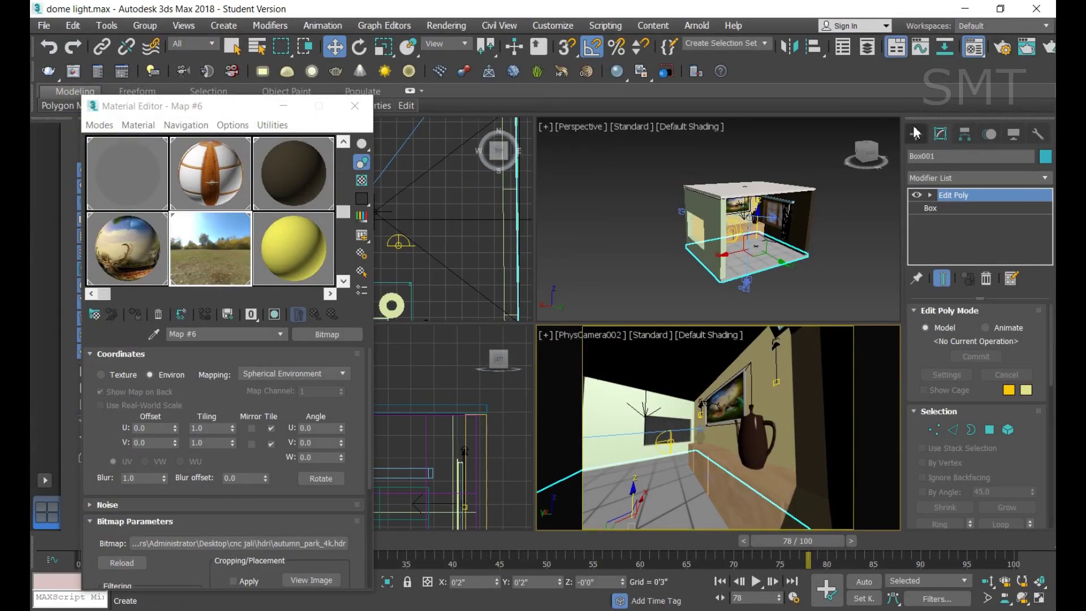
# Select the VRayLight005 dome light and start entering a new Multiplier value
pyautogui.click(673, 435)
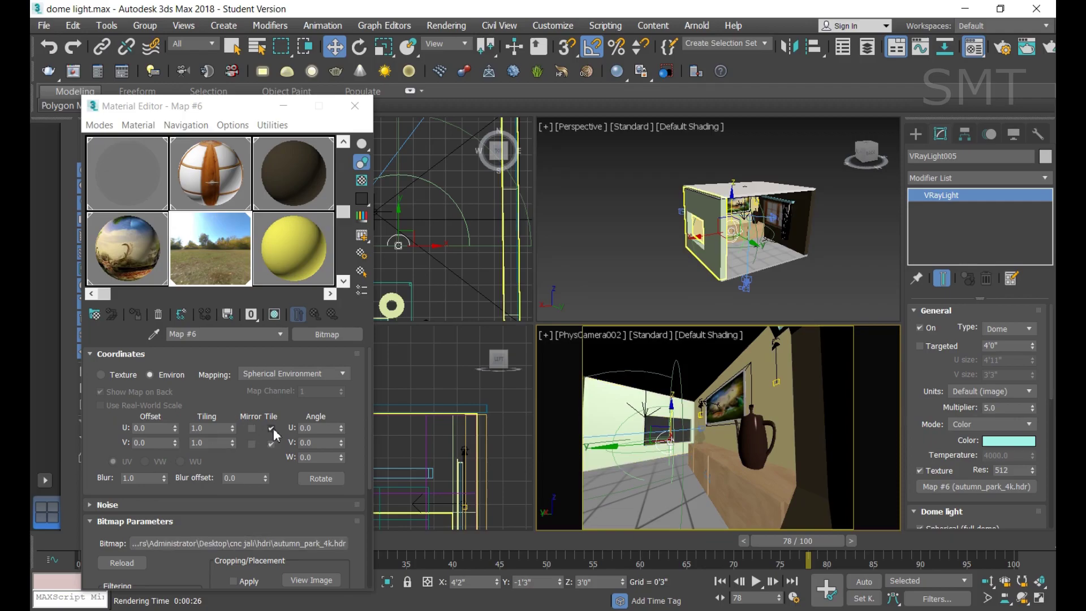
pyautogui.click(682, 511)
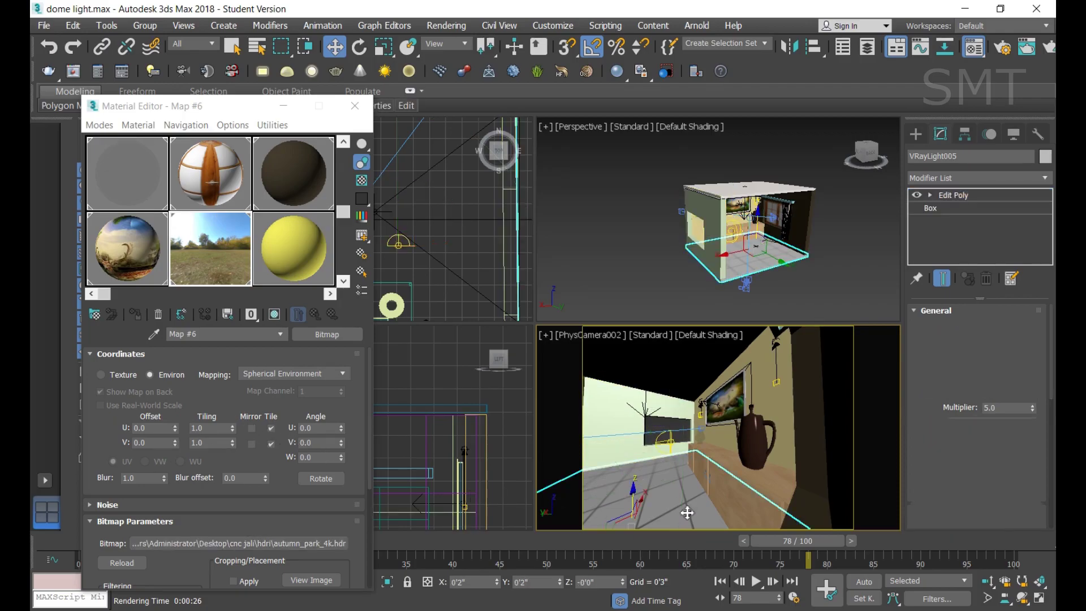
pyautogui.click(670, 436)
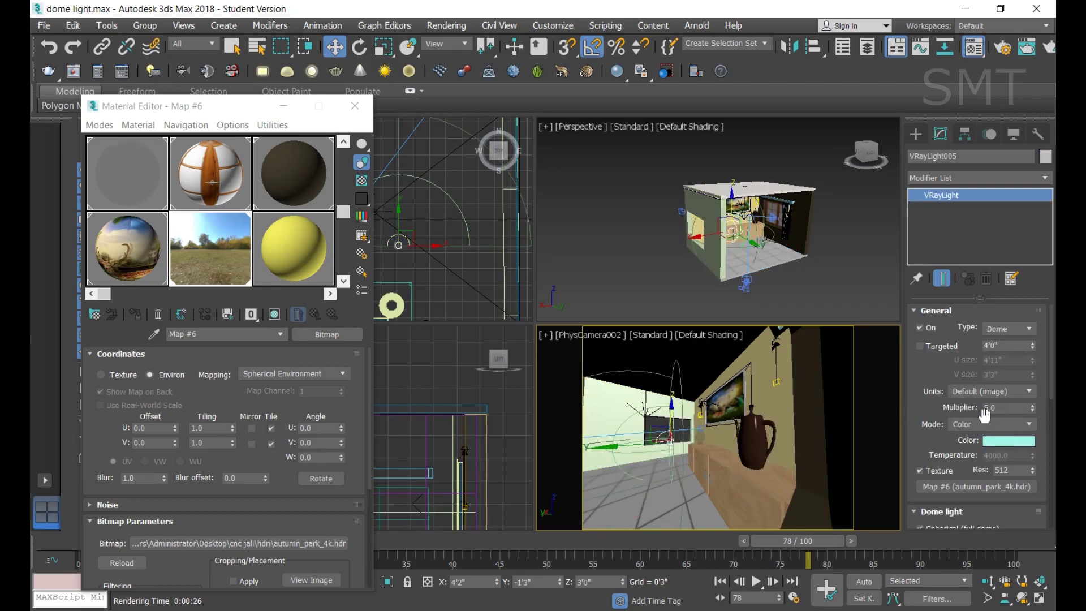
pyautogui.doubleClick(1013, 409)
pyautogui.write('10')
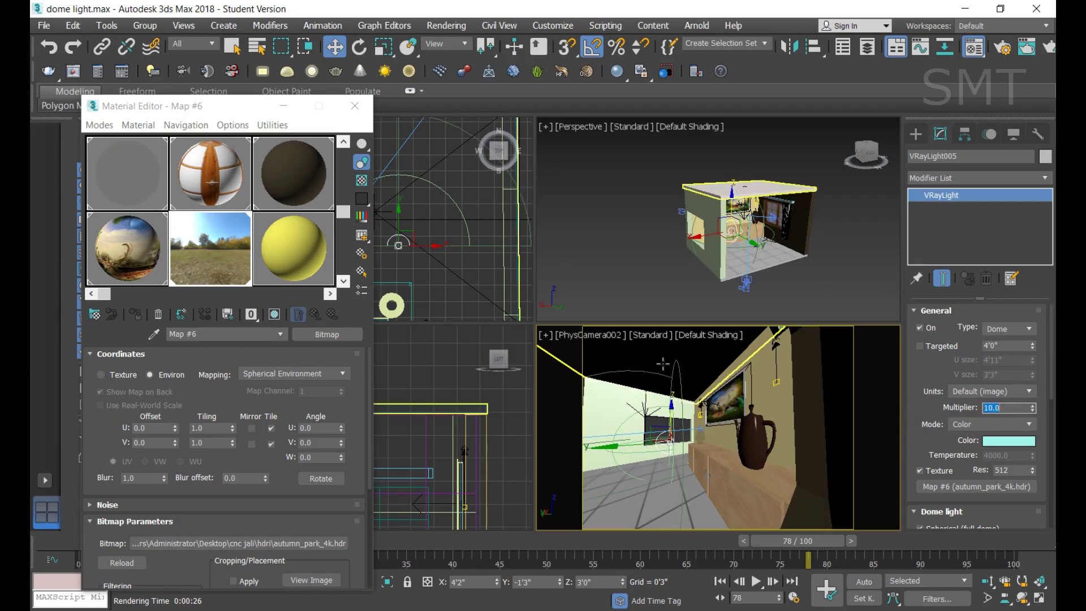
# Apply Multiplier 10.0, re-render, compare the new render (A) with the previous (B), then close
pyautogui.click(623, 473)
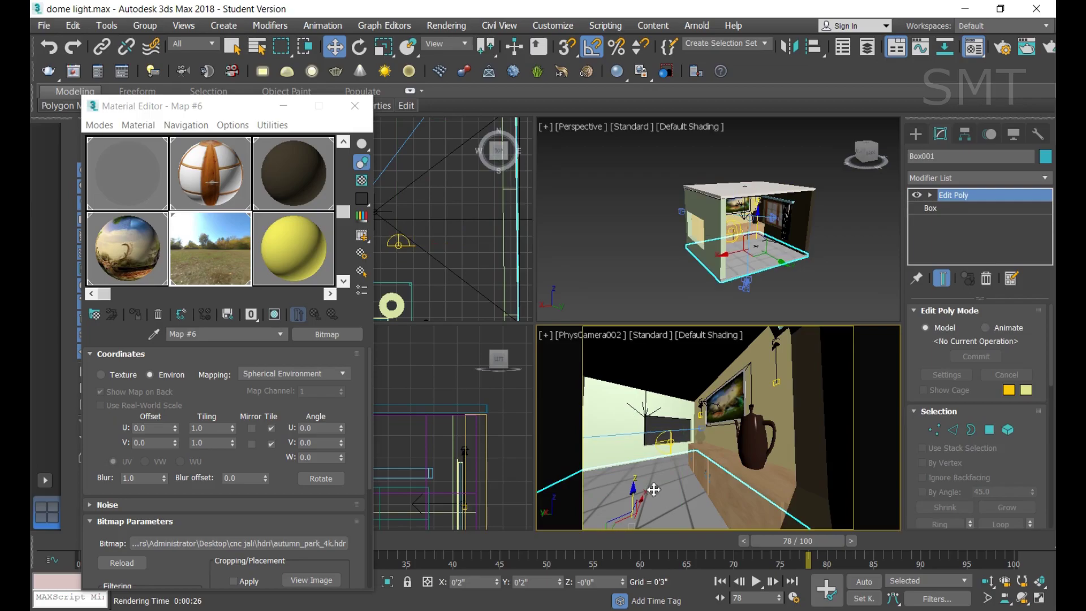
pyautogui.hotkey('shift', 'q')
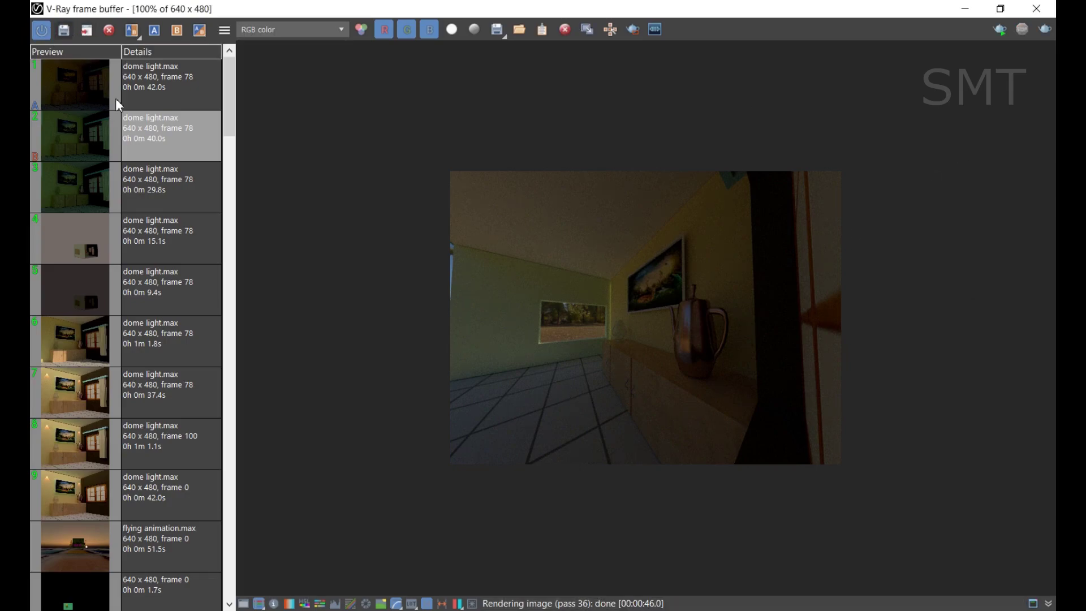
pyautogui.click(145, 86)
pyautogui.click(158, 31)
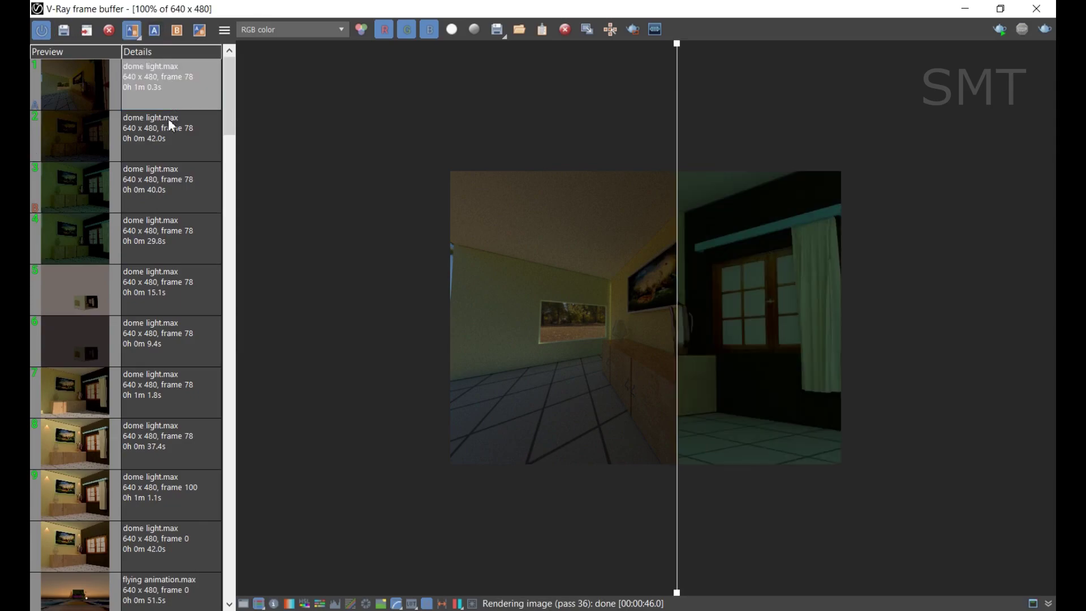
pyautogui.click(168, 120)
pyautogui.click(177, 30)
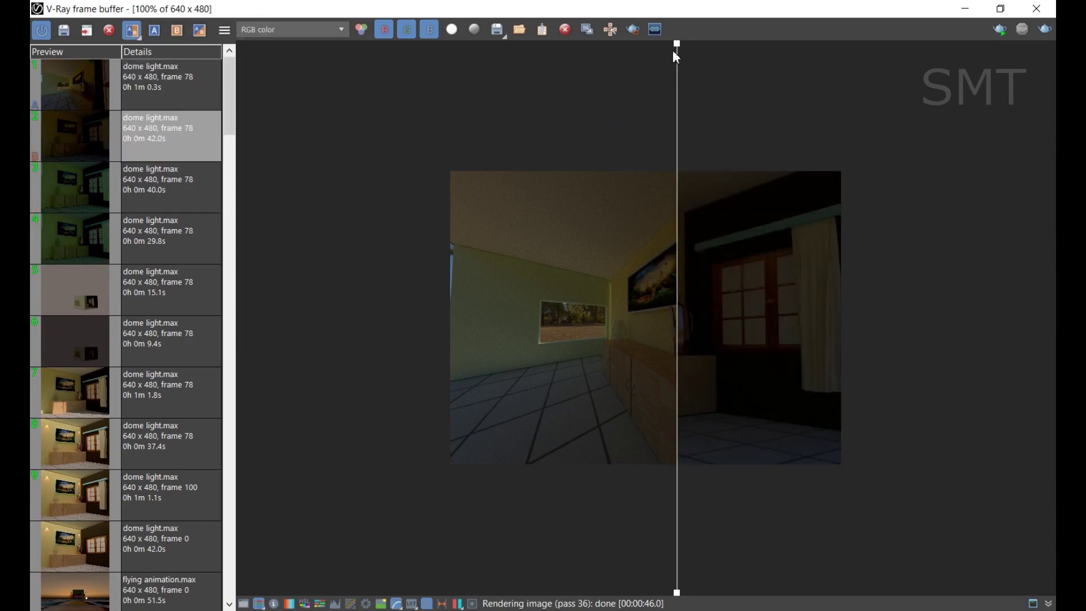
pyautogui.moveTo(678, 56)
pyautogui.mouseDown()
pyautogui.moveTo(344, 83)
pyautogui.moveTo(779, 143)
pyautogui.moveTo(922, 146)
pyautogui.moveTo(361, 148)
pyautogui.moveTo(753, 181)
pyautogui.mouseUp()
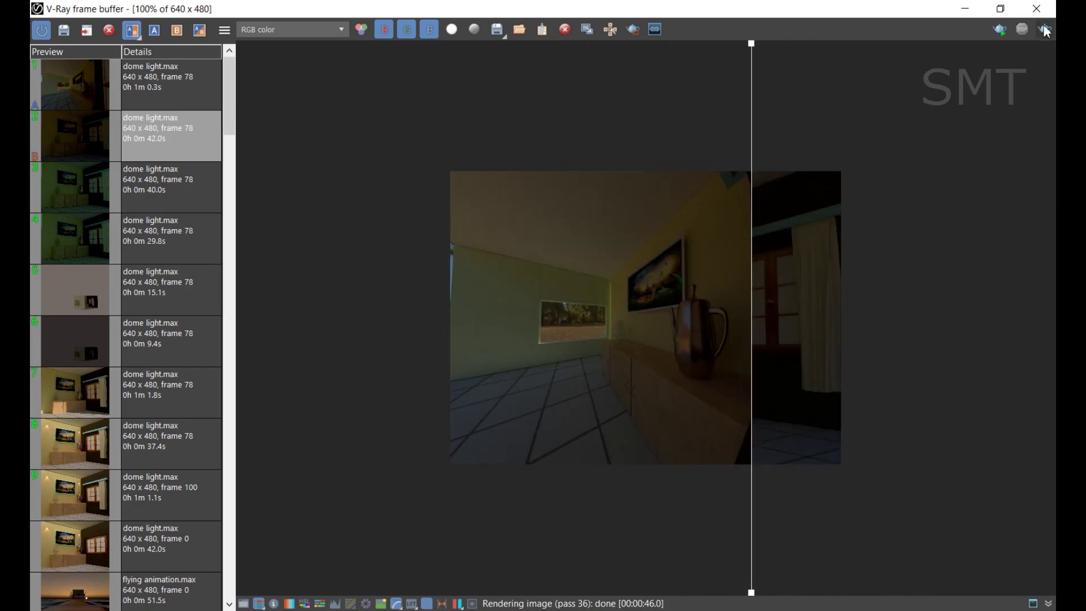
pyautogui.click(1037, 9)
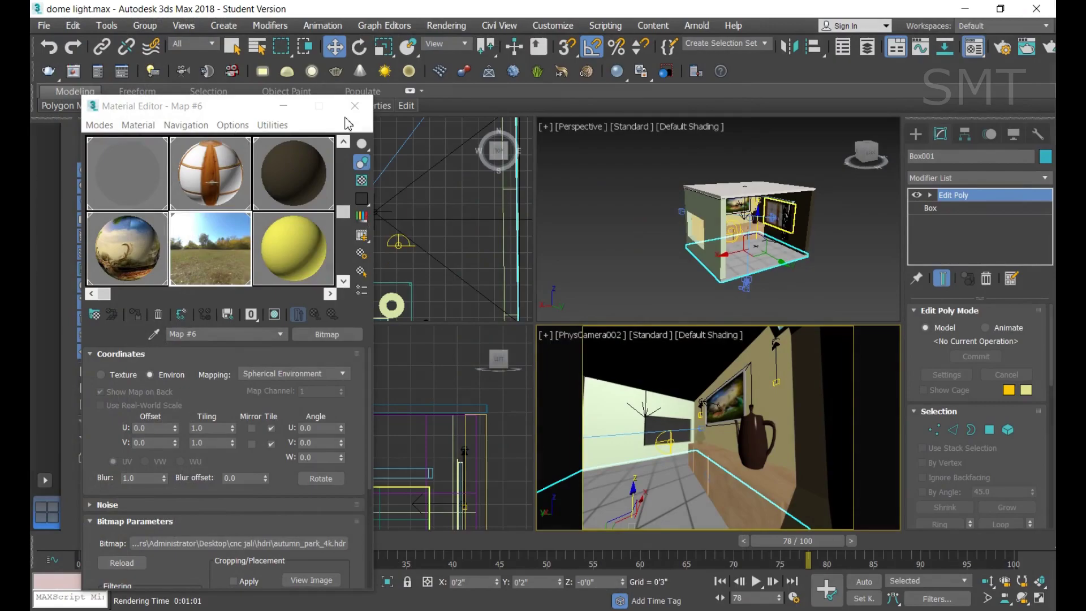
# Replace the yellow sample slot's contents with a new VRayHDRI map, Map #7
pyautogui.click(643, 454)
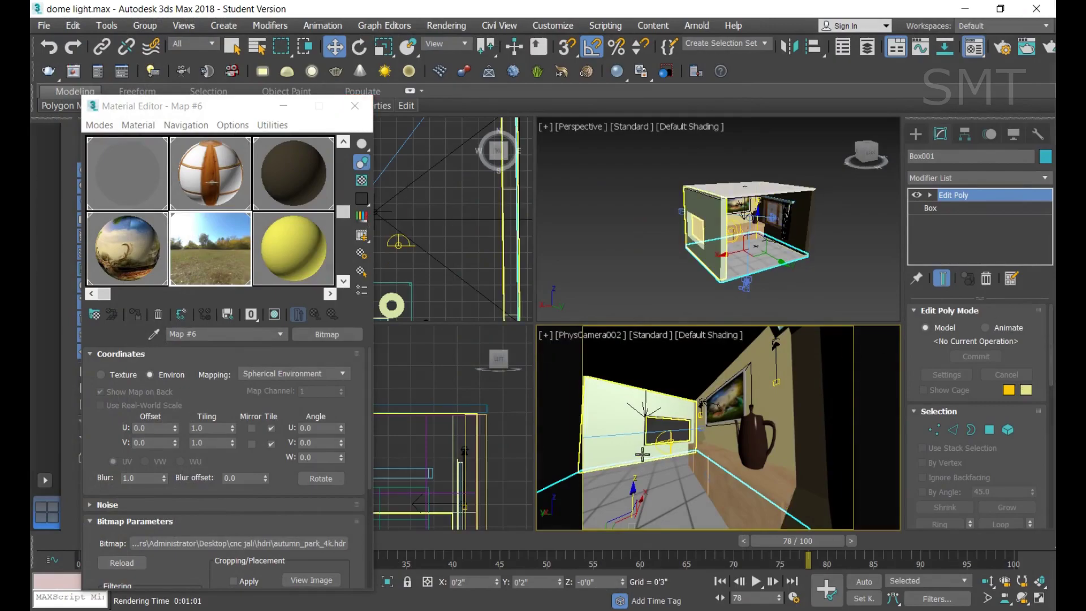
pyautogui.click(666, 439)
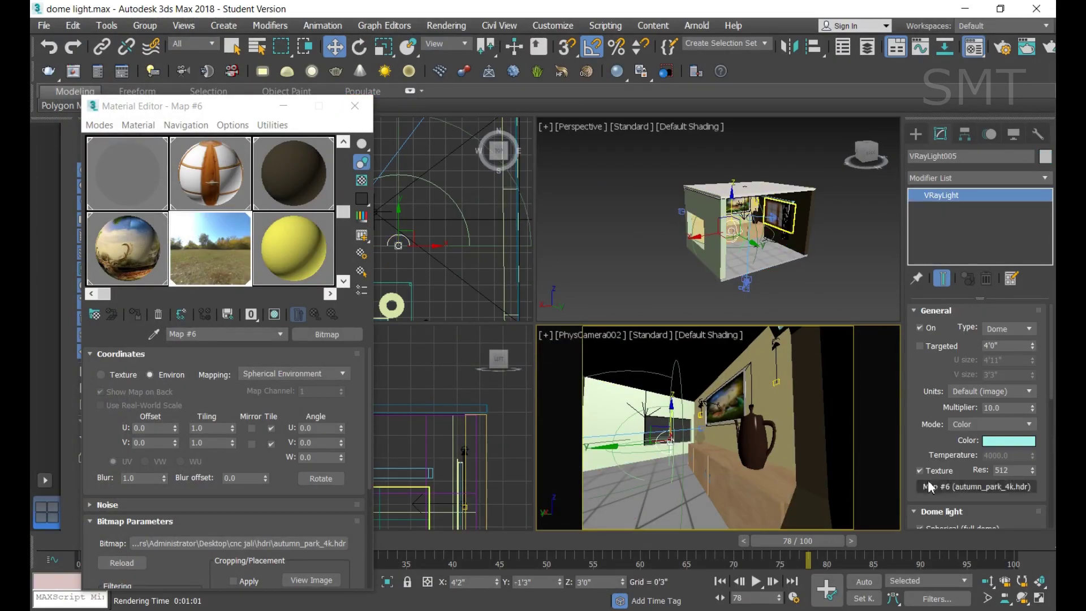
pyautogui.click(321, 263)
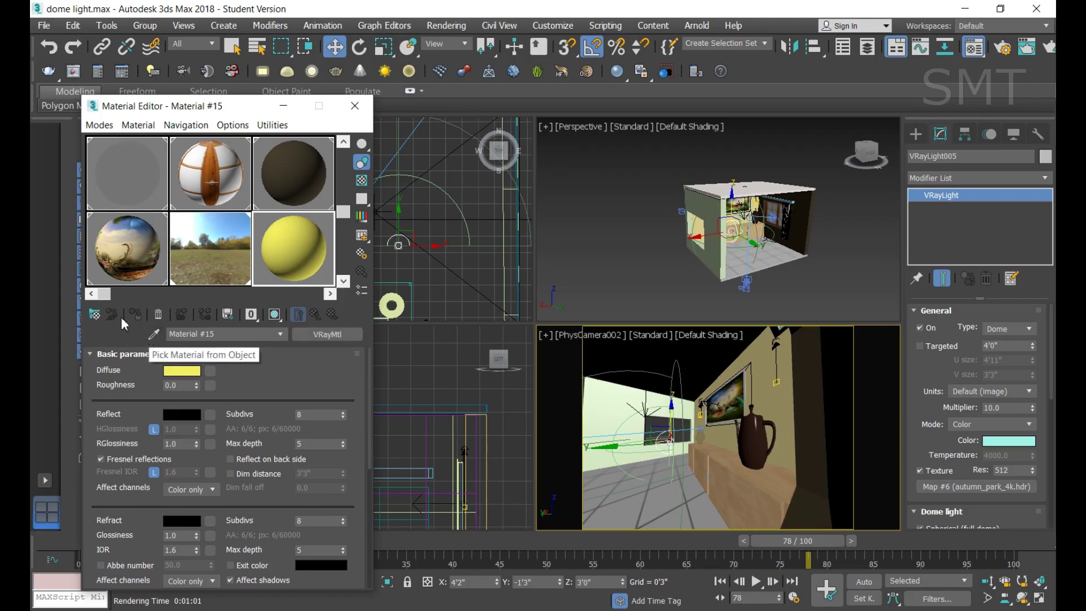
pyautogui.click(95, 316)
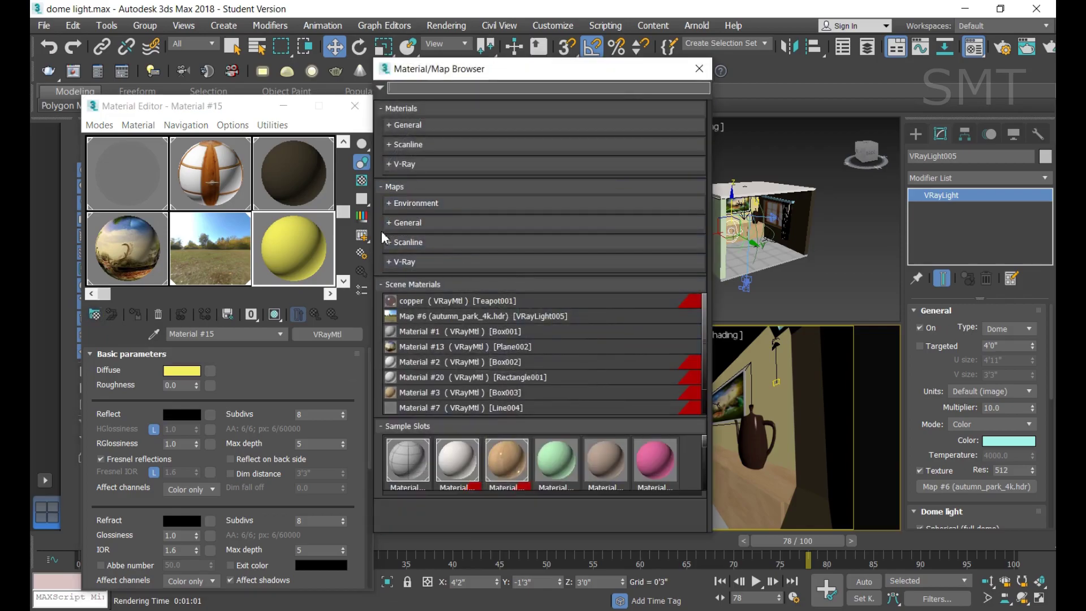
pyautogui.click(390, 262)
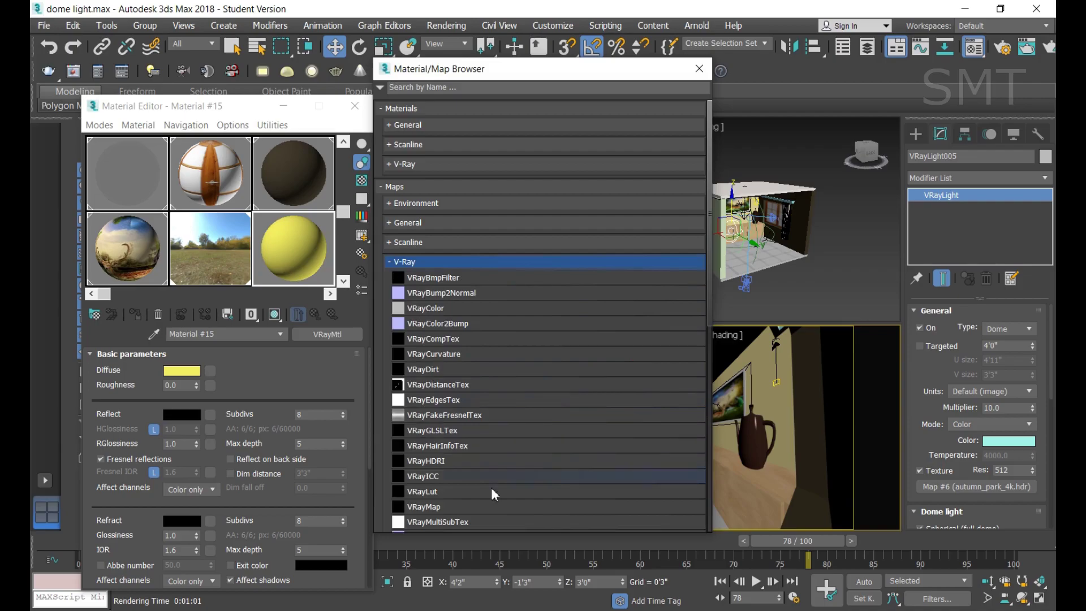
pyautogui.doubleClick(444, 461)
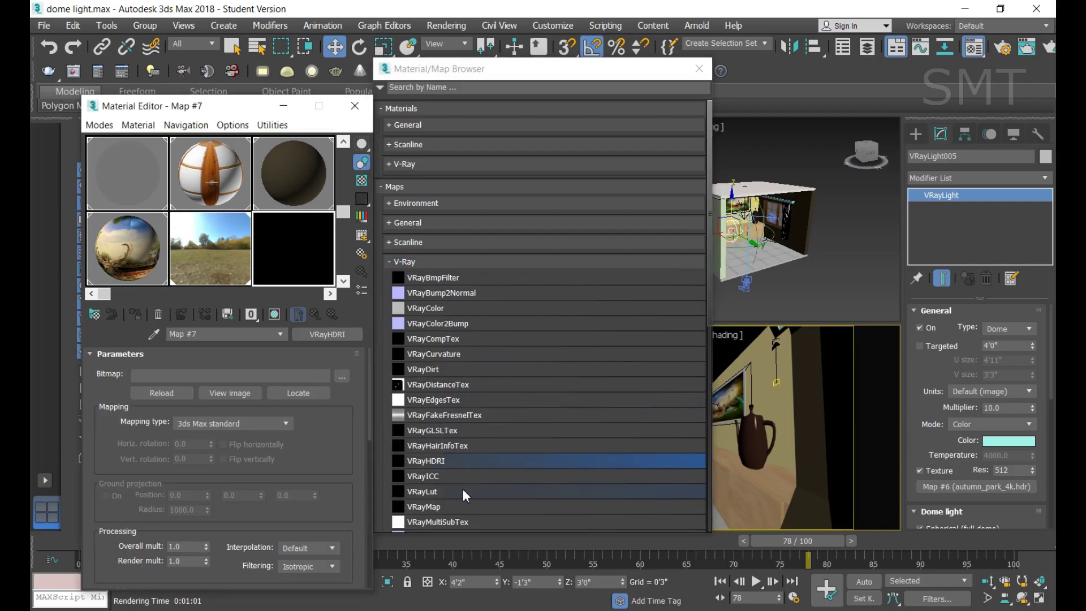
pyautogui.click(699, 68)
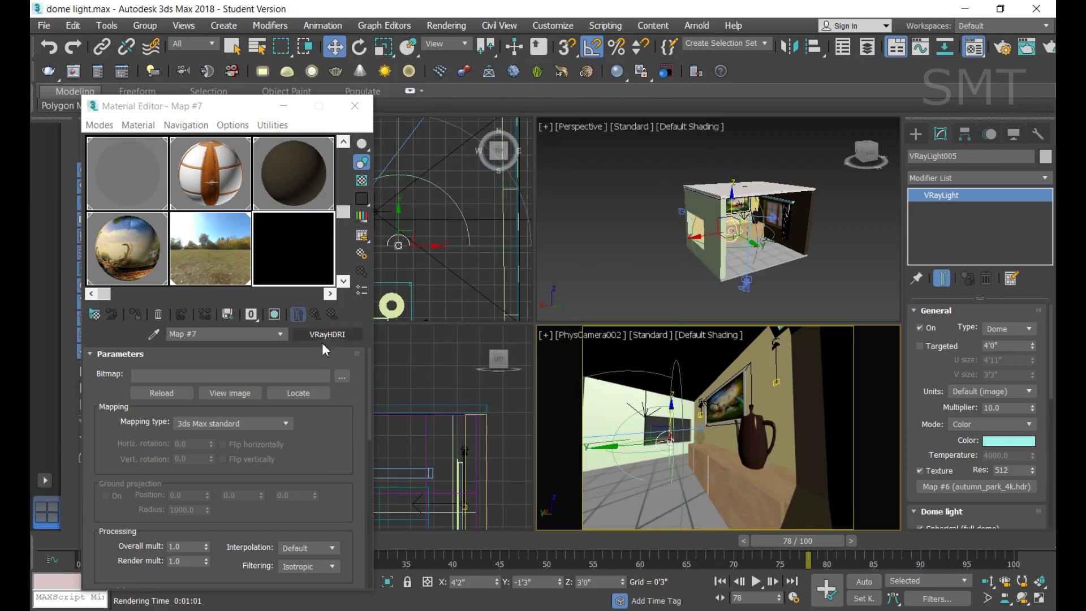
# Clear the dome light's old texture and load autumn_park_4k.hdr into the VRayHDRI map
pyautogui.rightClick(974, 488)
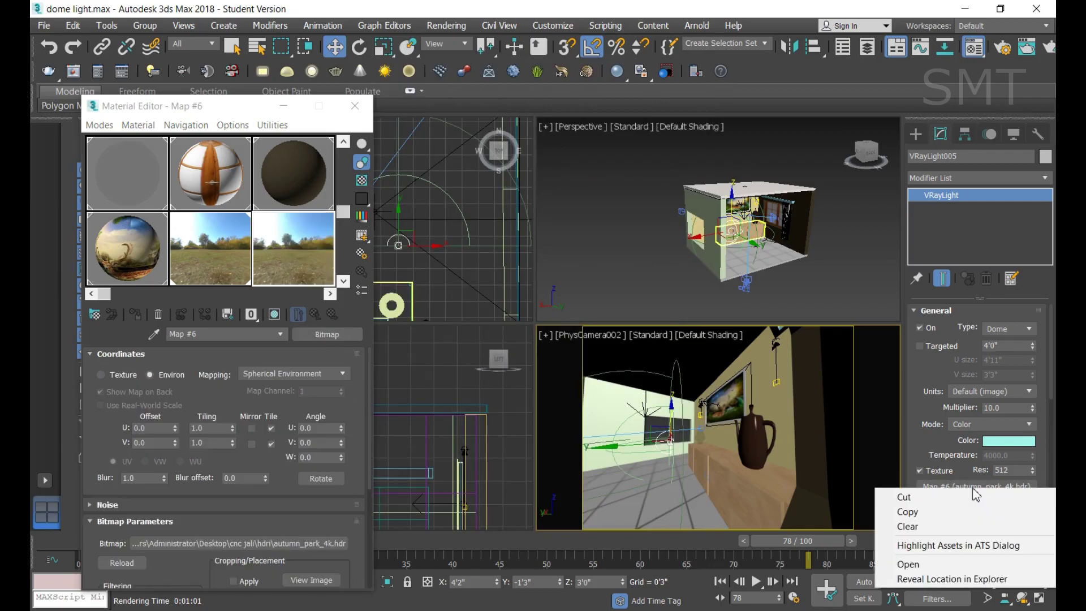
pyautogui.click(918, 526)
pyautogui.click(342, 376)
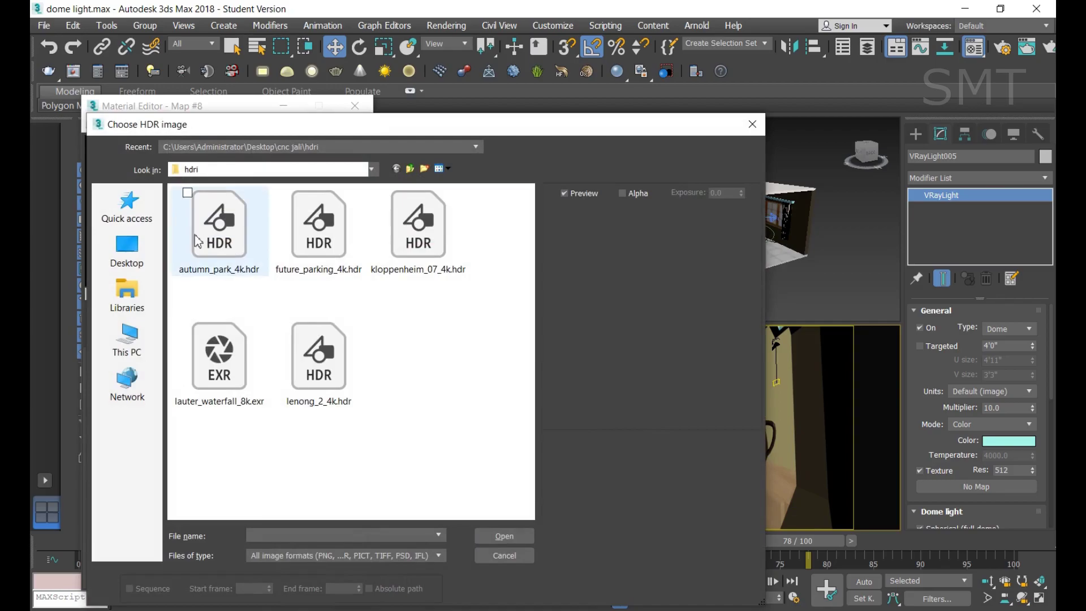
pyautogui.click(214, 235)
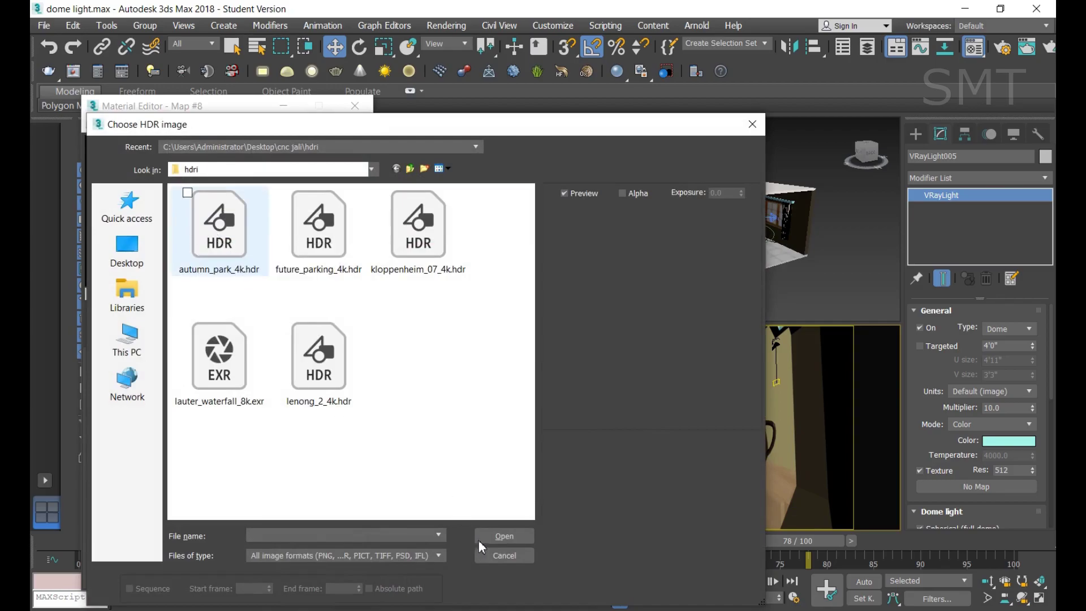
pyautogui.click(510, 537)
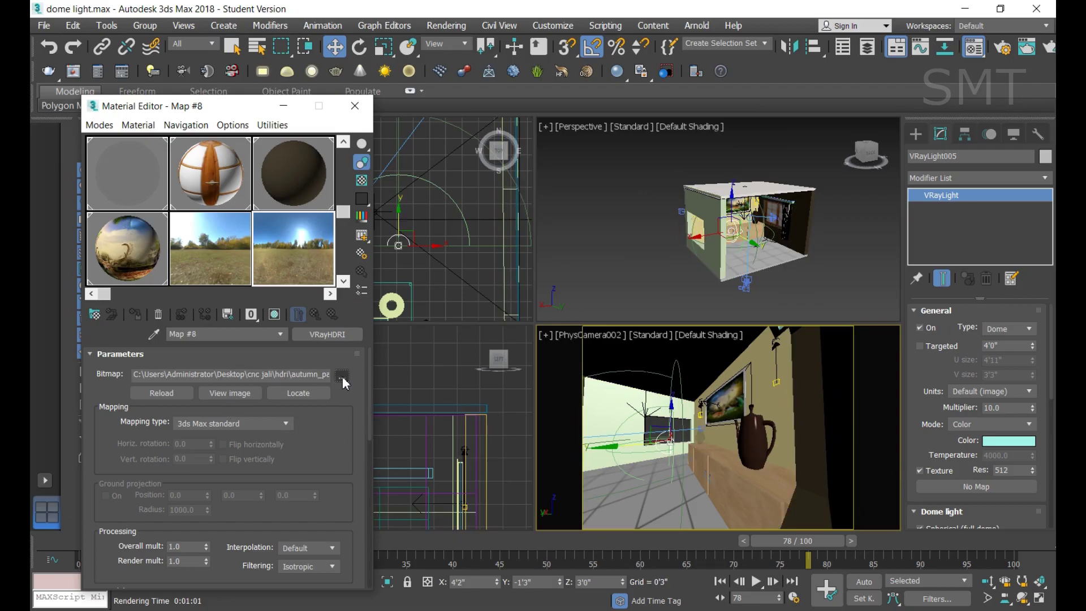
# Assign the VRayHDRI map to the dome light as an instance with spherical mapping, then render
pyautogui.moveTo(327, 342); pyautogui.dragTo(990, 493)
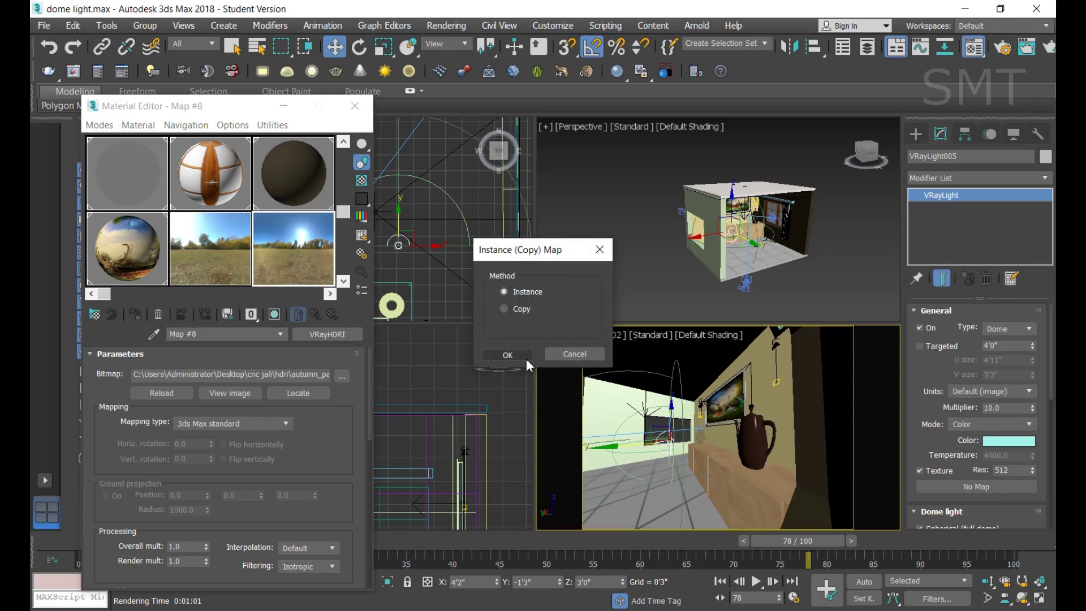
pyautogui.click(522, 357)
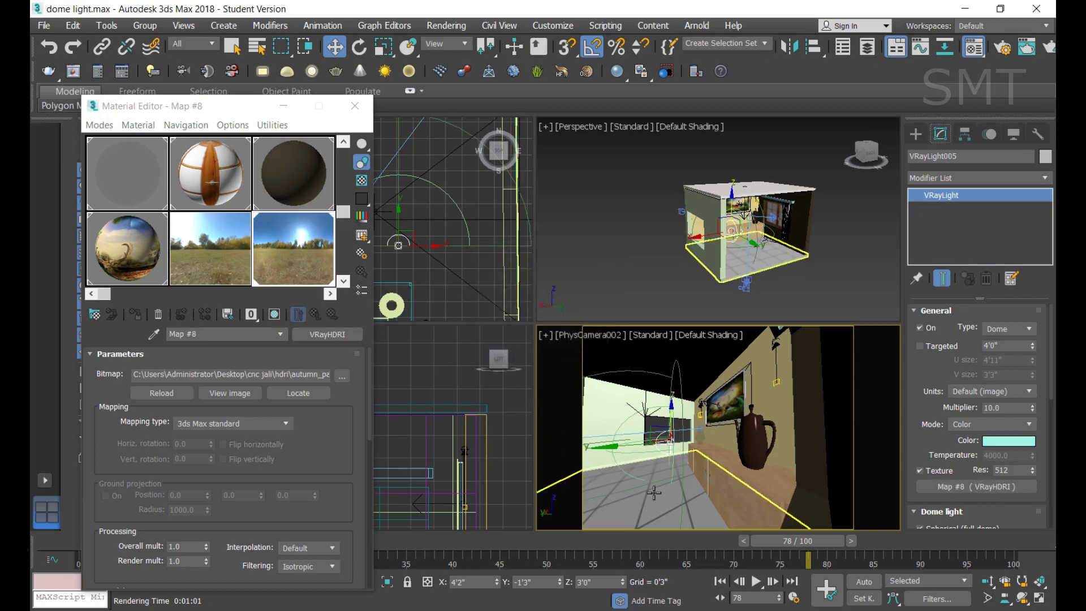
pyautogui.click(249, 425)
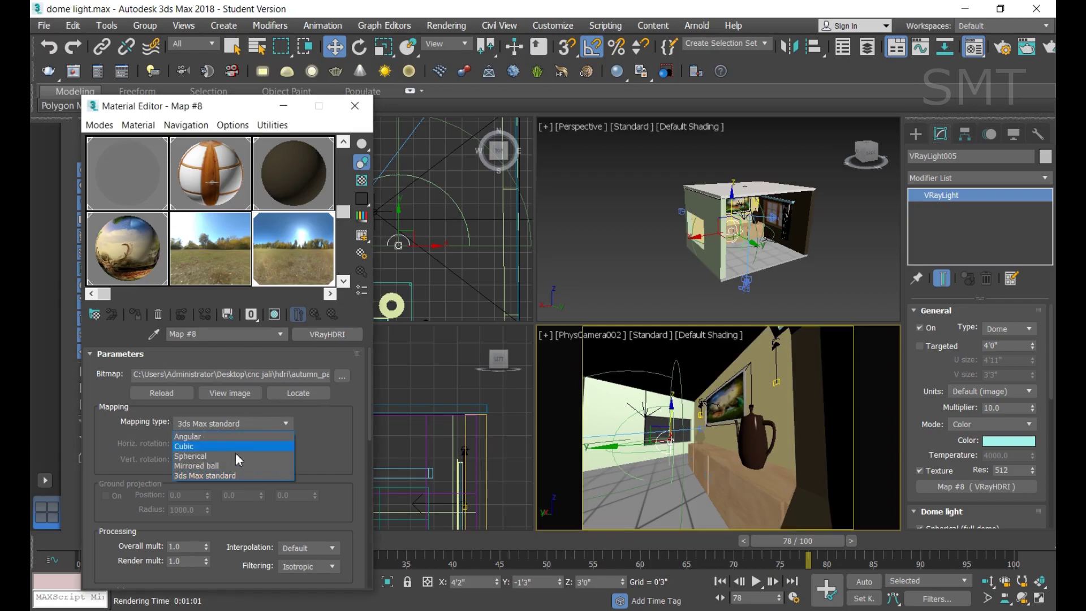
pyautogui.click(223, 456)
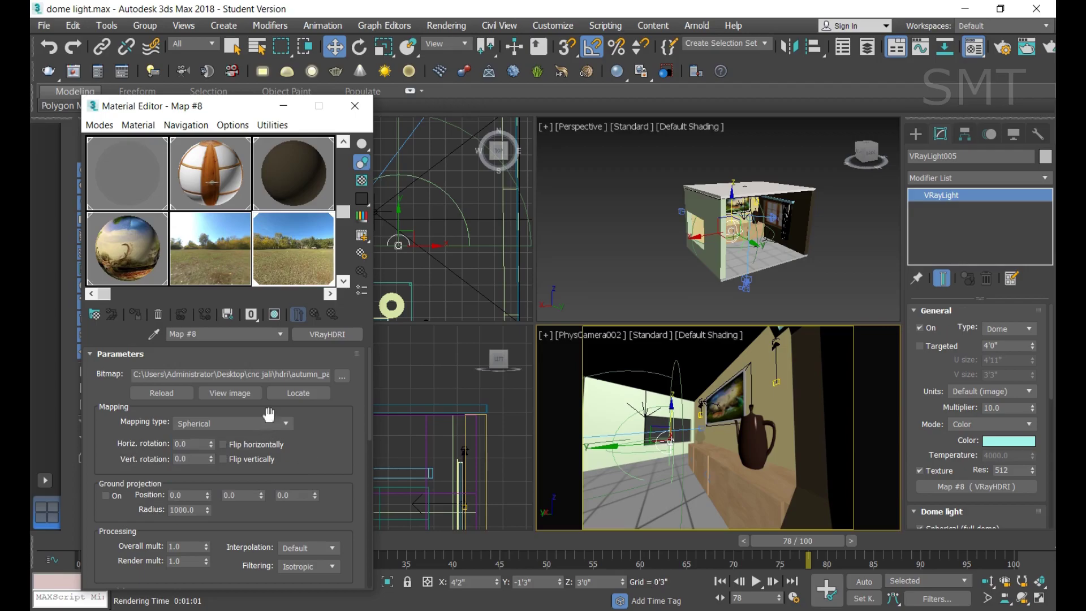
pyautogui.click(650, 502)
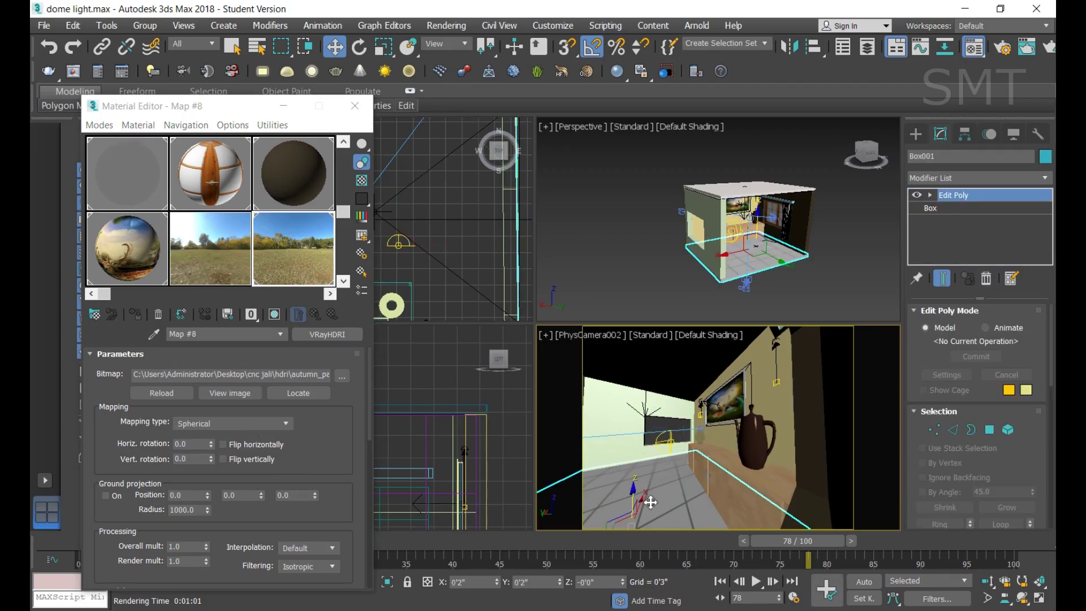
pyautogui.hotkey('shift', 'q')
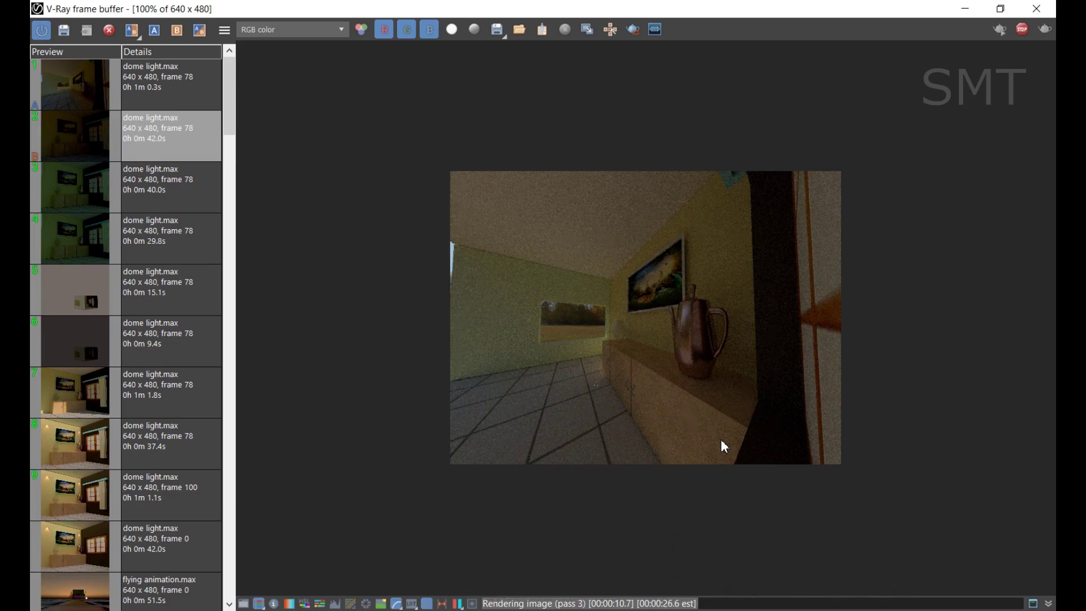
# Keep the 46-second render in history, compare it (A) with the previous render (B), then close
pyautogui.click(64, 29)
pyautogui.click(149, 91)
pyautogui.click(154, 30)
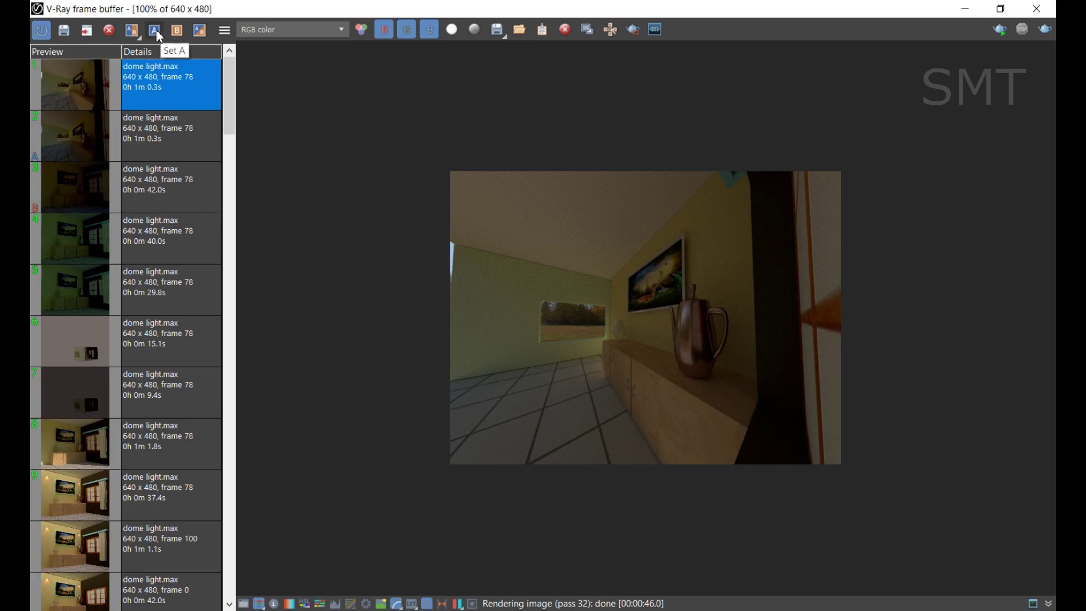
pyautogui.click(160, 129)
pyautogui.click(177, 29)
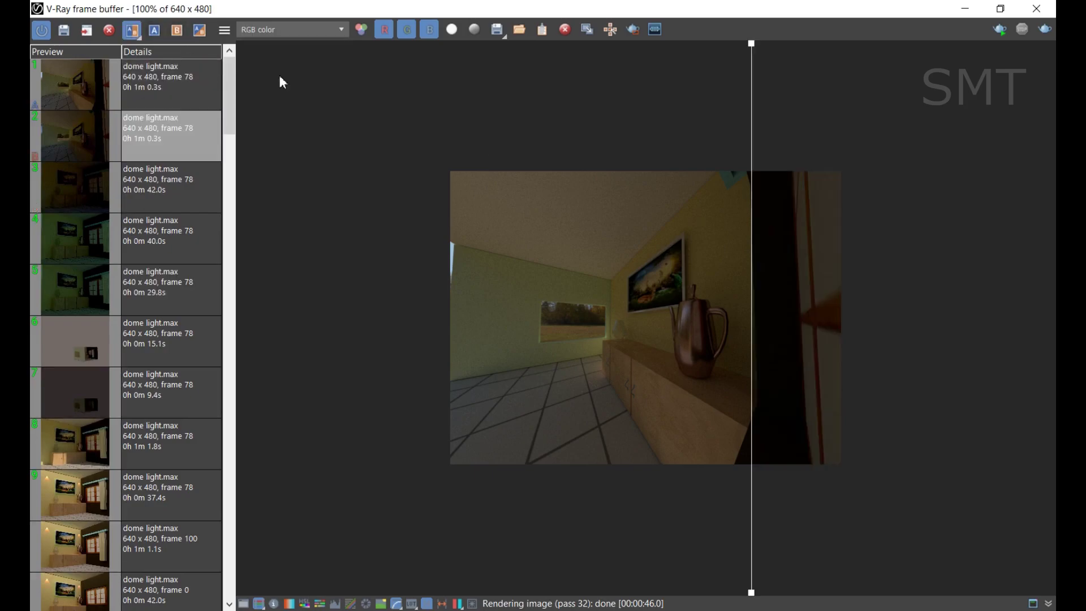
pyautogui.moveTo(753, 62)
pyautogui.mouseDown()
pyautogui.moveTo(745, 148)
pyautogui.moveTo(831, 148)
pyautogui.mouseUp()
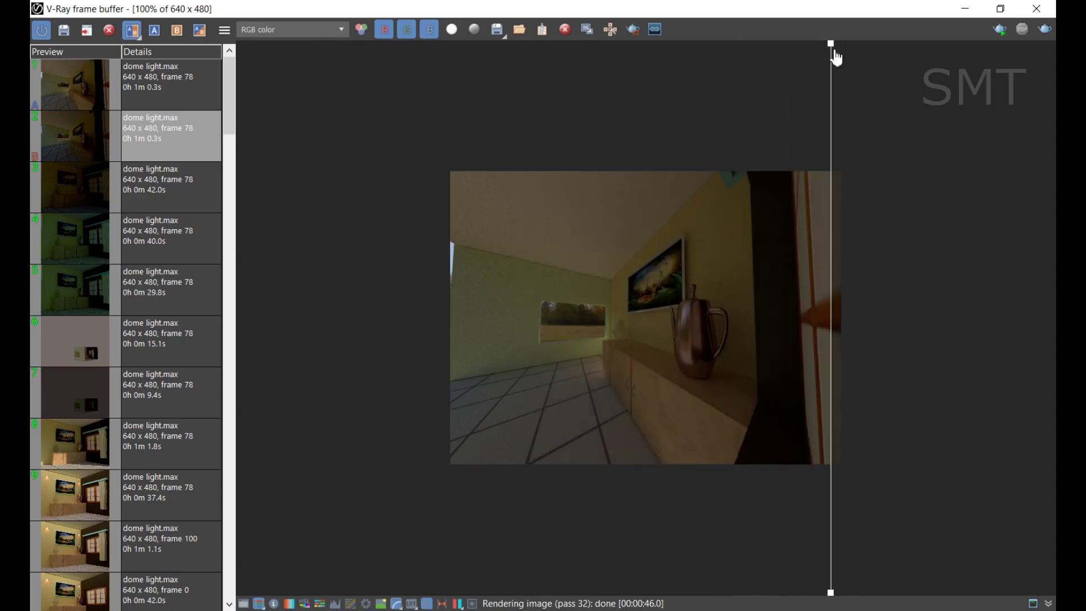
pyautogui.moveTo(835, 55)
pyautogui.mouseDown()
pyautogui.moveTo(480, 121)
pyautogui.moveTo(310, 139)
pyautogui.moveTo(647, 184)
pyautogui.moveTo(767, 185)
pyautogui.moveTo(420, 192)
pyautogui.mouseUp()
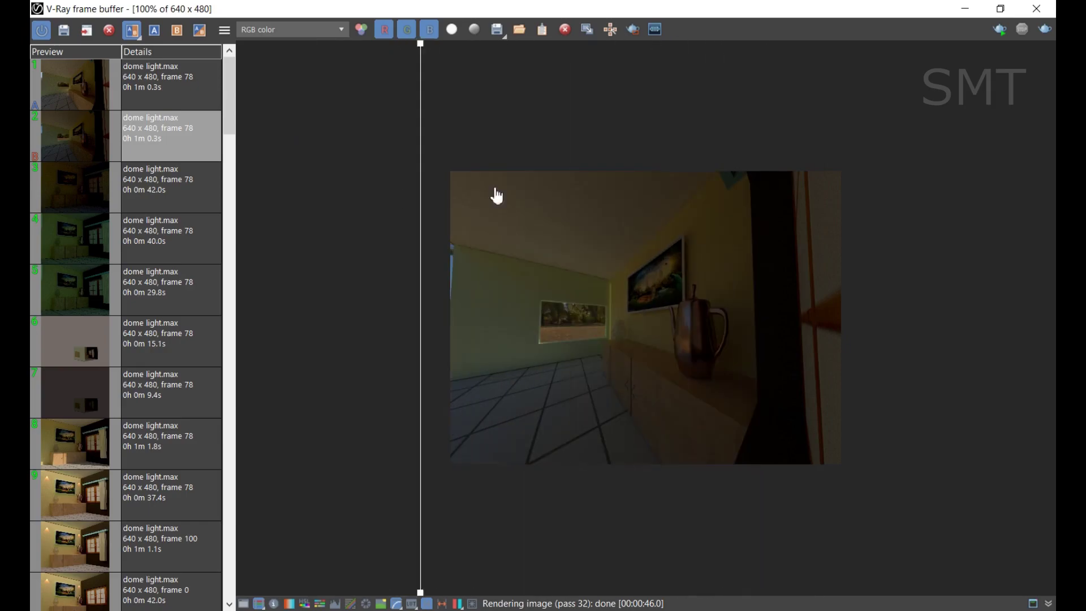
pyautogui.moveTo(497, 195)
pyautogui.mouseDown()
pyautogui.moveTo(417, 196)
pyautogui.moveTo(723, 211)
pyautogui.mouseUp()
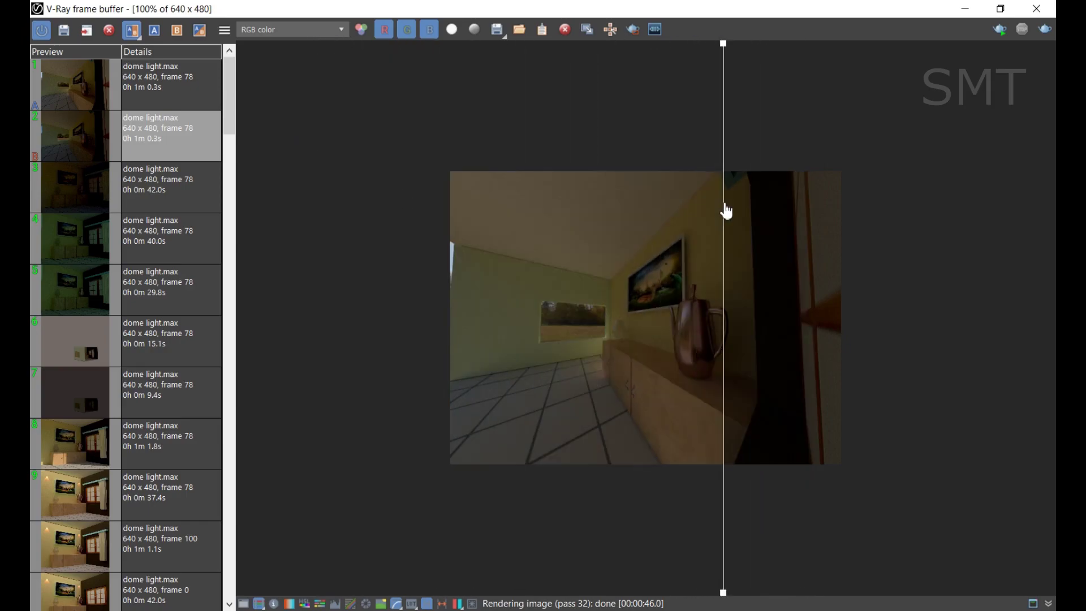
pyautogui.click(1038, 9)
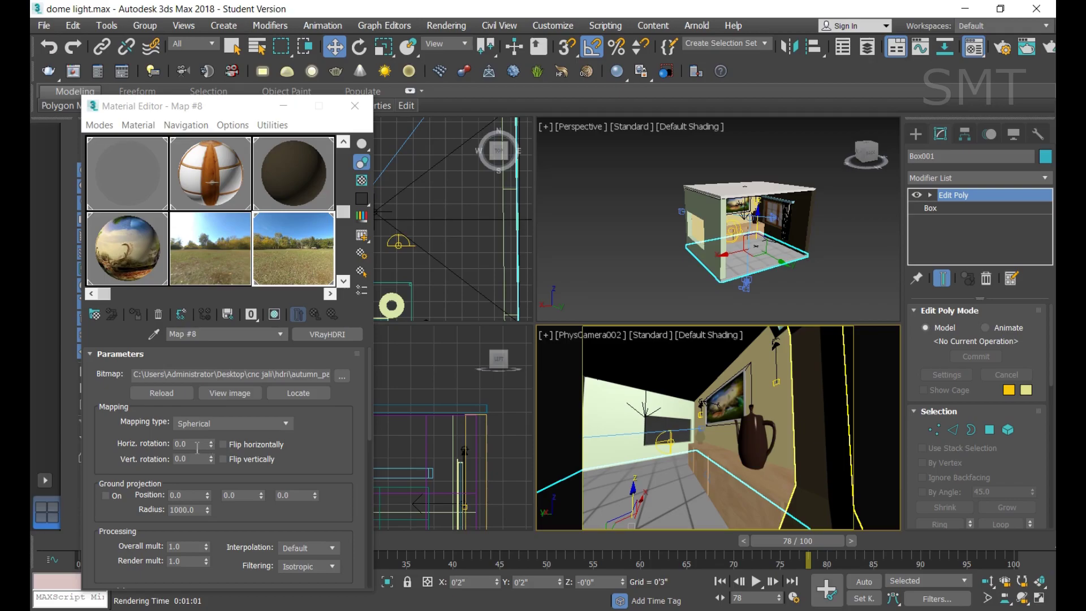
# Set the HDRI horizontal rotation to 45, then 90, then 110, with an enlarged map preview
pyautogui.click(190, 445)
pyautogui.write('45')
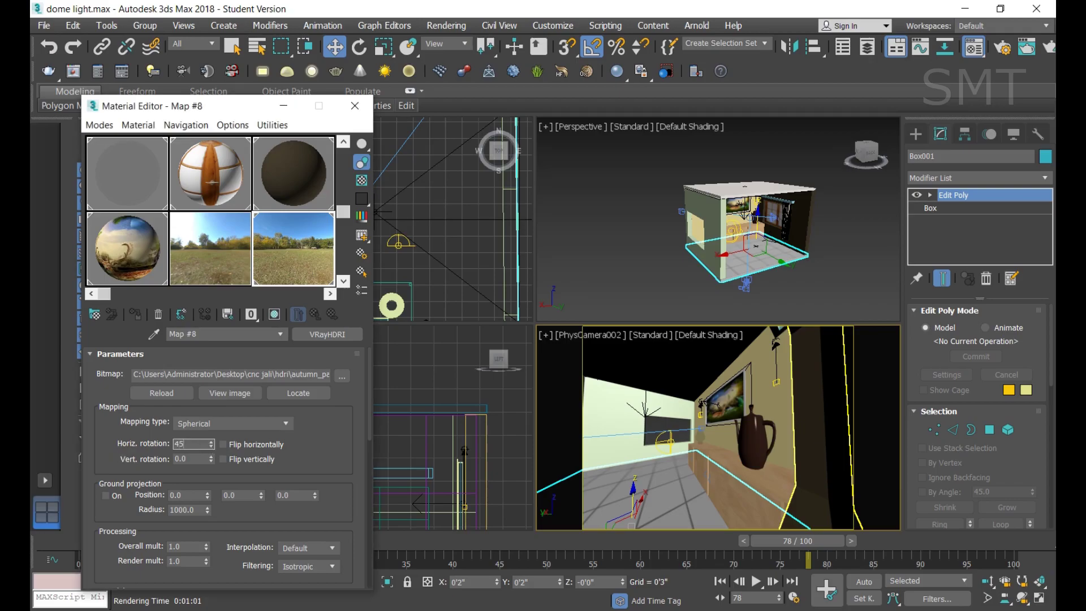
pyautogui.press('Return')
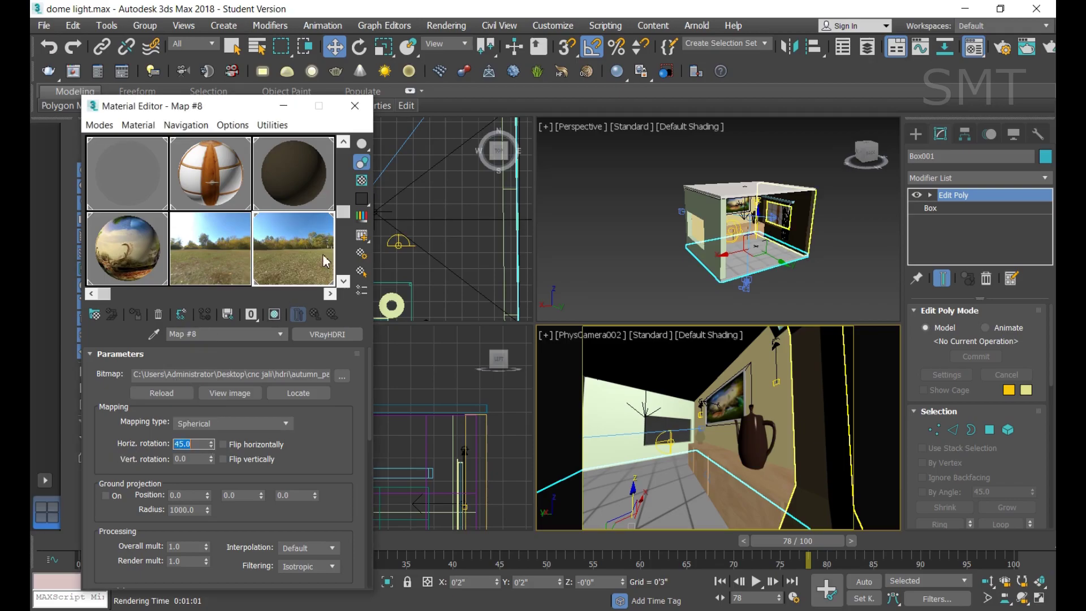
pyautogui.doubleClick(323, 259)
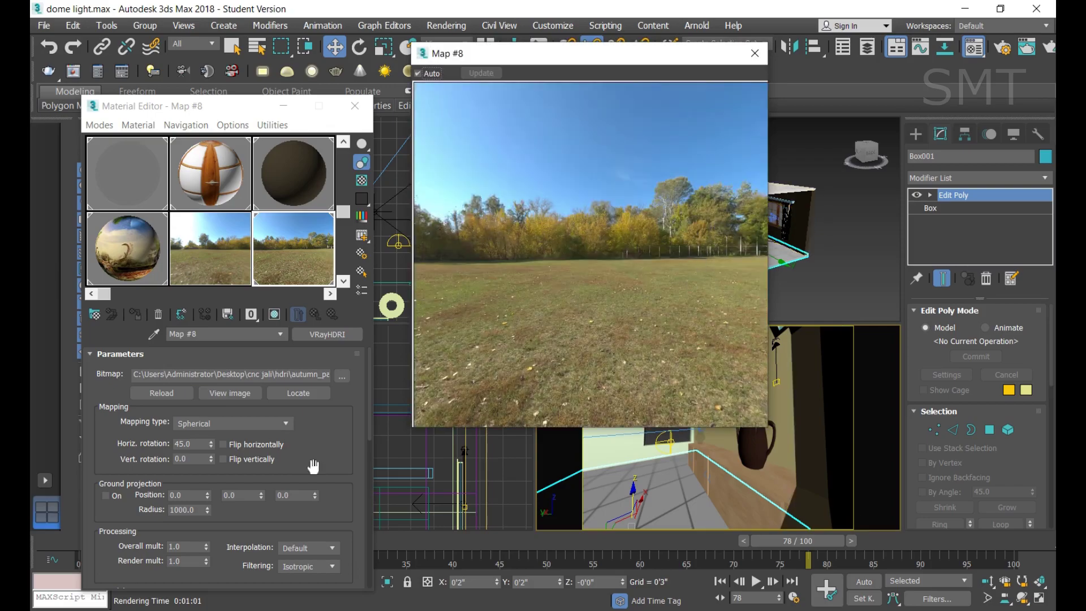
pyautogui.click(204, 444)
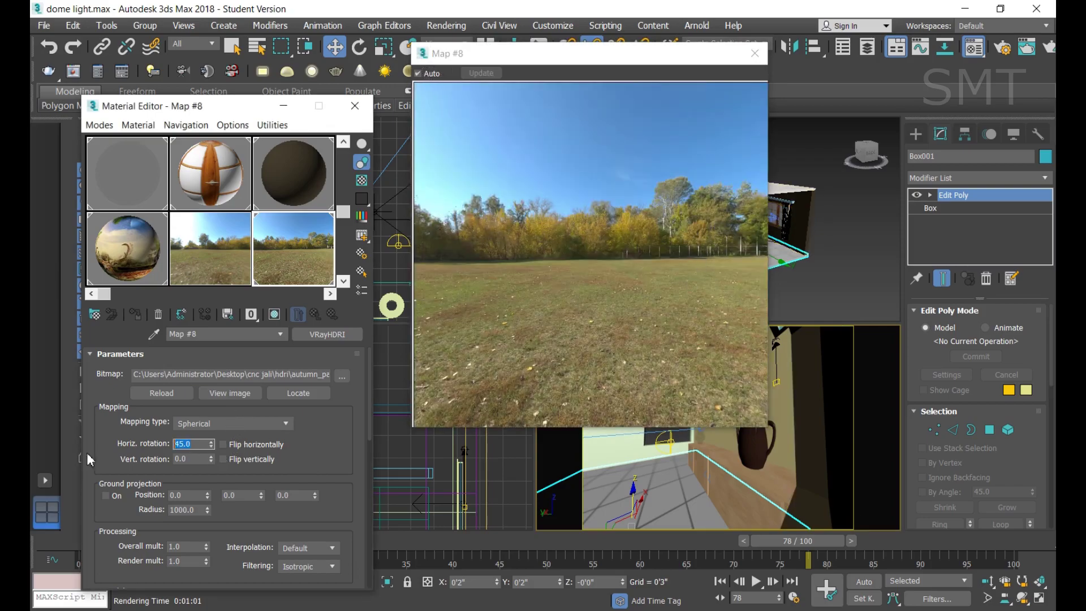
pyautogui.write('90')
pyautogui.press('Return')
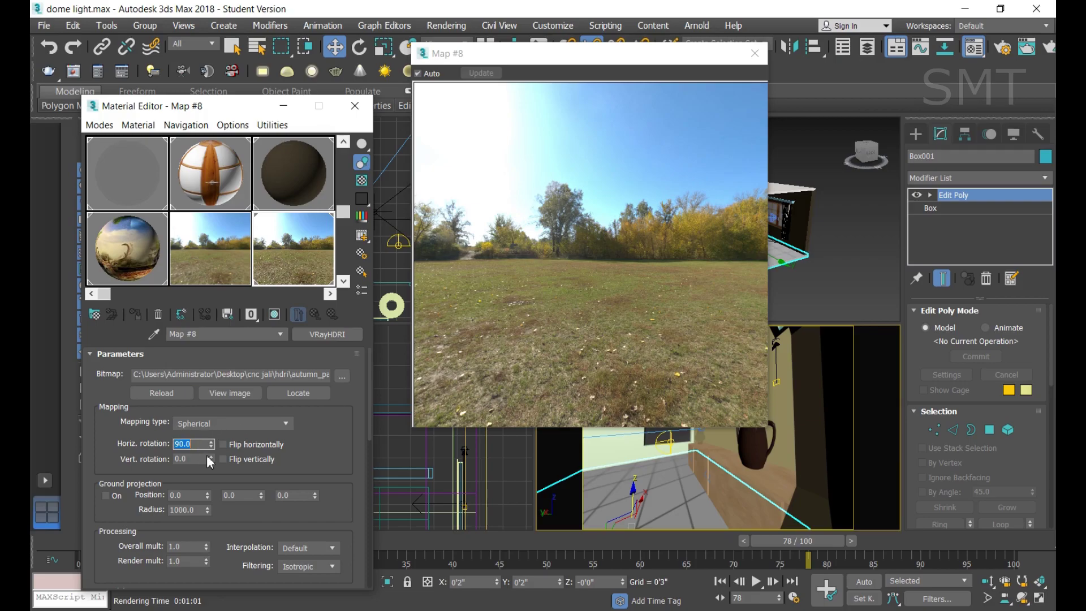
pyautogui.write('110')
pyautogui.press('Return')
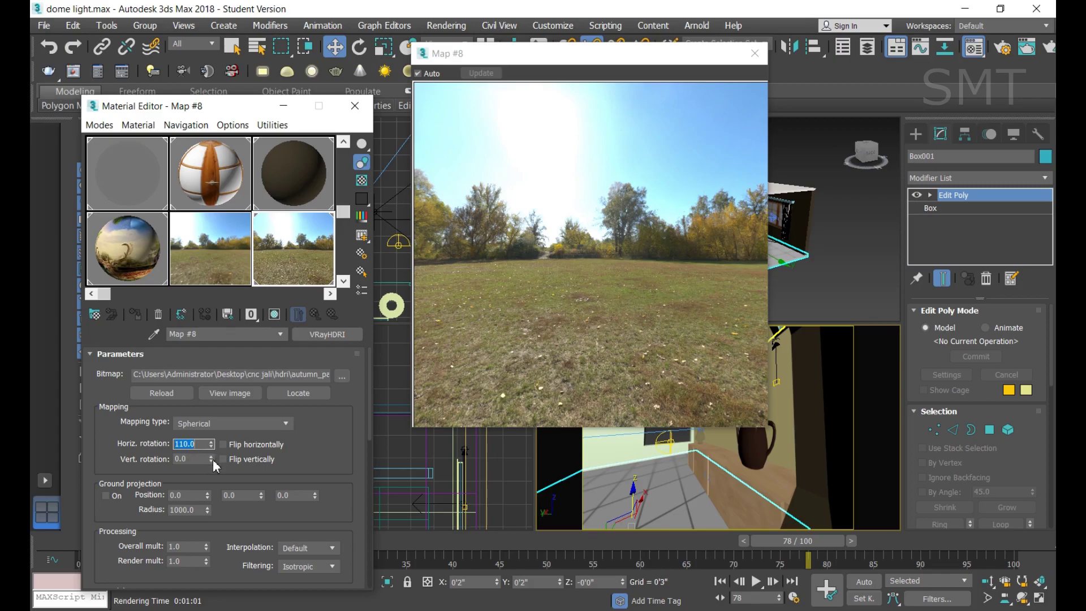
# Test vertical rotation of the HDRI up and down, then reset it to 0
pyautogui.moveTo(212, 459); pyautogui.dragTo(238, 206)
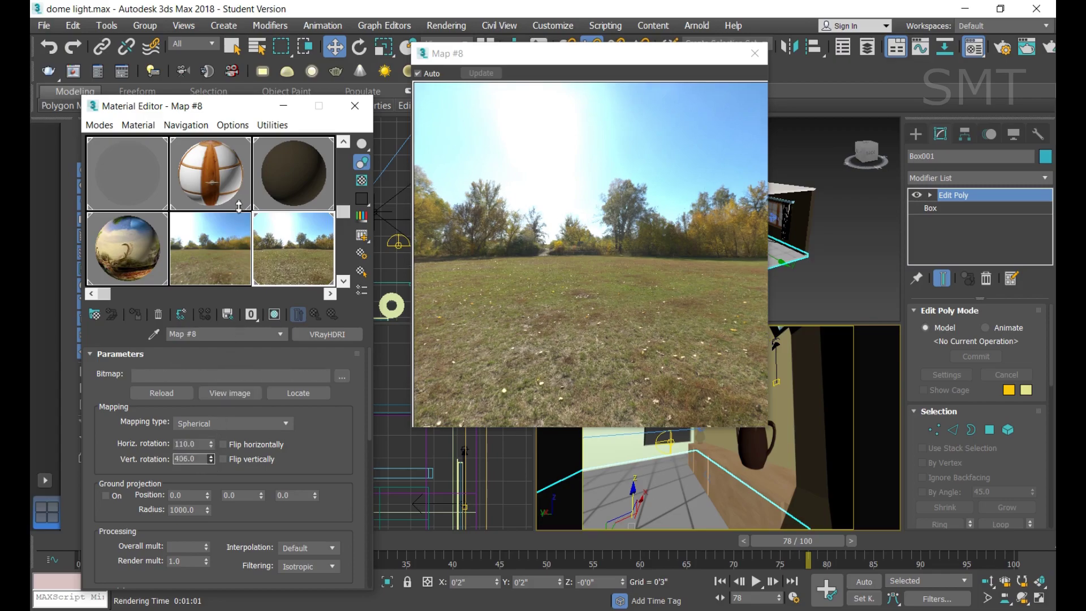
pyautogui.moveTo(239, 206)
pyautogui.mouseDown()
pyautogui.moveTo(237, 490)
pyautogui.moveTo(240, 470)
pyautogui.mouseUp()
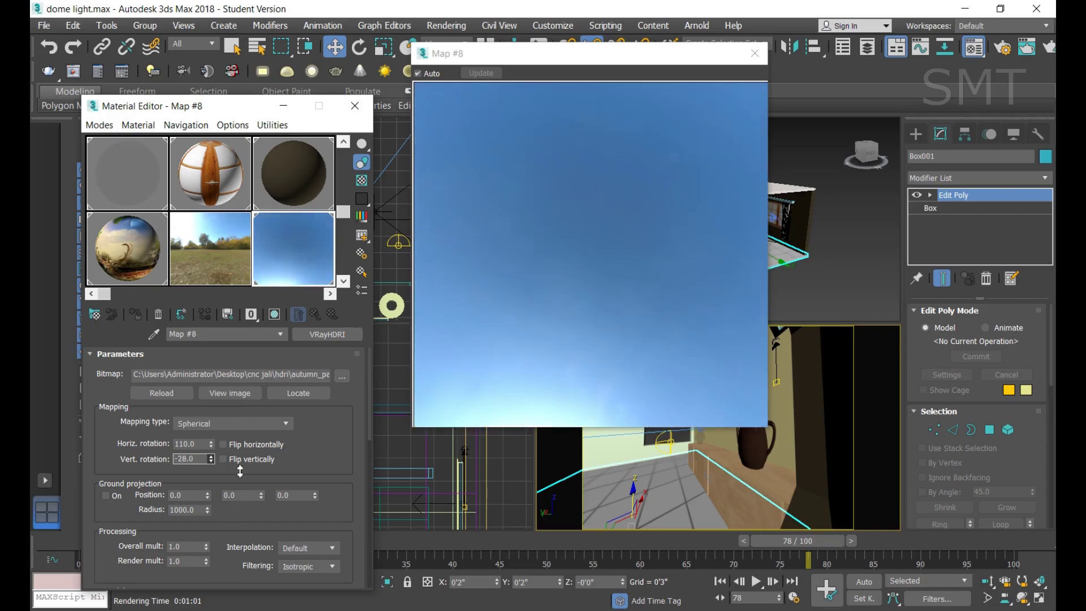
pyautogui.moveTo(240, 471); pyautogui.dragTo(249, 396)
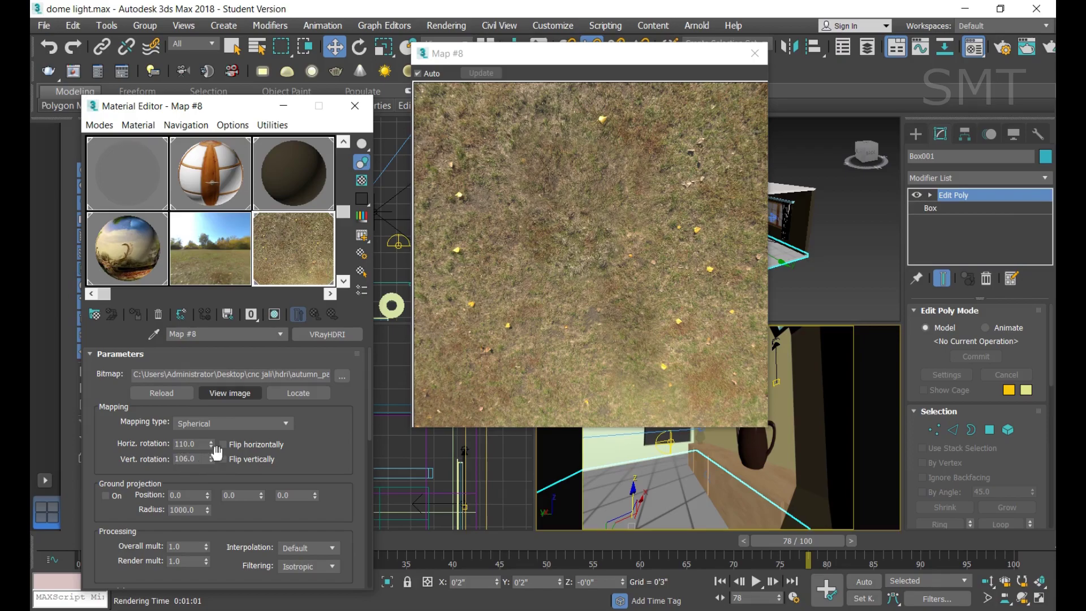
pyautogui.rightClick(211, 460)
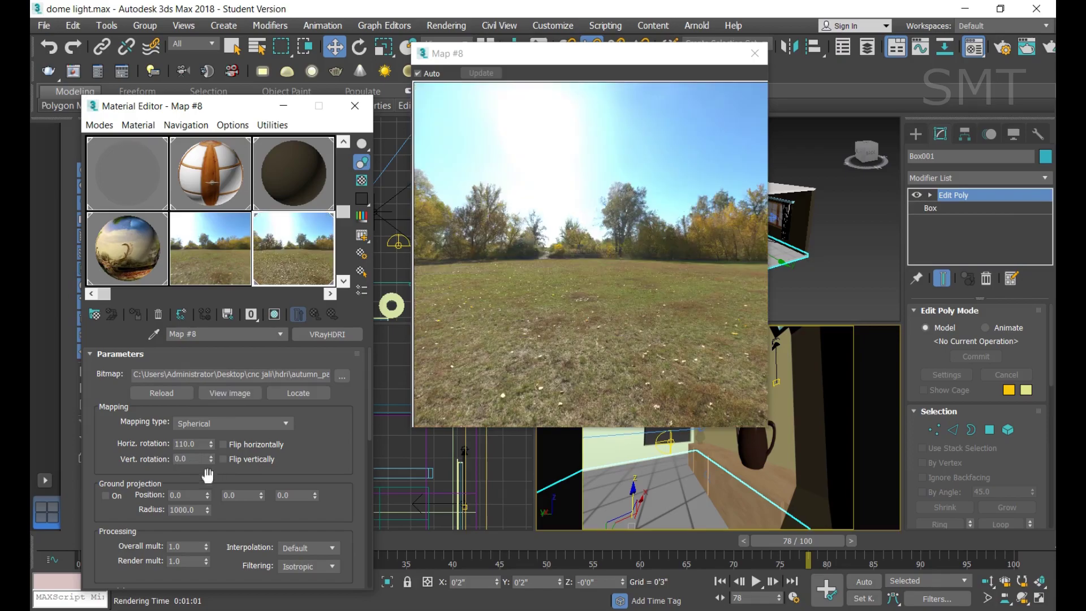
# Set the HDRI map's horizontal rotation to 250°
pyautogui.doubleClick(201, 444)
pyautogui.write('250')
pyautogui.press('Return')
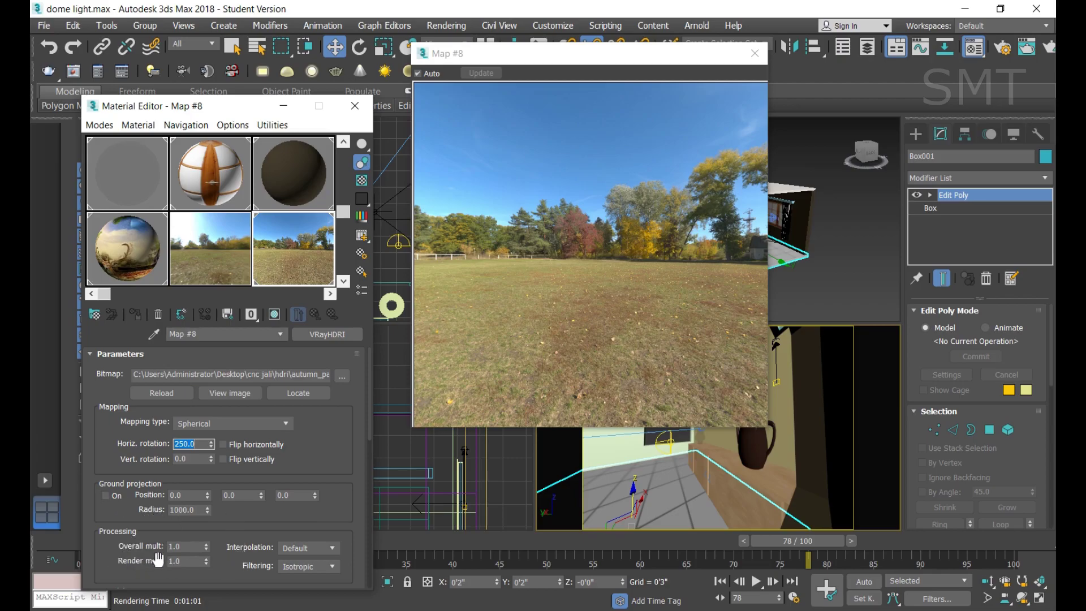
# Raise the HDRI overall multiplier to 3.0, then render the room again
pyautogui.click(191, 548)
pyautogui.write('2')
pyautogui.press('Return')
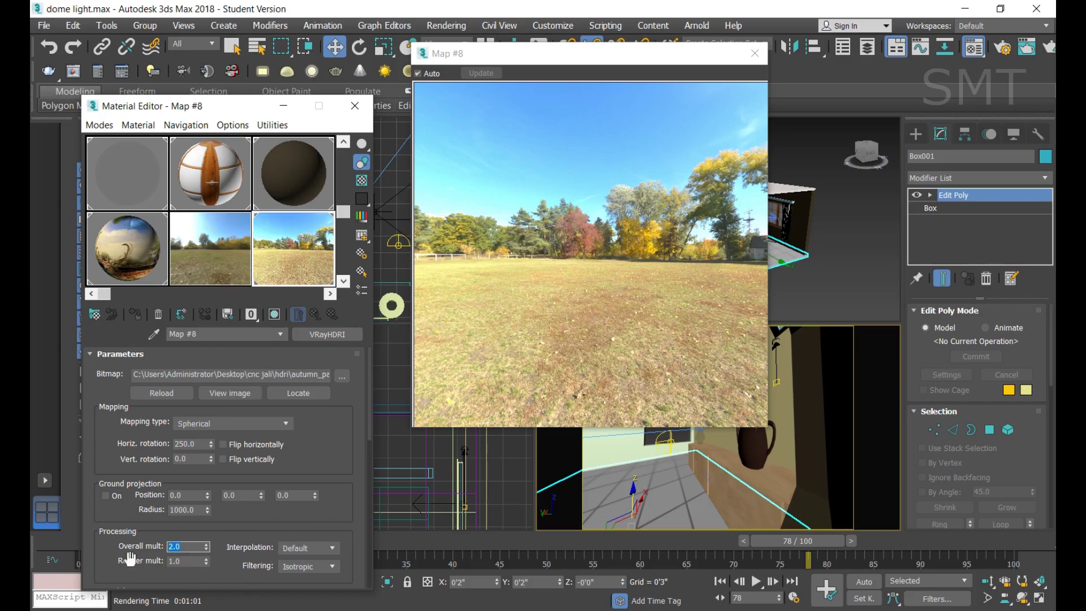
pyautogui.write('3')
pyautogui.press('Return')
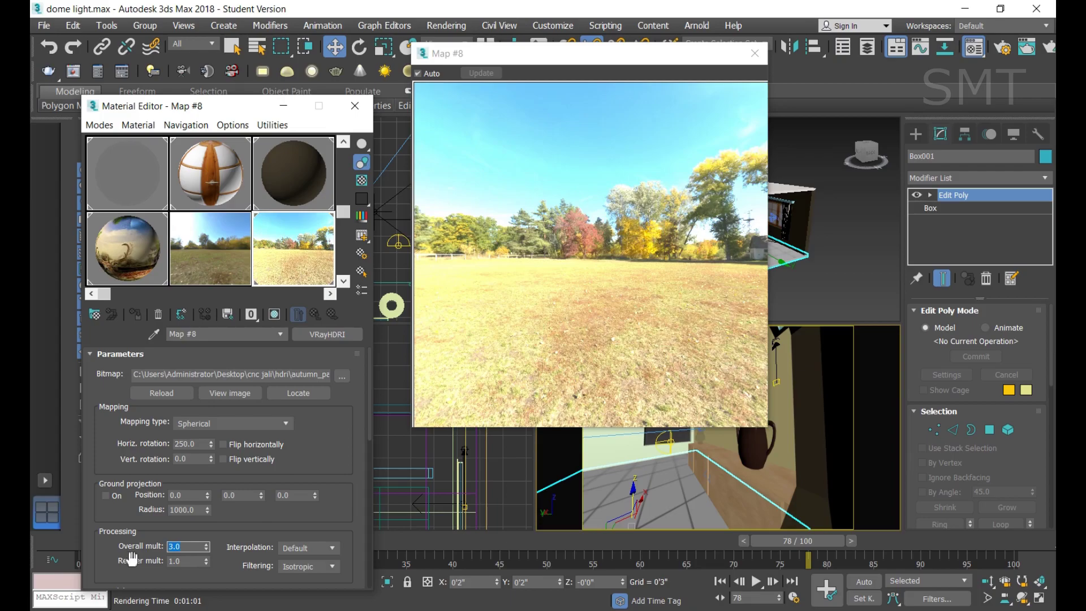
pyautogui.click(761, 61)
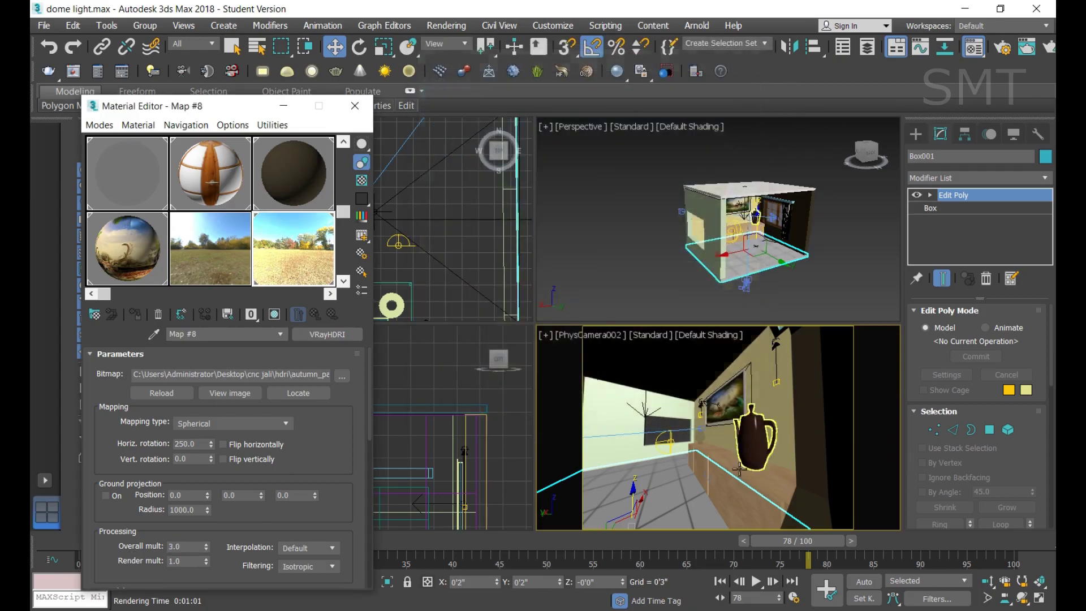
pyautogui.hotkey('shift', 'q')
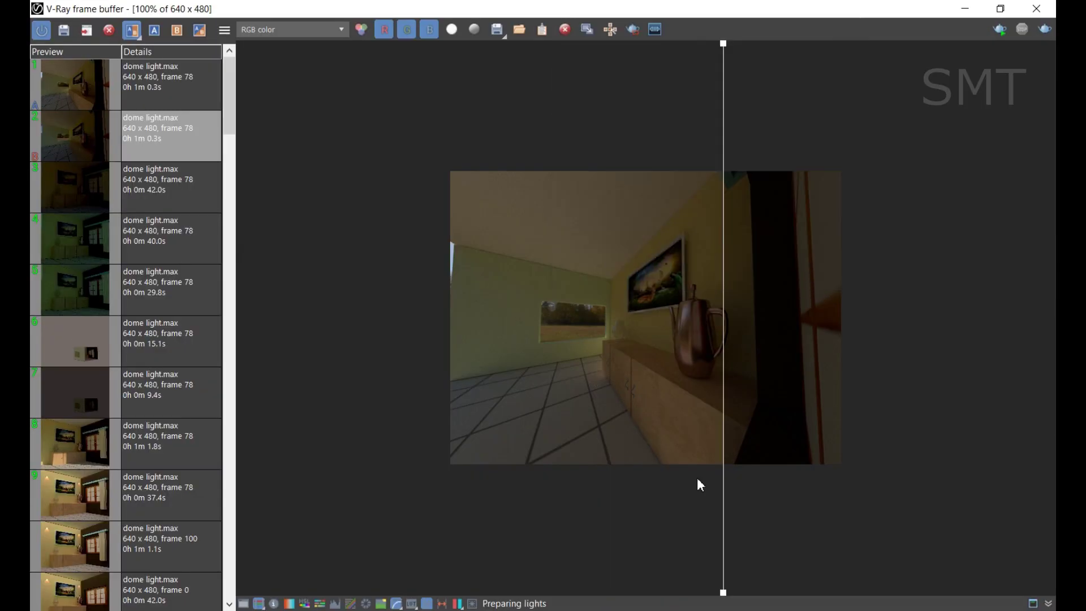
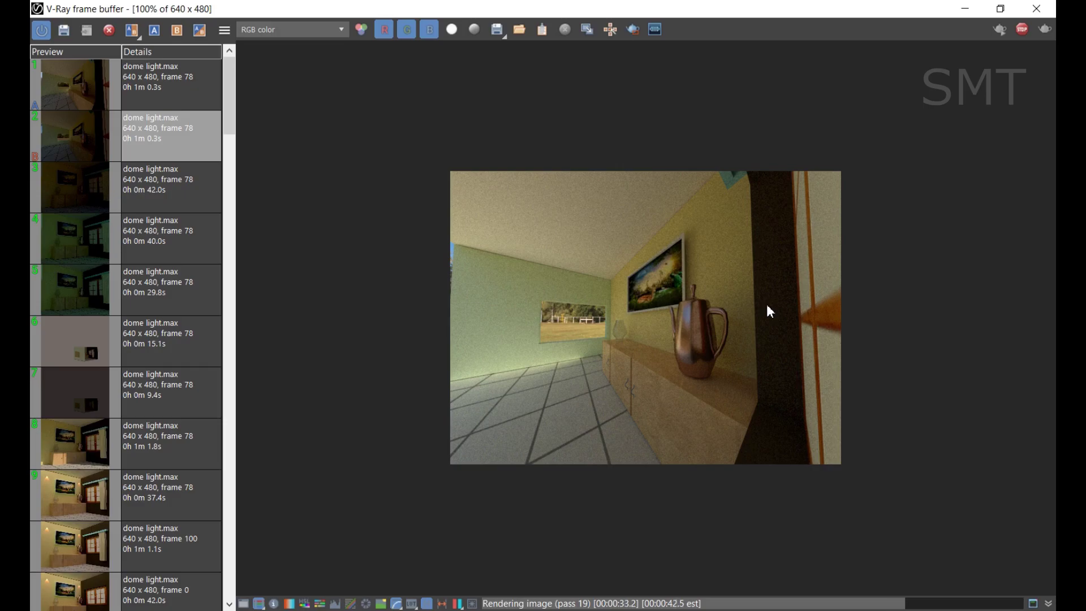
# Compare the first and second history renders as A and B in a split view, then close the frame buffer
pyautogui.scroll(2, 613, 324)
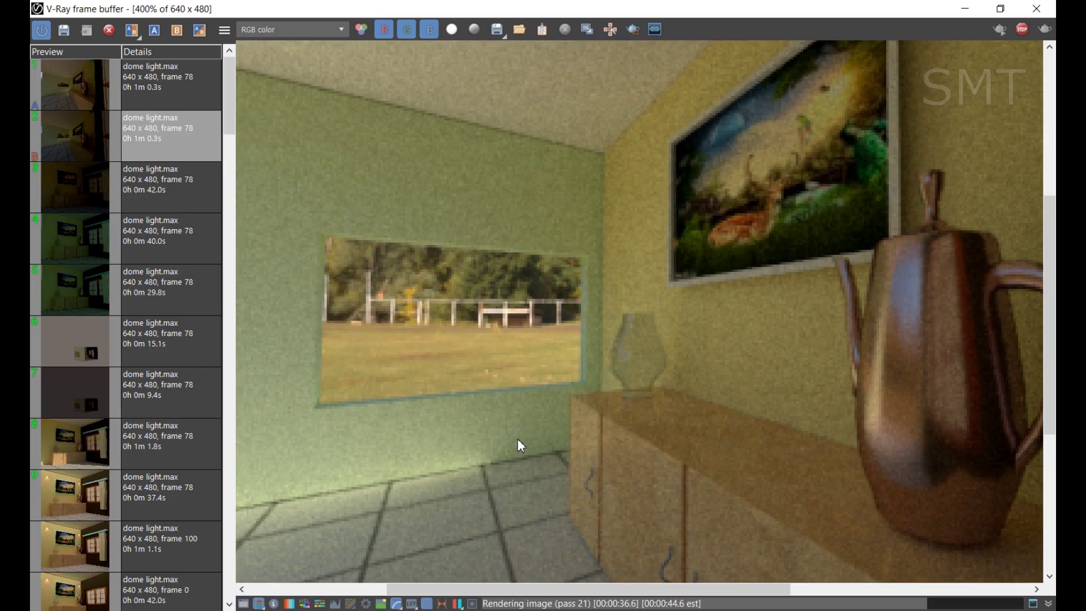
pyautogui.scroll(-2, 520, 441)
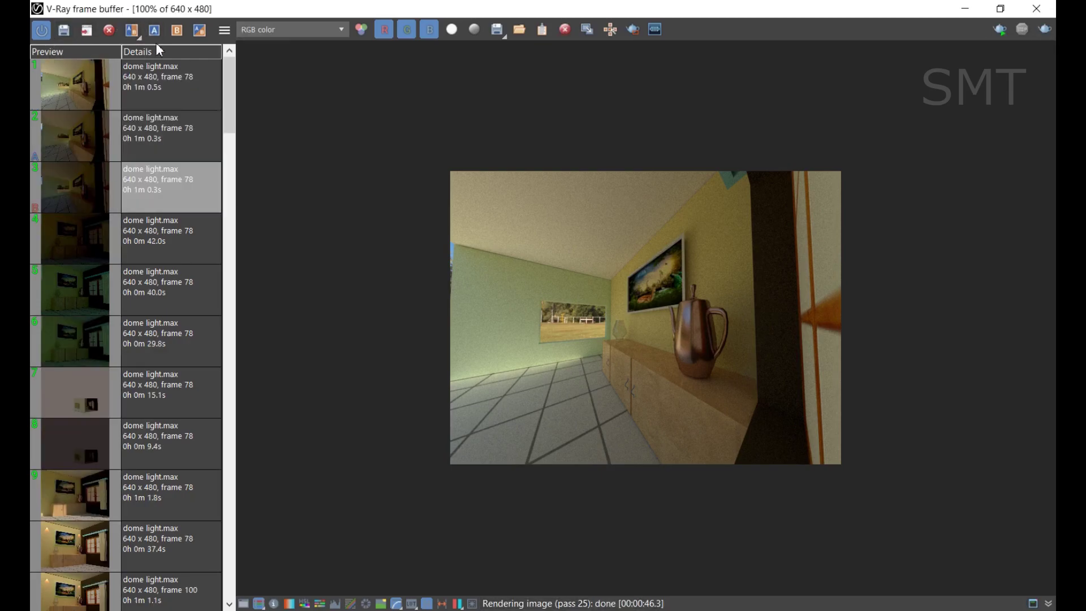
pyautogui.click(161, 77)
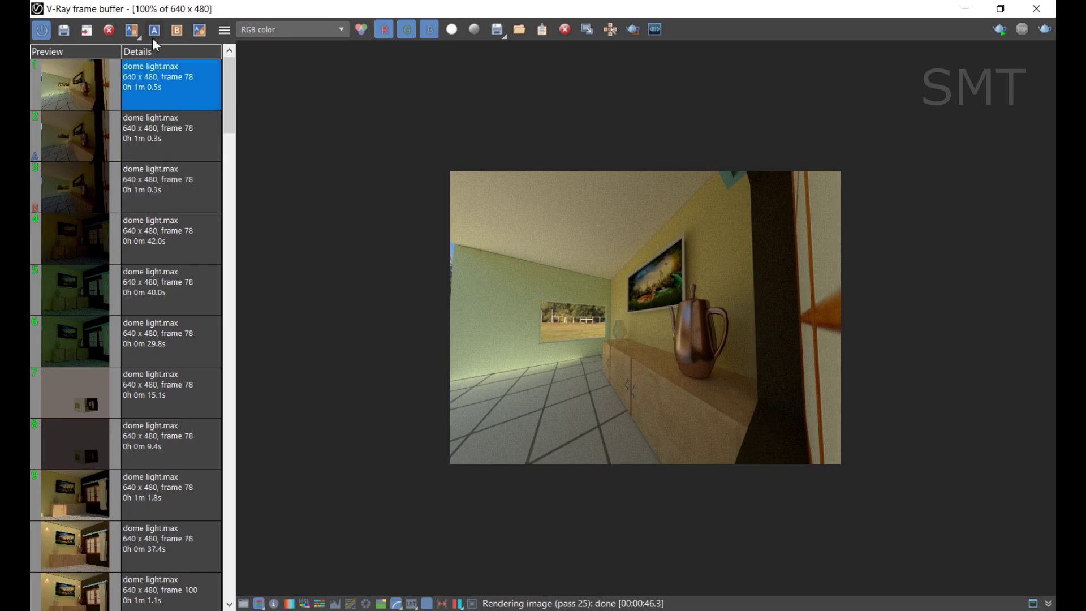
pyautogui.click(154, 31)
pyautogui.click(163, 129)
pyautogui.click(177, 30)
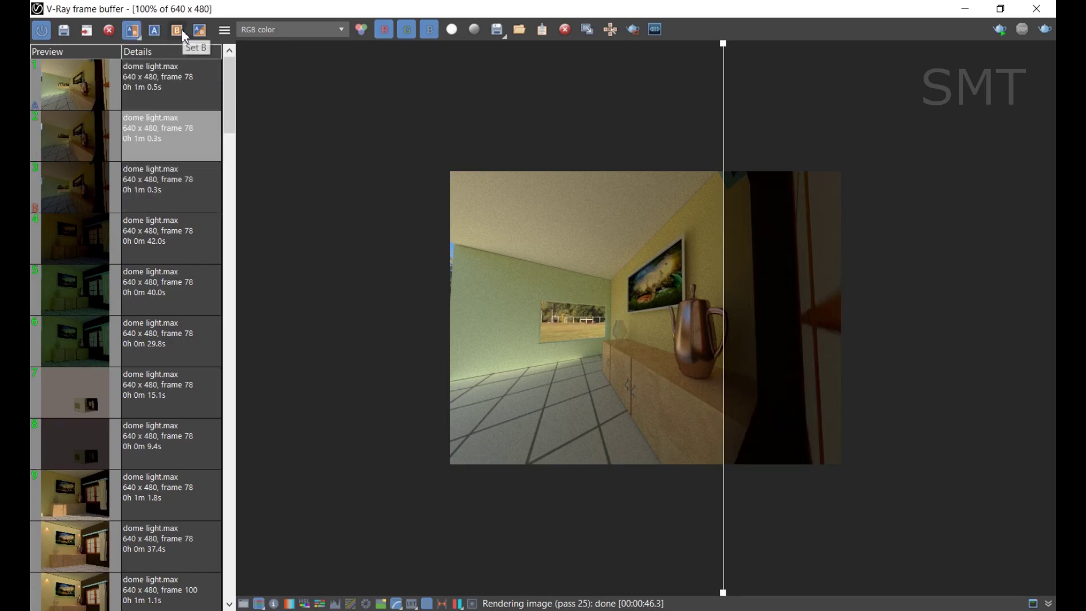
pyautogui.moveTo(720, 45)
pyautogui.mouseDown()
pyautogui.moveTo(368, 102)
pyautogui.moveTo(681, 134)
pyautogui.moveTo(881, 133)
pyautogui.moveTo(504, 128)
pyautogui.moveTo(730, 138)
pyautogui.moveTo(281, 140)
pyautogui.moveTo(729, 158)
pyautogui.mouseUp()
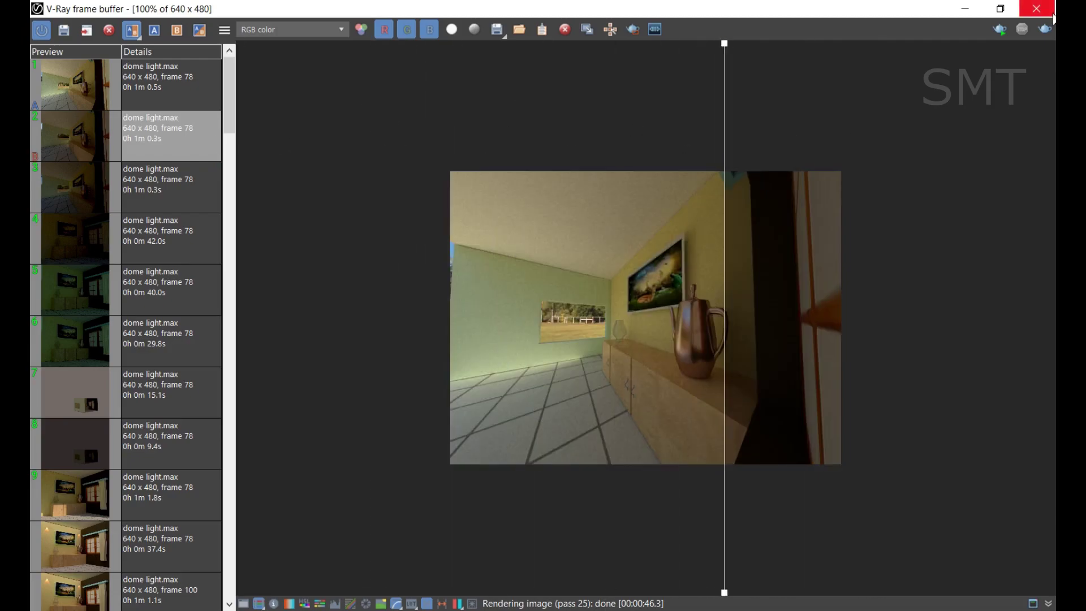
pyautogui.click(1038, 8)
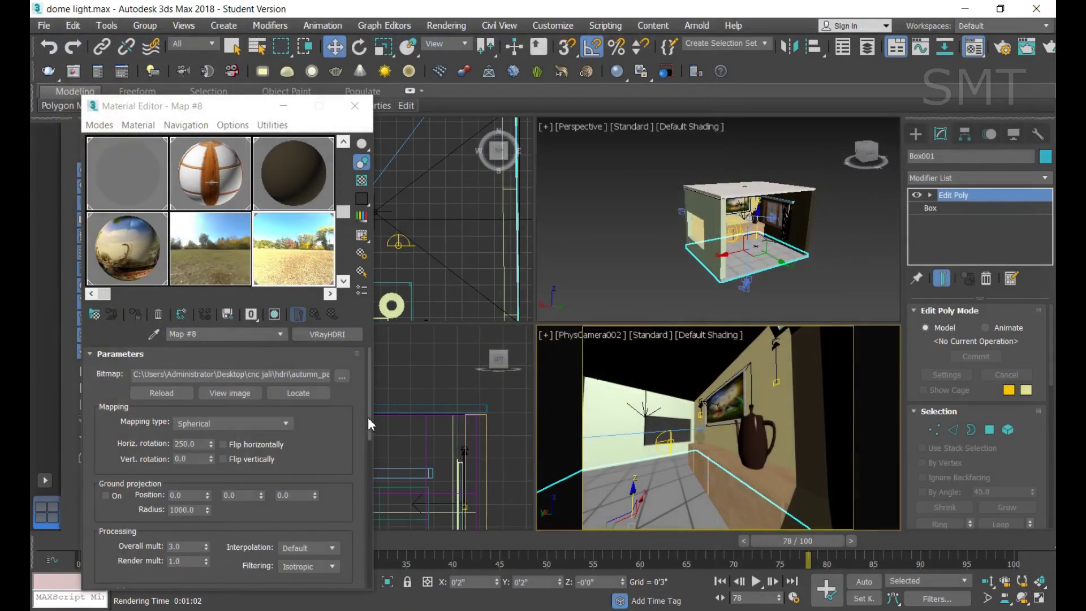
# Lower the HDRI map's inverse gamma to 0.4 while previewing the map
pyautogui.moveTo(369, 420); pyautogui.dragTo(366, 471)
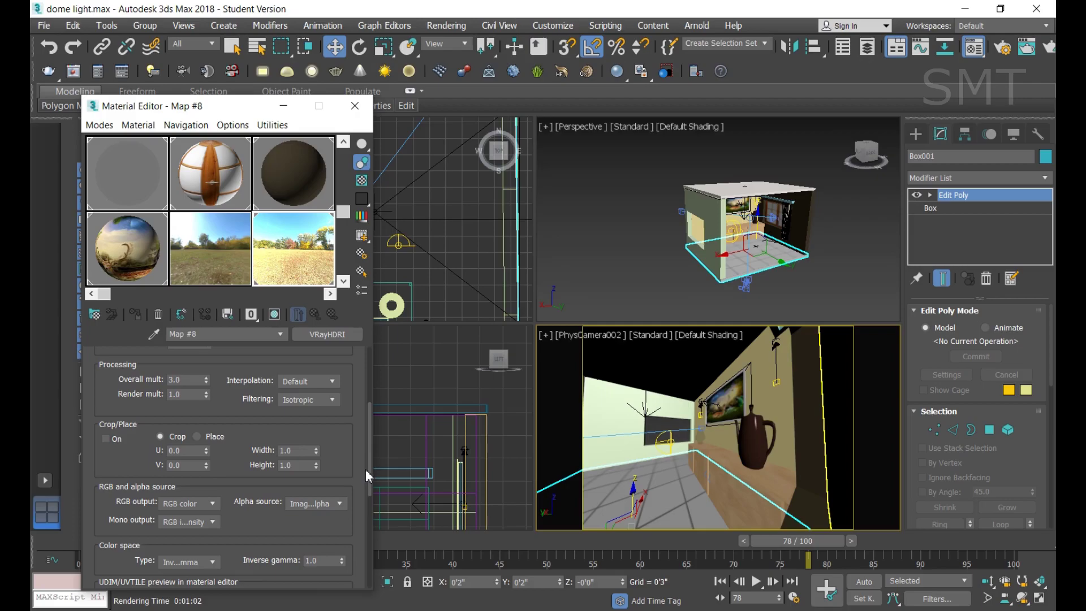
pyautogui.moveTo(366, 470); pyautogui.dragTo(364, 490)
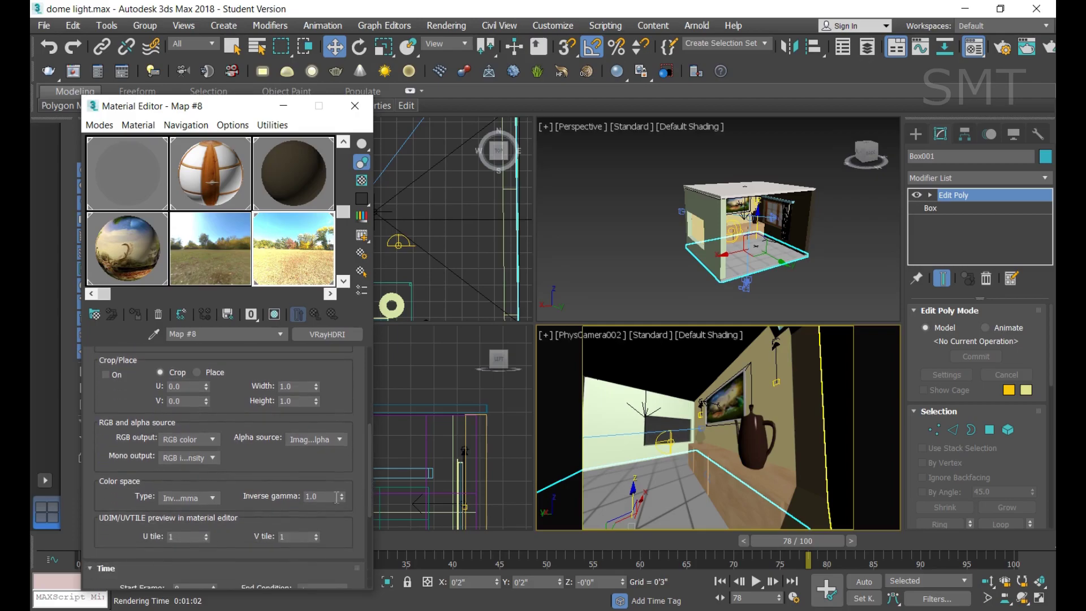
pyautogui.doubleClick(324, 498)
pyautogui.write('0.8')
pyautogui.press('Return')
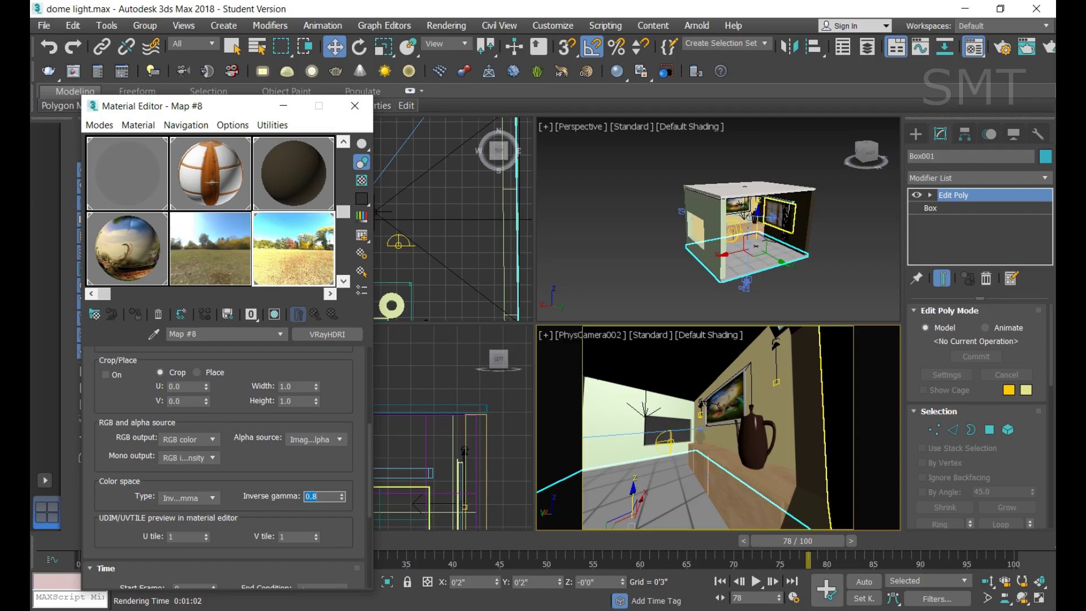
pyautogui.doubleClick(306, 256)
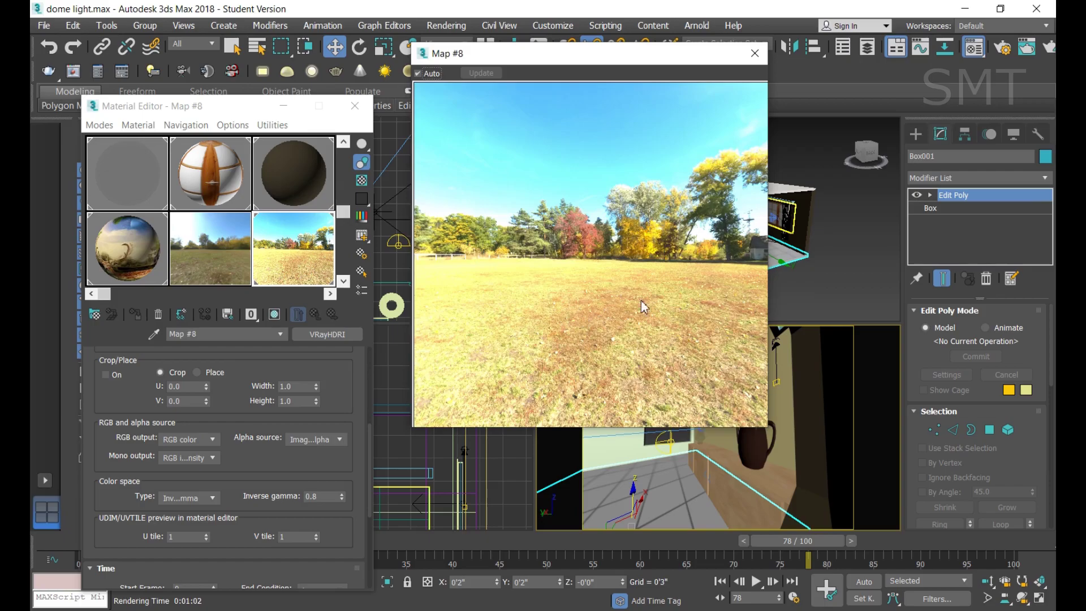
pyautogui.click(341, 499)
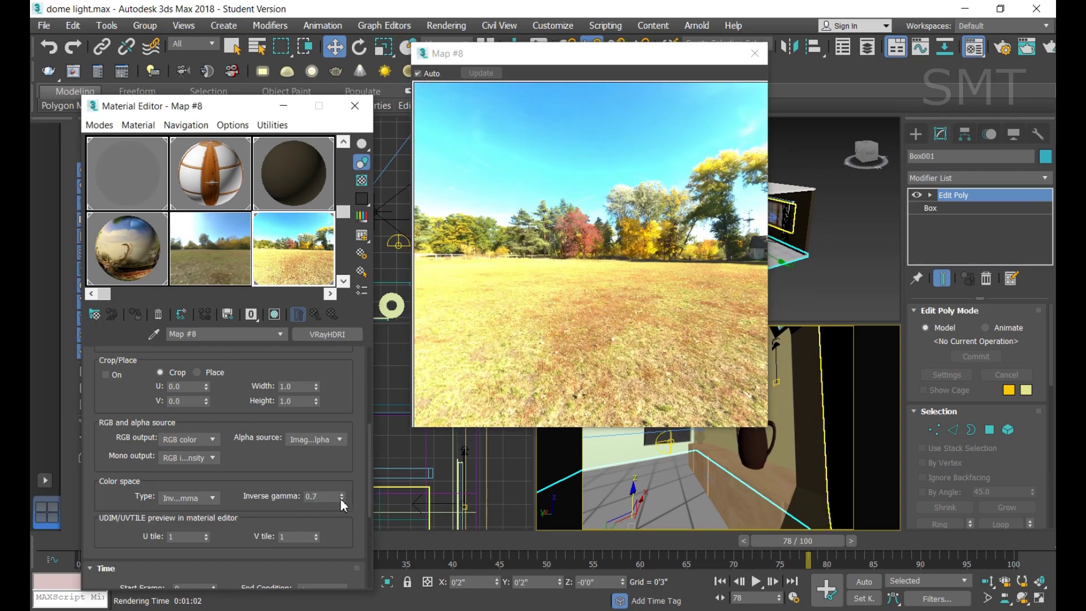
pyautogui.click(341, 499)
pyautogui.click(341, 499)
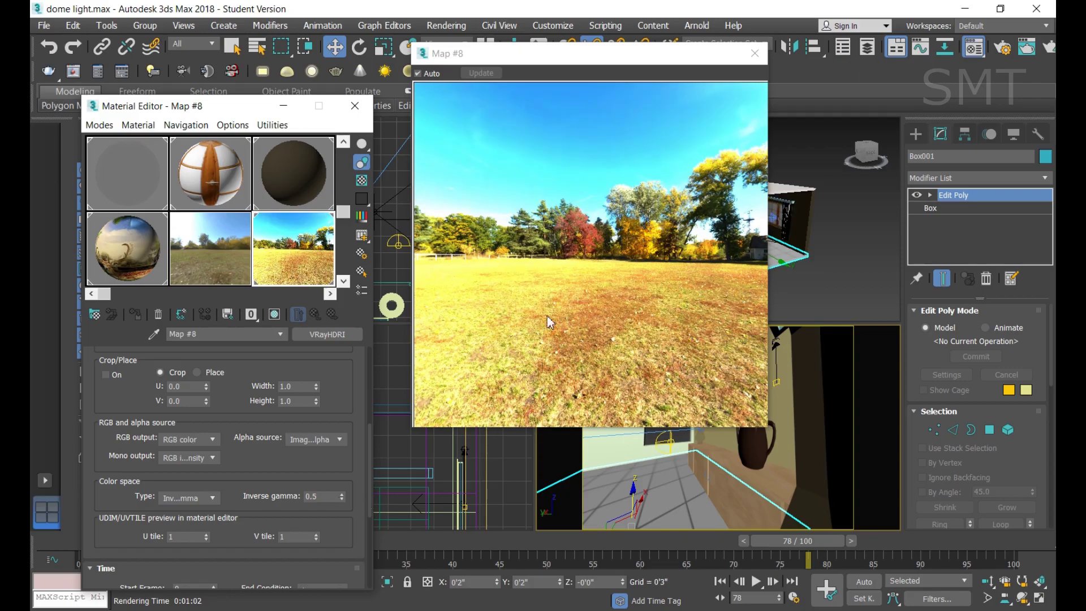
pyautogui.click(342, 499)
pyautogui.click(341, 499)
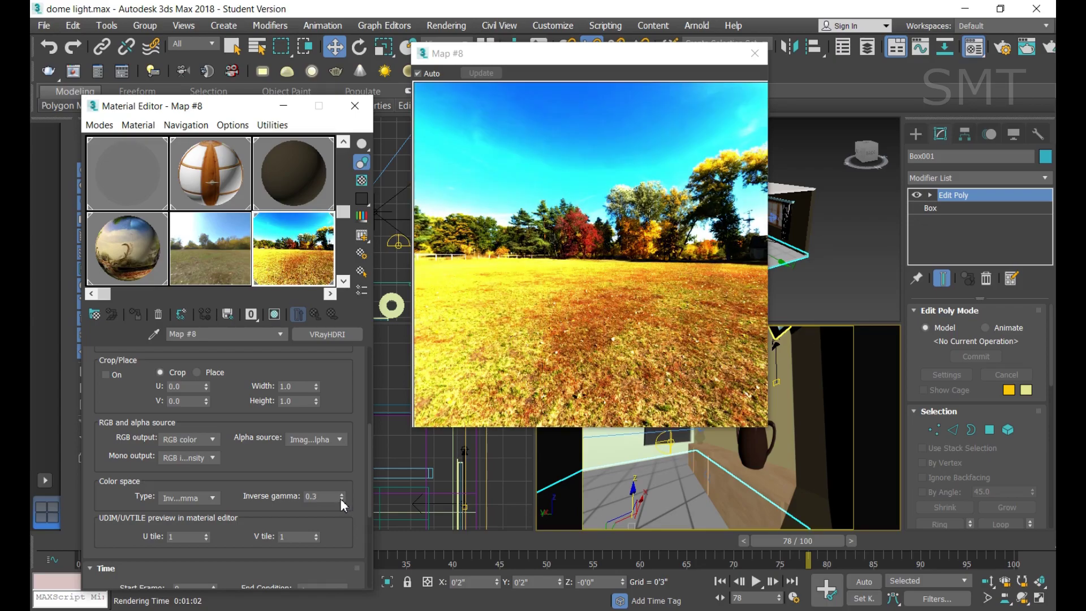
pyautogui.click(343, 493)
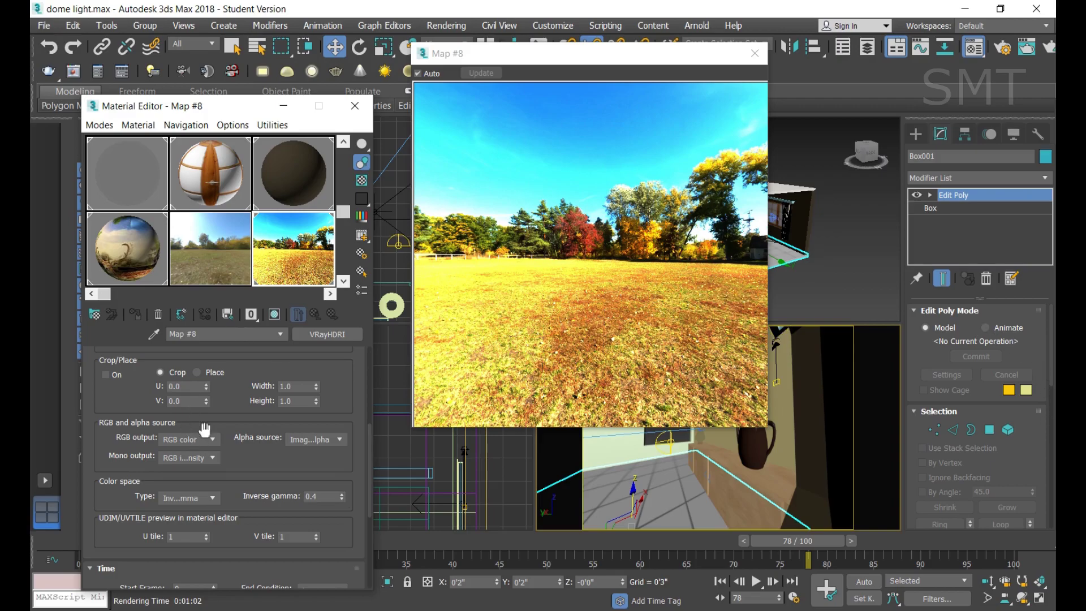
# Set the HDRI Overall mult to 4.0, close the map preview and start a render
pyautogui.moveTo(368, 474); pyautogui.dragTo(369, 433)
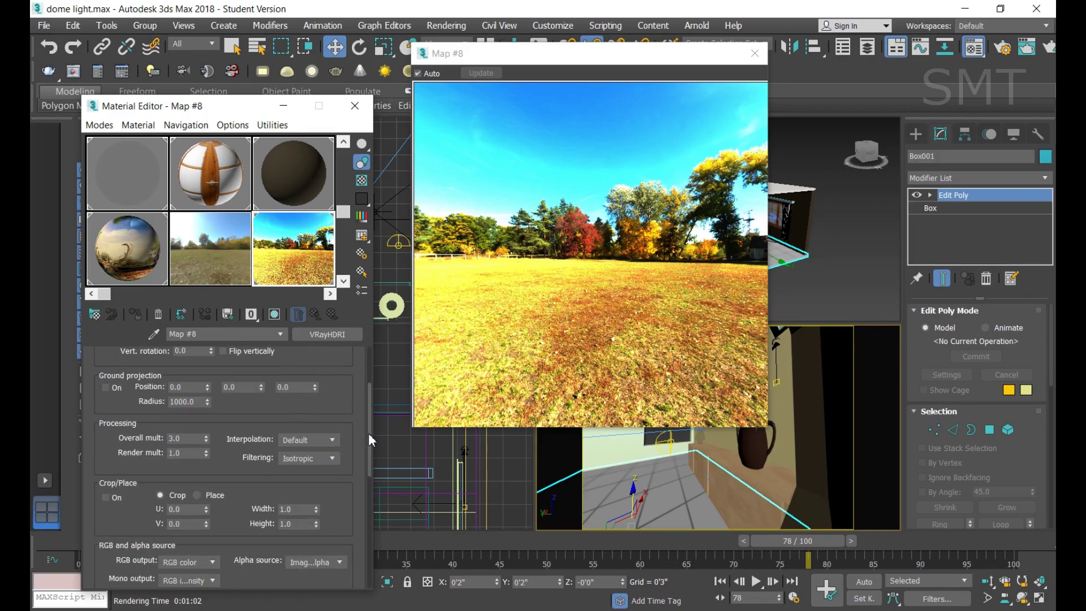
pyautogui.doubleClick(193, 440)
pyautogui.write('4')
pyautogui.press('Return')
pyautogui.write('6')
pyautogui.press('Return')
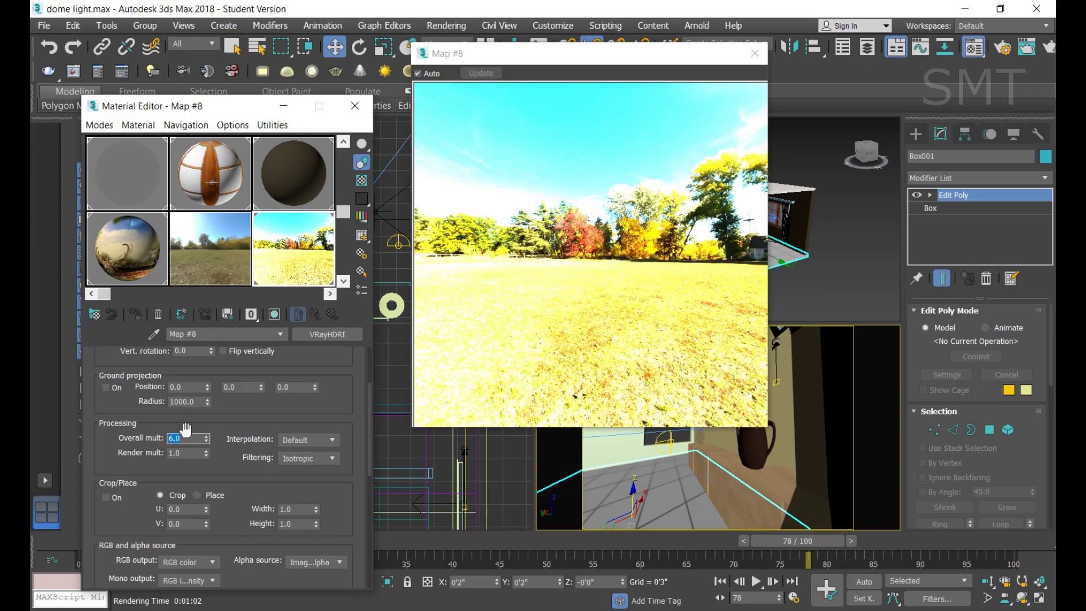
pyautogui.write('5')
pyautogui.press('Return')
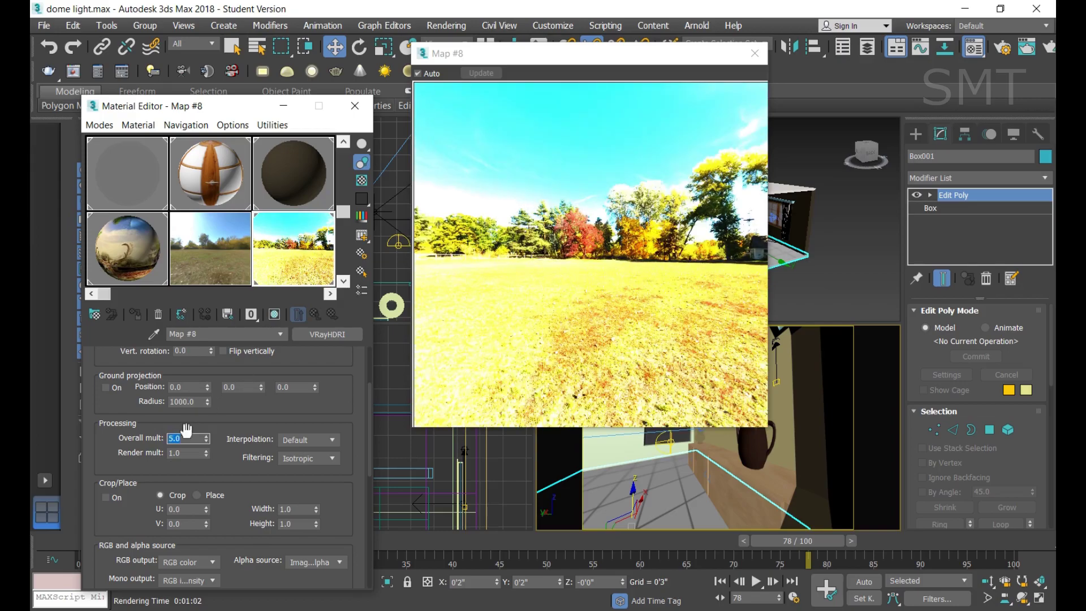
pyautogui.write('4')
pyautogui.click(529, 300)
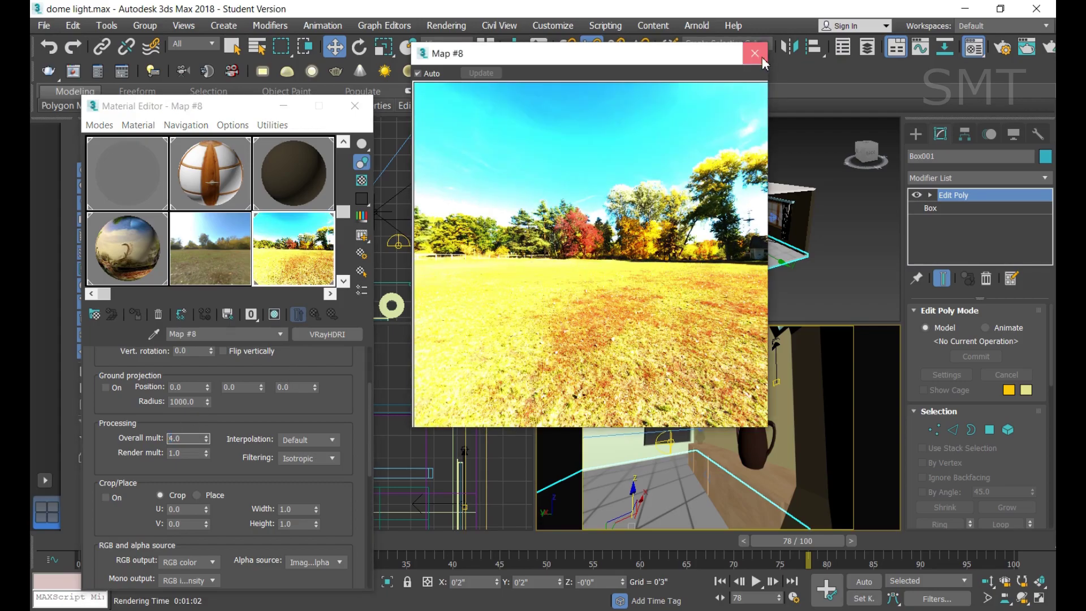
pyautogui.click(763, 60)
pyautogui.hotkey('shift', 'q')
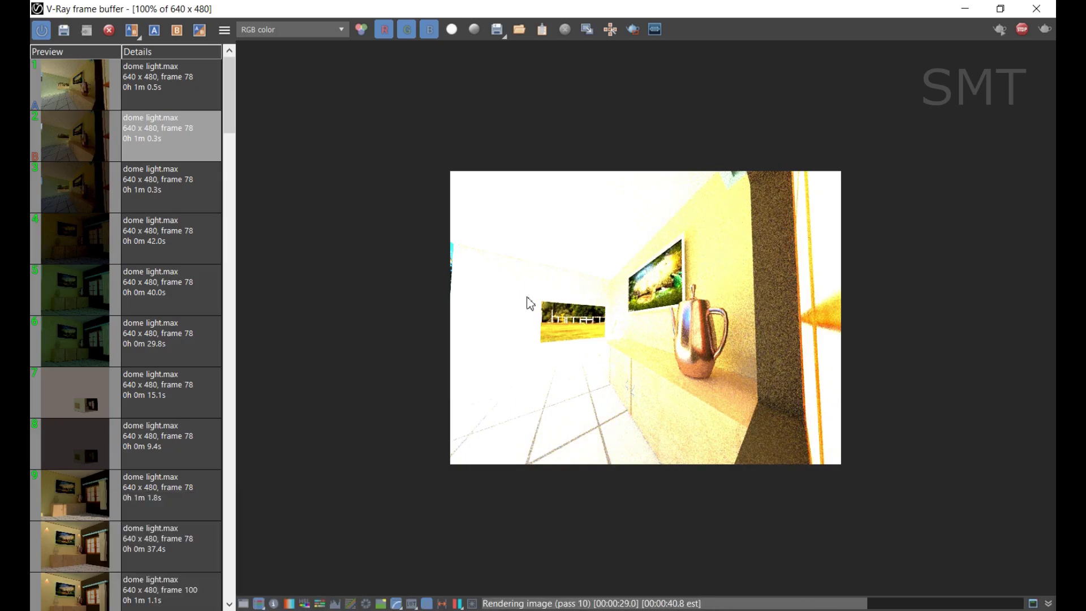
# Stop the render and correct it to exposure -3.86, highlight burn 0.71, contrast -0.08, then close the frame buffer
pyautogui.click(1024, 30)
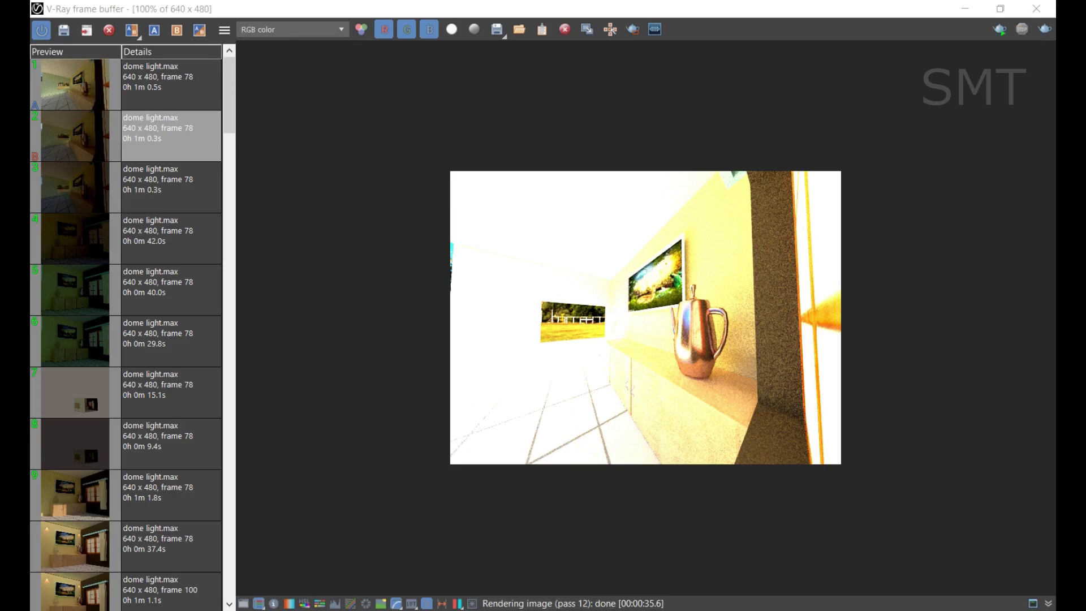
pyautogui.click(250, 605)
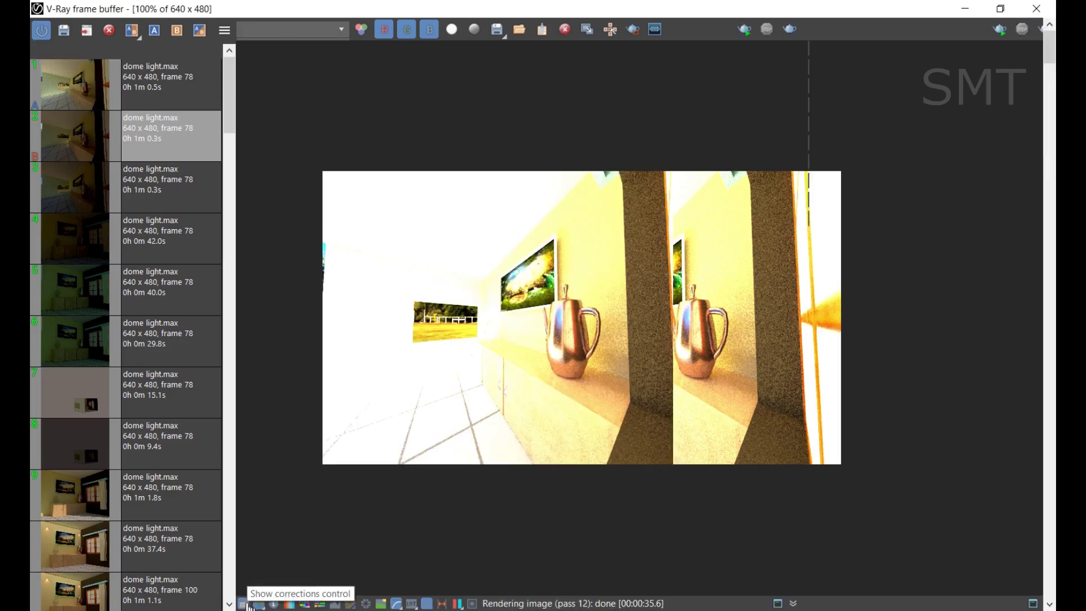
pyautogui.click(815, 49)
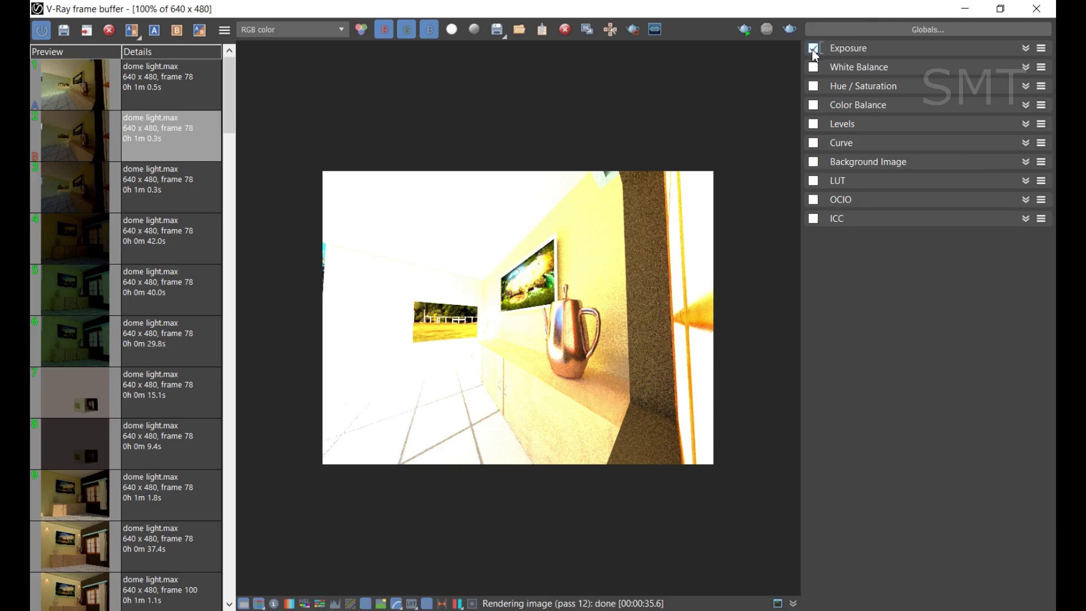
pyautogui.click(1026, 49)
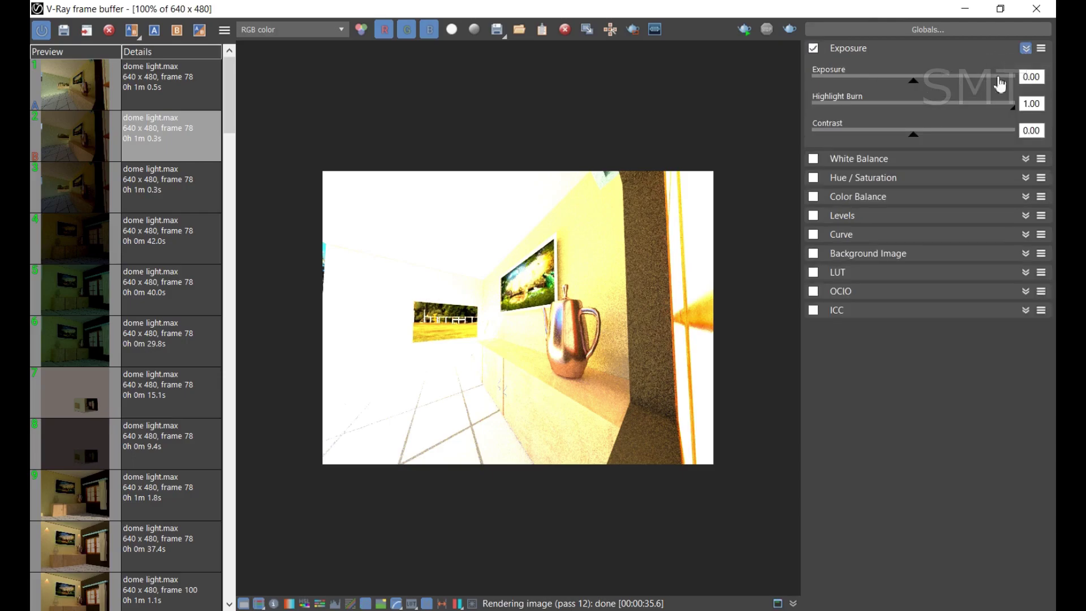
pyautogui.moveTo(915, 87)
pyautogui.mouseDown()
pyautogui.moveTo(826, 89)
pyautogui.moveTo(989, 77)
pyautogui.moveTo(805, 75)
pyautogui.moveTo(836, 78)
pyautogui.mouseUp()
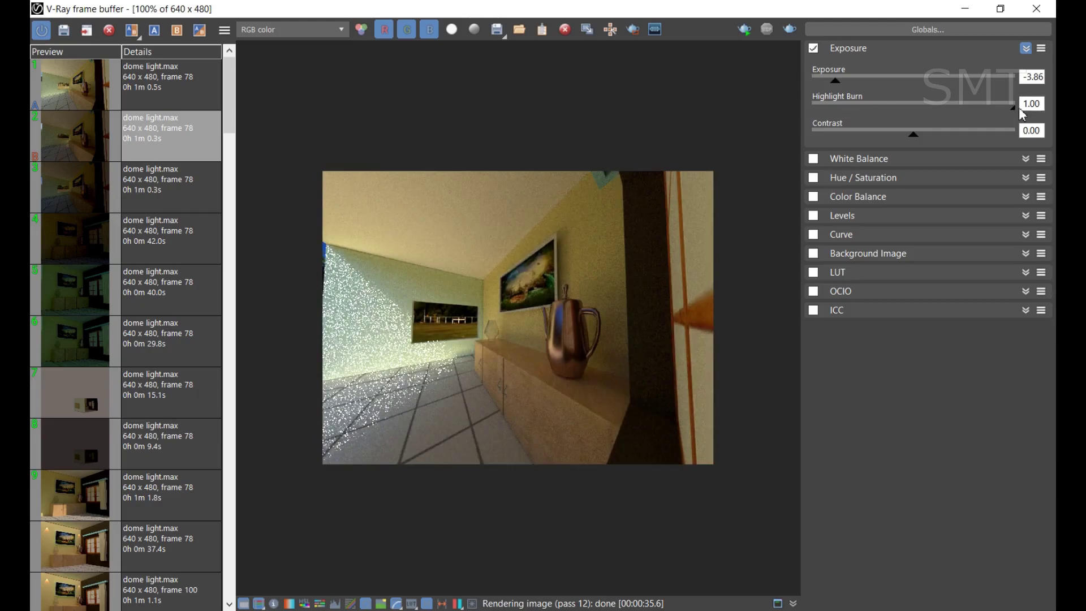
pyautogui.moveTo(1020, 111)
pyautogui.mouseDown()
pyautogui.moveTo(890, 117)
pyautogui.moveTo(828, 136)
pyautogui.moveTo(958, 133)
pyautogui.moveTo(843, 153)
pyautogui.moveTo(975, 153)
pyautogui.moveTo(910, 157)
pyautogui.mouseUp()
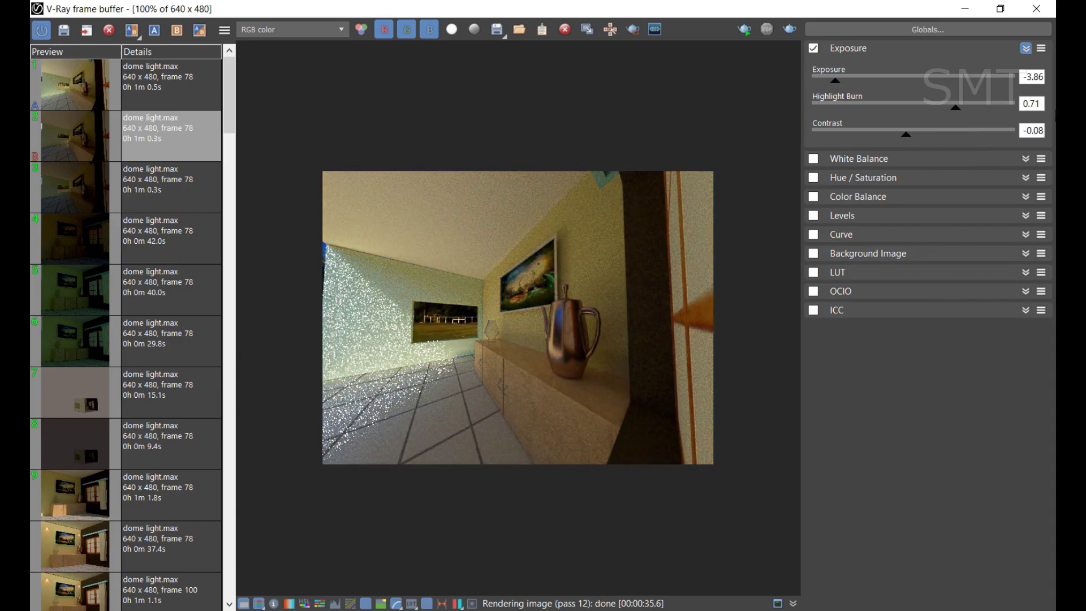
pyautogui.click(1037, 9)
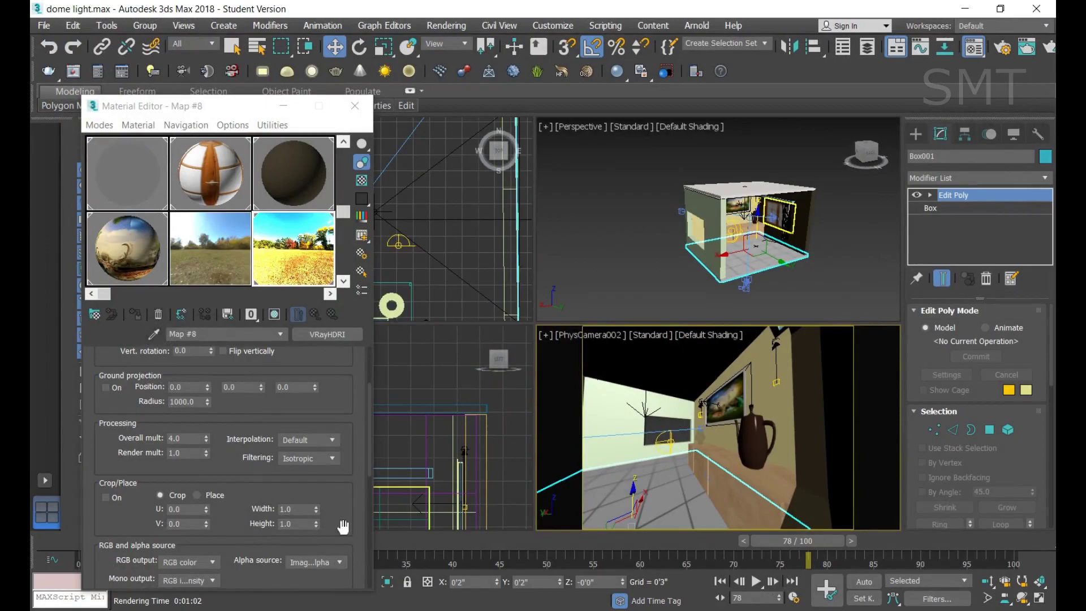
# Lower the HDRI map's Overall mult to 2.0
pyautogui.moveTo(367, 460); pyautogui.dragTo(371, 527)
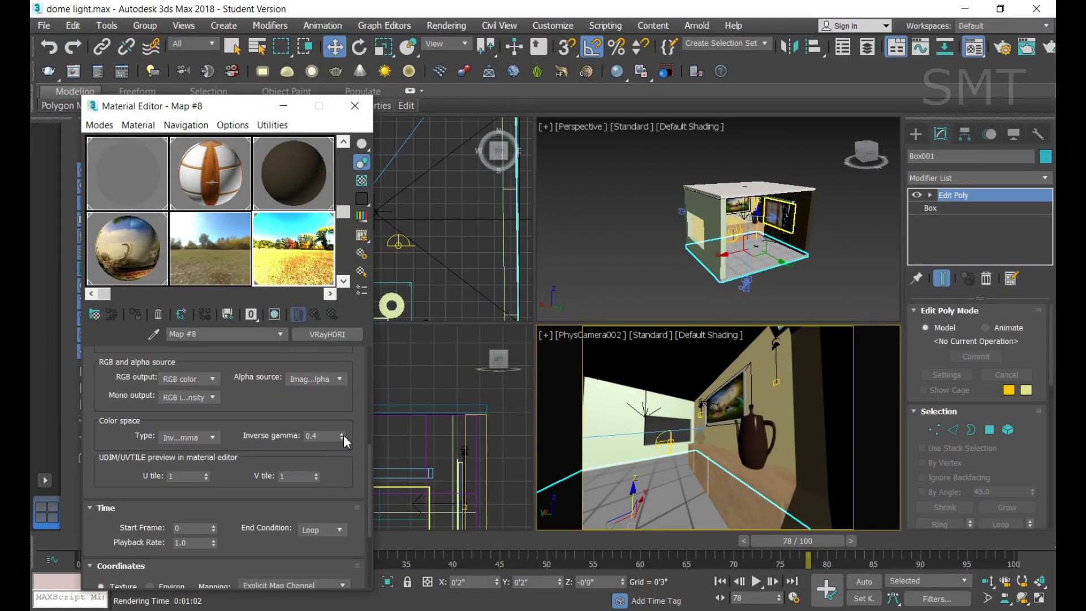
pyautogui.moveTo(344, 436); pyautogui.dragTo(344, 433)
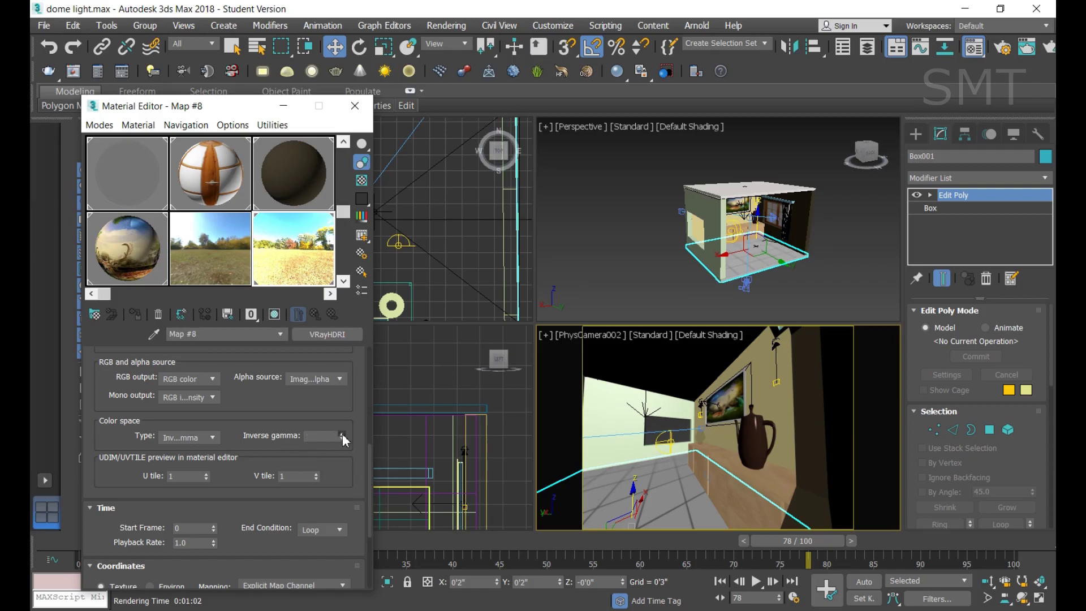
pyautogui.moveTo(371, 485); pyautogui.dragTo(375, 424)
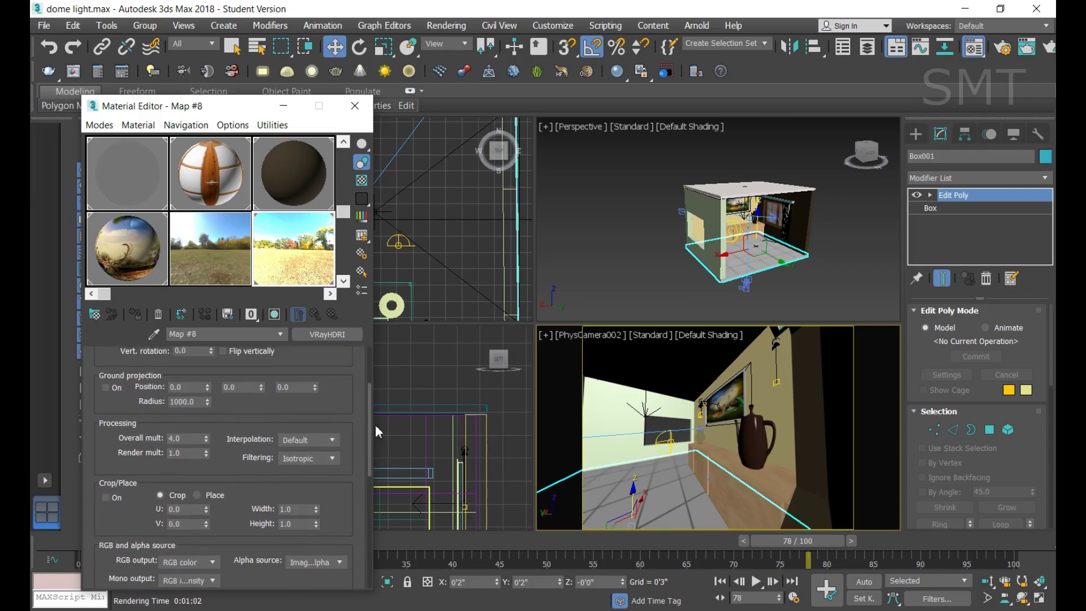
pyautogui.click(206, 441)
pyautogui.moveTo(206, 441); pyautogui.dragTo(209, 455)
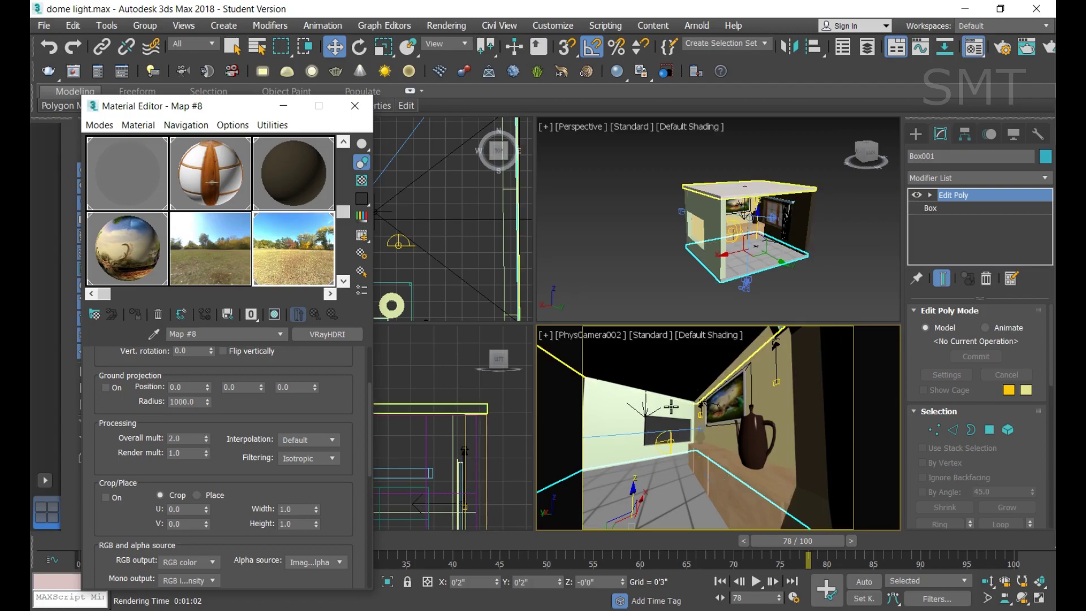
# Set the dome light multiplier to 5, then select Box001 and render with Shift+Q
pyautogui.click(668, 433)
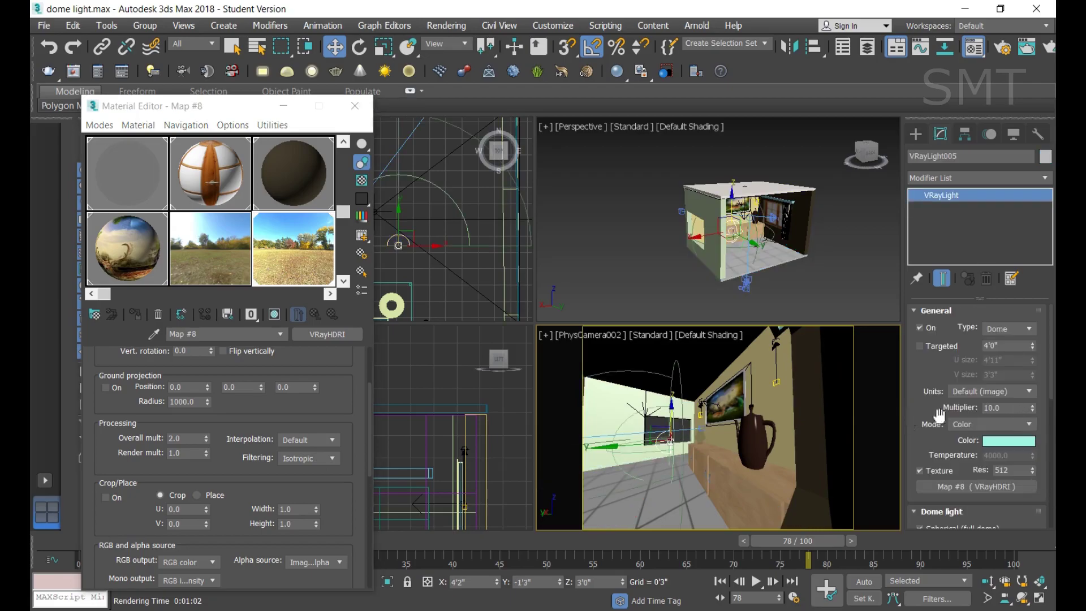
pyautogui.doubleClick(1003, 408)
pyautogui.write('10')
pyautogui.press('Return')
pyautogui.write('5')
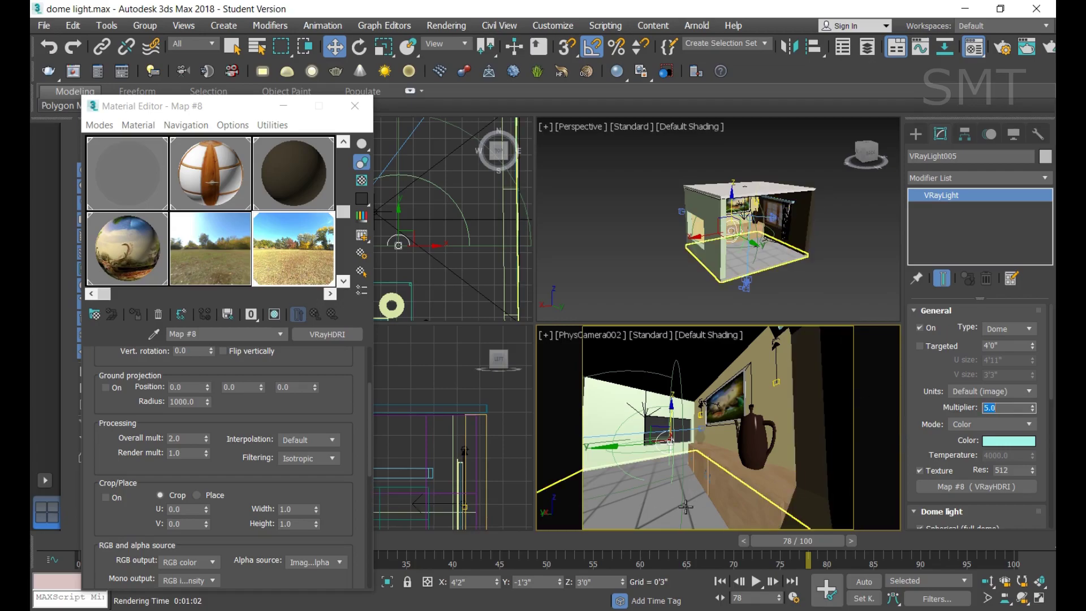
pyautogui.click(692, 507)
pyautogui.hotkey('shift', 'q')
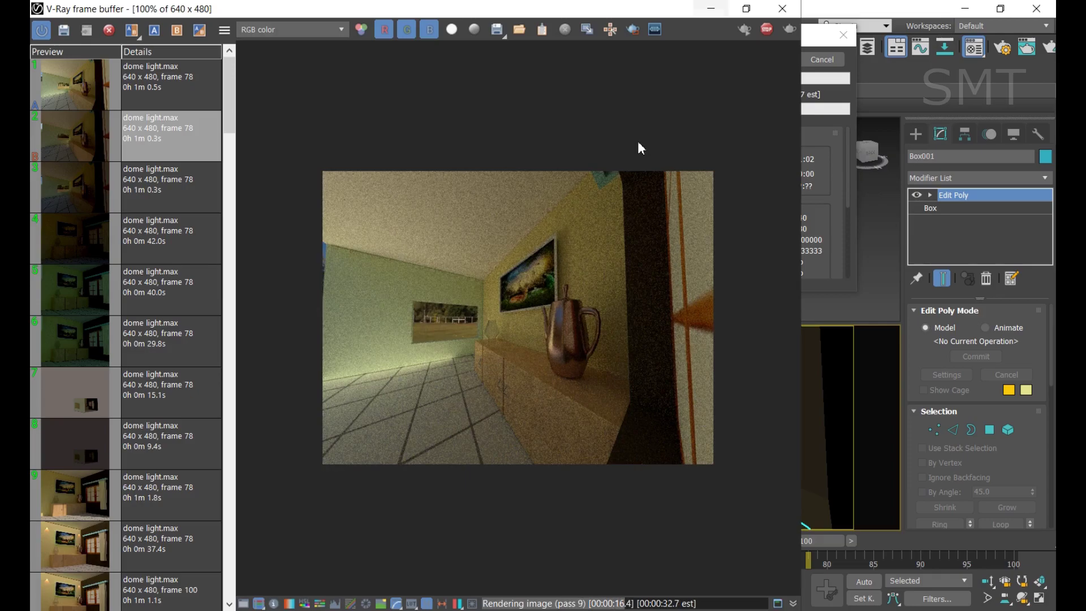
# Compare the new render (A) against the previous one (B) with the split divider, then close the frame buffer
pyautogui.click(826, 141)
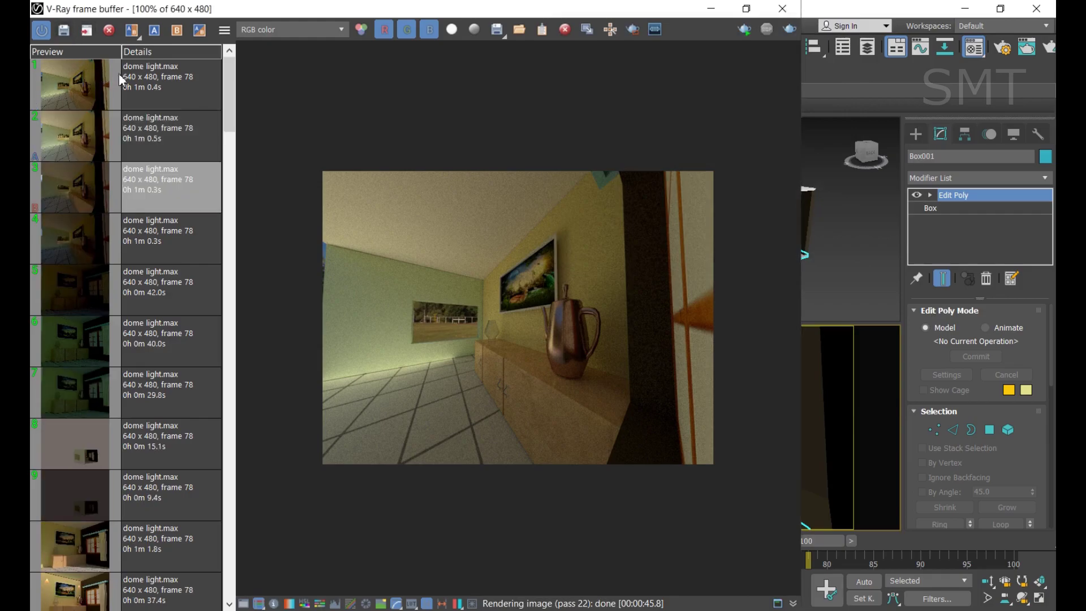
pyautogui.click(139, 84)
pyautogui.click(153, 30)
pyautogui.click(164, 136)
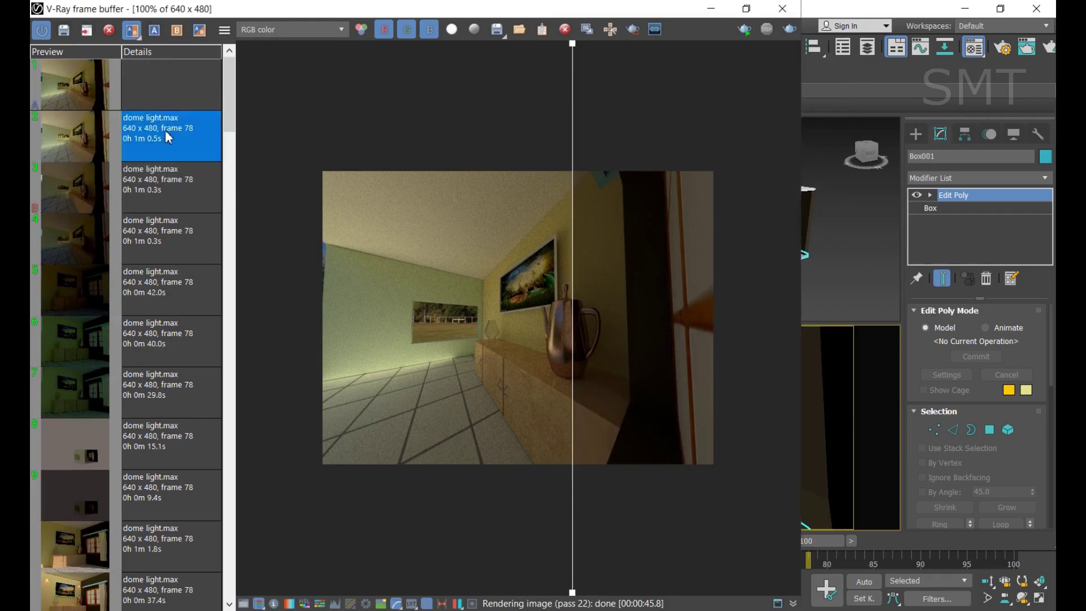
pyautogui.click(177, 30)
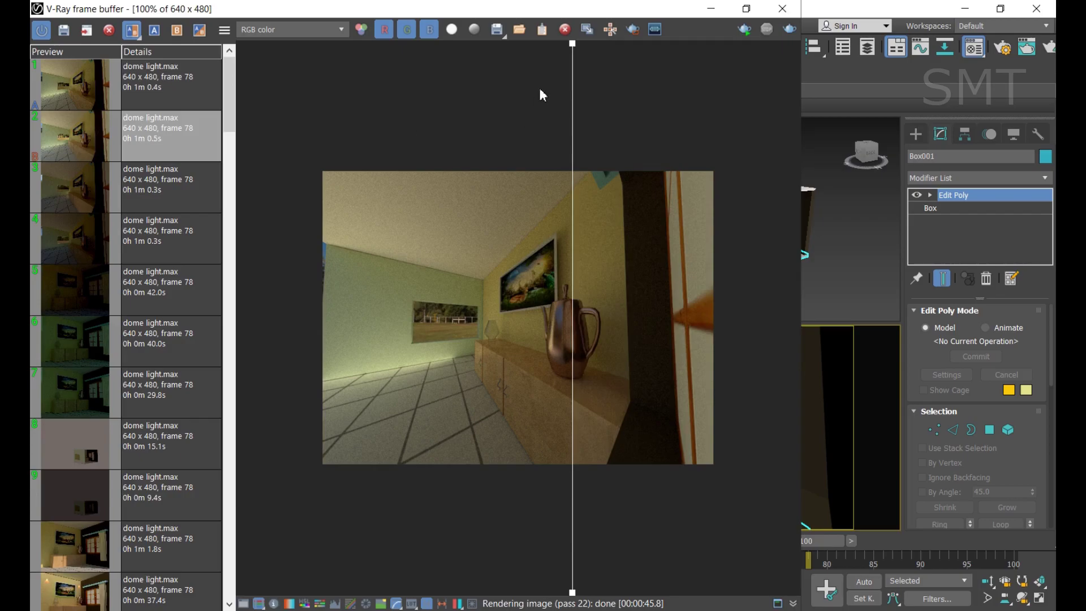
pyautogui.moveTo(573, 50)
pyautogui.mouseDown()
pyautogui.moveTo(308, 117)
pyautogui.moveTo(680, 155)
pyautogui.moveTo(417, 175)
pyautogui.moveTo(452, 183)
pyautogui.moveTo(437, 206)
pyautogui.moveTo(400, 205)
pyautogui.mouseUp()
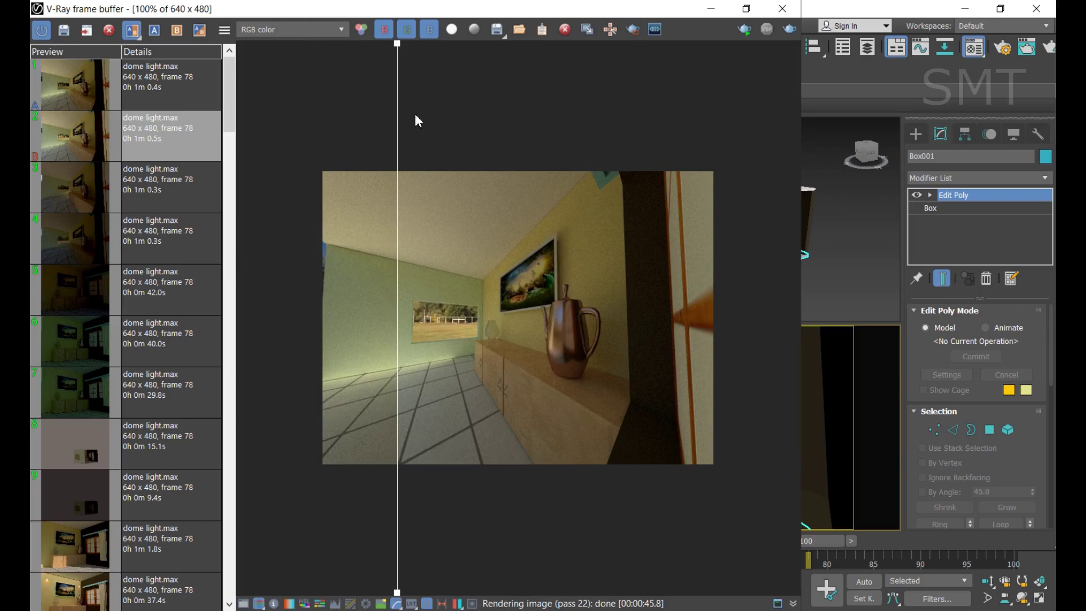
pyautogui.moveTo(398, 48)
pyautogui.mouseDown()
pyautogui.moveTo(427, 68)
pyautogui.moveTo(576, 109)
pyautogui.moveTo(359, 126)
pyautogui.moveTo(473, 136)
pyautogui.mouseUp()
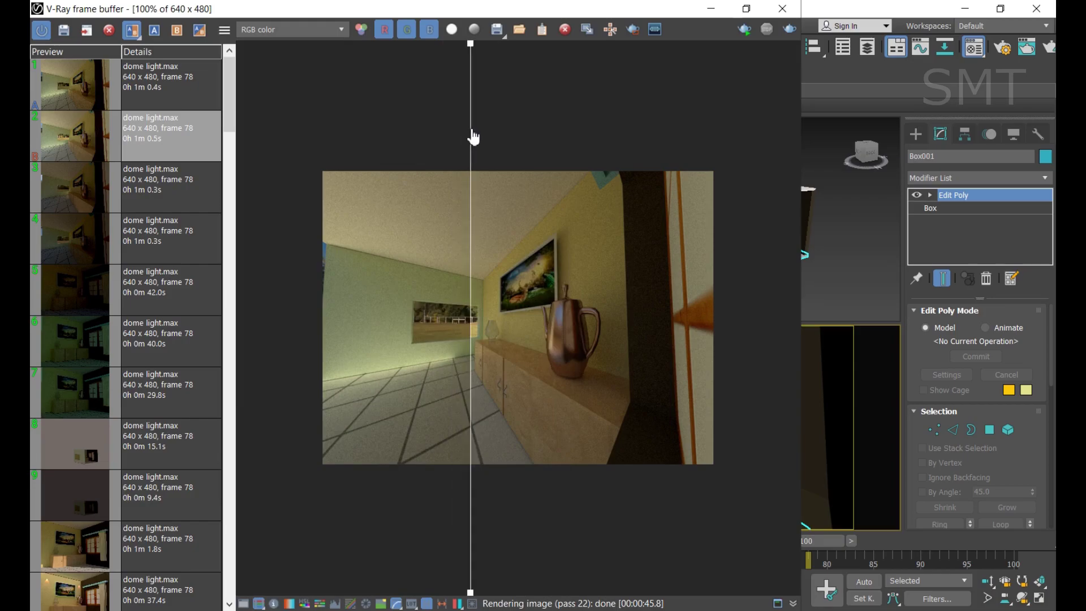
pyautogui.click(783, 9)
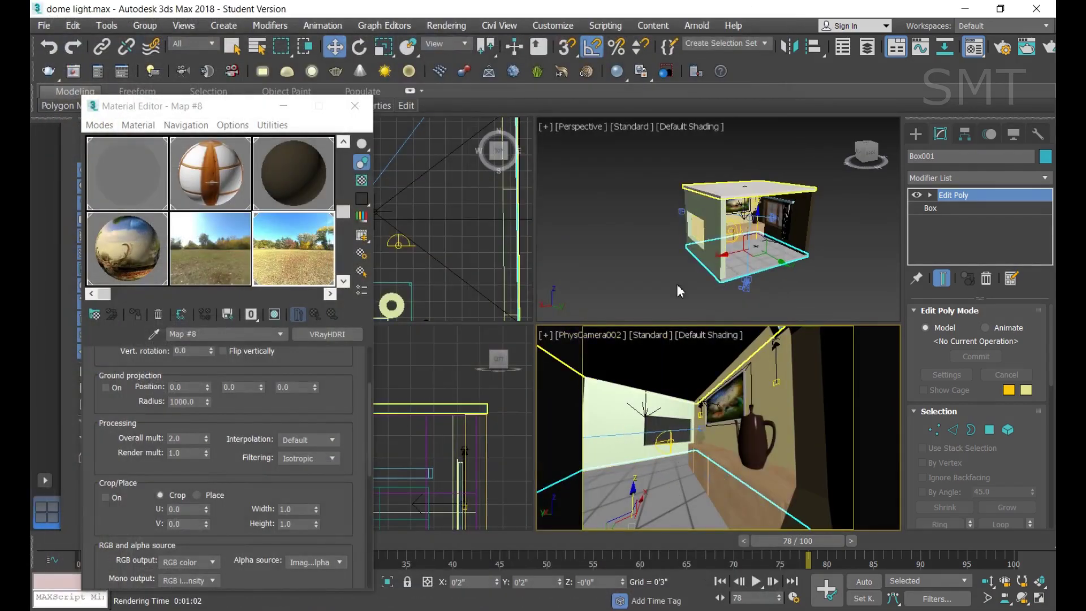
# Set the Perspective viewport background to Environment Background
pyautogui.click(644, 238)
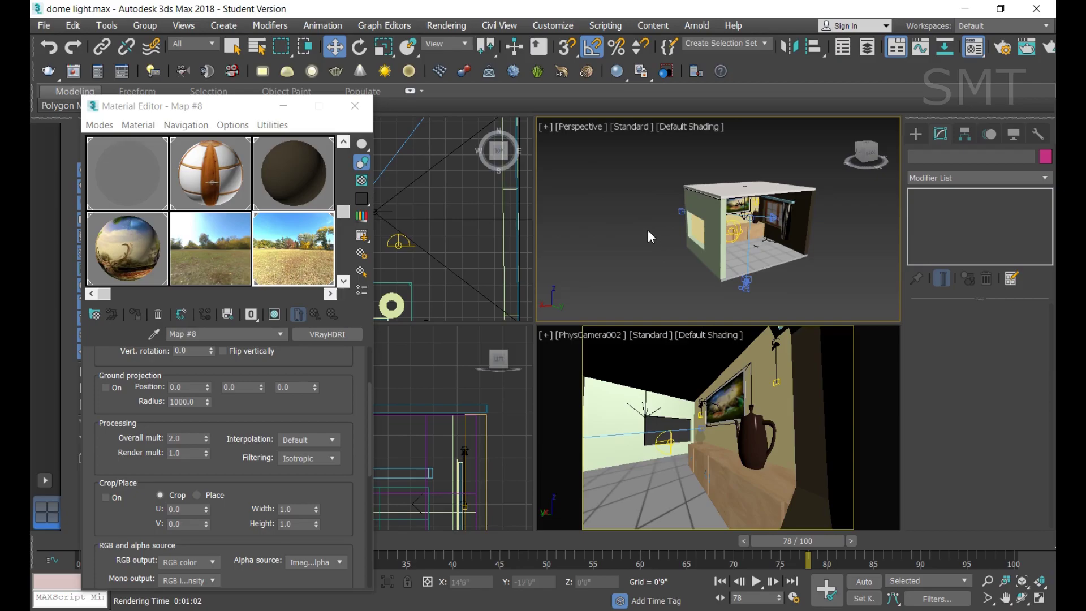
pyautogui.click(682, 126)
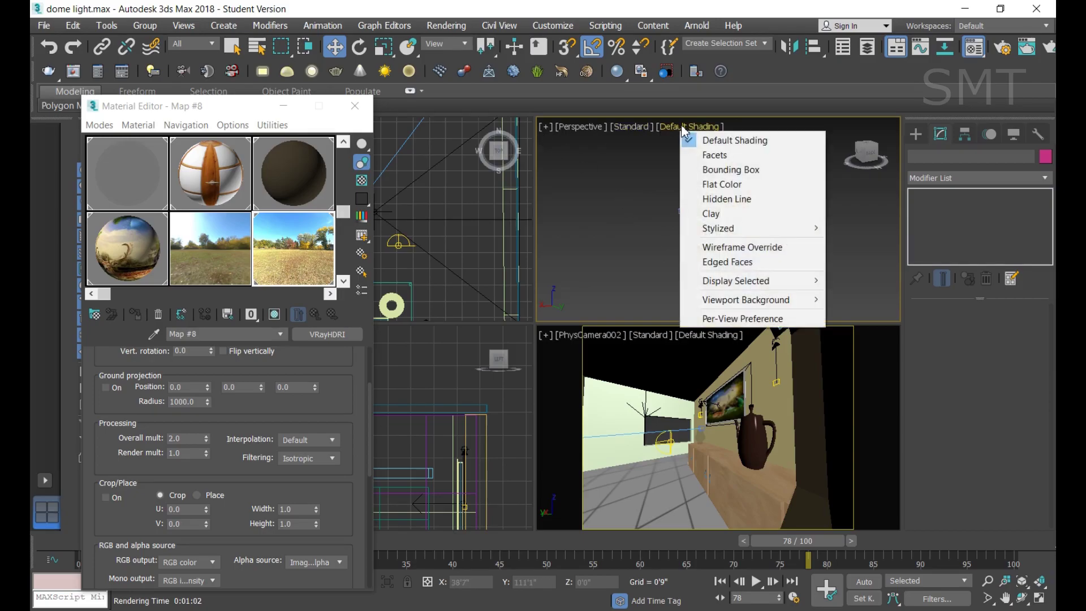
pyautogui.moveTo(745, 300)
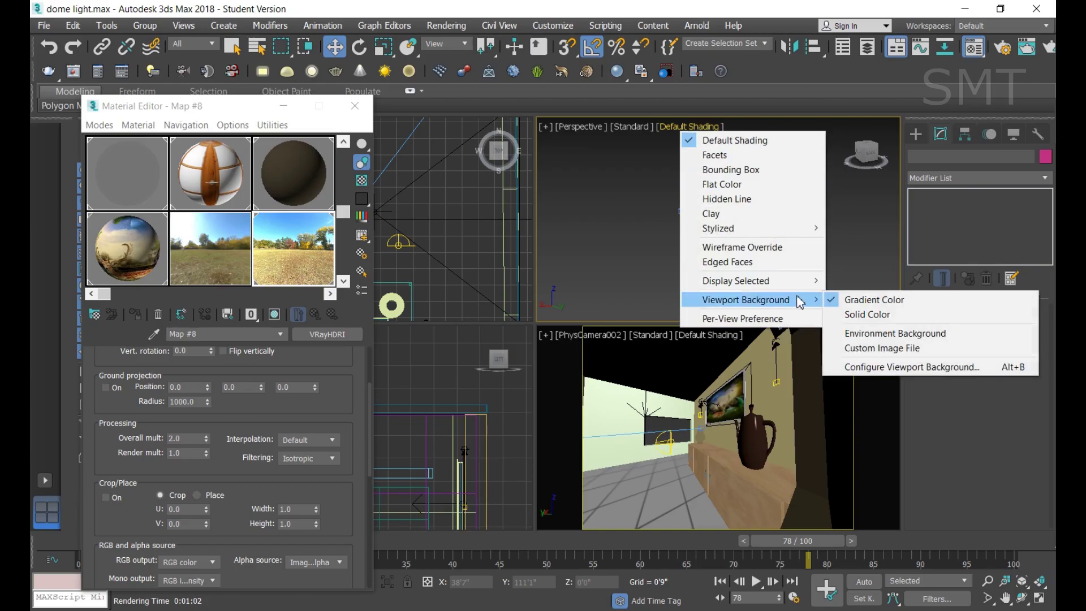
pyautogui.click(939, 334)
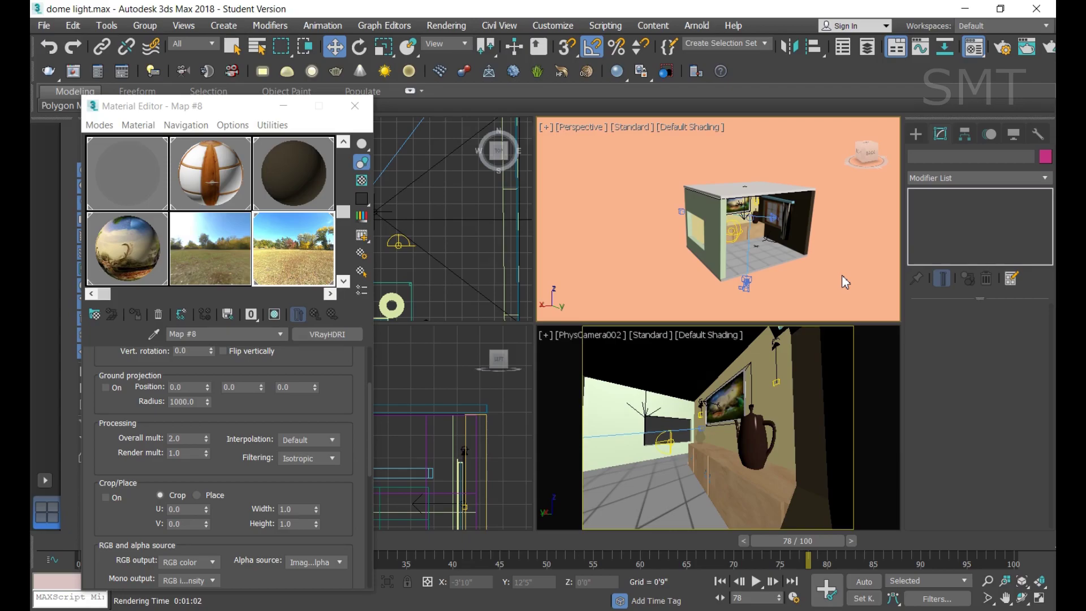
# Instance the VRayHDRI map into the Environment Map slot of Environment and Effects
pyautogui.press('8')
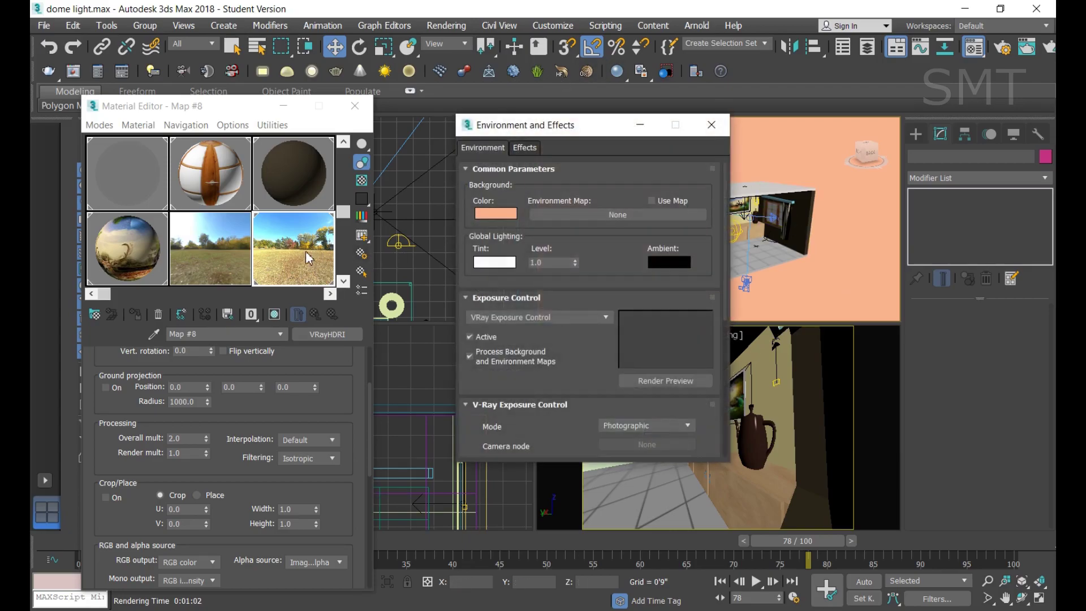
pyautogui.moveTo(321, 335); pyautogui.dragTo(639, 215)
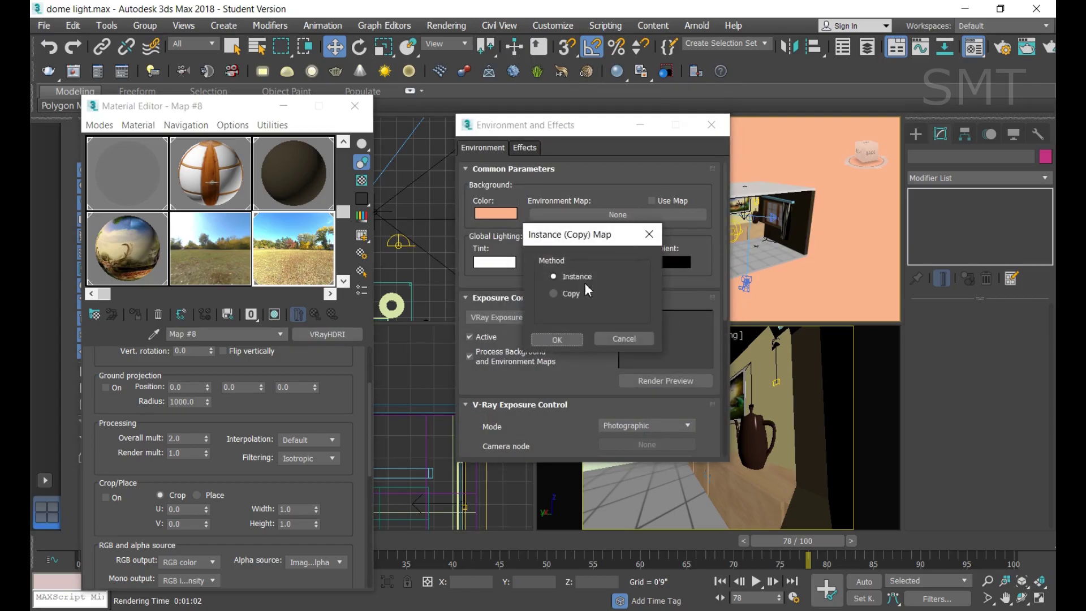
pyautogui.click(552, 339)
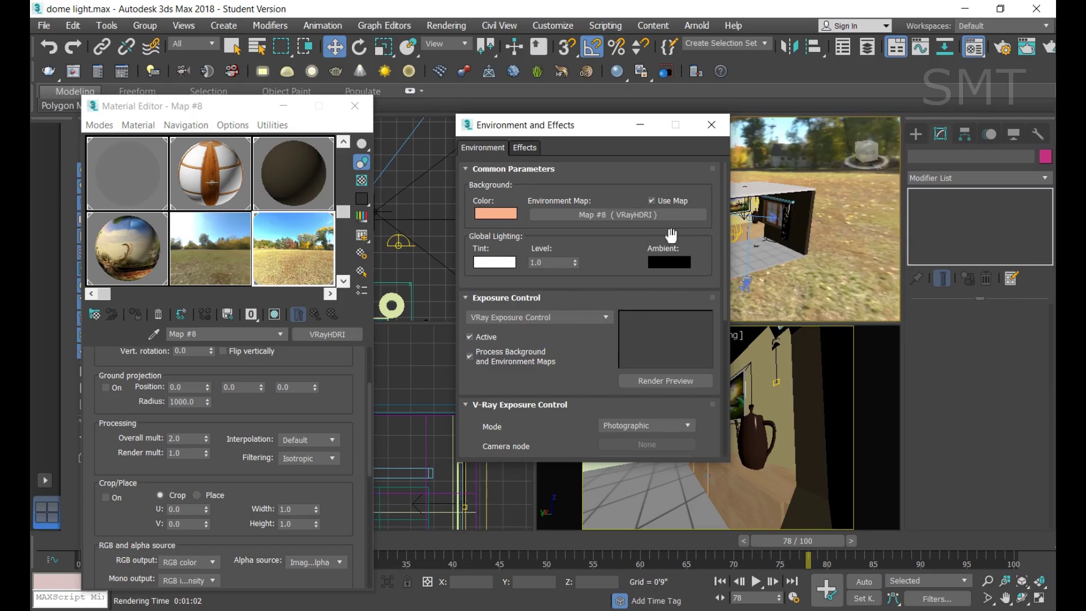
pyautogui.click(712, 125)
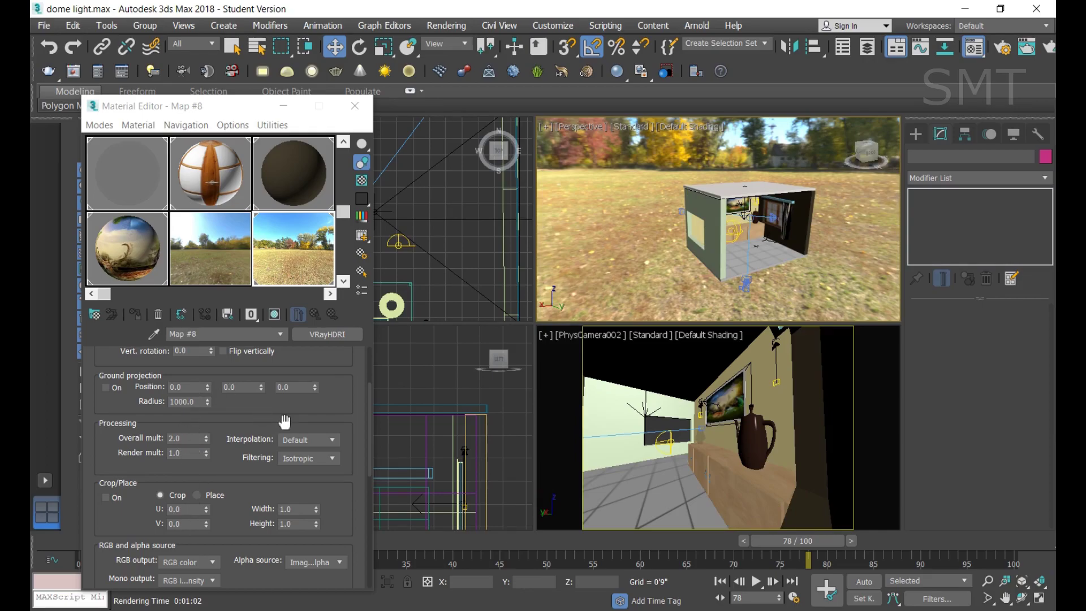
# Rotate the HDRI map horizontally to 145 degrees, then select Box001 and start a render
pyautogui.scroll(1, 330, 439)
pyautogui.scroll(2, 368, 428)
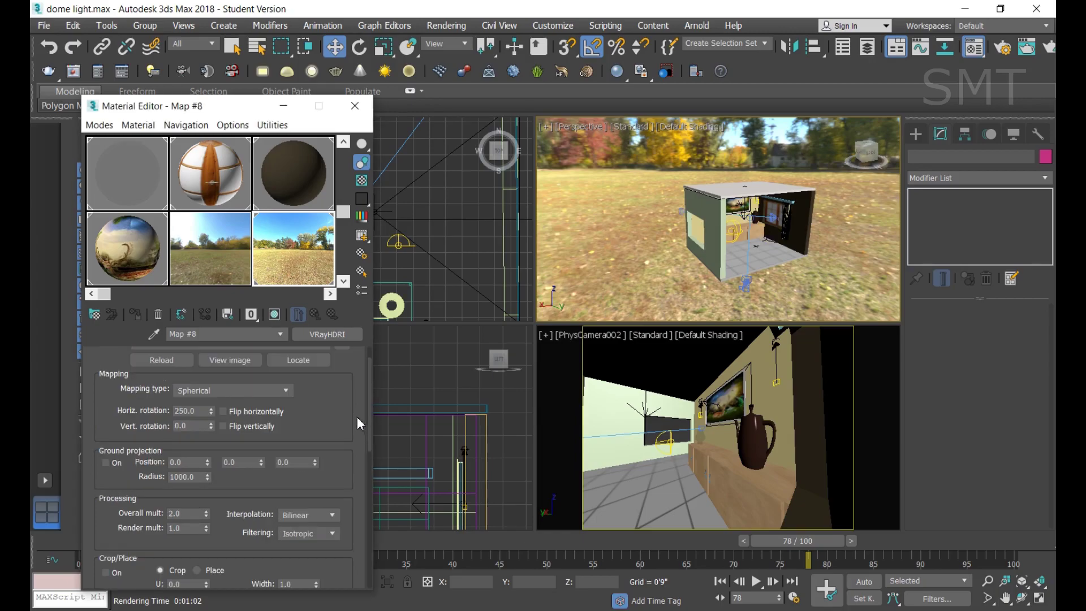
pyautogui.rightClick(211, 412)
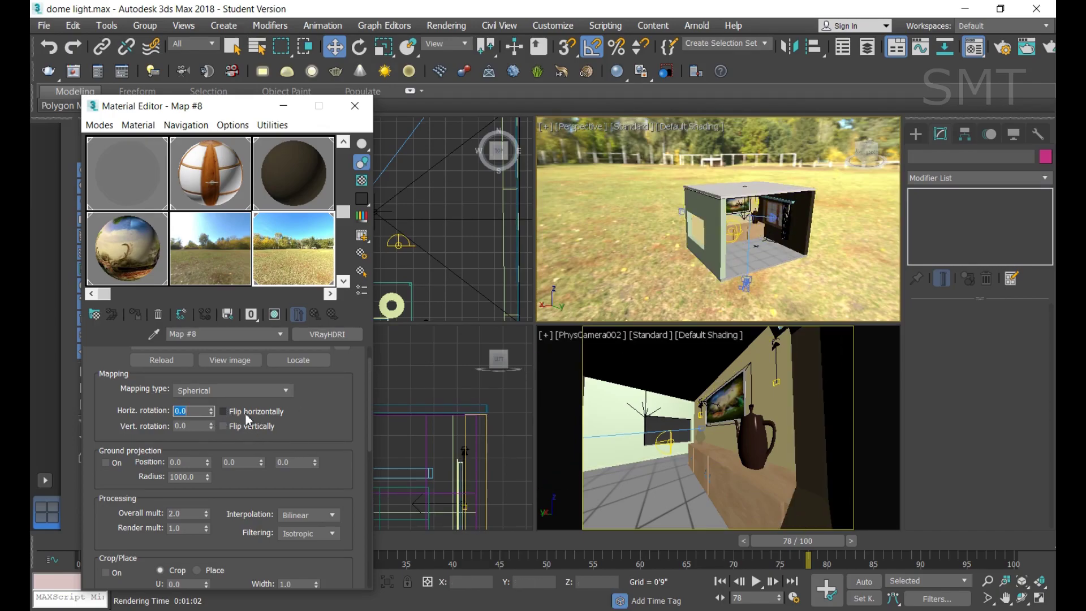
pyautogui.write('90')
pyautogui.press('Return')
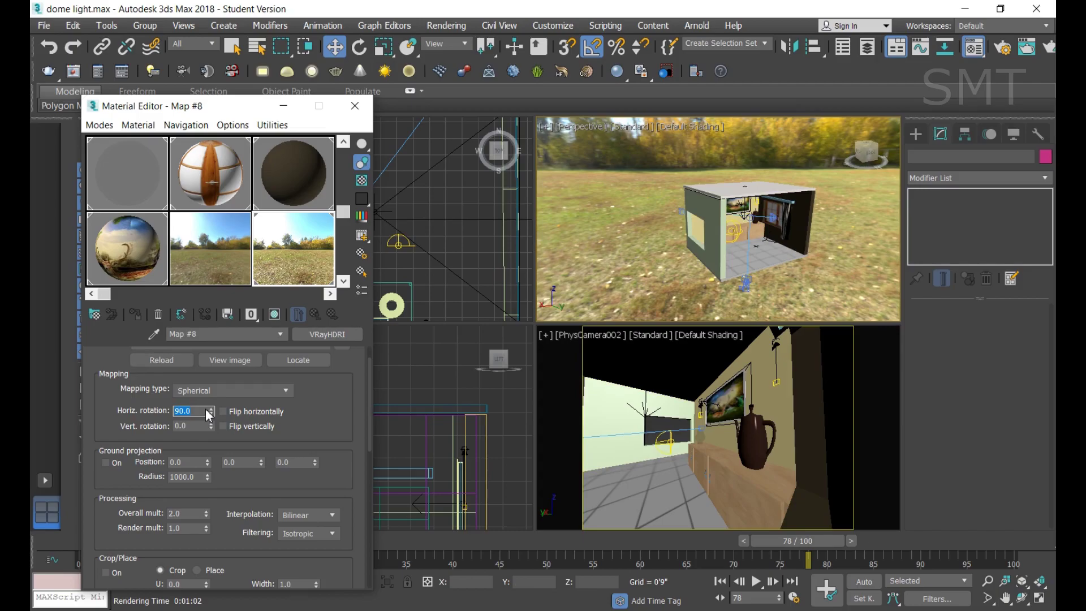
pyautogui.moveTo(209, 415); pyautogui.dragTo(208, 430)
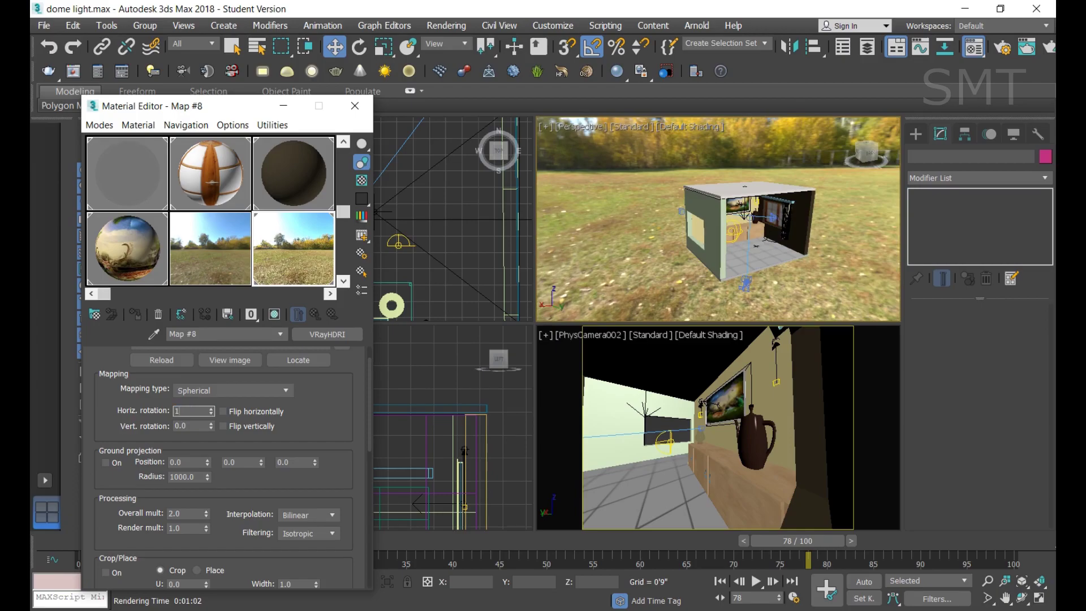
pyautogui.write('145')
pyautogui.press('Return')
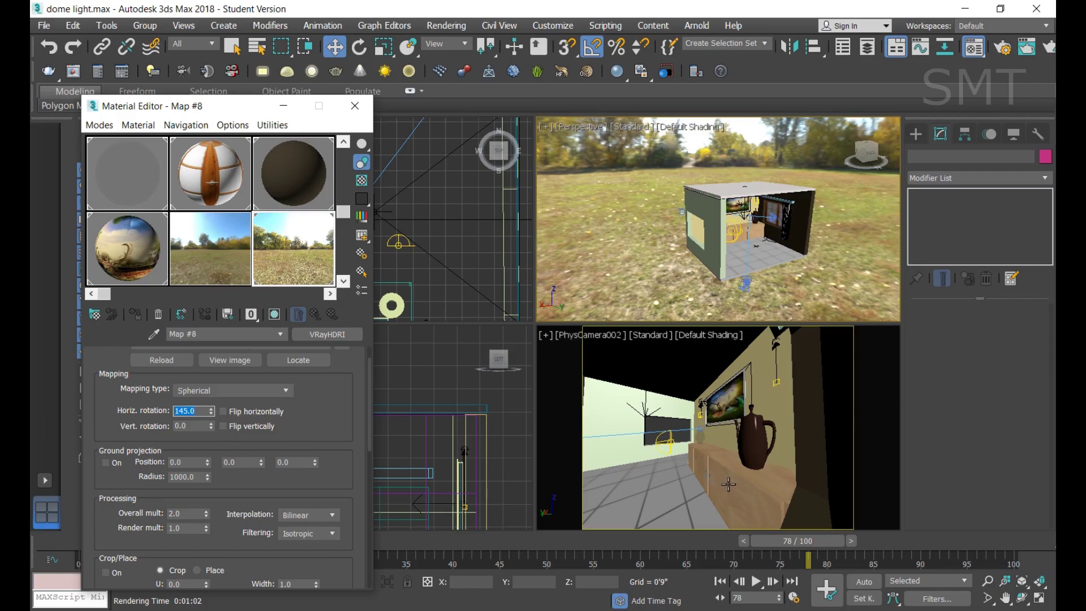
pyautogui.click(683, 501)
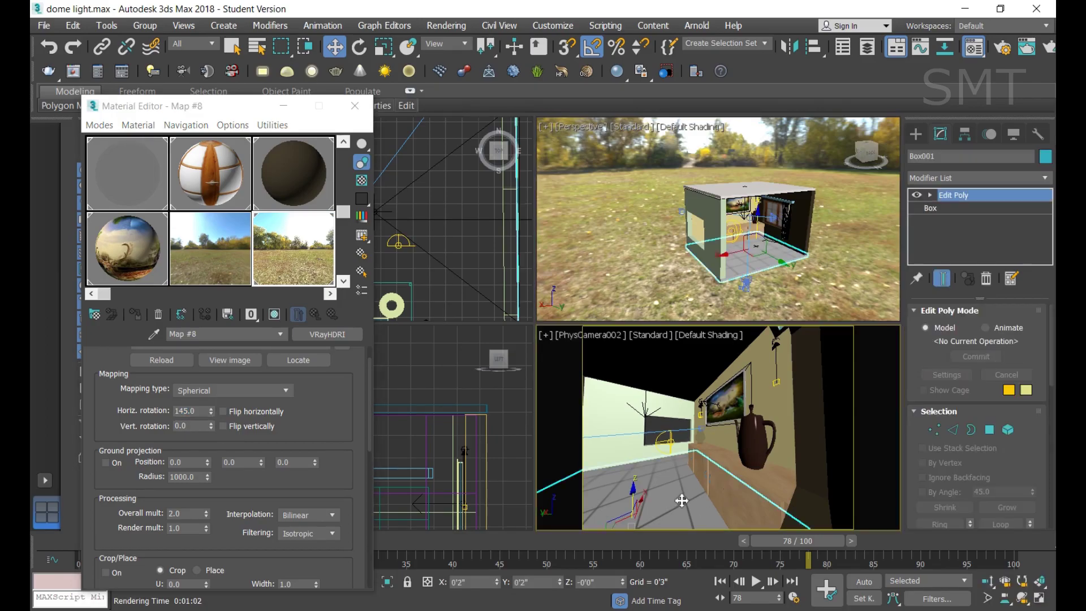
pyautogui.hotkey('shift', 'q')
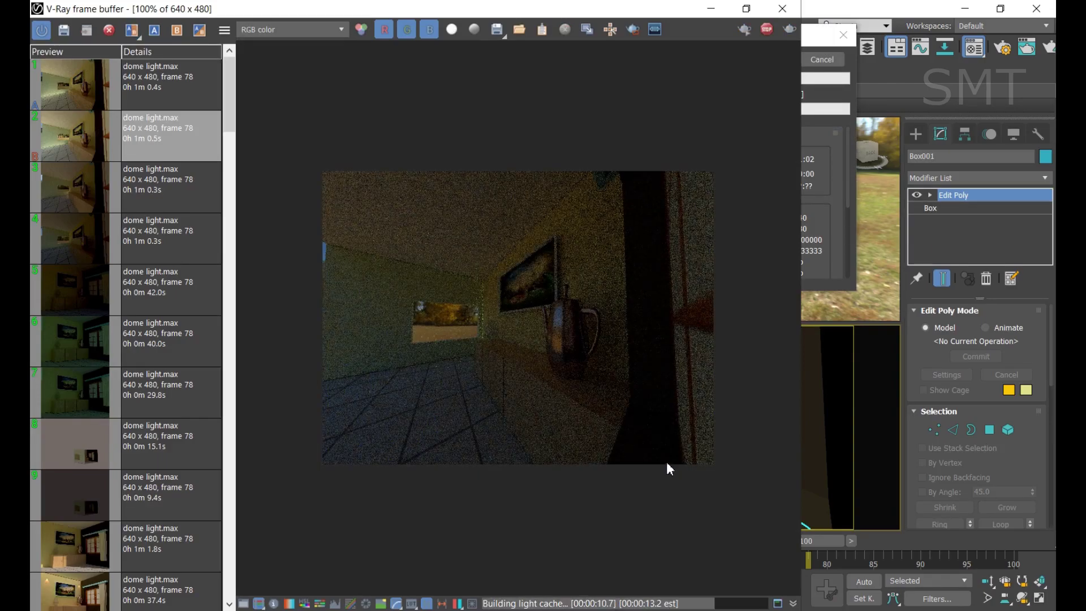
# Stop the rotated-HDRI render and close both the frame buffer and the Material Editor
pyautogui.click(942, 60)
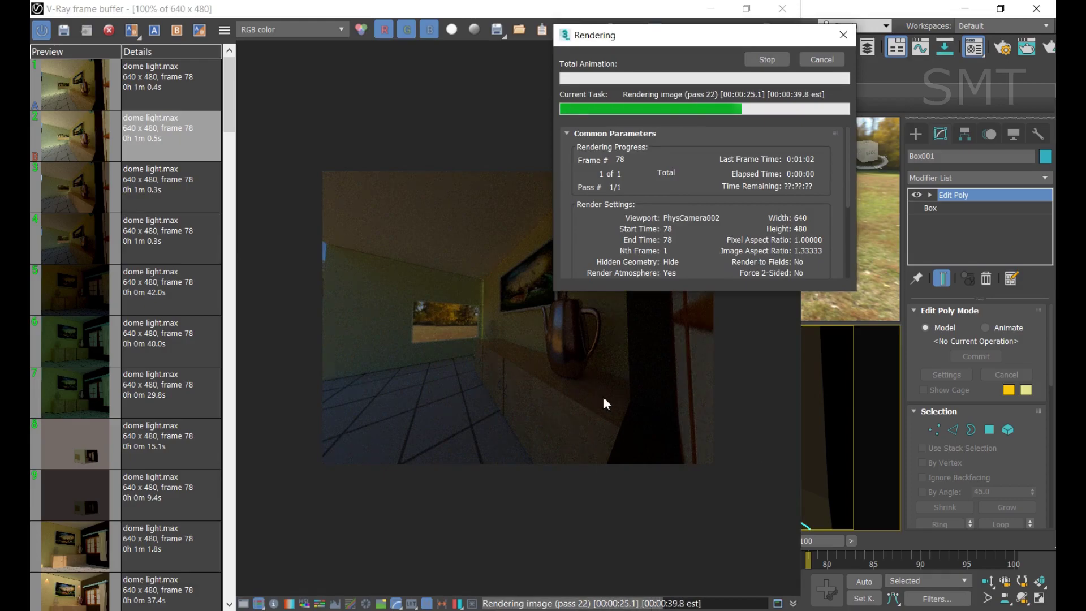
pyautogui.click(769, 61)
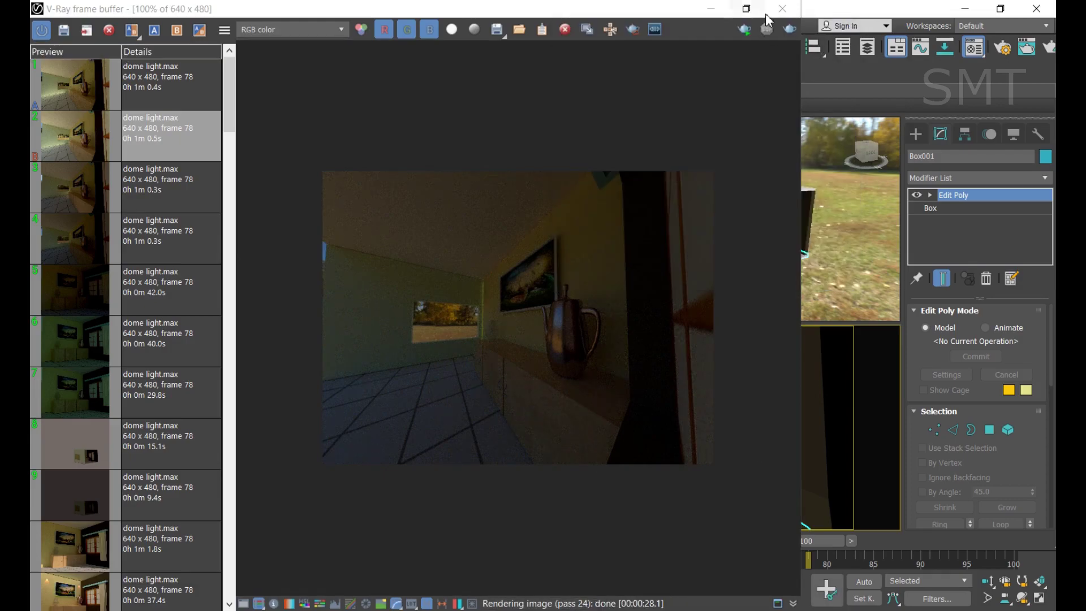
pyautogui.click(783, 8)
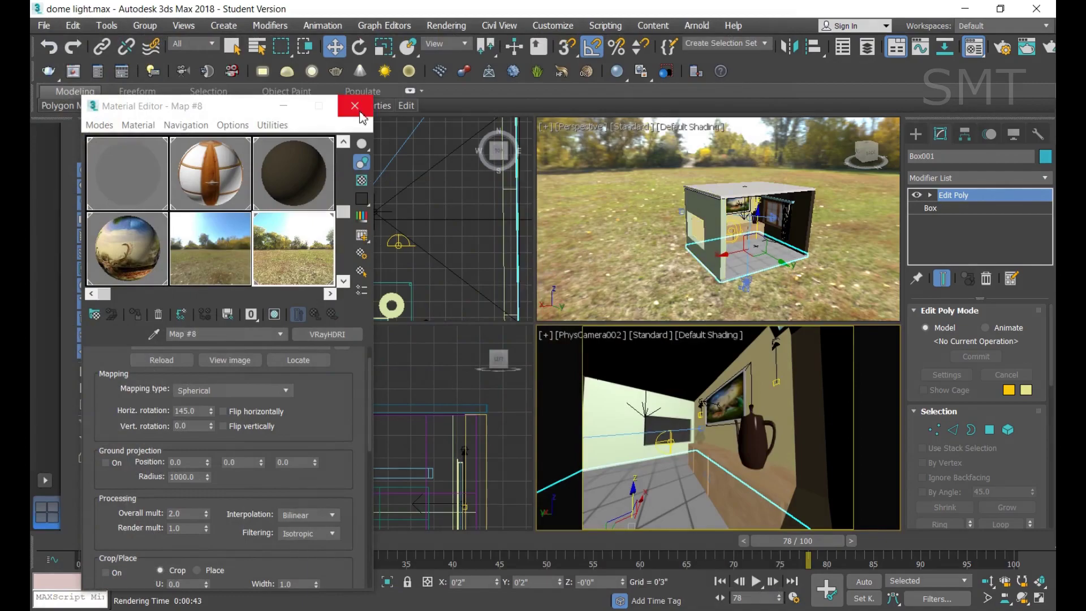
pyautogui.click(354, 106)
# Turn on VRayLight001, 002 and 004 in the V-Ray Light Lister, then render the camera view
pyautogui.click(153, 72)
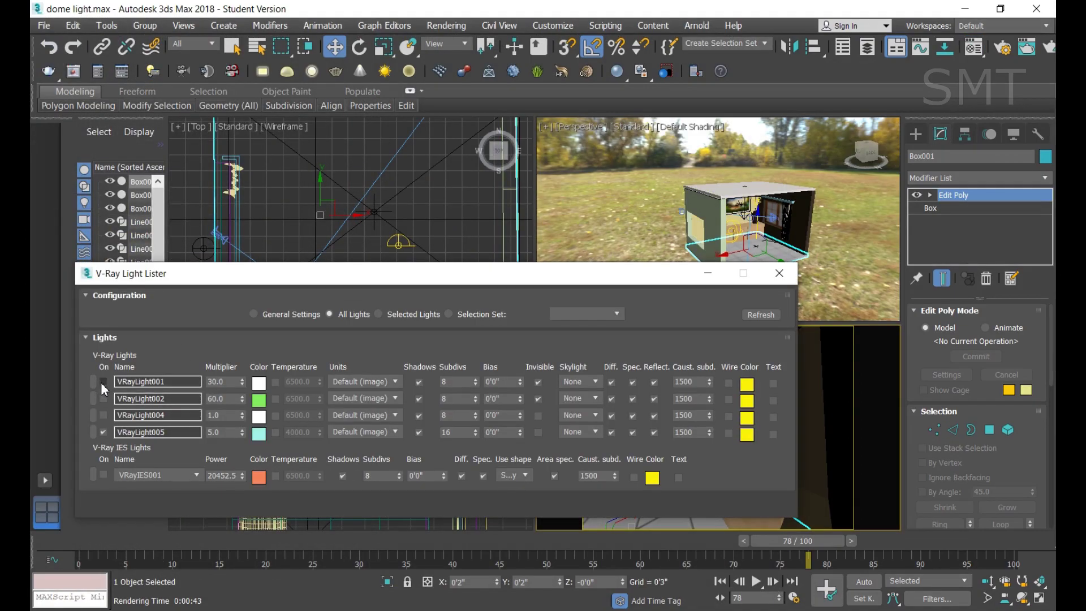
pyautogui.click(102, 382)
pyautogui.click(102, 416)
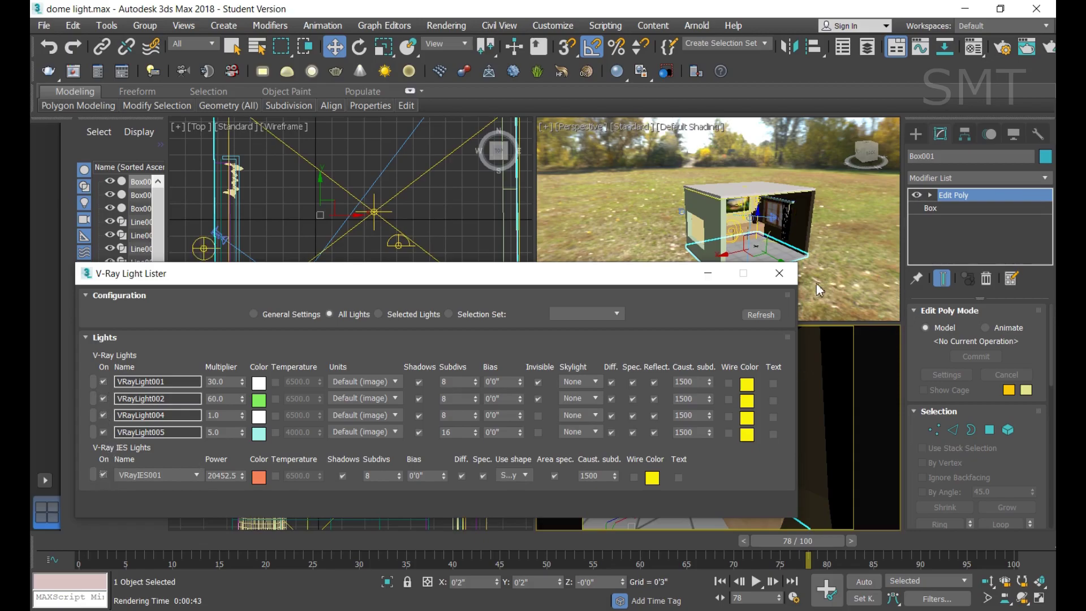
pyautogui.click(780, 274)
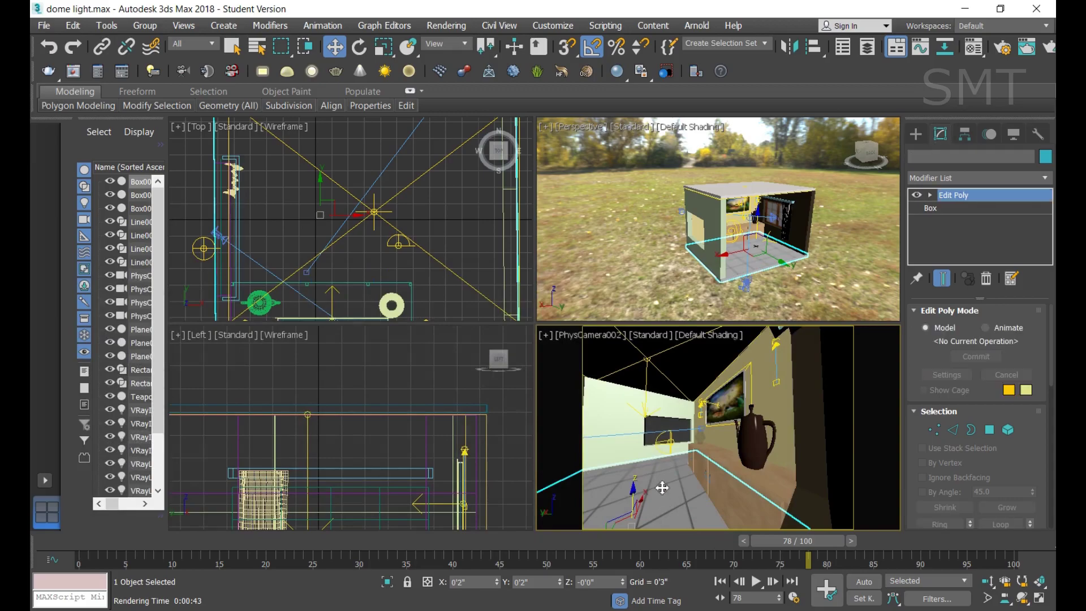
pyautogui.hotkey('shift', 'q')
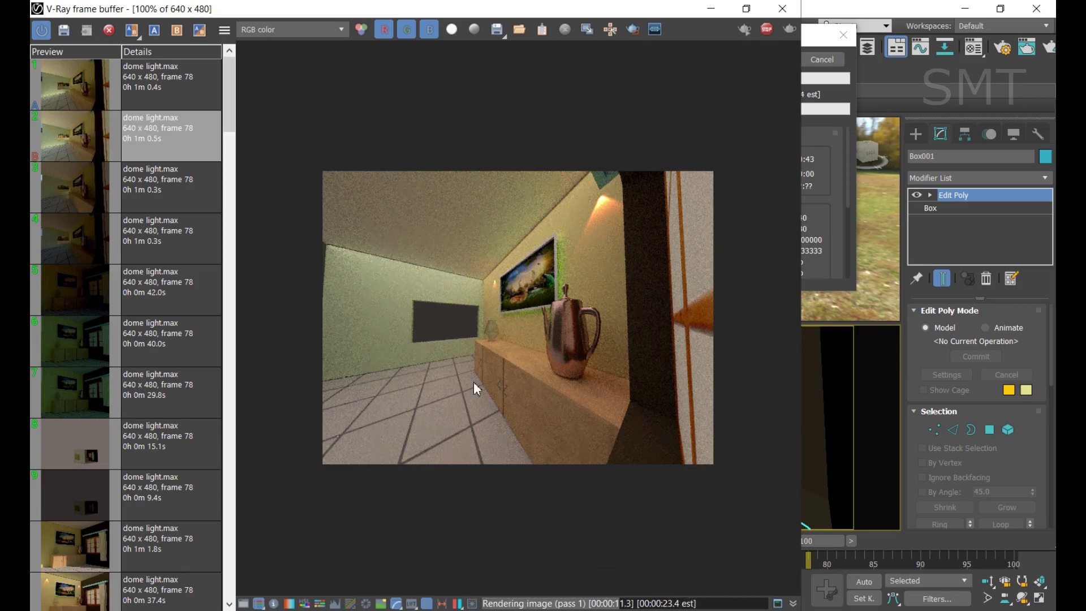
# Stop the PhysCamera002 render early and close the V-Ray frame buffer
pyautogui.click(810, 45)
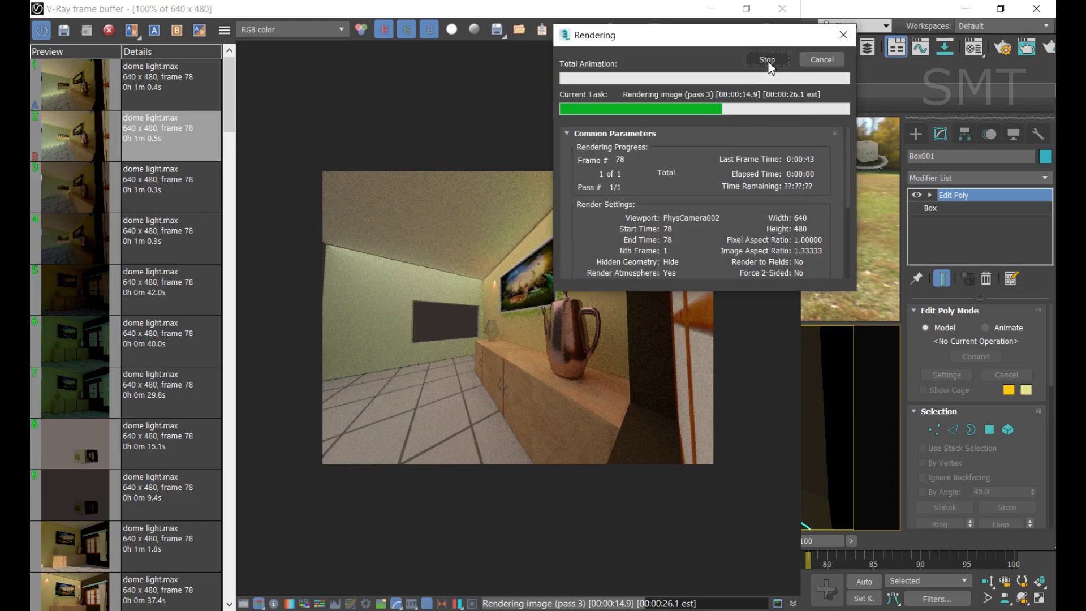
pyautogui.click(767, 60)
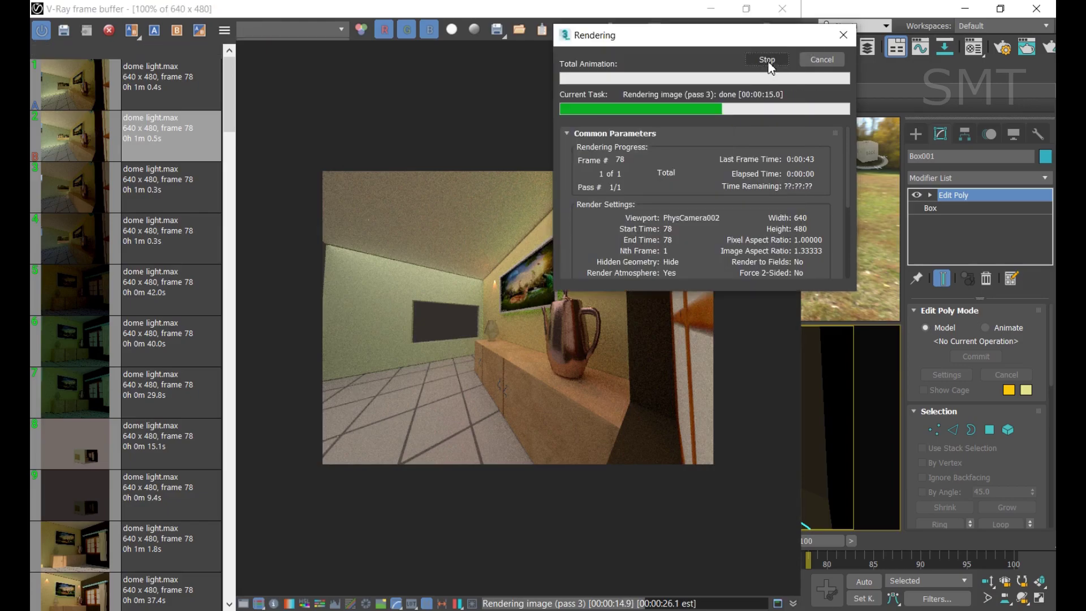
pyautogui.click(784, 10)
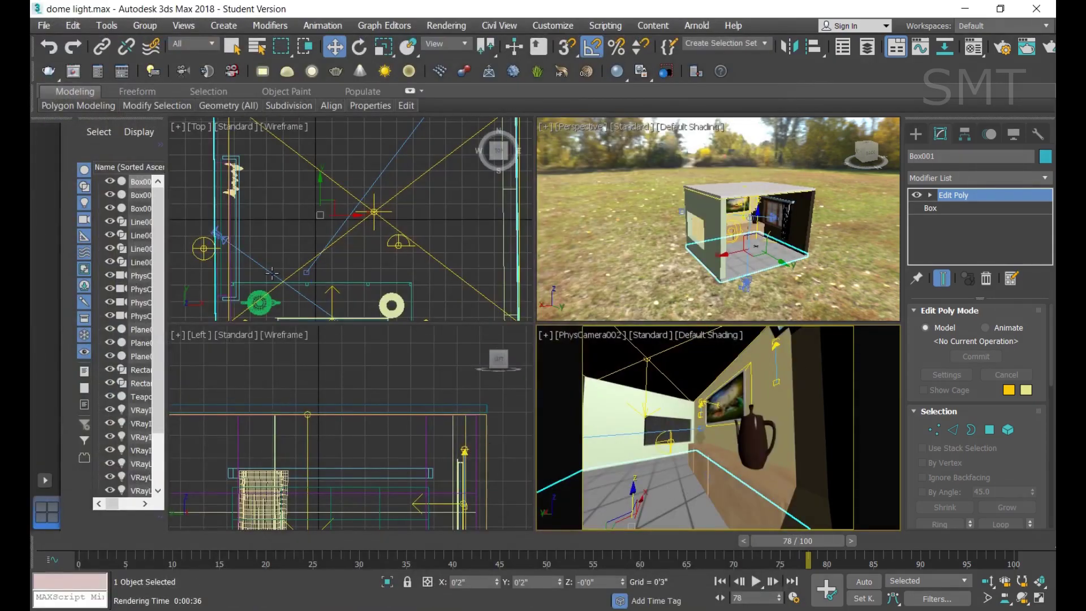
# Review the VRay dome light's settings, deselect it, and select Box001
pyautogui.click(204, 250)
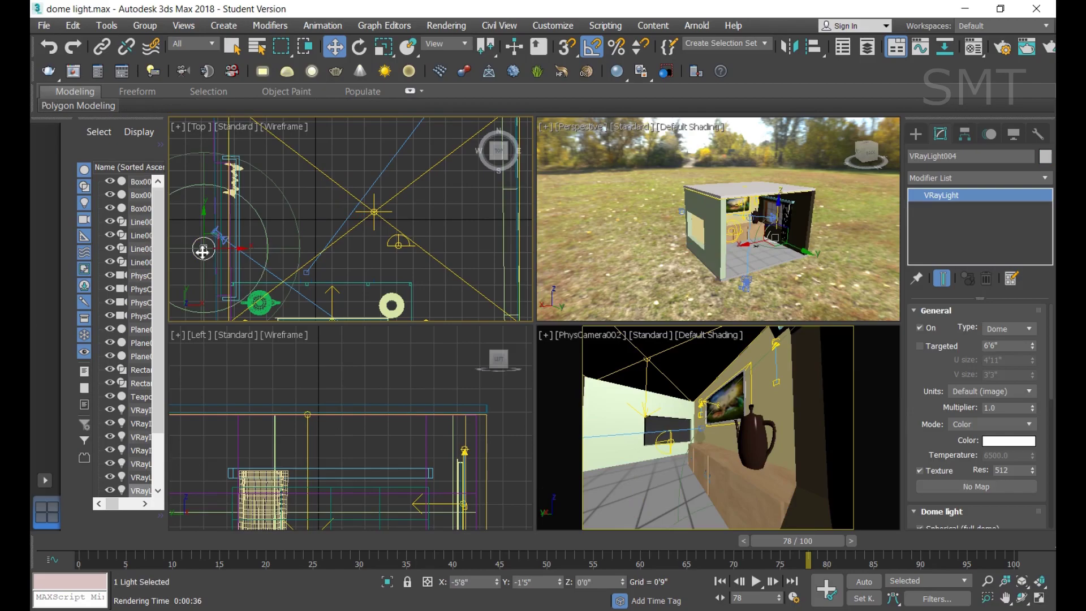
pyautogui.click(200, 250)
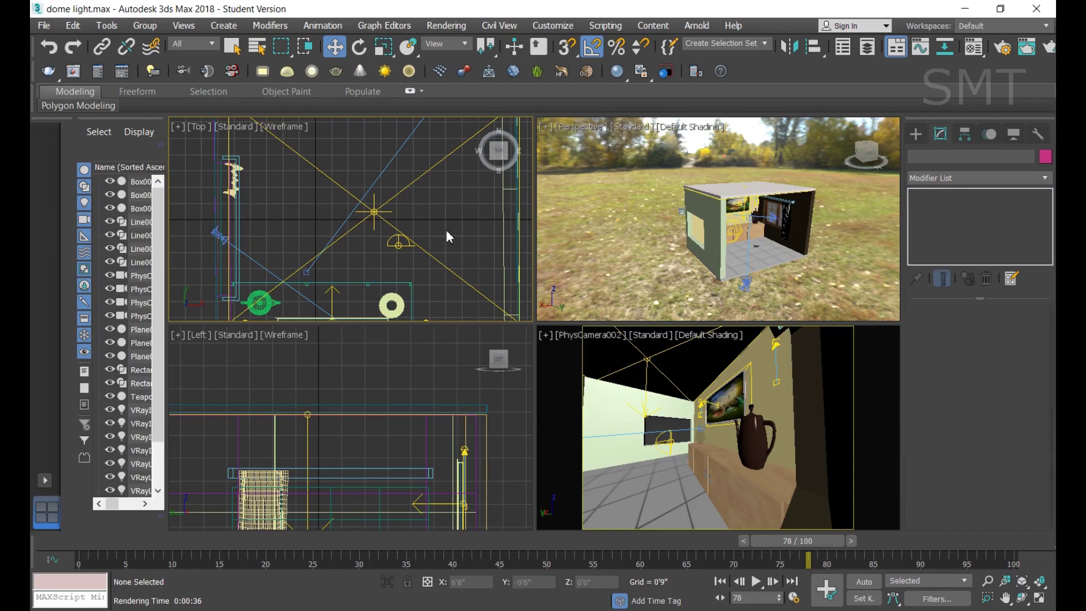
pyautogui.click(667, 486)
# Render PhysCamera002 again, stopping after the first pass and closing the frame buffer
pyautogui.hotkey('shift', 'q')
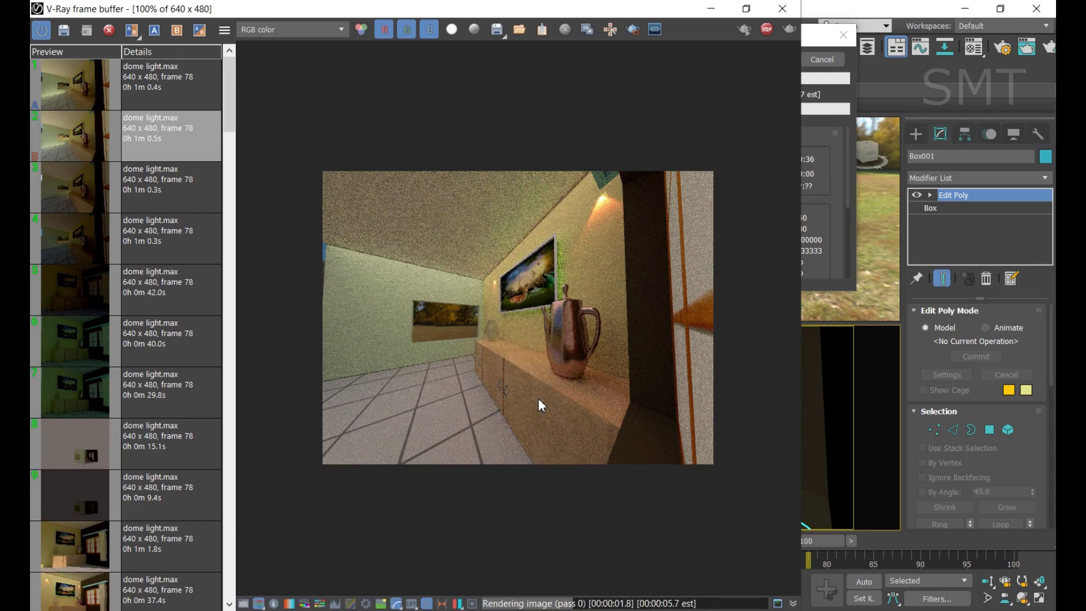
pyautogui.click(774, 35)
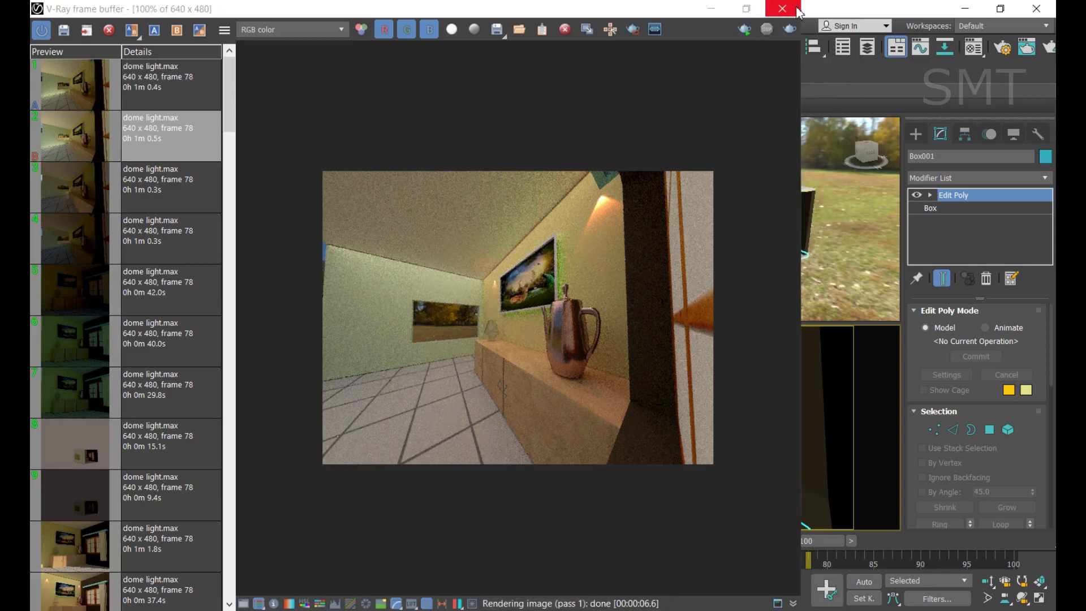
pyautogui.click(783, 8)
pyautogui.click(618, 473)
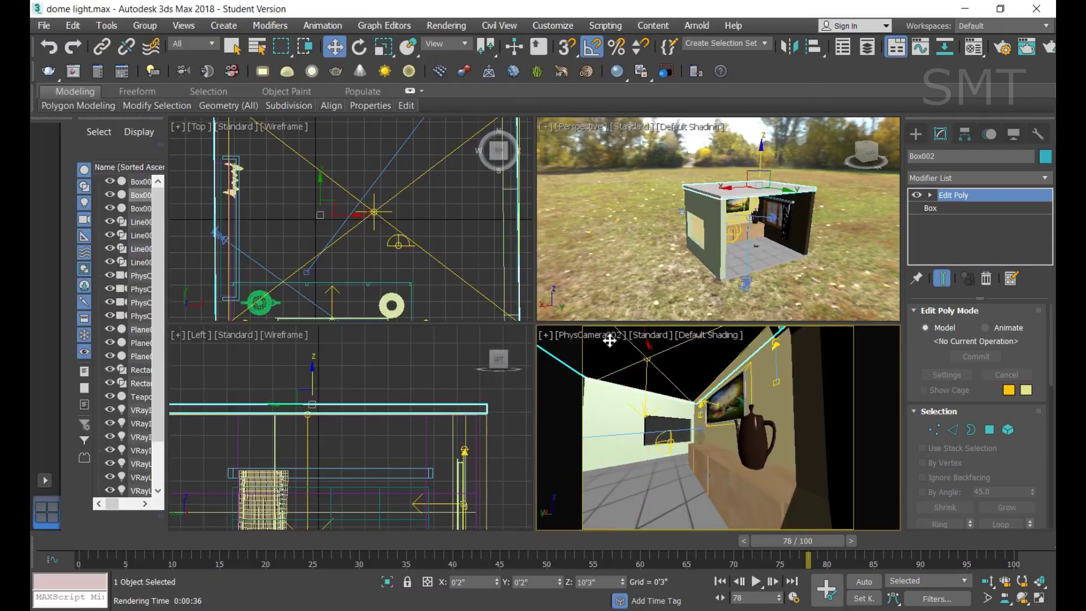
# Switch the camera viewport to PhysCamera001 and select Box001
pyautogui.click(606, 334)
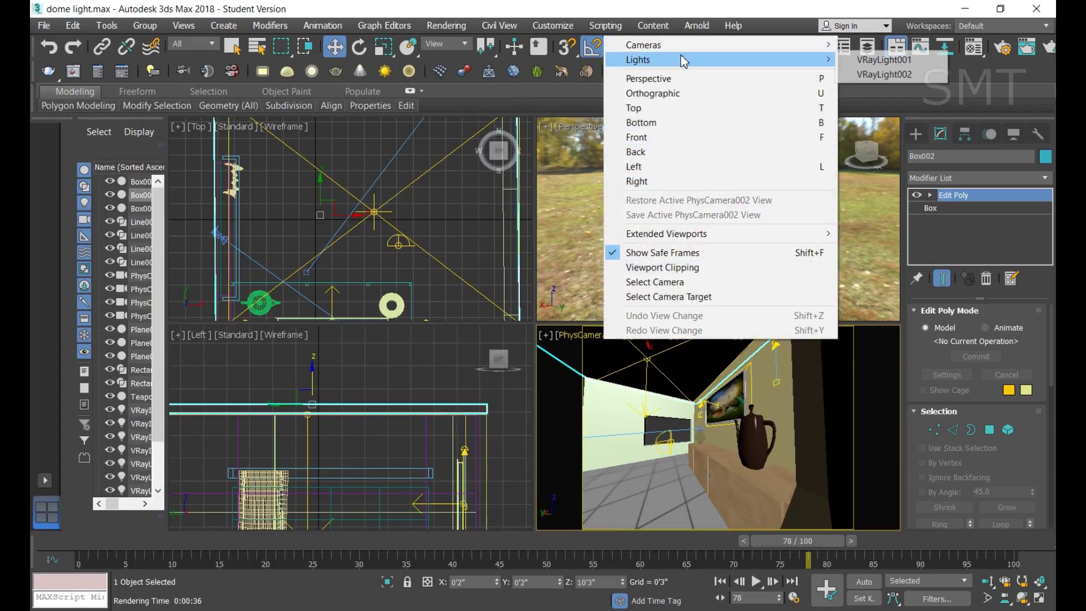
pyautogui.moveTo(644, 45)
pyautogui.click(885, 46)
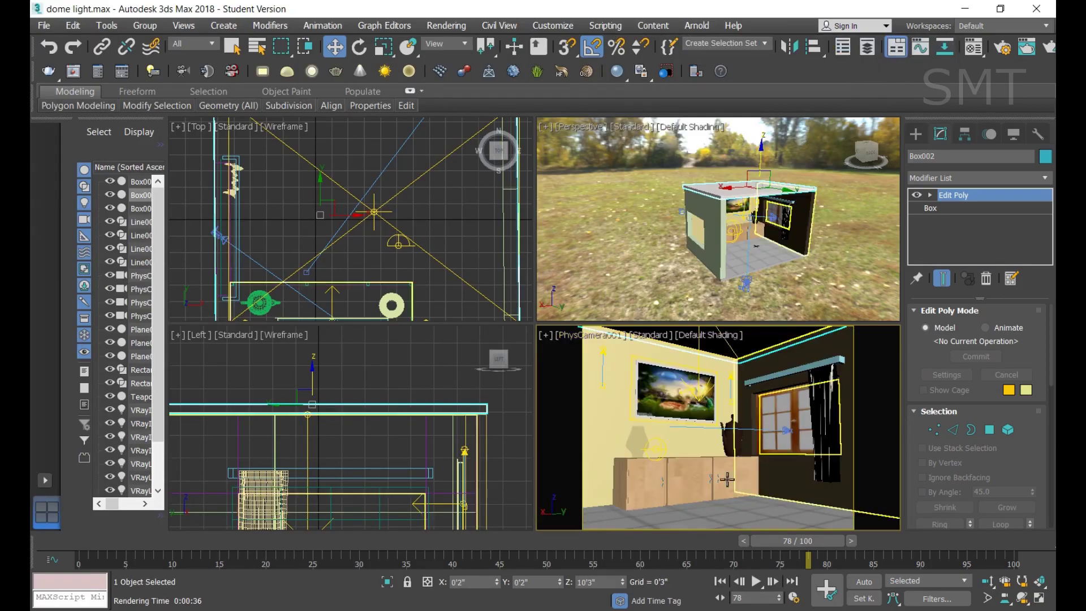
pyautogui.click(782, 507)
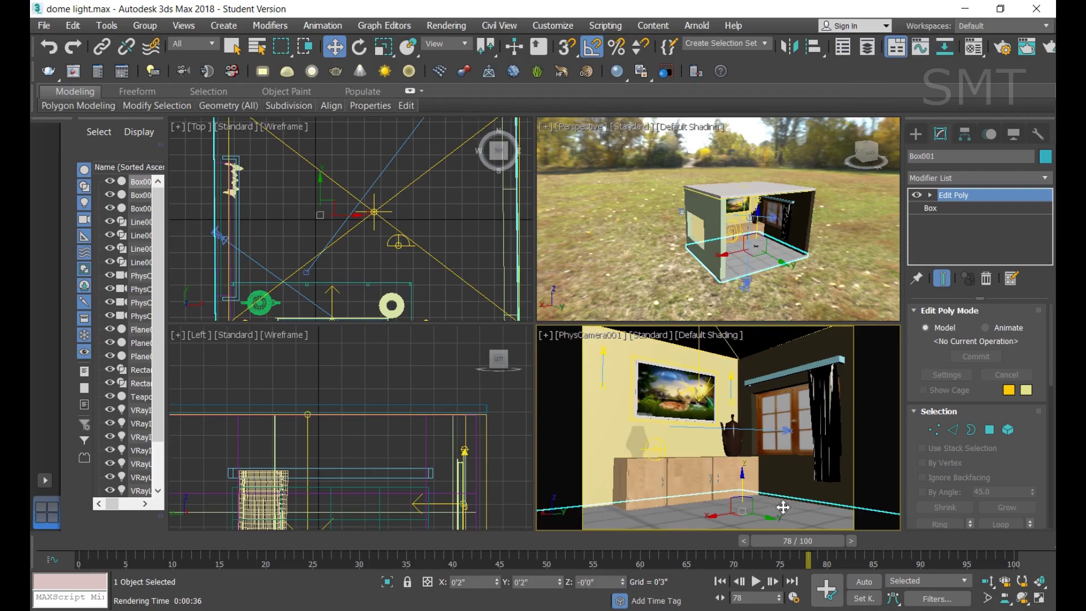
# Render the PhysCamera001 view of the room, stopping it and closing the frame buffer
pyautogui.hotkey('shift', 'q')
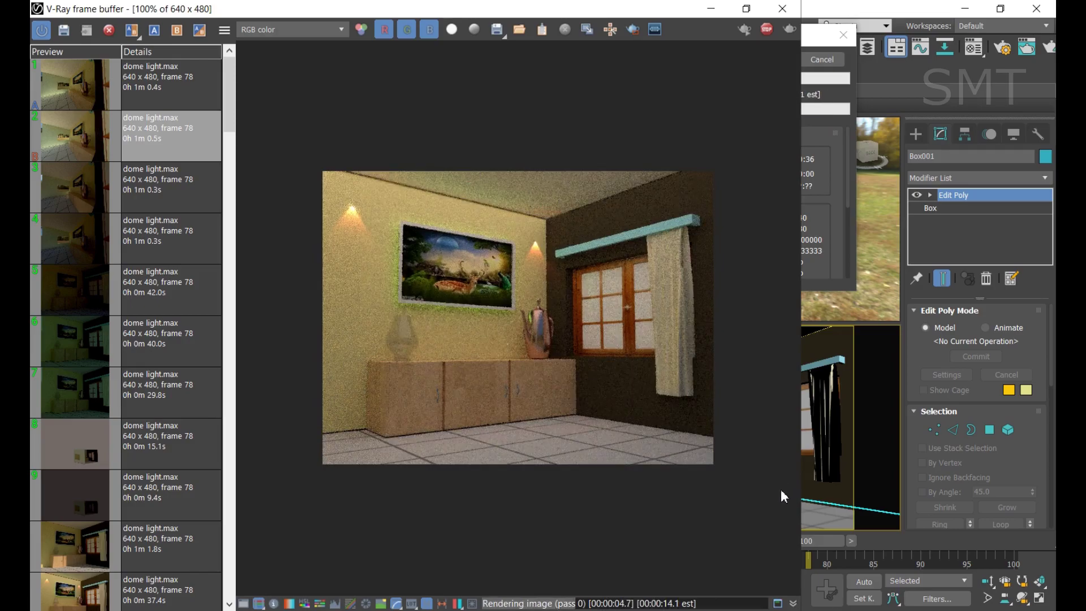
pyautogui.click(868, 80)
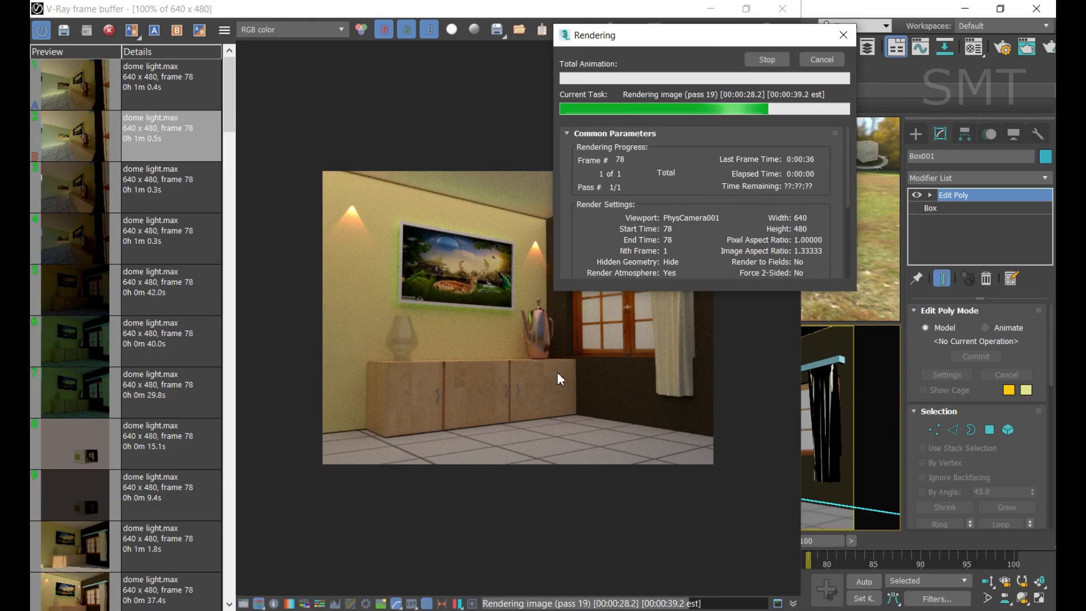
pyautogui.scroll(2, 557, 372)
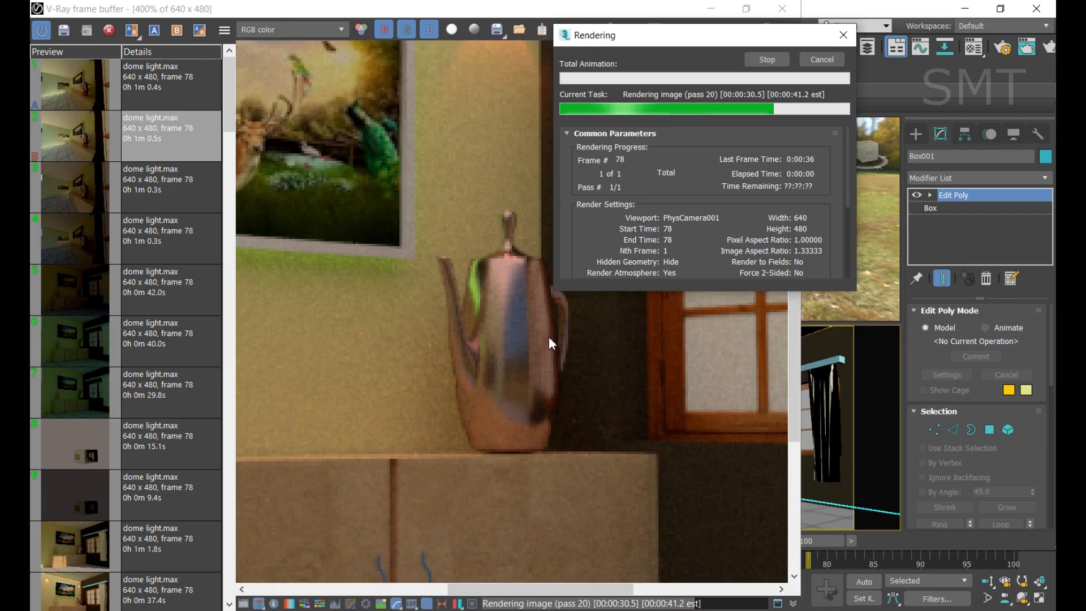
pyautogui.scroll(-2, 519, 399)
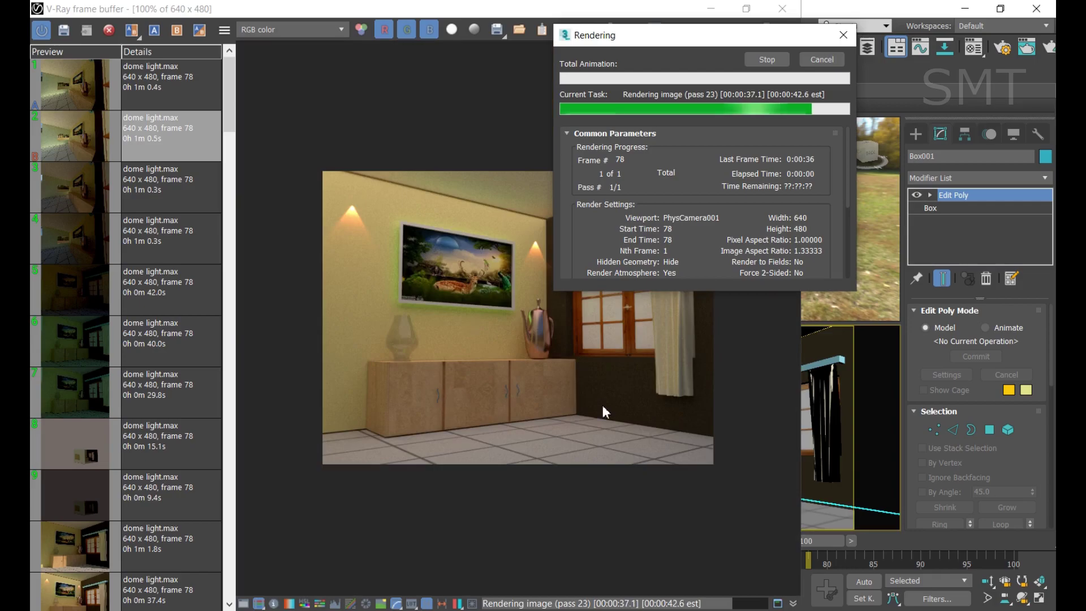
pyautogui.click(770, 60)
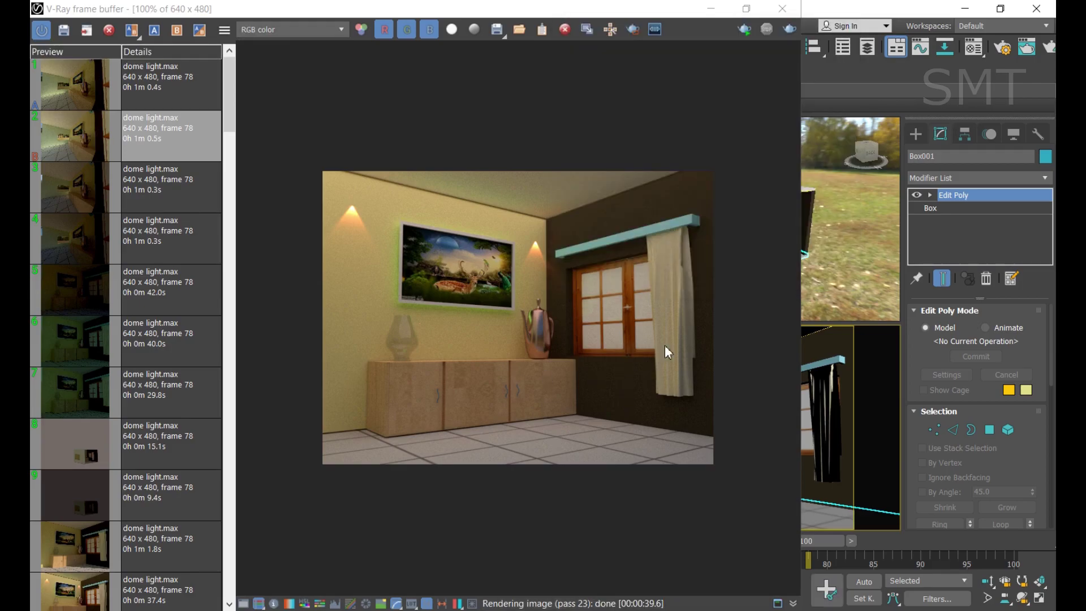
pyautogui.click(782, 9)
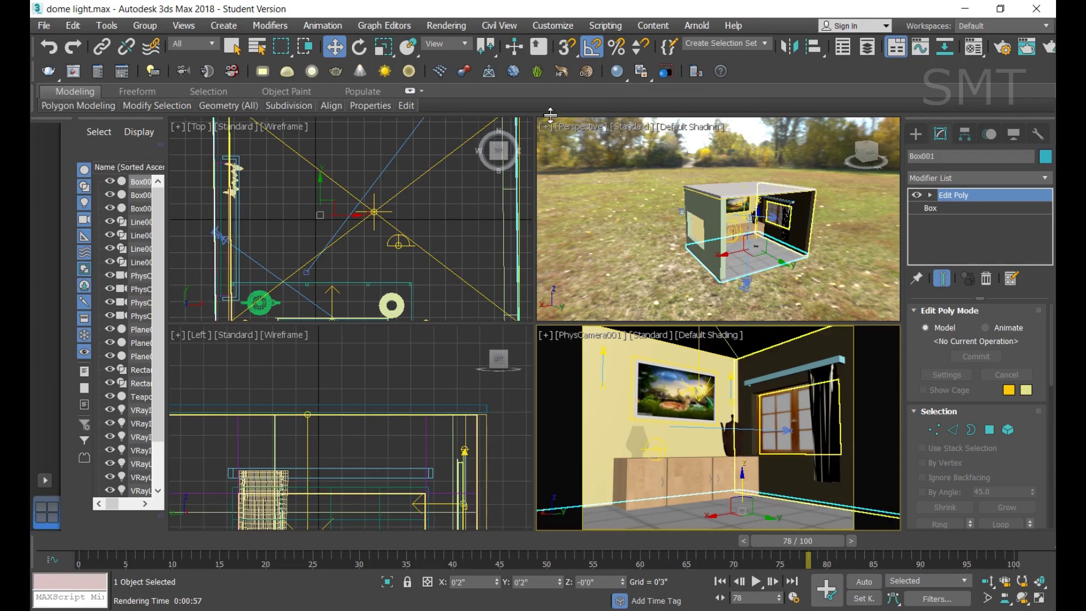
# Activate the Perspective viewport and open its shading options menu
pyautogui.click(693, 132)
pyautogui.click(693, 132)
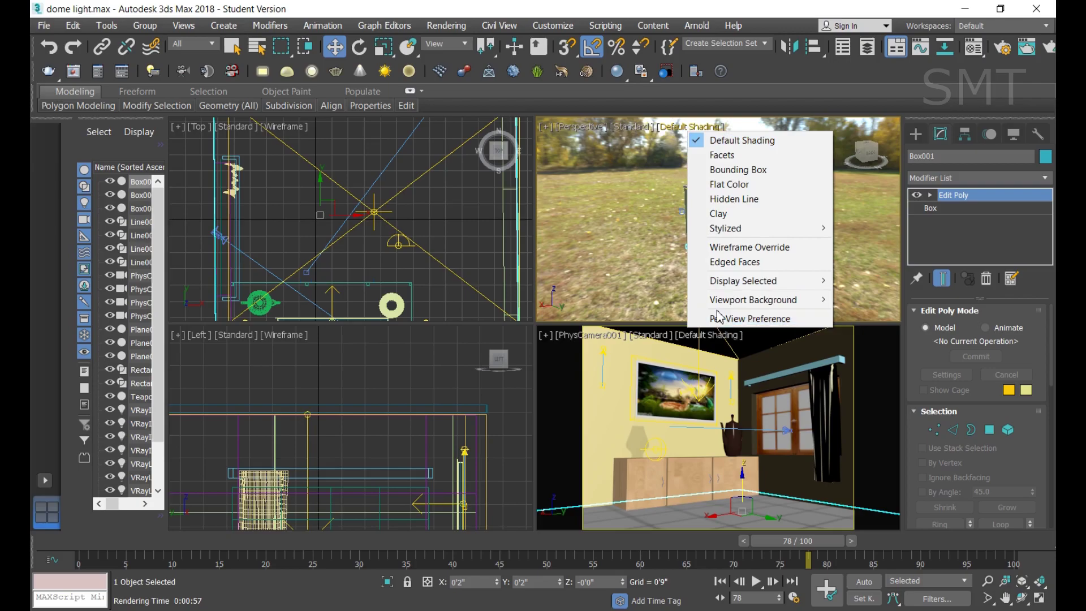
pyautogui.moveTo(752, 300)
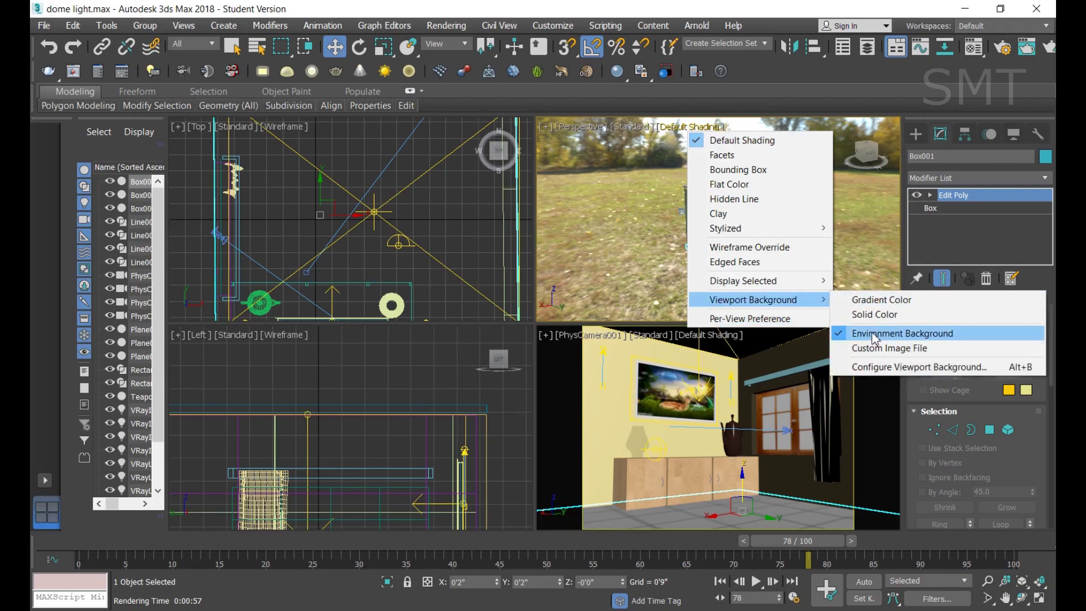
# Set the Perspective viewport background to the Customize User Interface gradient colors
pyautogui.click(871, 333)
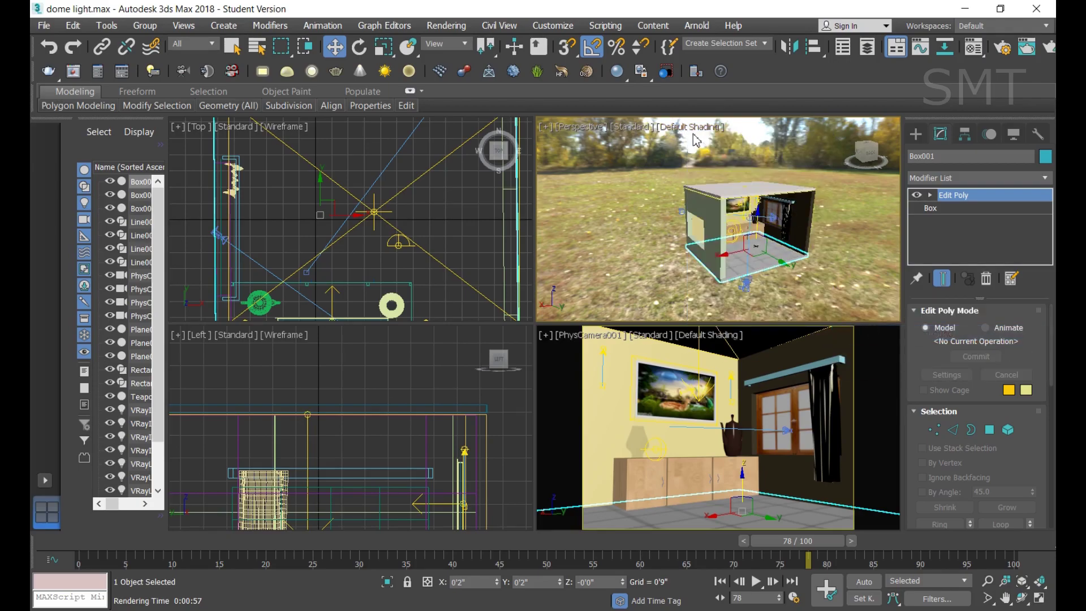
pyautogui.click(547, 129)
pyautogui.click(615, 280)
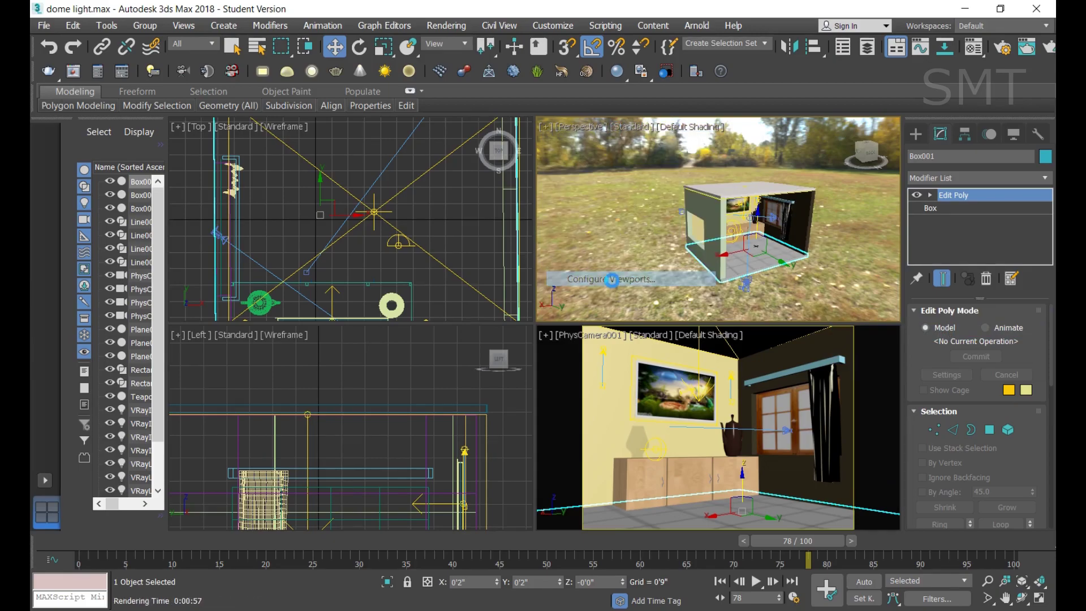
pyautogui.click(412, 133)
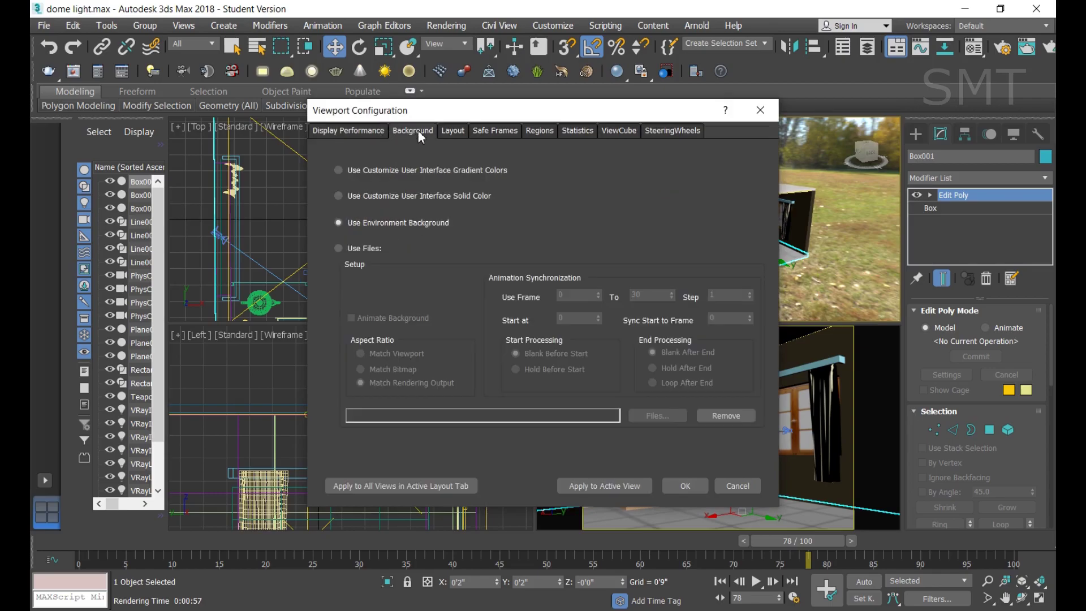
pyautogui.click(351, 171)
pyautogui.click(612, 484)
pyautogui.click(685, 487)
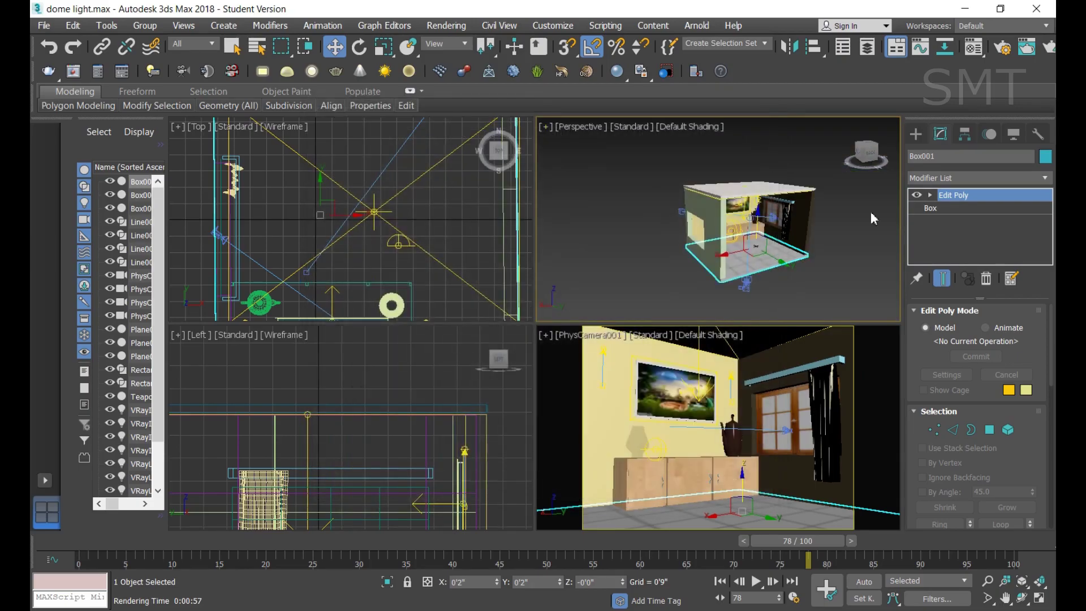